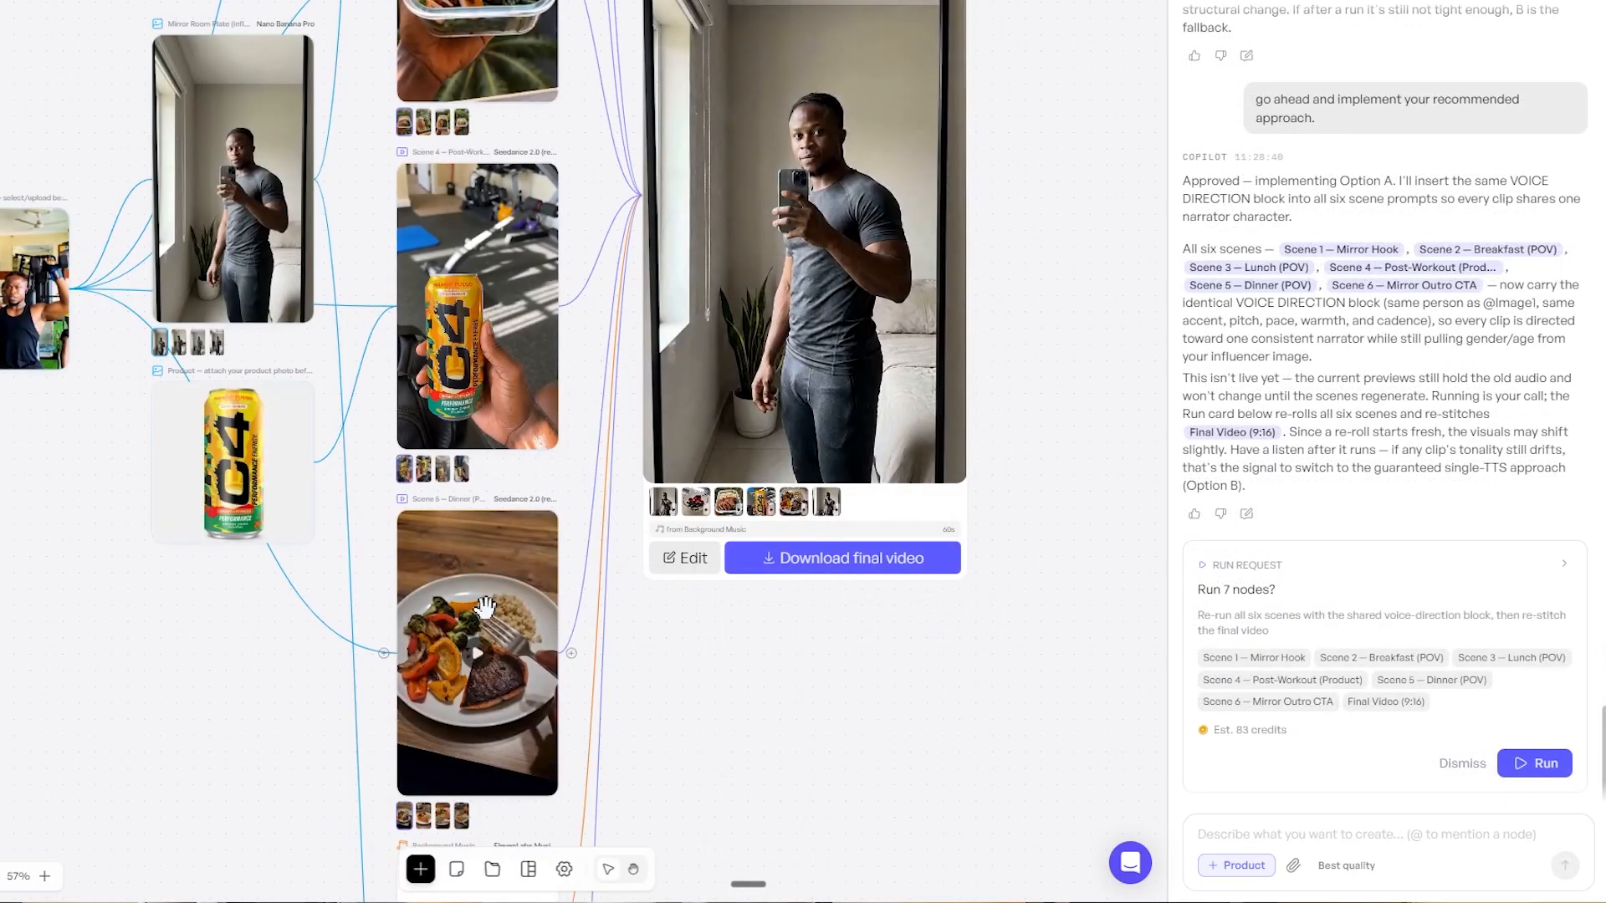
# Ask Copilot to regenerate only the first and last scenes with new prompts and starting frames, showing him in a tanktop and slightly more muscular
pyautogui.moveTo(1068, 299); pyautogui.dragTo(895, 317)
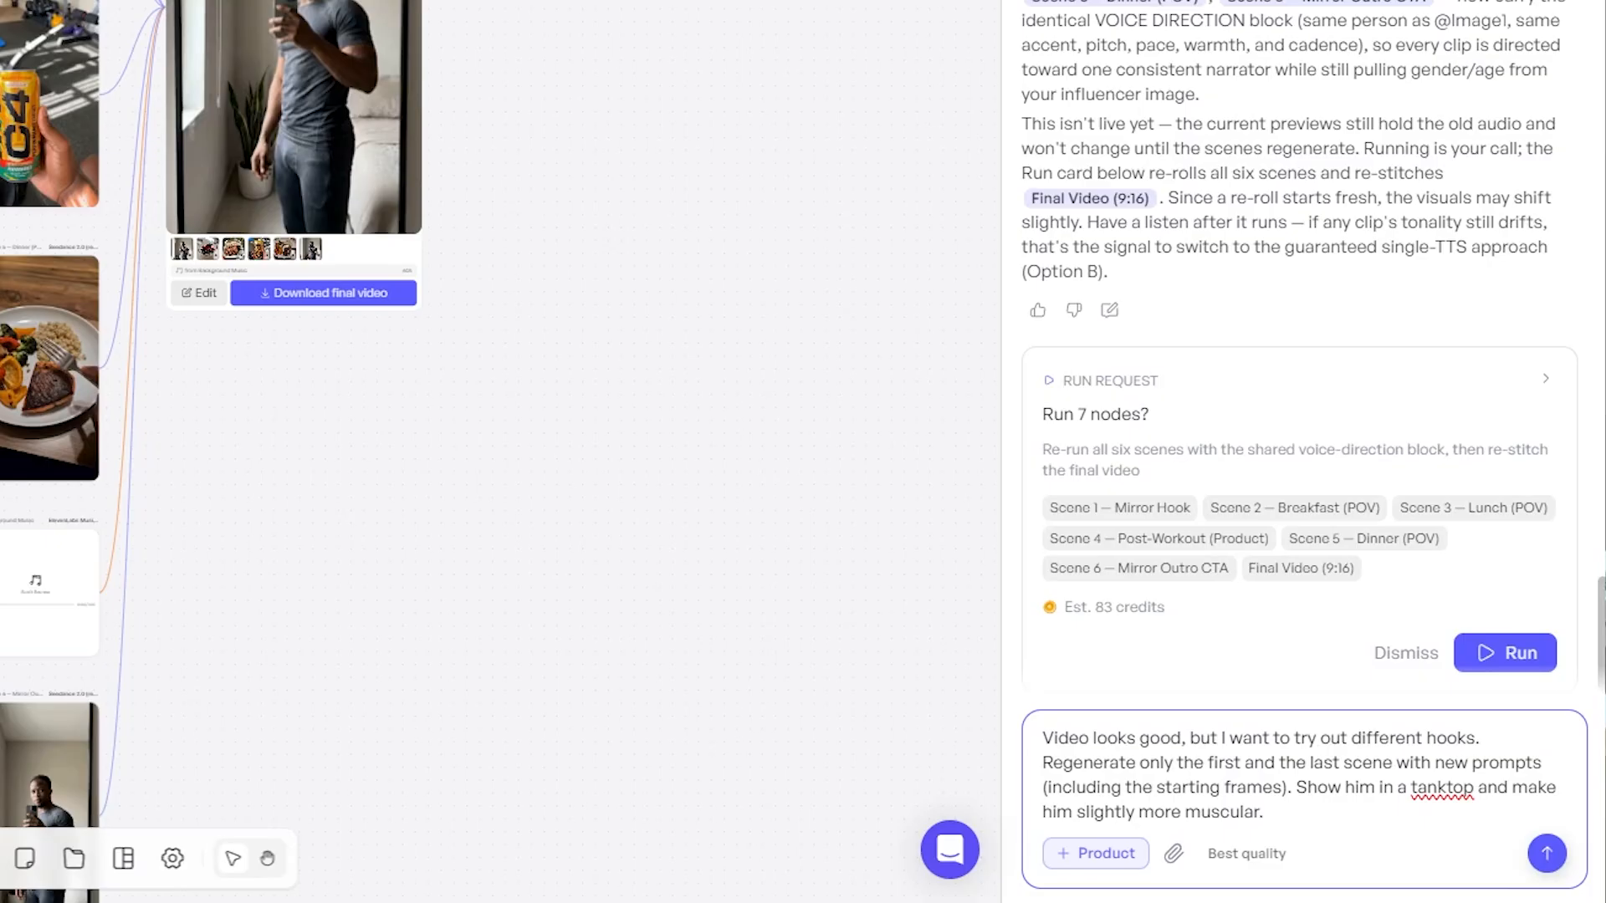
pyautogui.press('Return')
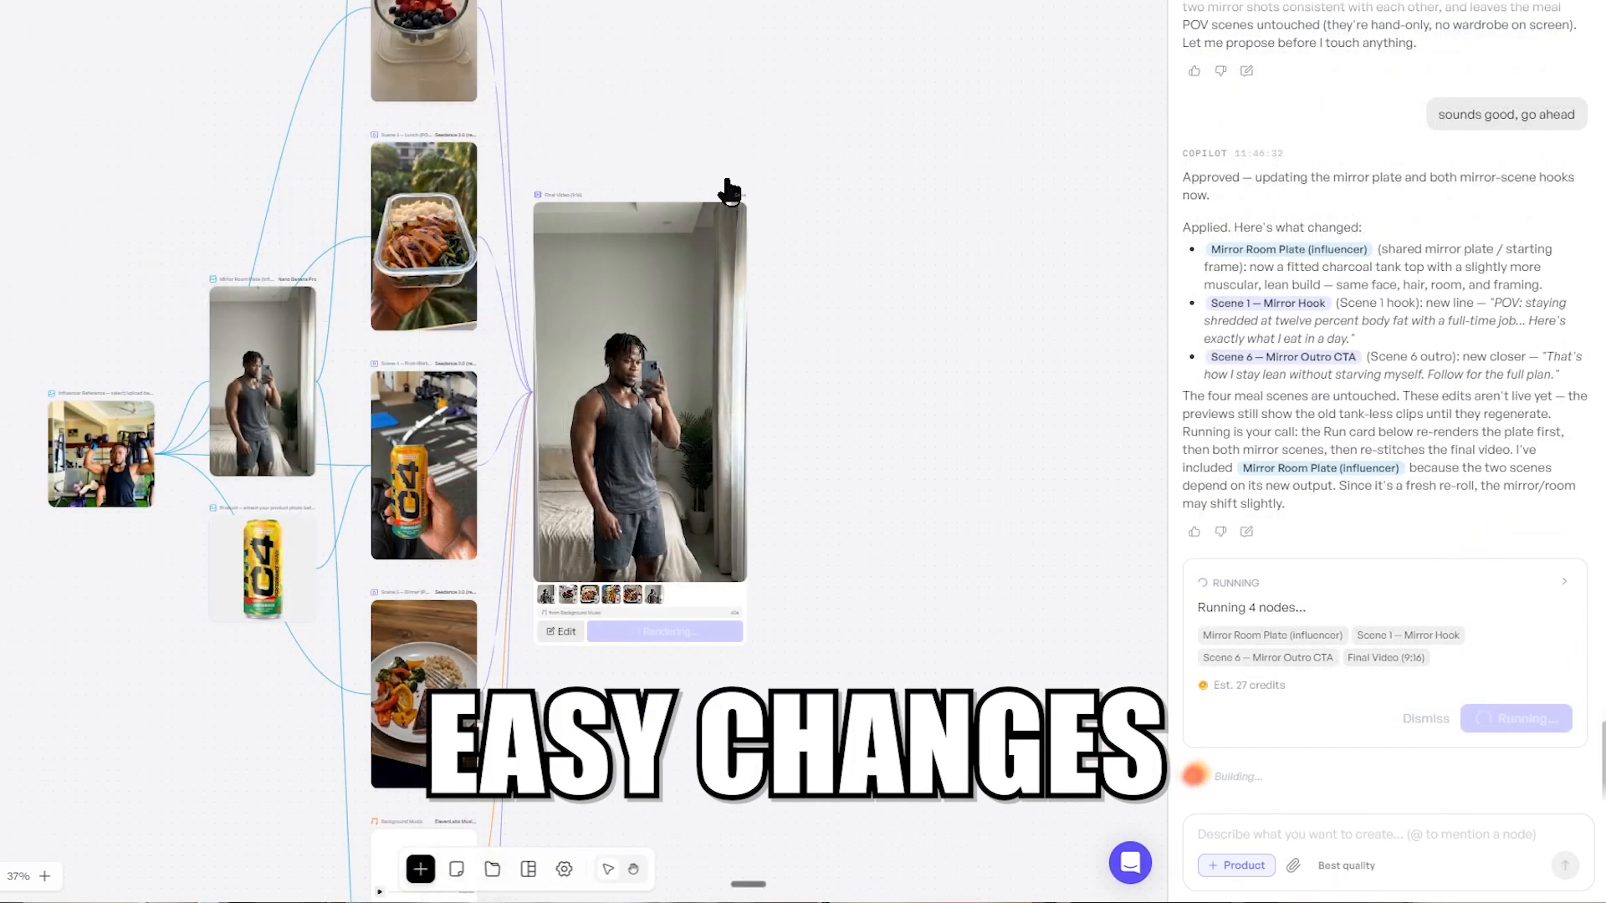
pyautogui.moveTo(728, 190); pyautogui.dragTo(864, 348)
pyautogui.scroll(2, 833, 186)
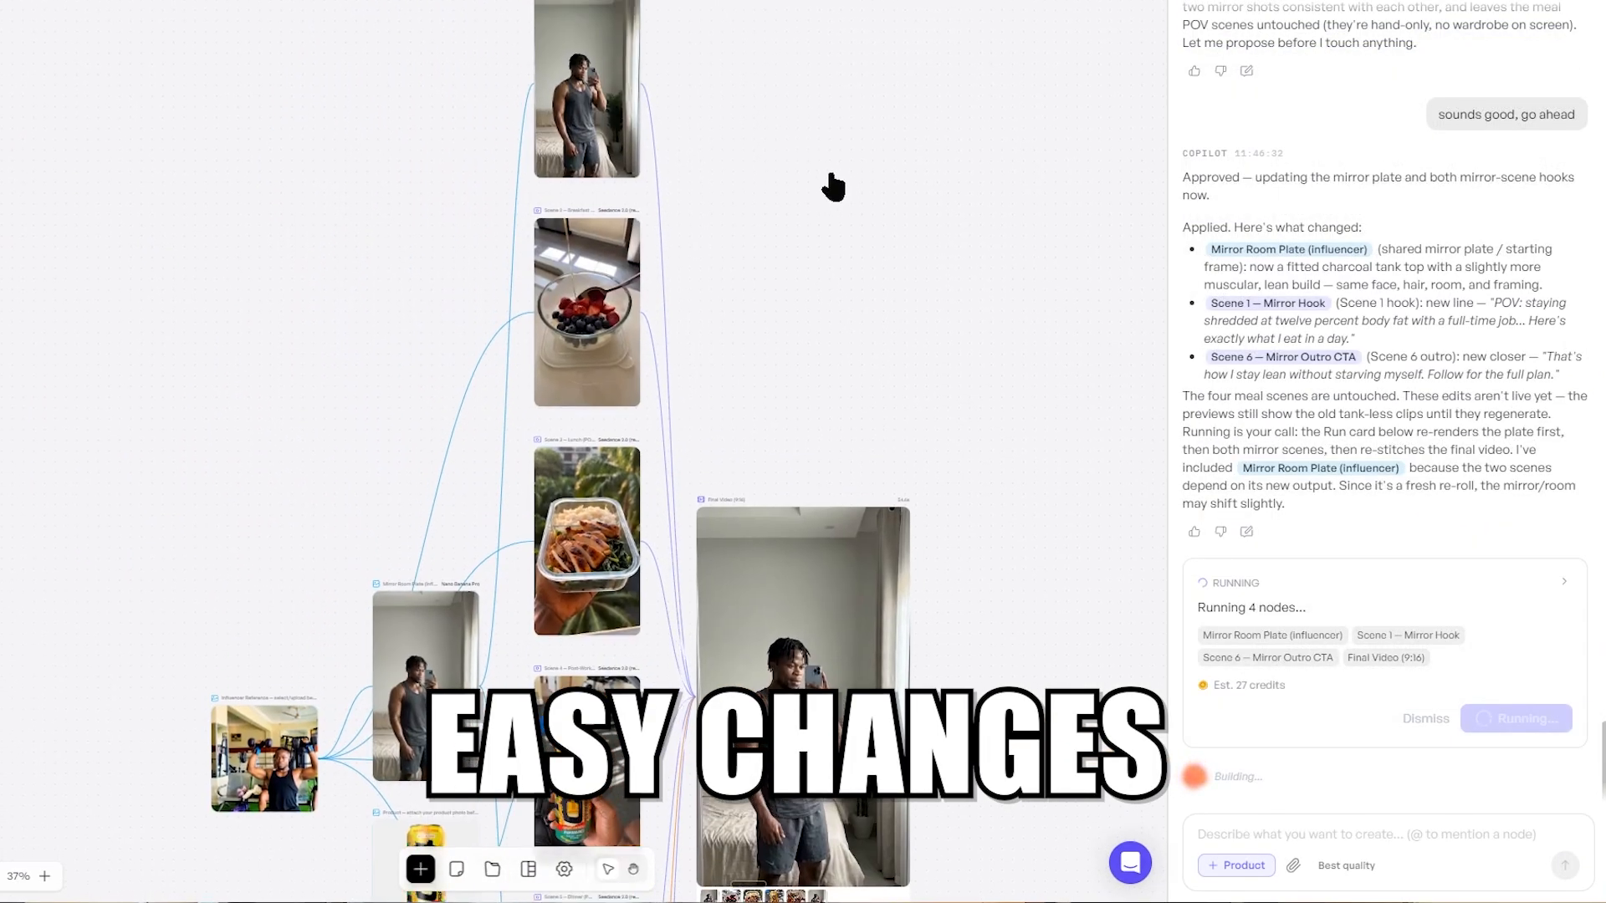
pyautogui.moveTo(833, 187); pyautogui.dragTo(591, 334)
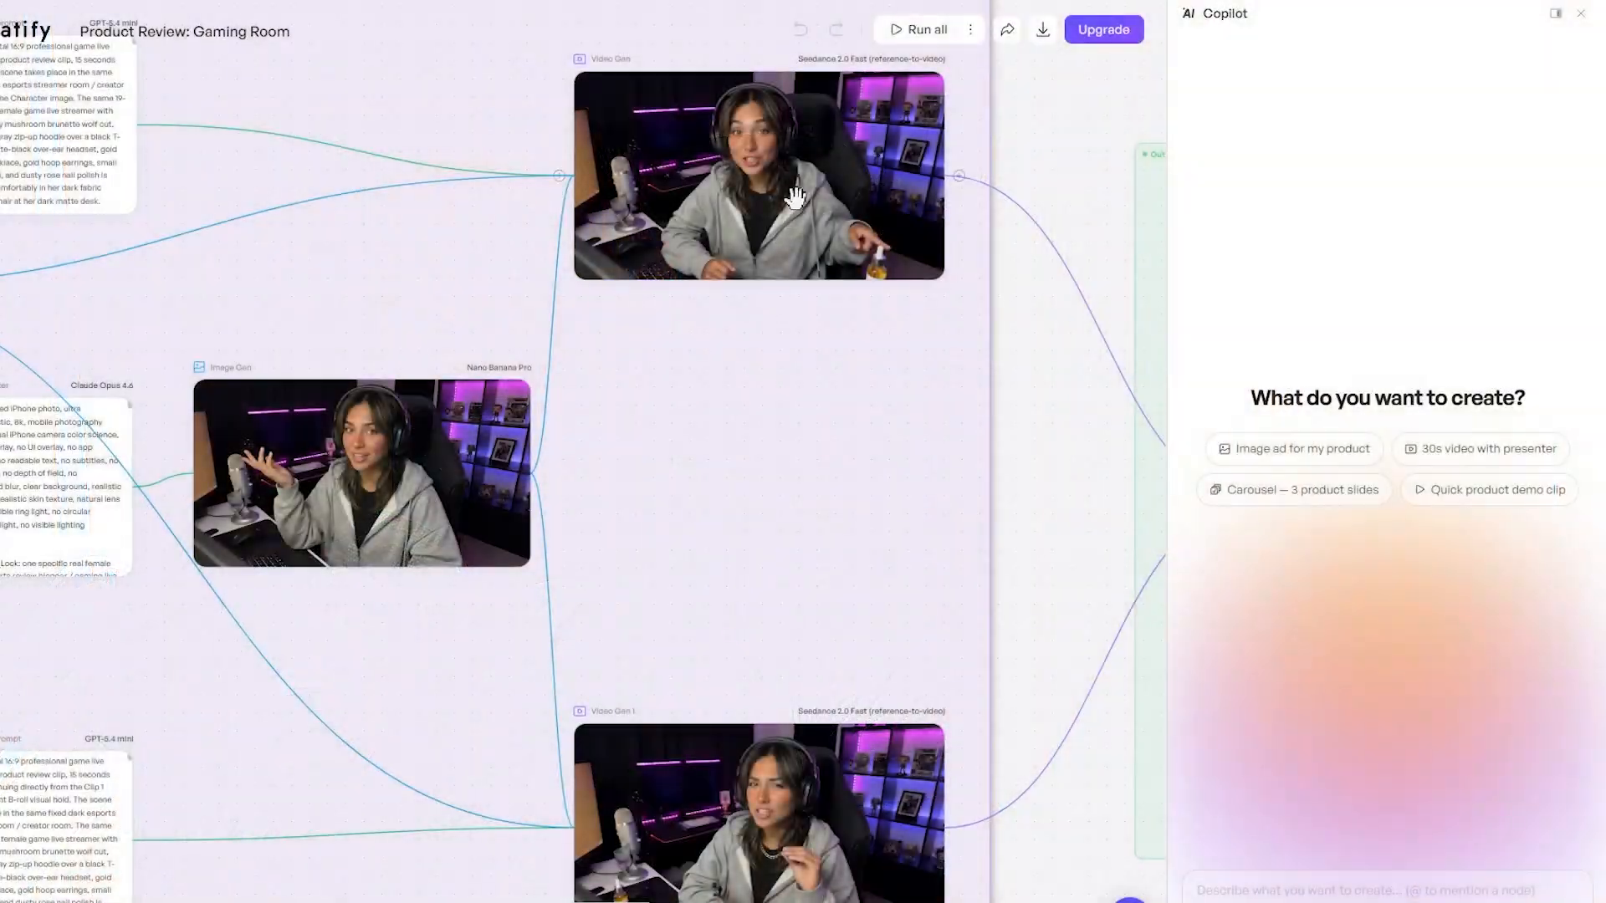
# Open the Video Gen node's settings and look through its available AI models
pyautogui.click(753, 376)
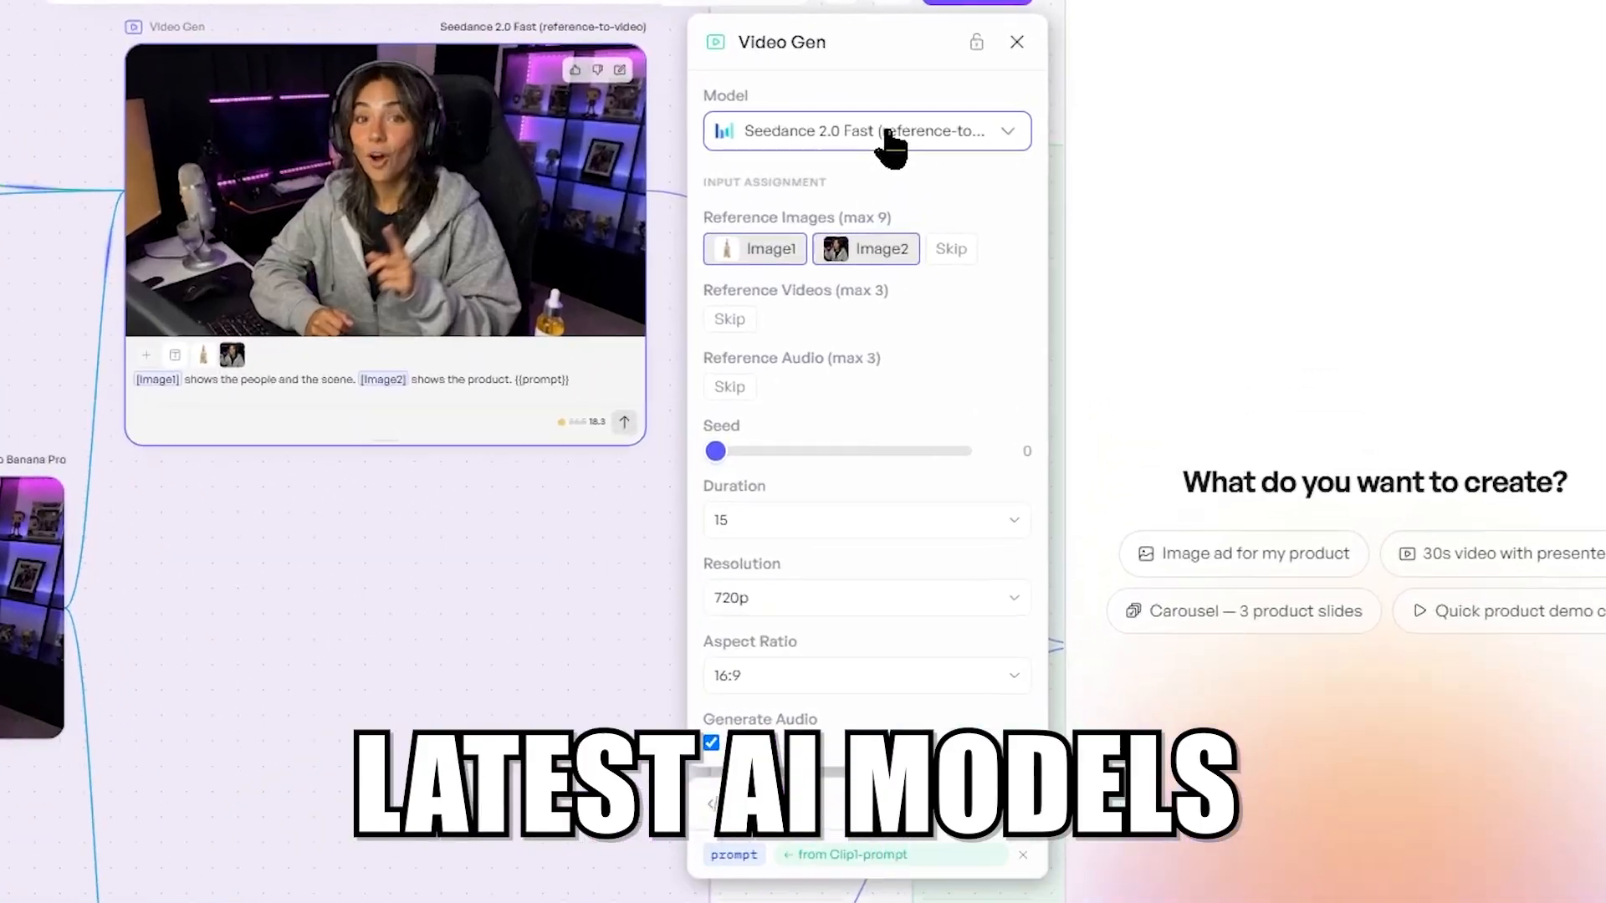
pyautogui.click(891, 142)
pyautogui.moveTo(994, 595)
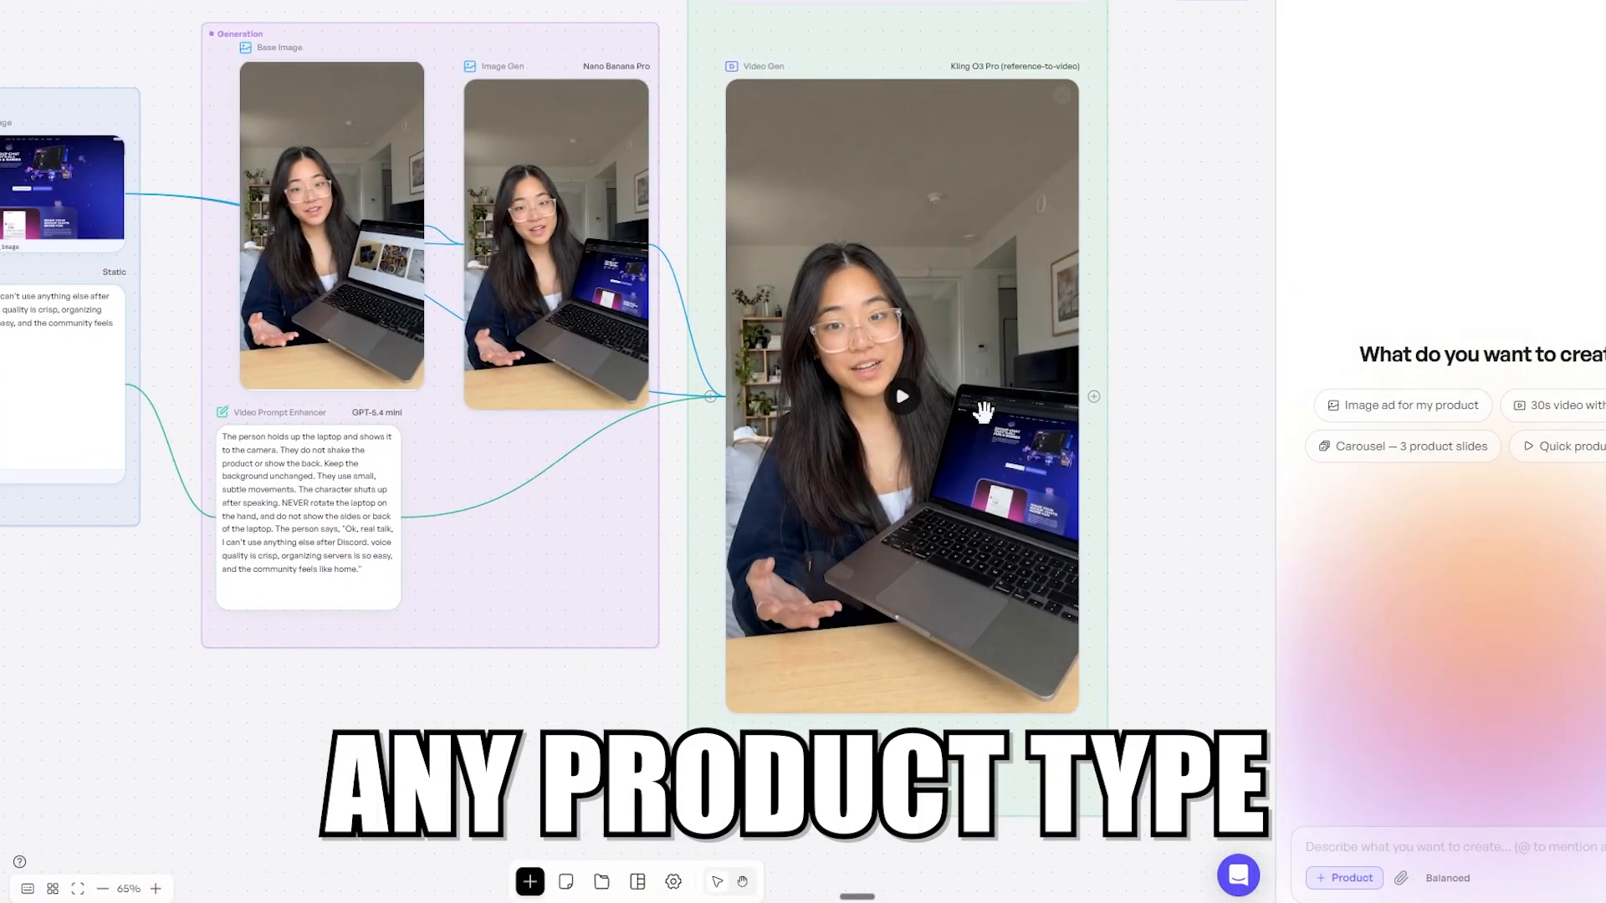
pyautogui.click(983, 410)
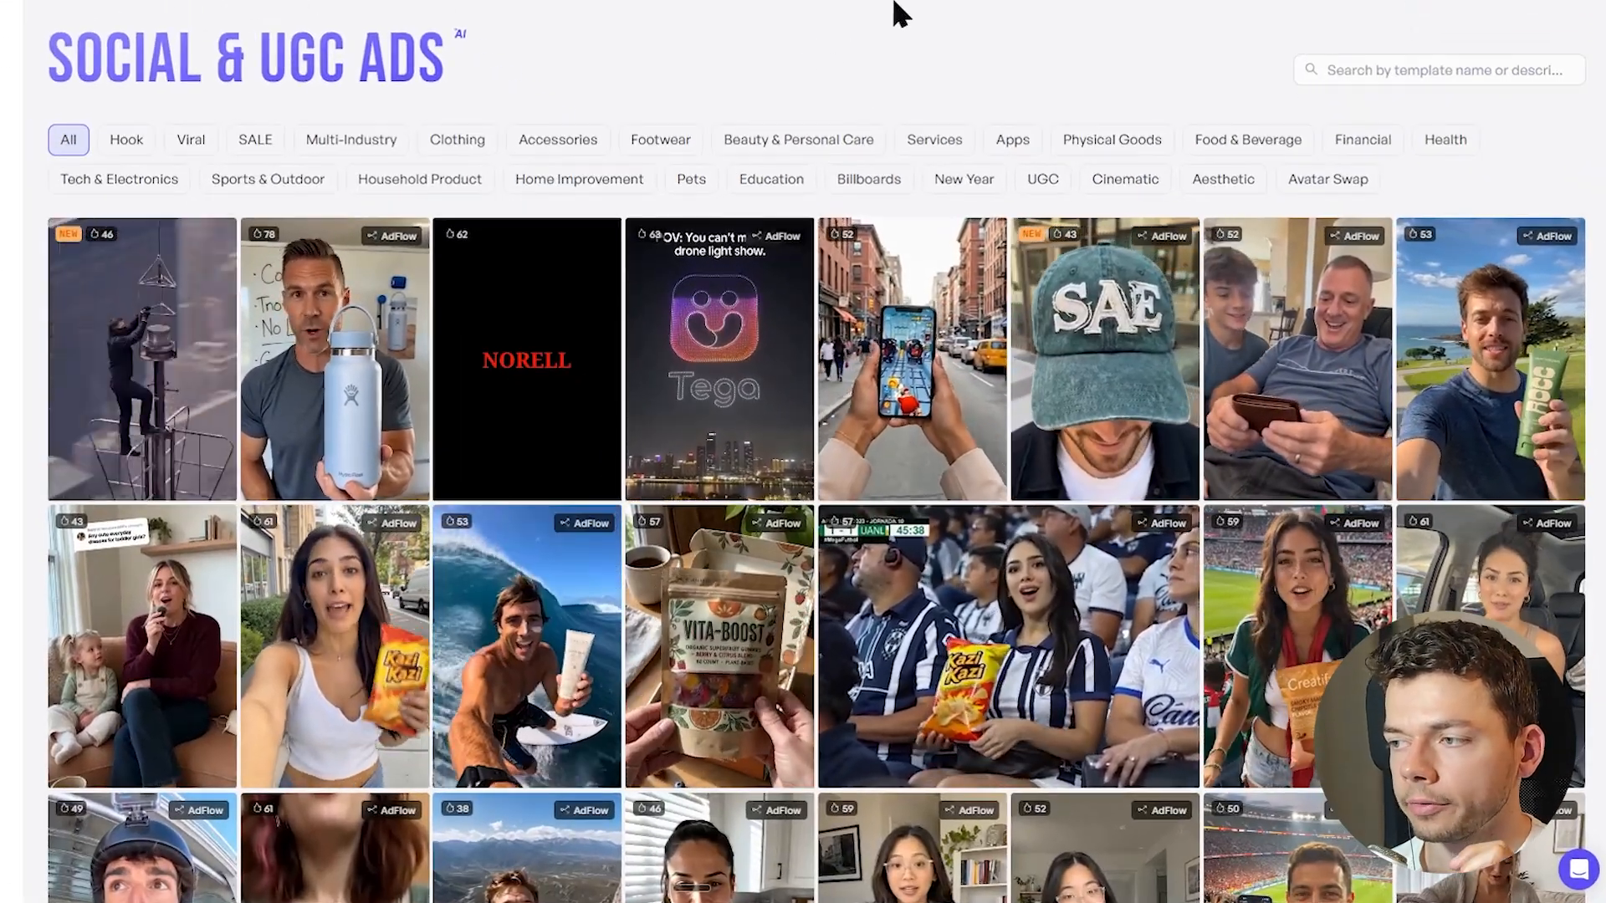
# Open the UGC Father's Day template from the Social & UGC Ads gallery in AdFlow
pyautogui.click(1292, 337)
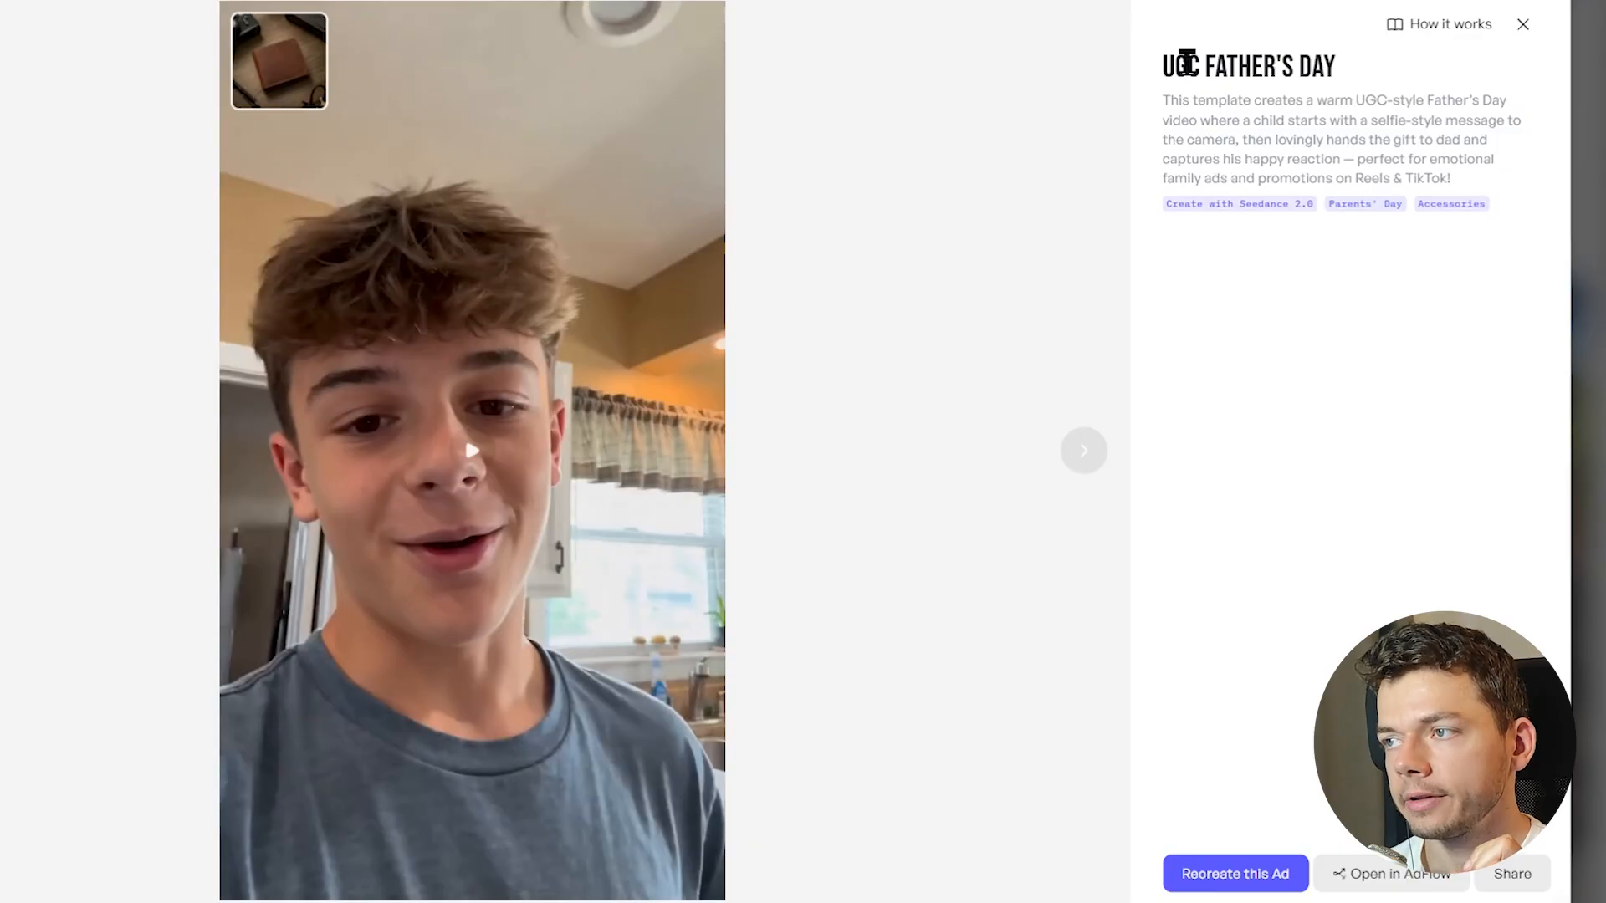
pyautogui.moveTo(1165, 65); pyautogui.dragTo(1263, 82)
pyautogui.click(509, 454)
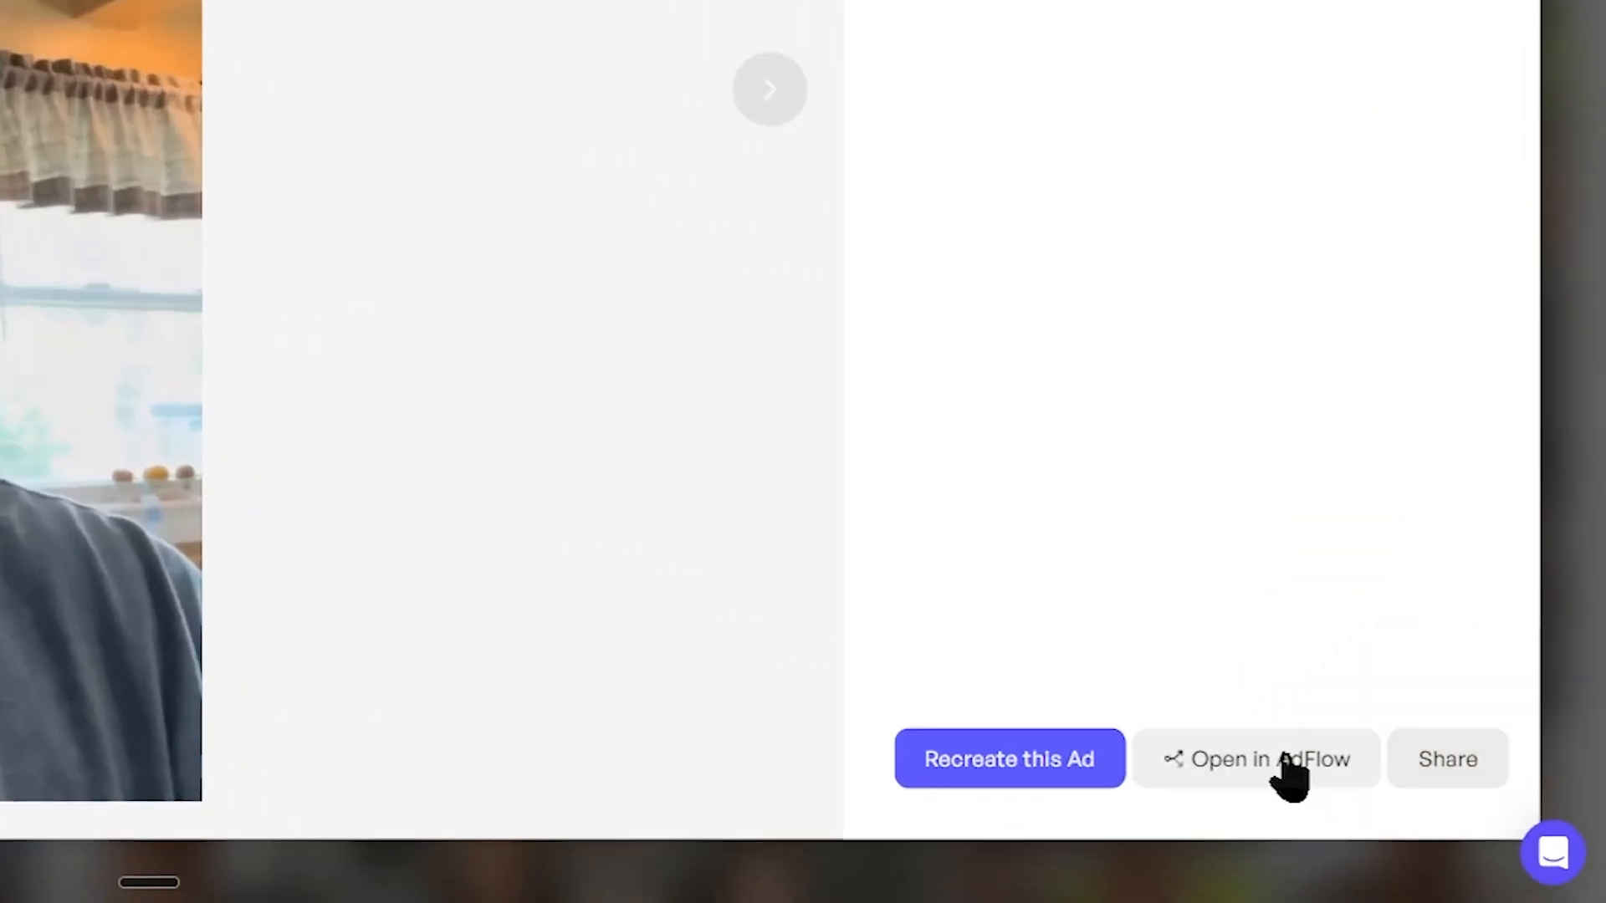
pyautogui.click(1412, 872)
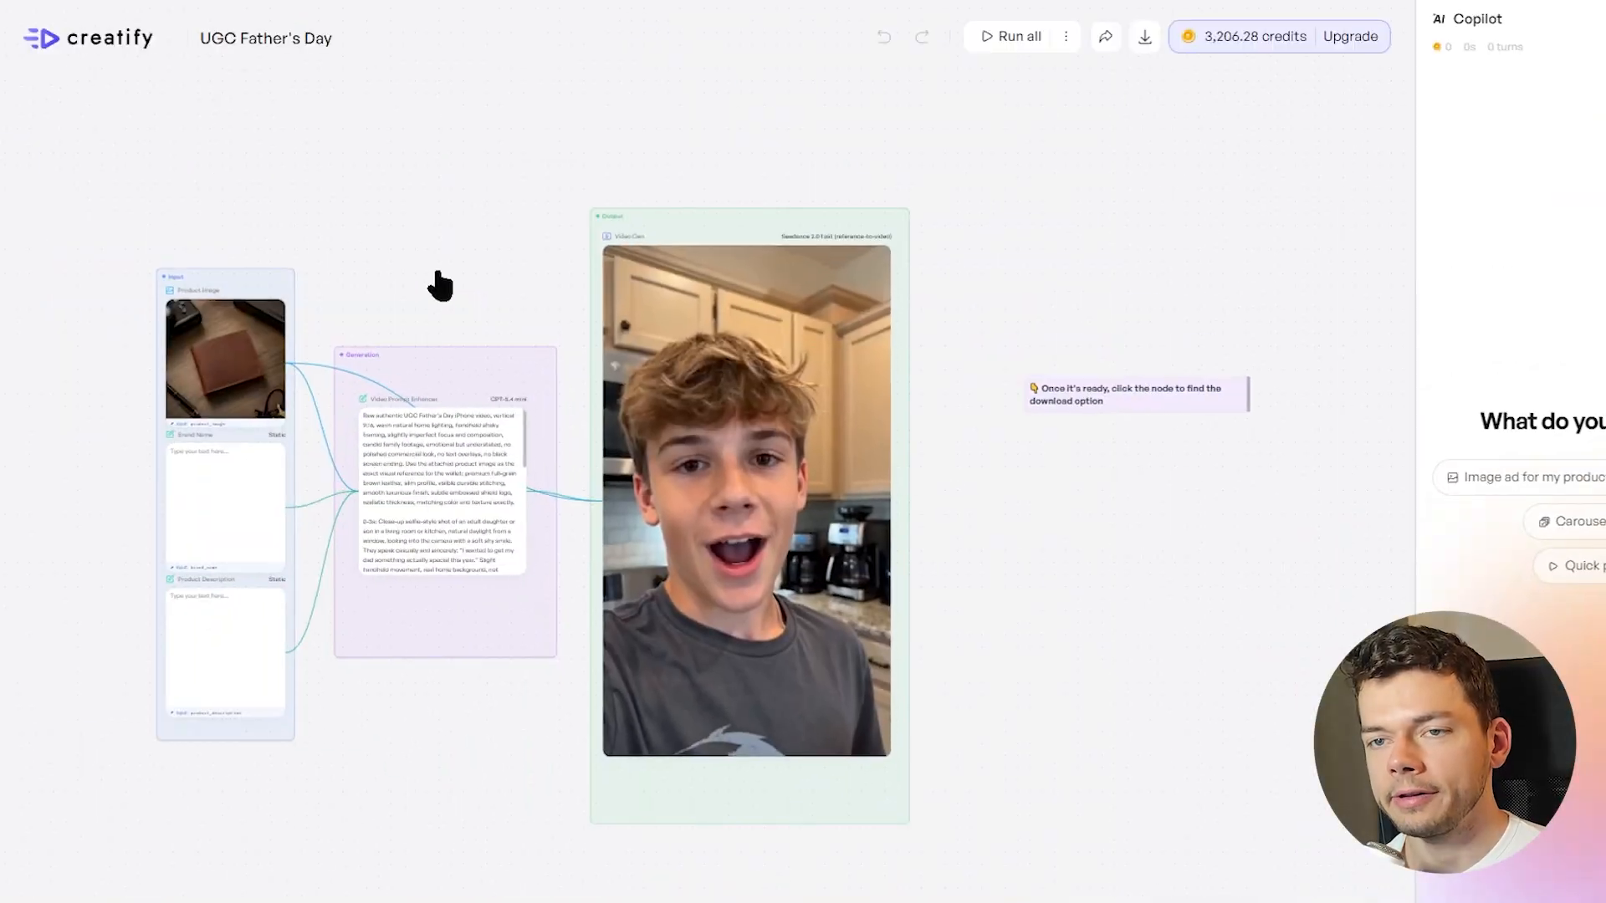
# Replace the wallet product image with the orange can image from the C4 Smart Energy Drinks Variety Pack product
pyautogui.moveTo(439, 284); pyautogui.dragTo(763, 262)
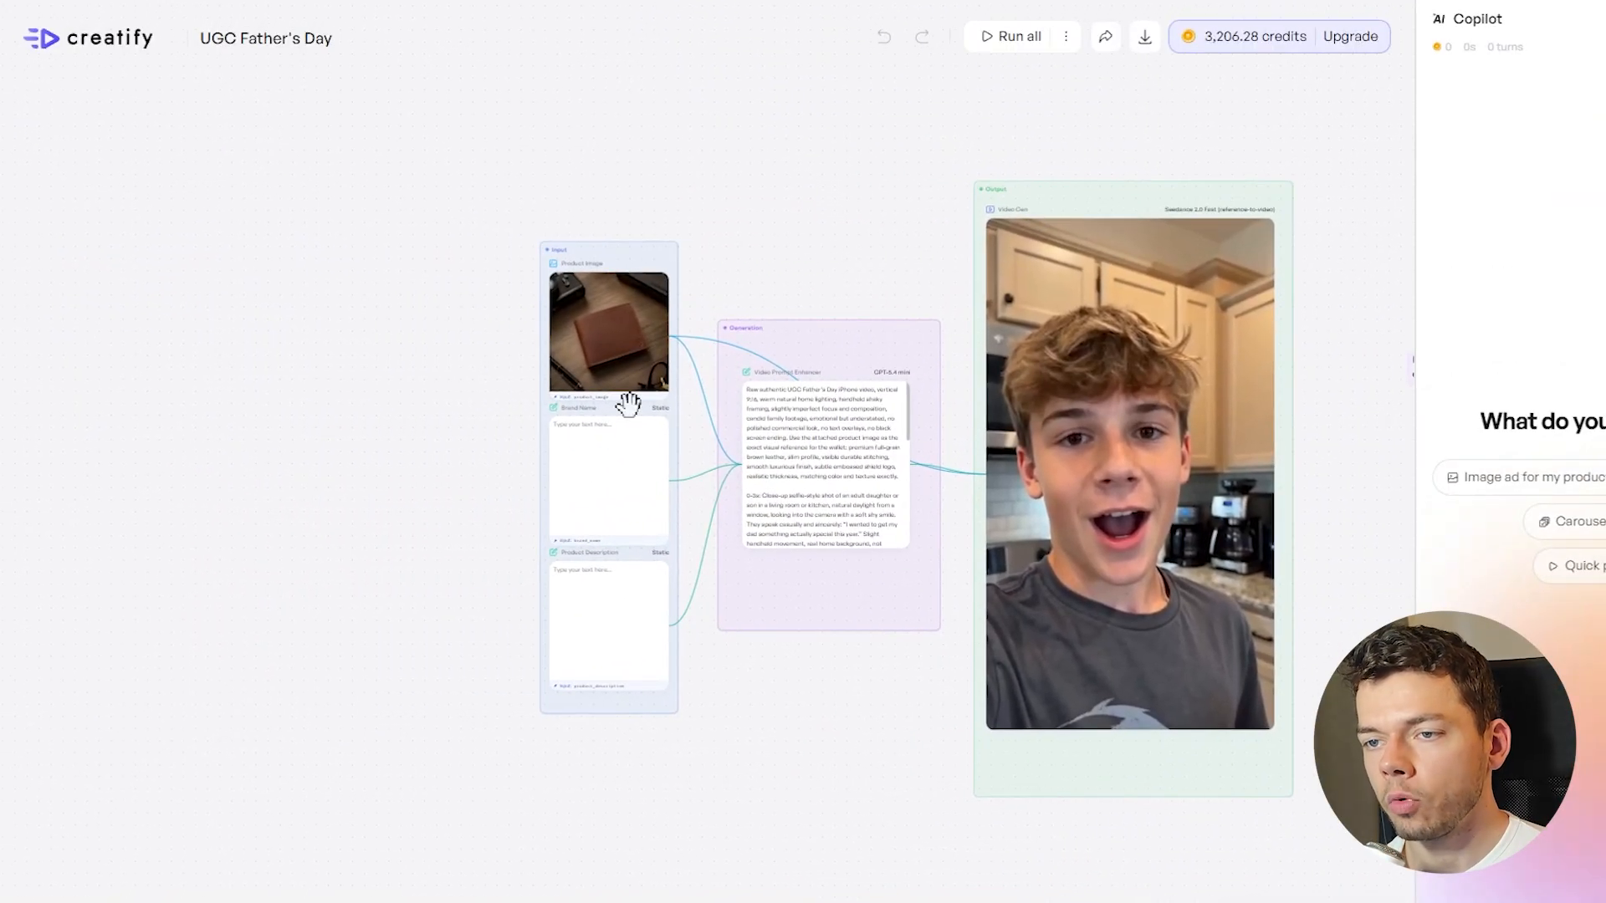
pyautogui.scroll(5, 599, 591)
pyautogui.moveTo(968, 732); pyautogui.dragTo(939, 778)
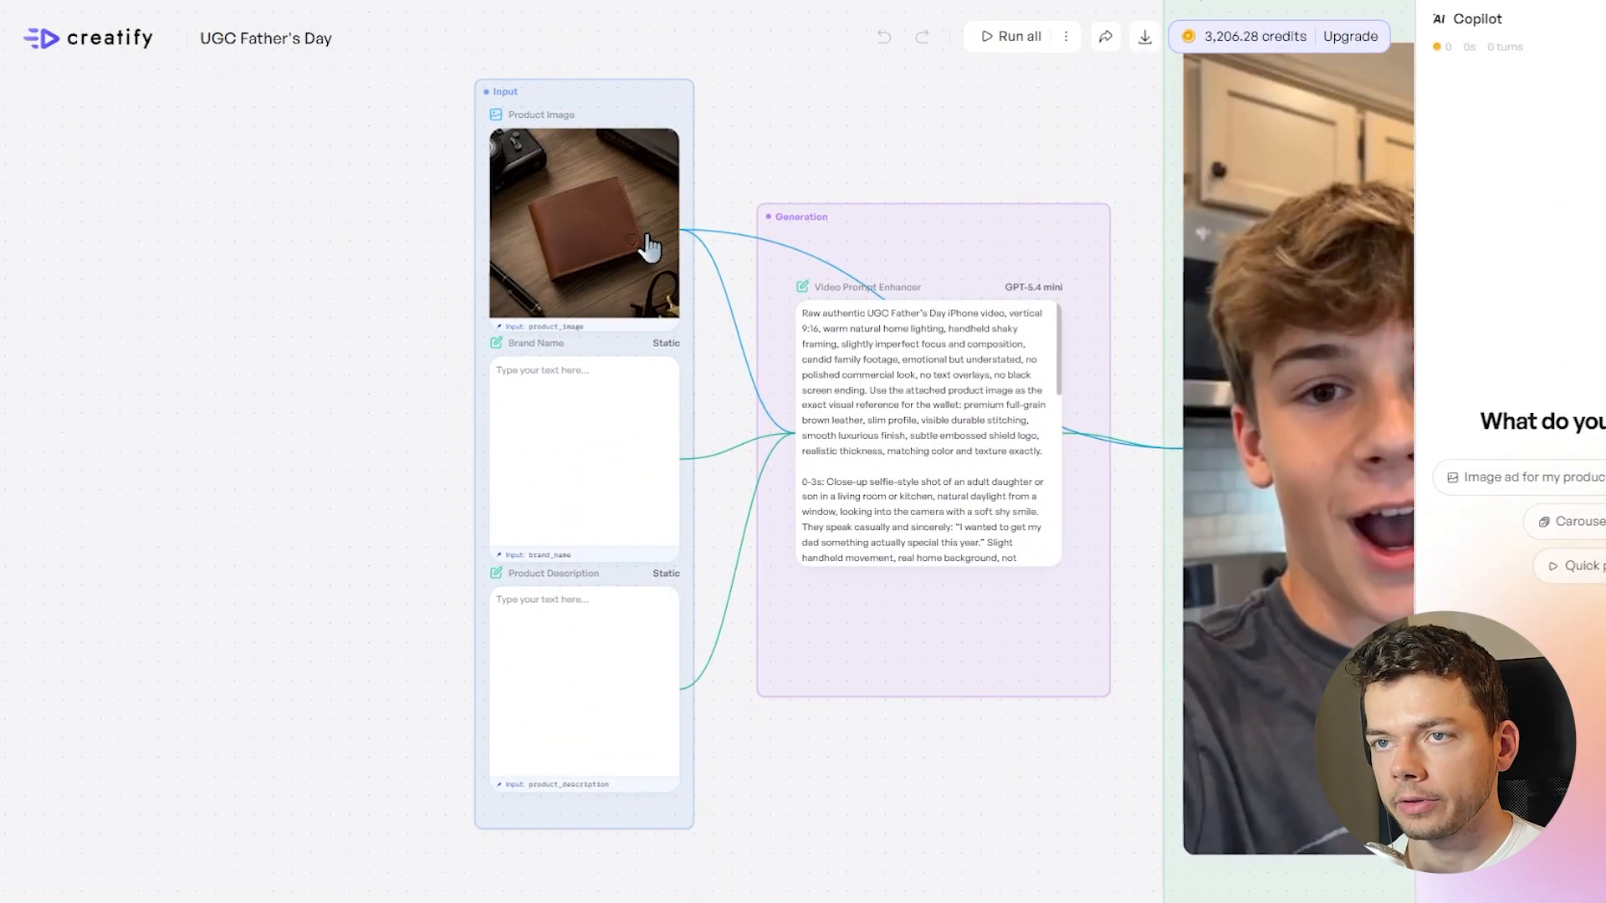
pyautogui.scroll(3, 608, 272)
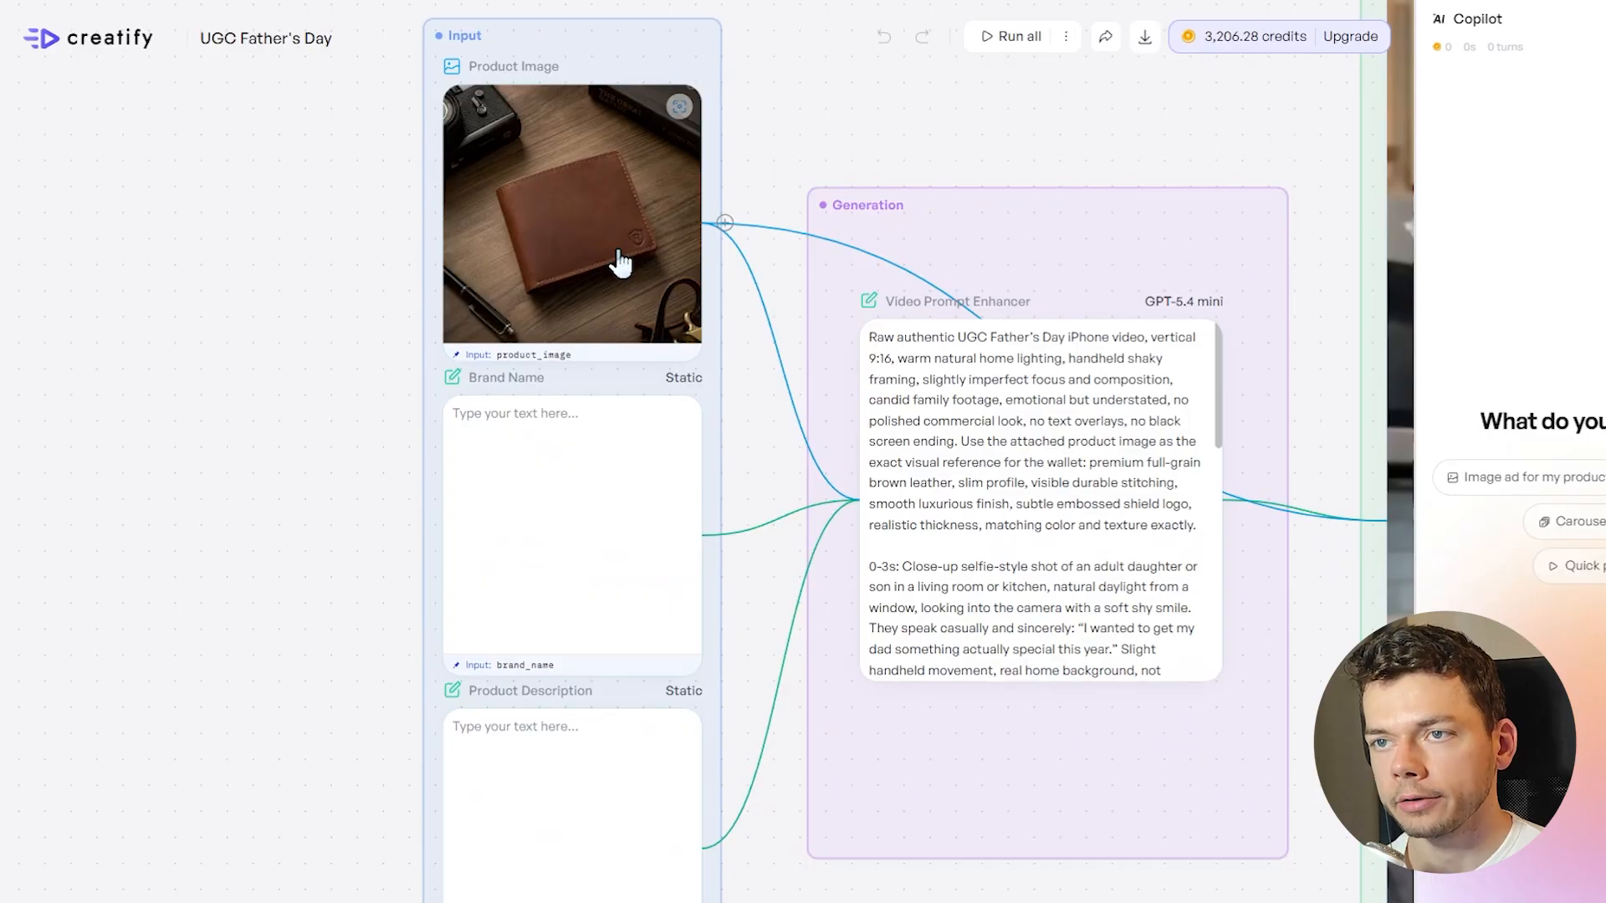
pyautogui.click(663, 127)
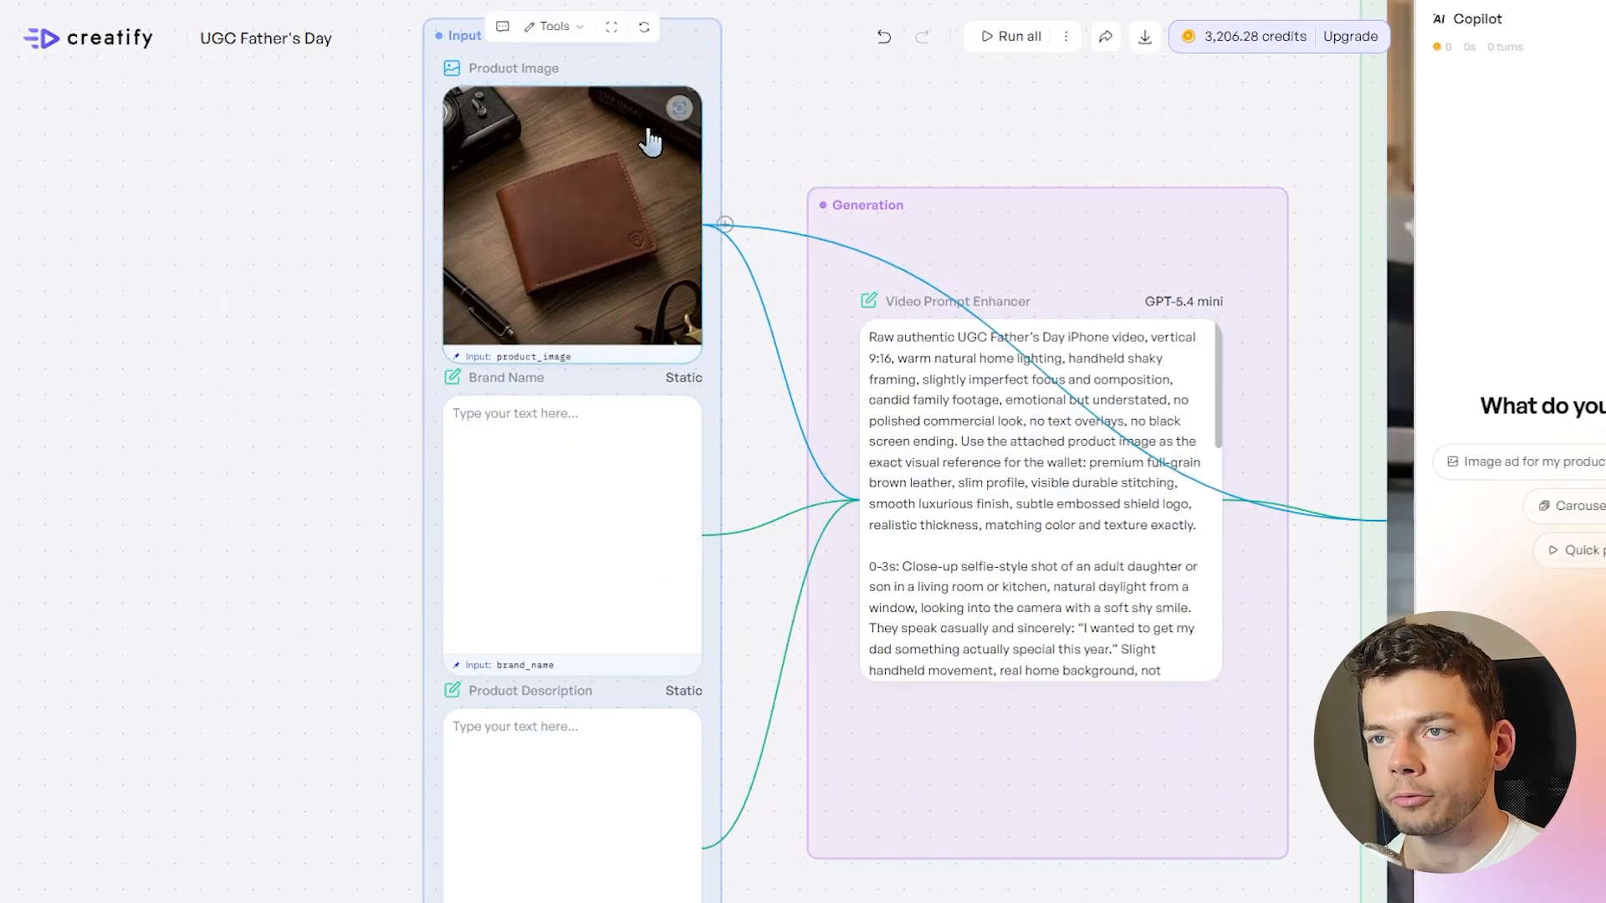
pyautogui.click(646, 30)
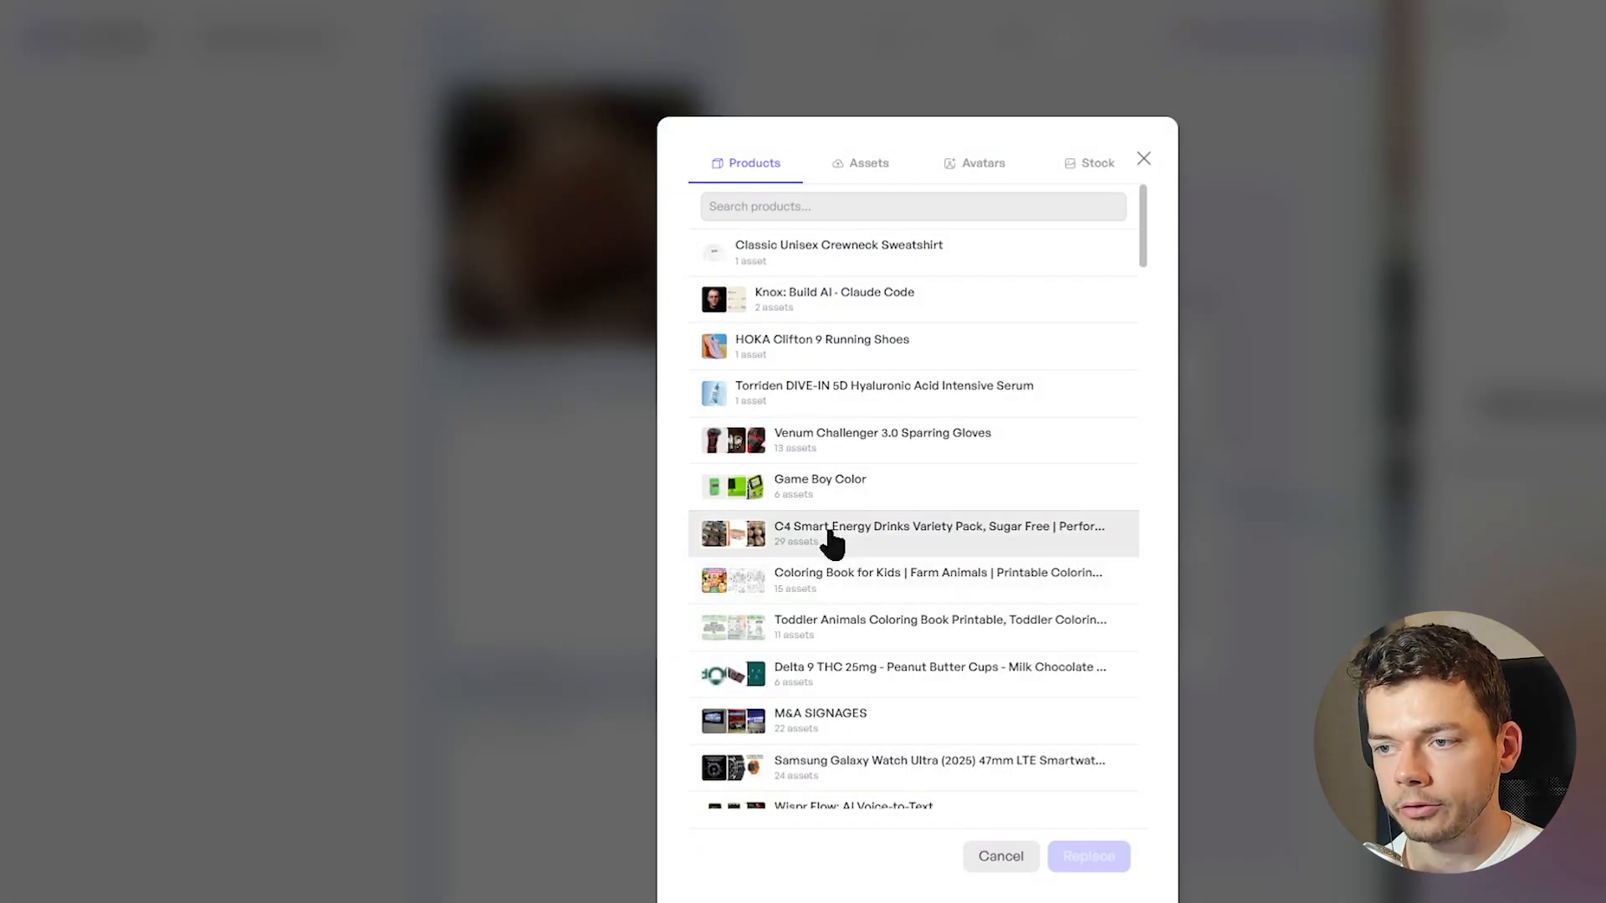
pyautogui.click(828, 535)
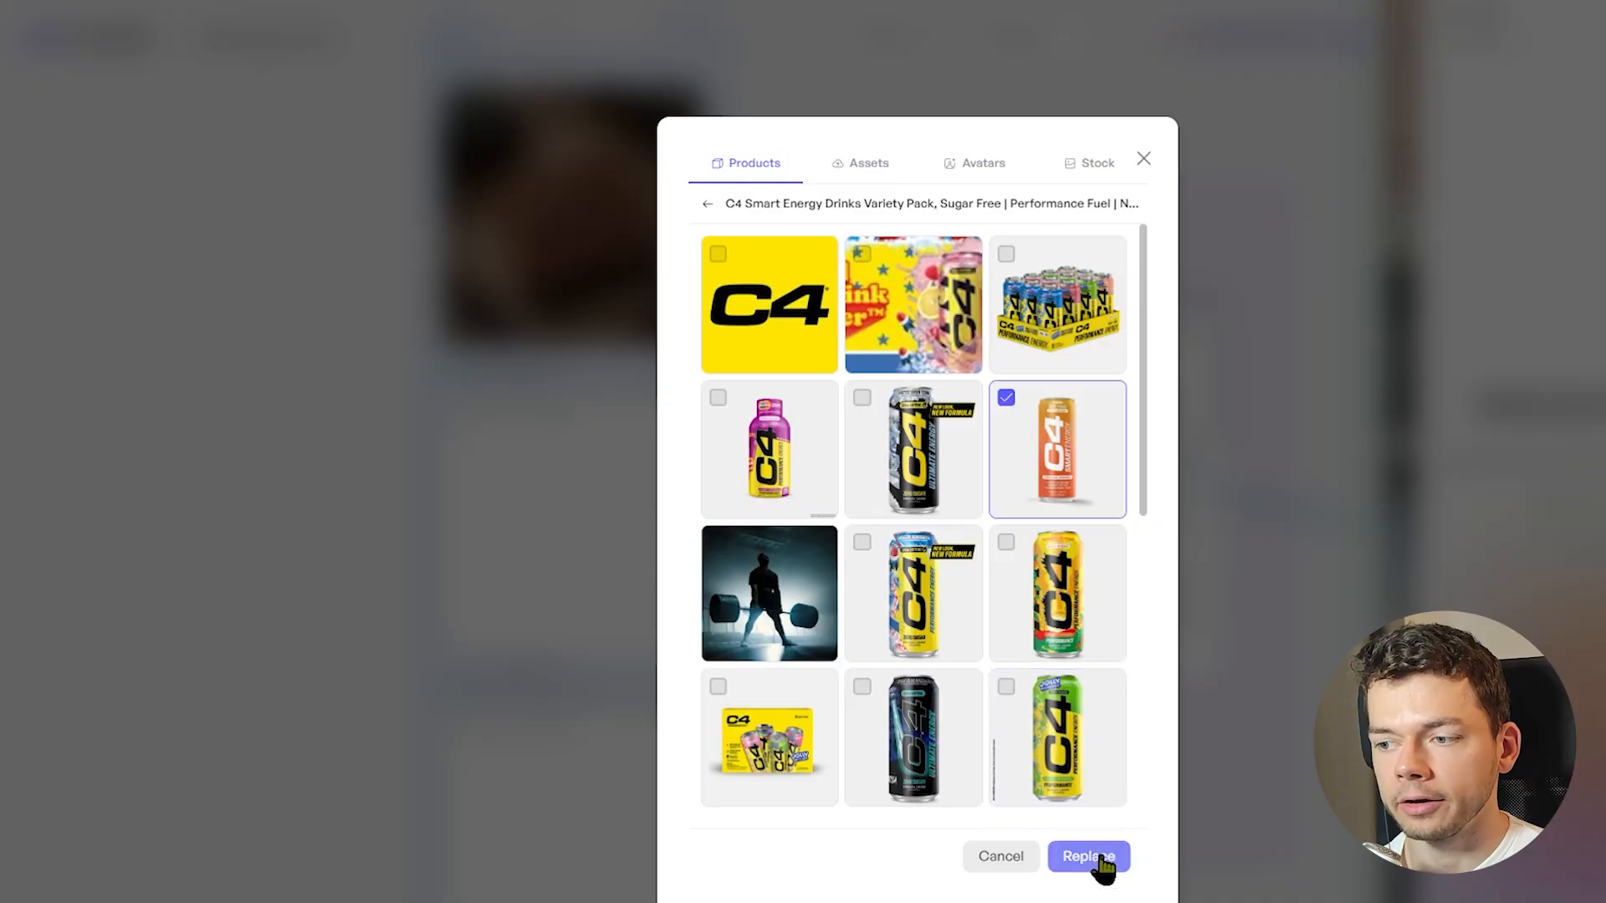
pyautogui.click(1099, 856)
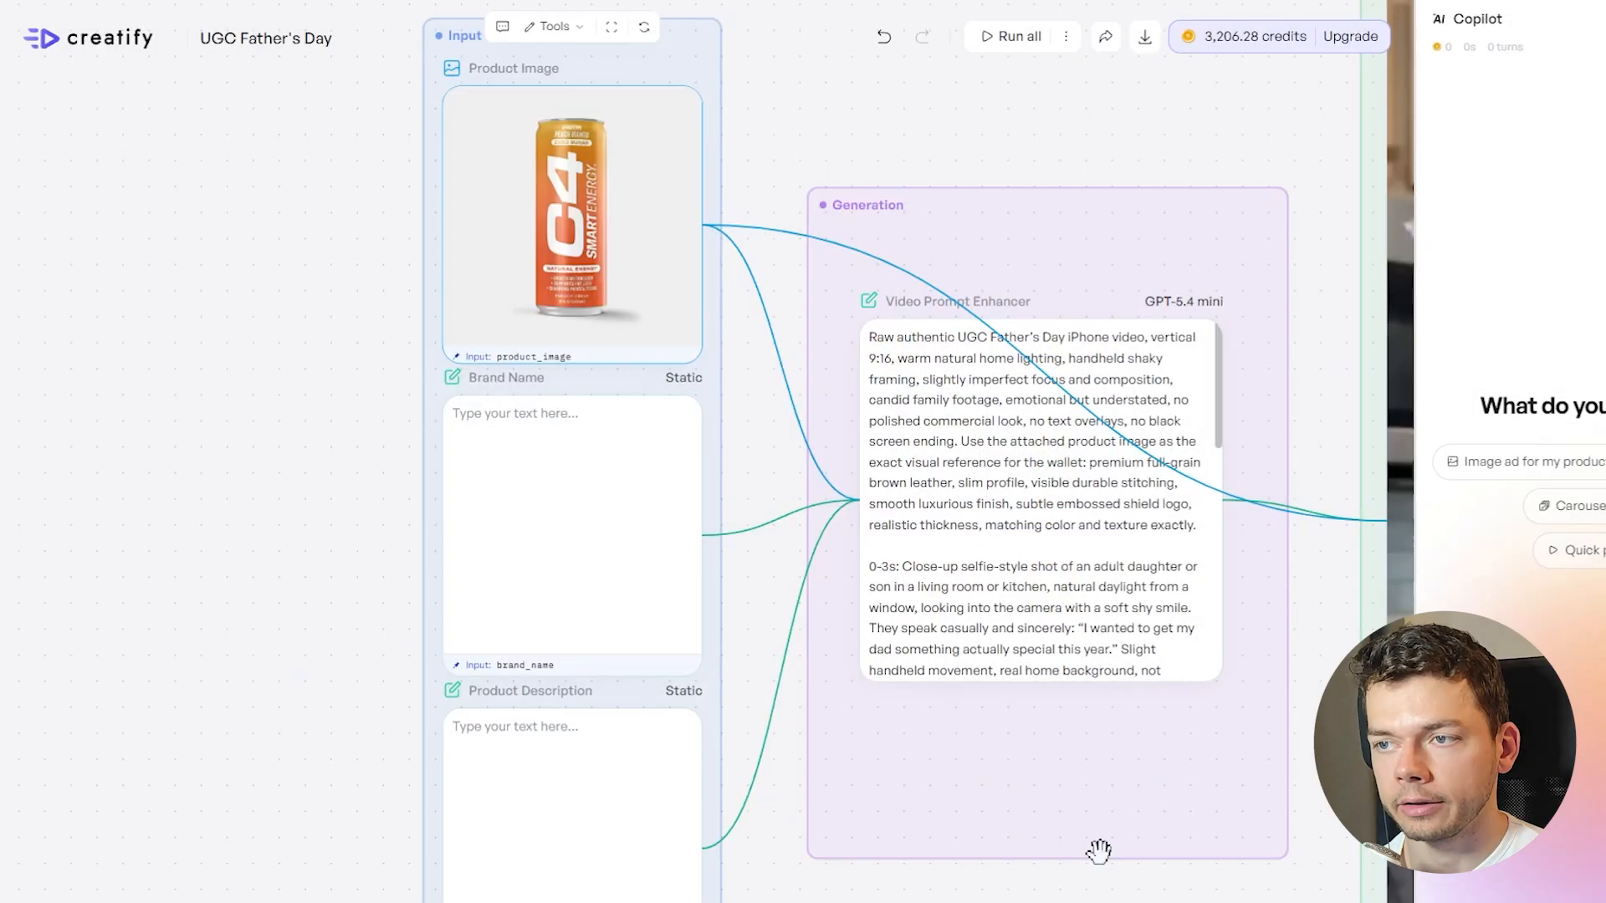
# Enter C4 Energy as the brand name
pyautogui.click(536, 450)
pyautogui.write('C4 Energy')
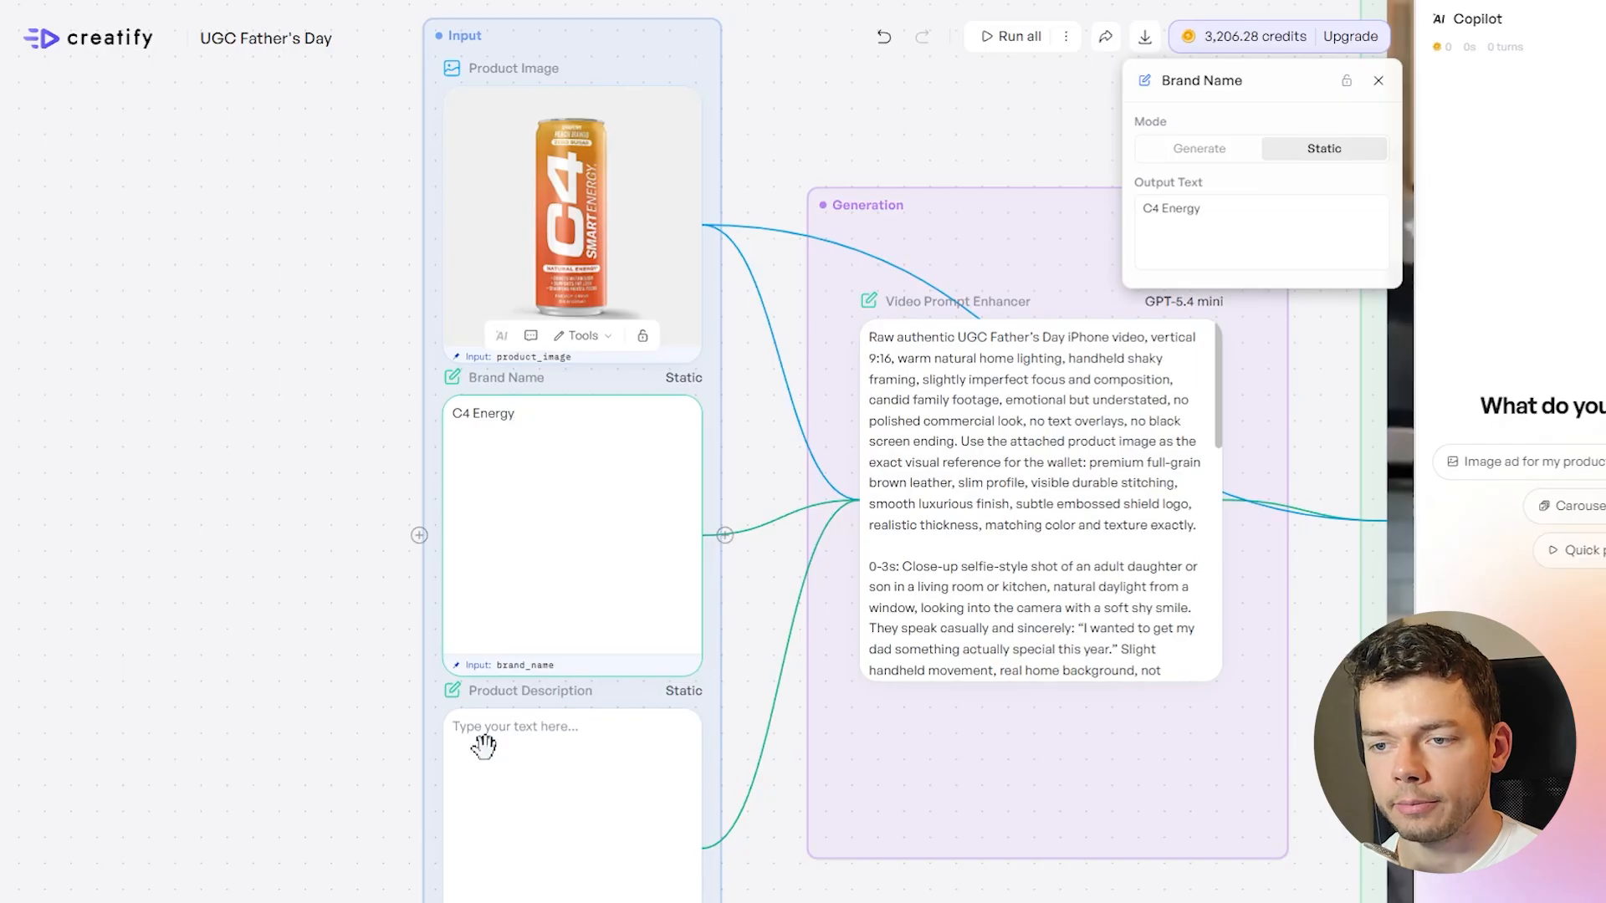
# Paste the product description about a Gen Z influencer gifting the caffeinated energy drink to his boomer father, with "heart going to explode" and "you are old" humor
pyautogui.scroll(-3, 483, 745)
pyautogui.click(572, 592)
pyautogui.write('This is a delicious energy drink with caffeine. Make the young Gen Z influencer gift this energy drink to his boomer father and let him make fun about his "heart going to explode" from the caffeine/energy. The Gen Z mocks his father with over-the-top "you are old" humor.')
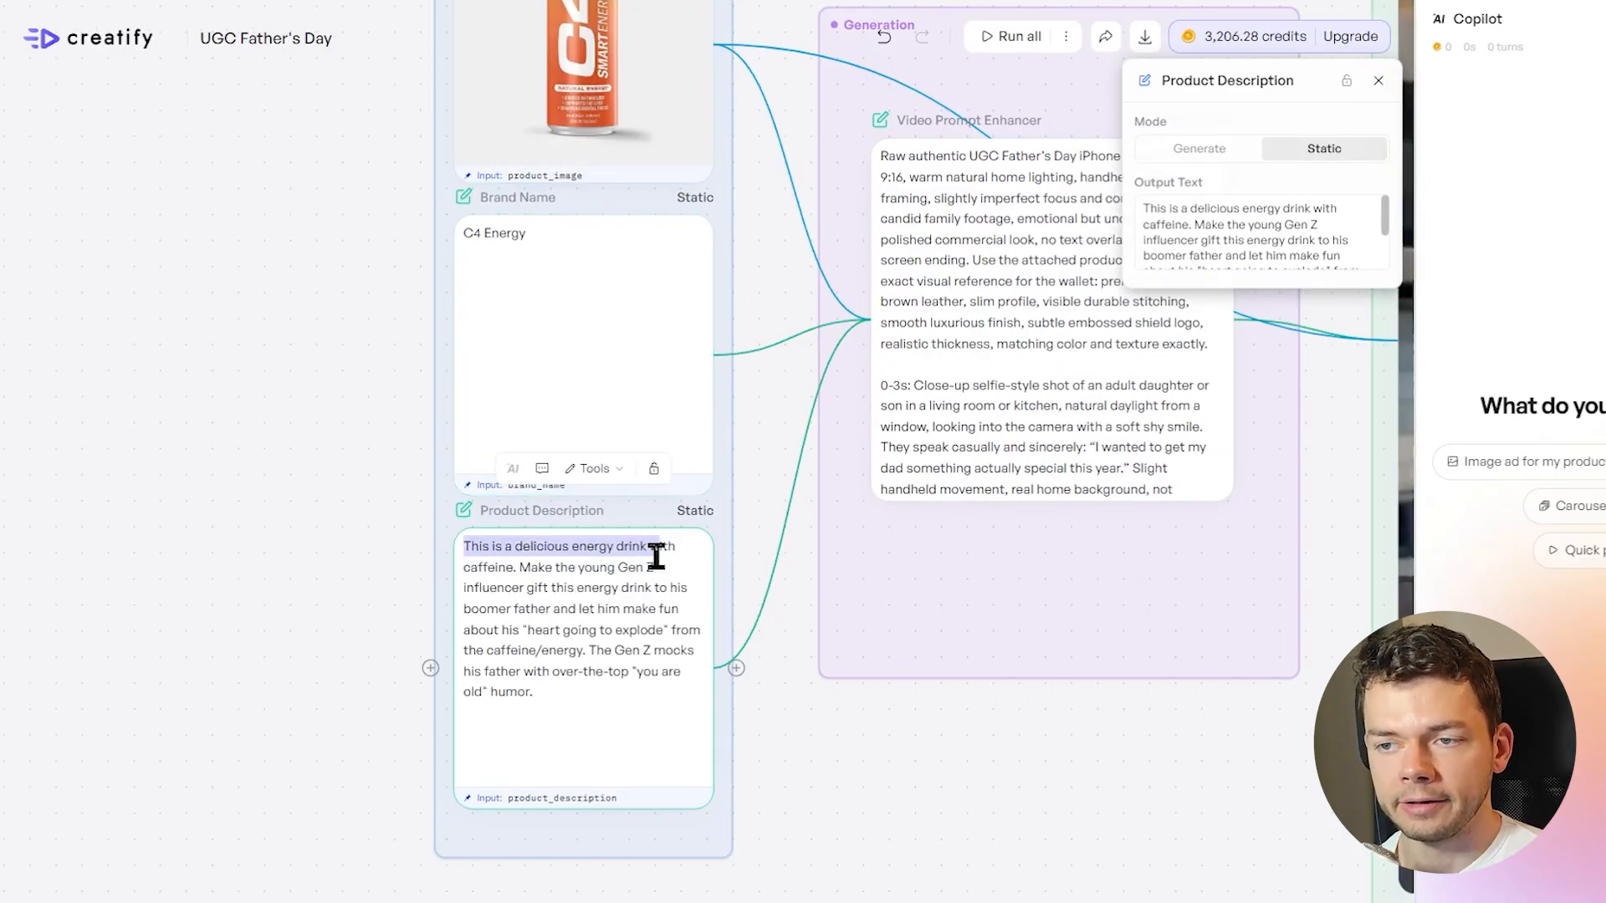
pyautogui.moveTo(687, 551); pyautogui.dragTo(519, 583)
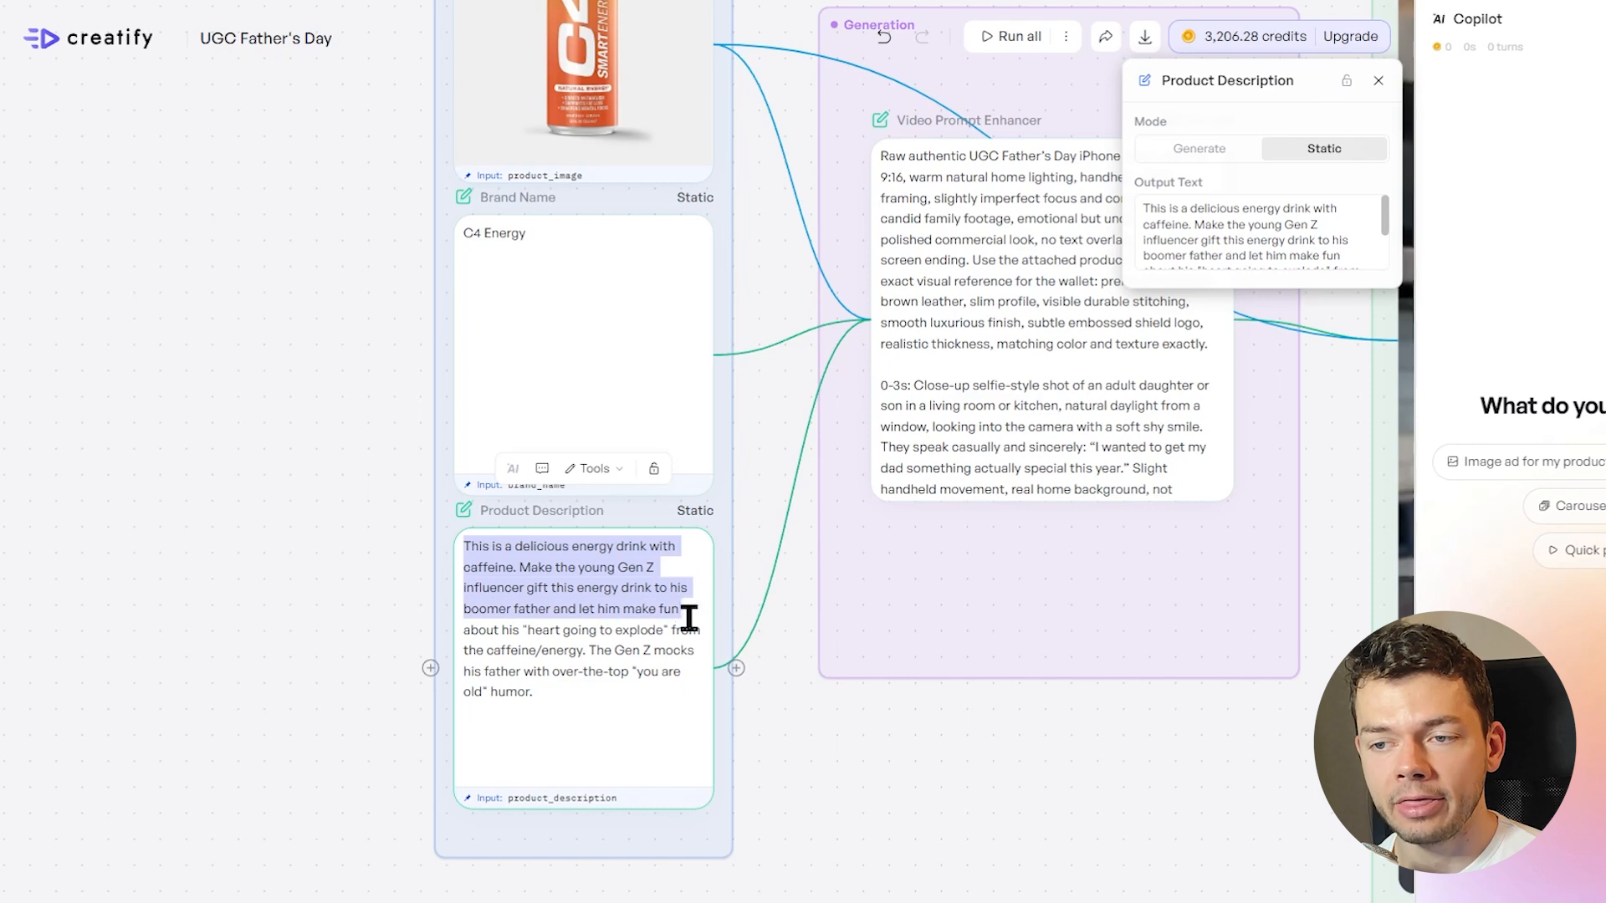
pyautogui.moveTo(689, 617); pyautogui.dragTo(636, 685)
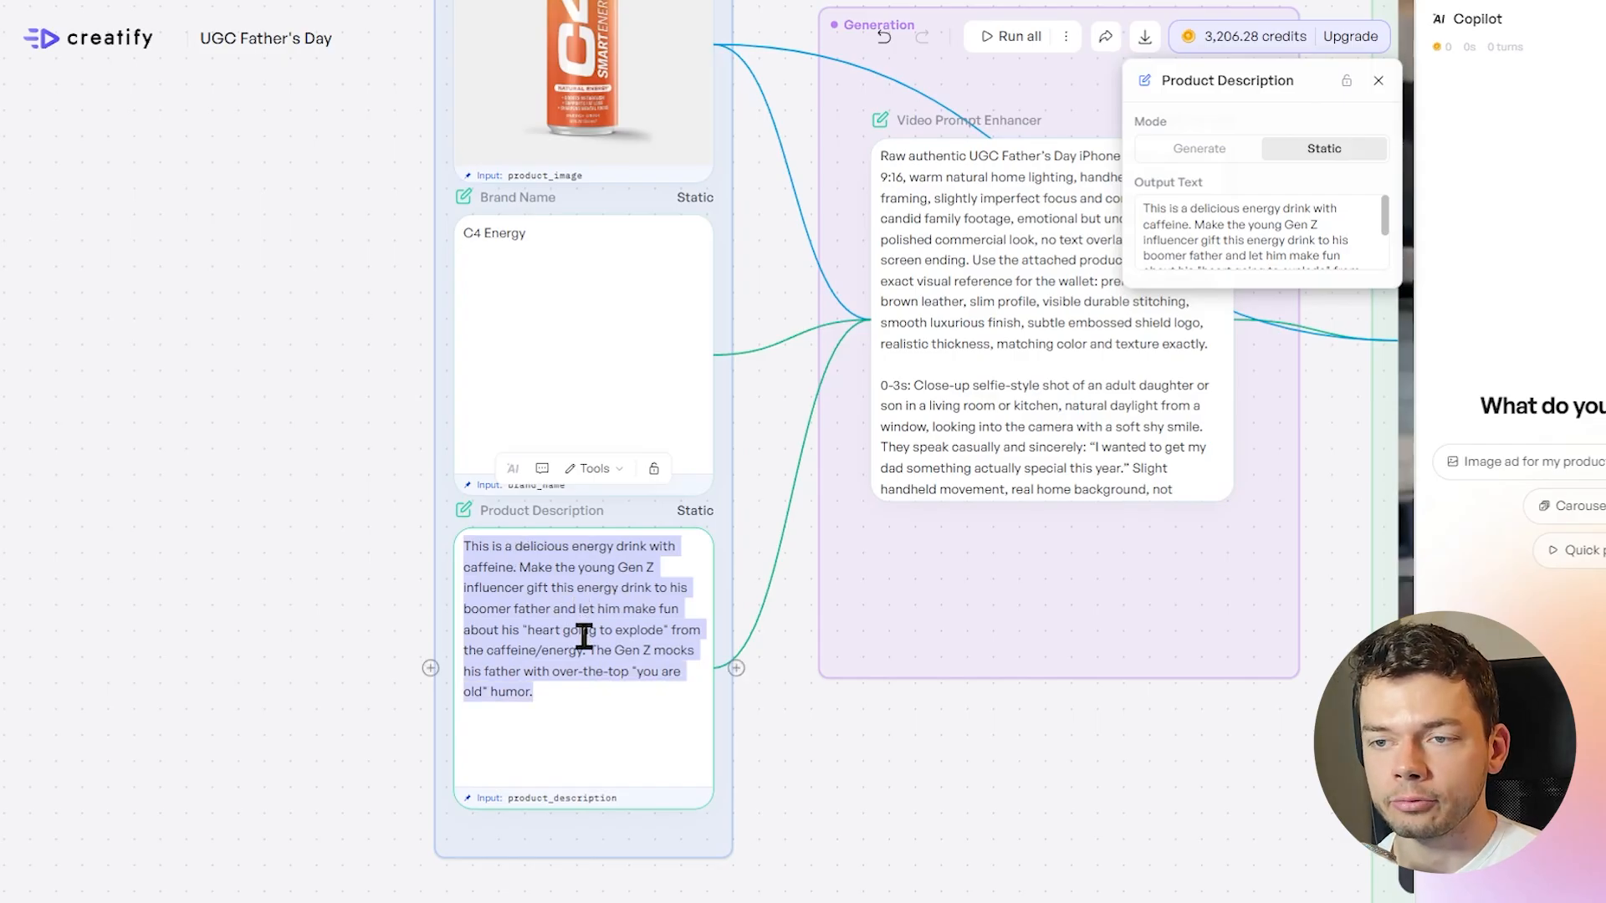
pyautogui.click(1008, 784)
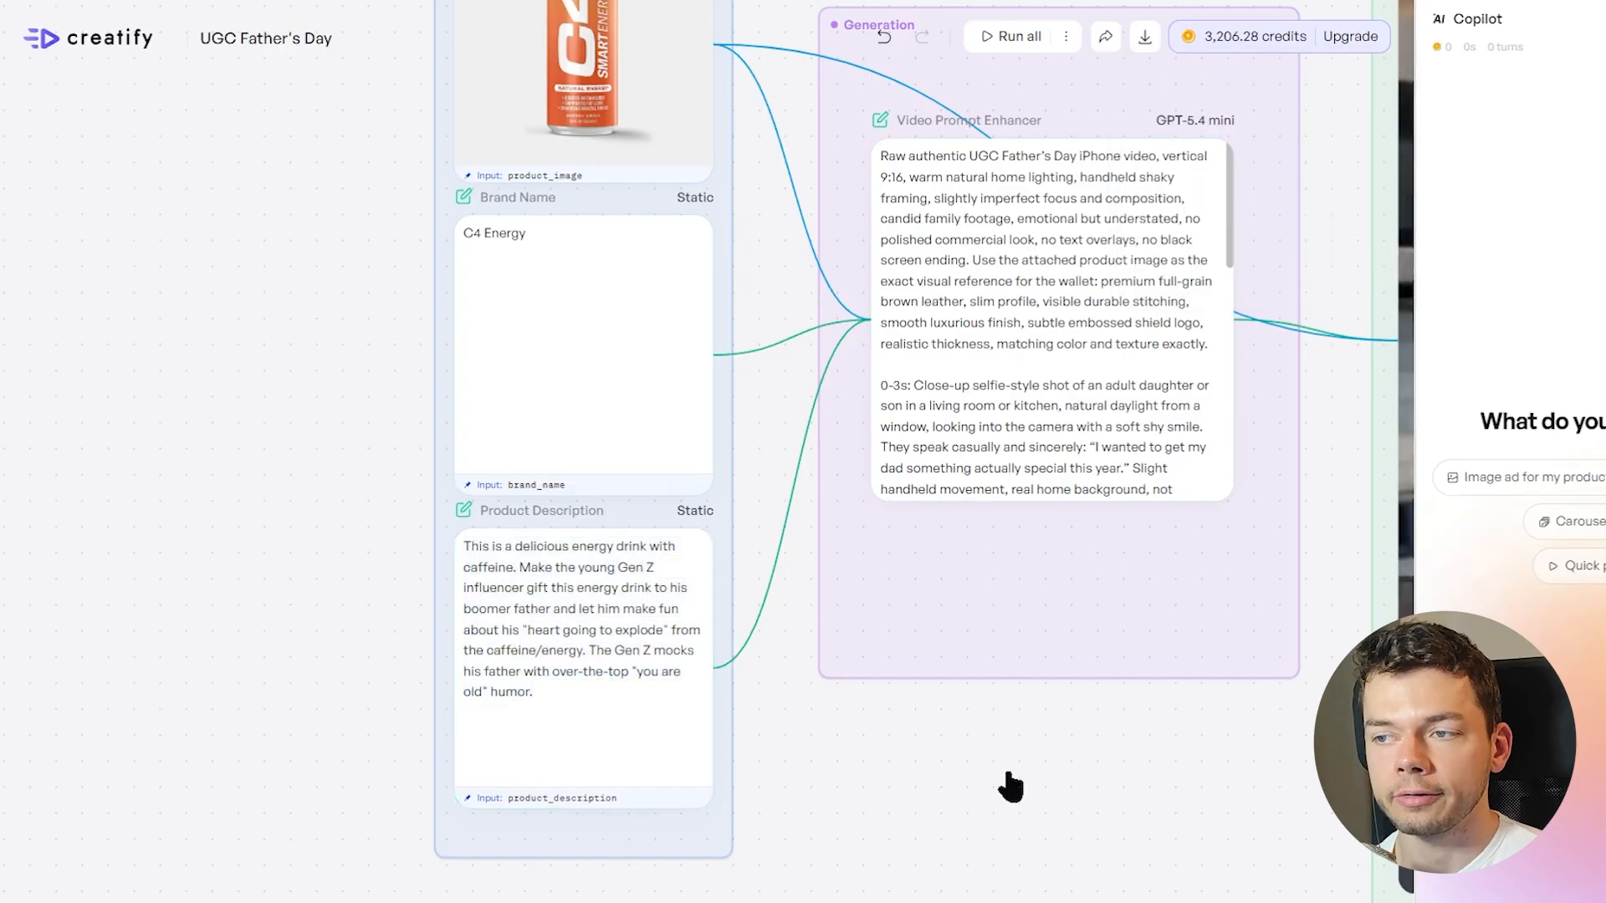
# Open the output Video Gen node's settings and review its available models and resolution options
pyautogui.scroll(-3, 994, 704)
pyautogui.moveTo(1088, 820); pyautogui.dragTo(683, 806)
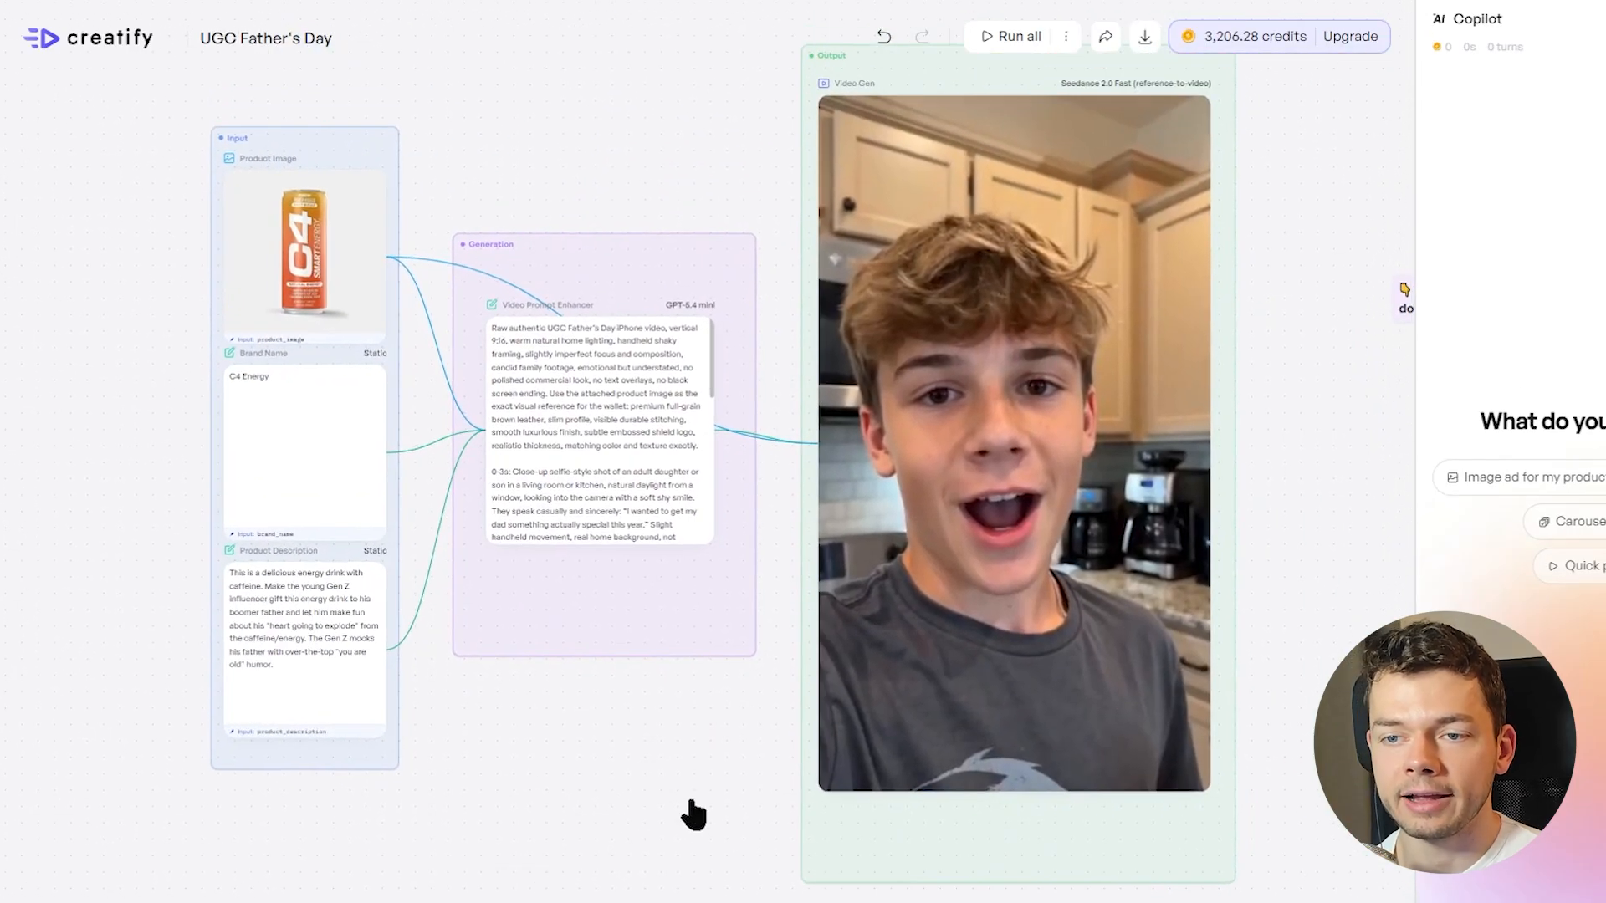
pyautogui.scroll(-2, 663, 681)
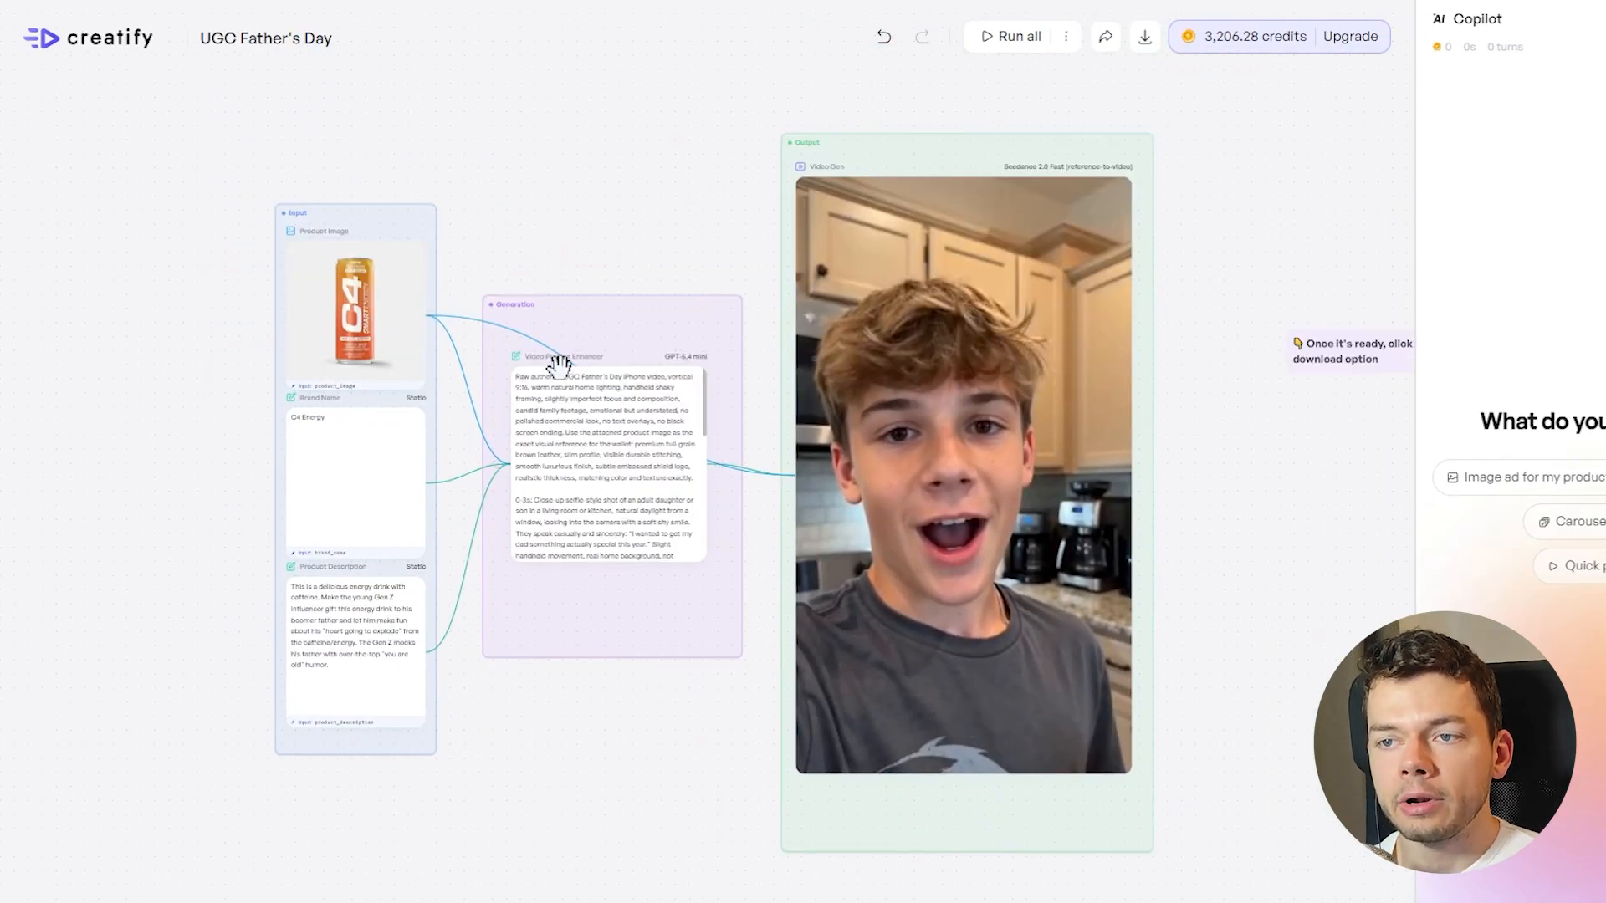
pyautogui.scroll(4, 559, 366)
pyautogui.moveTo(895, 203); pyautogui.dragTo(464, 363)
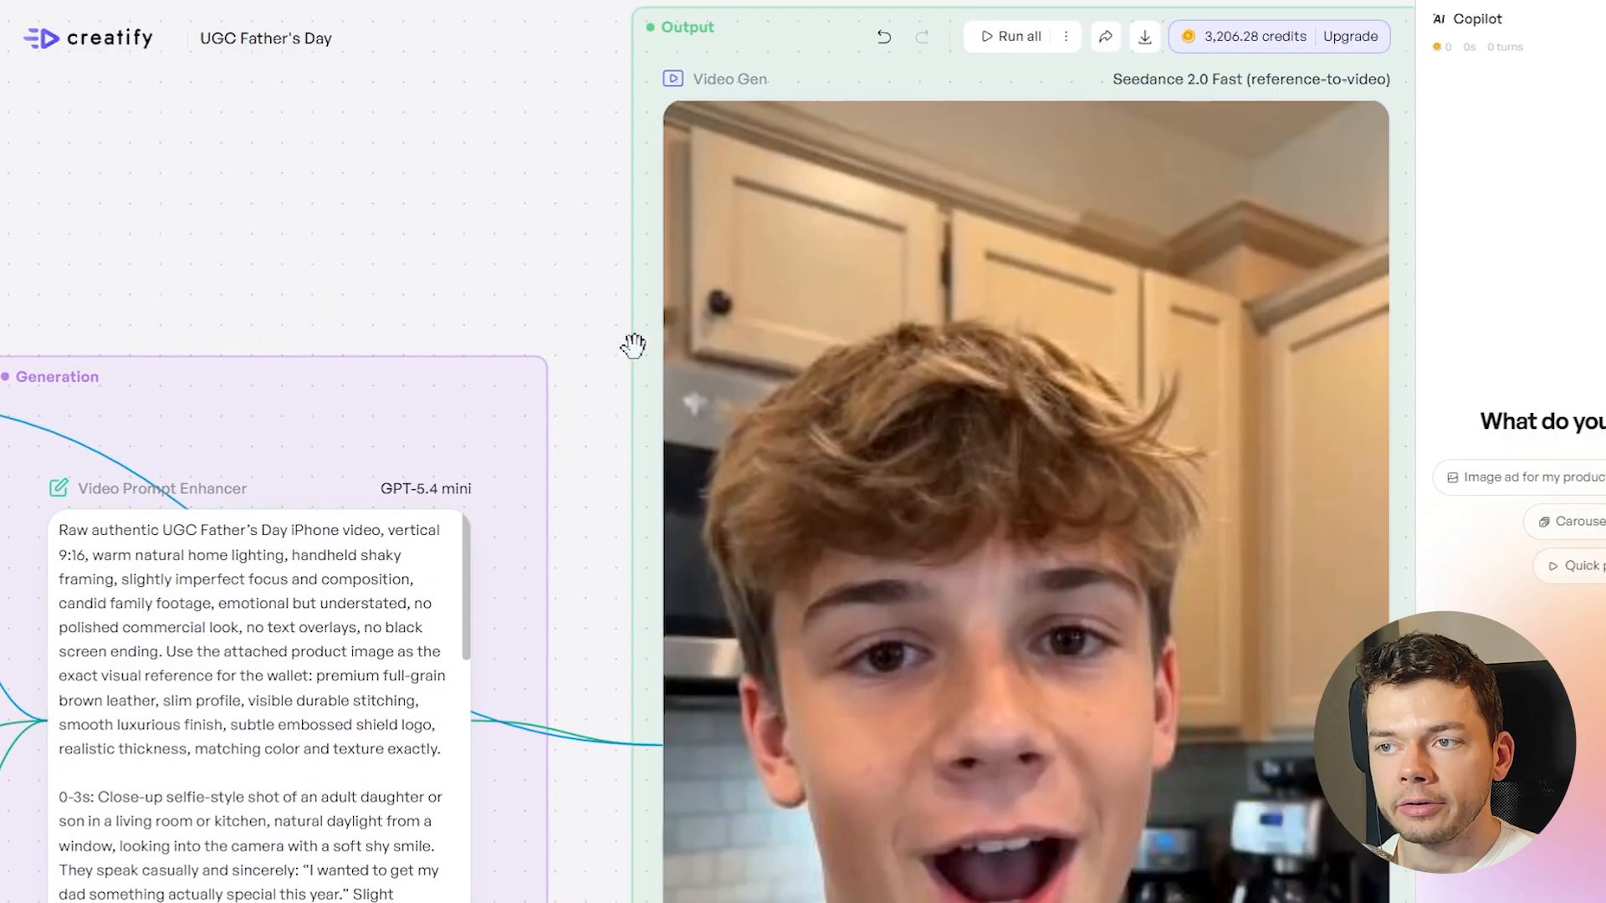
pyautogui.scroll(-3, 634, 348)
pyautogui.moveTo(534, 266); pyautogui.dragTo(427, 226)
pyautogui.click(575, 207)
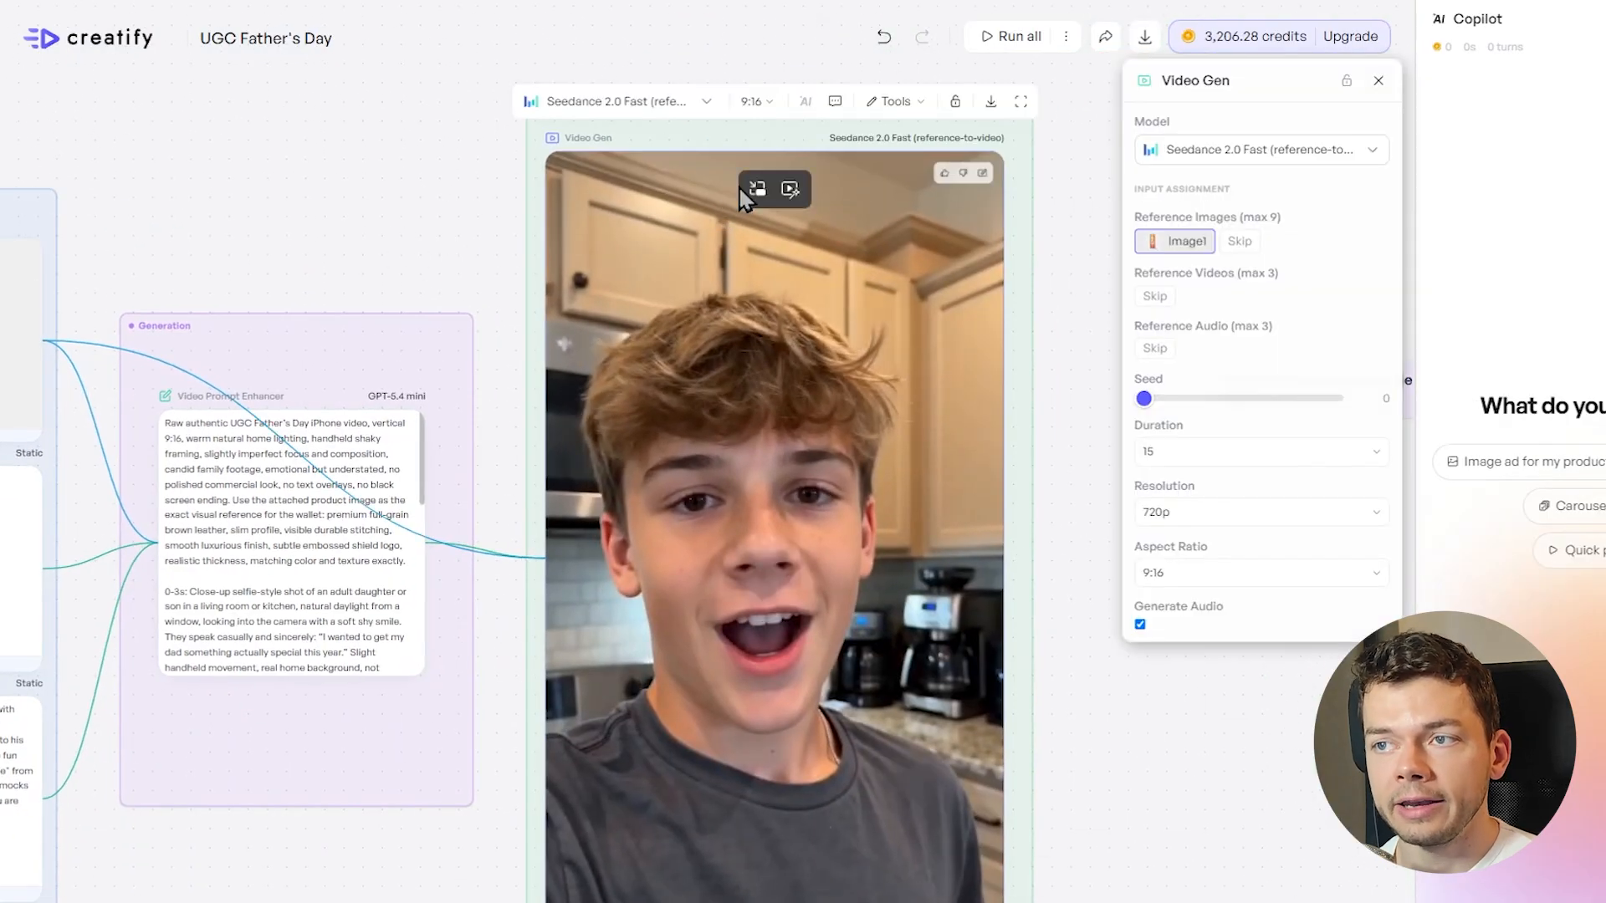
pyautogui.click(681, 106)
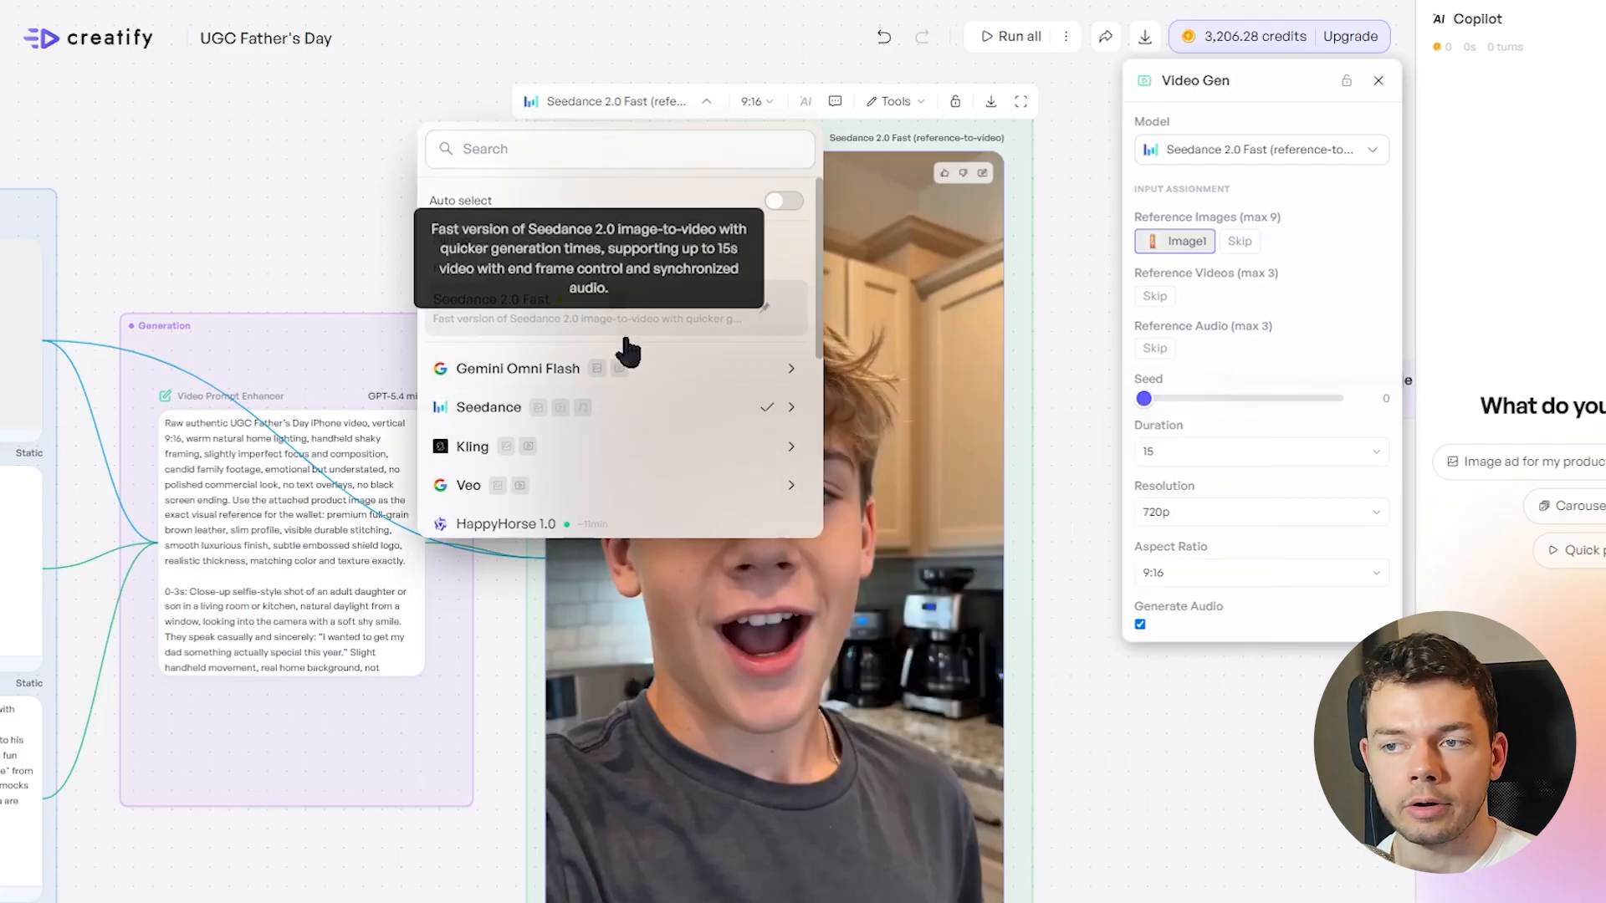
pyautogui.moveTo(618, 458)
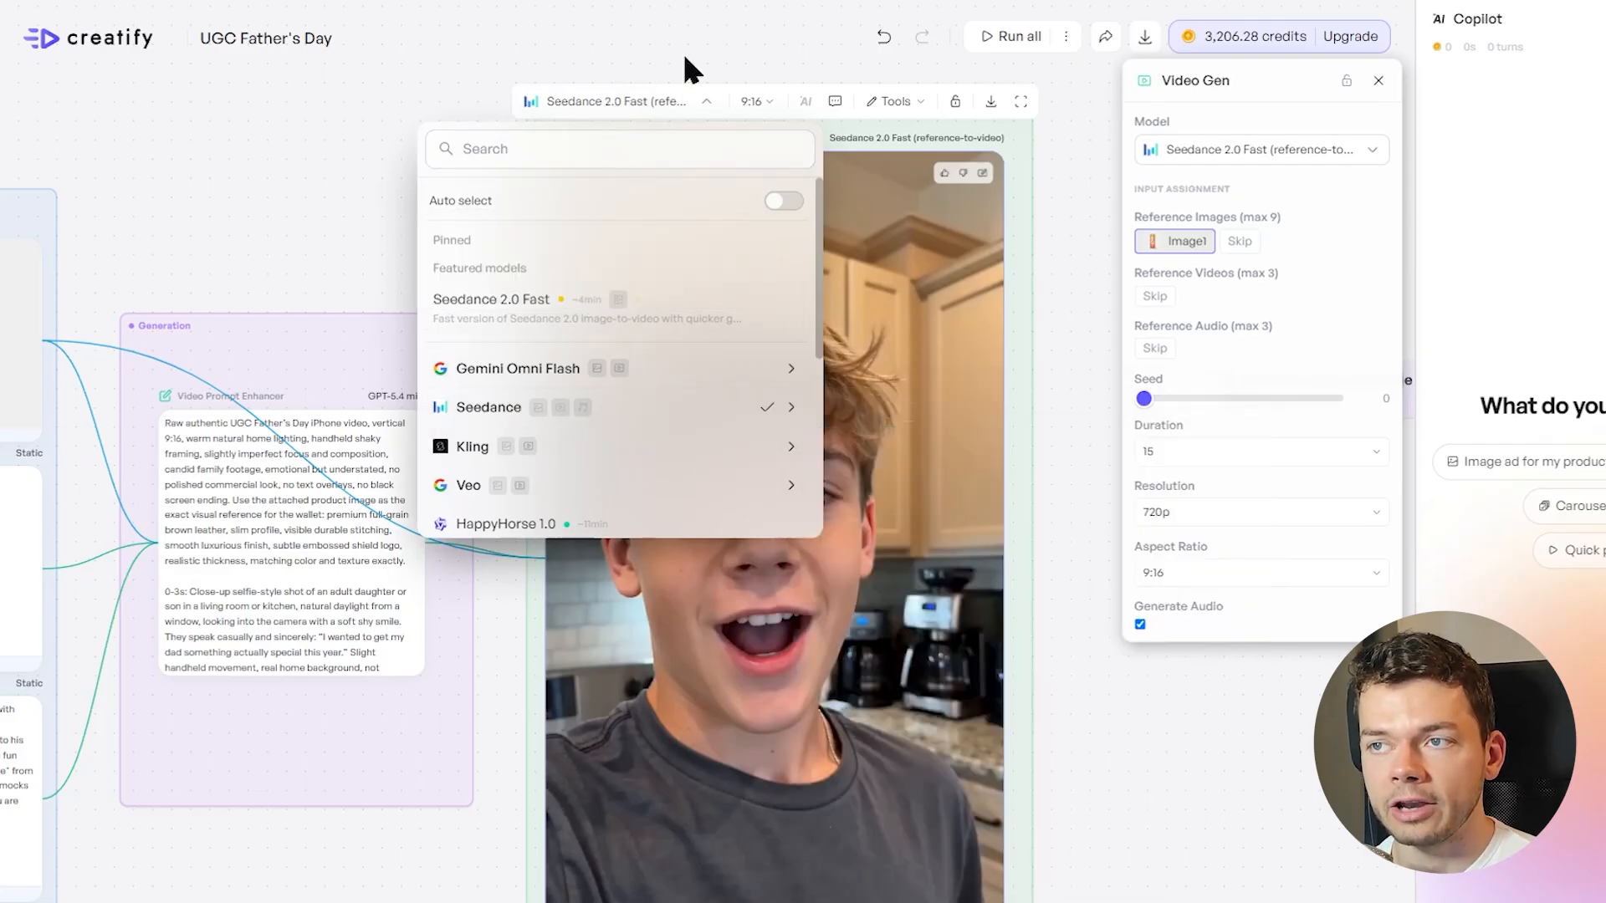
pyautogui.click(685, 66)
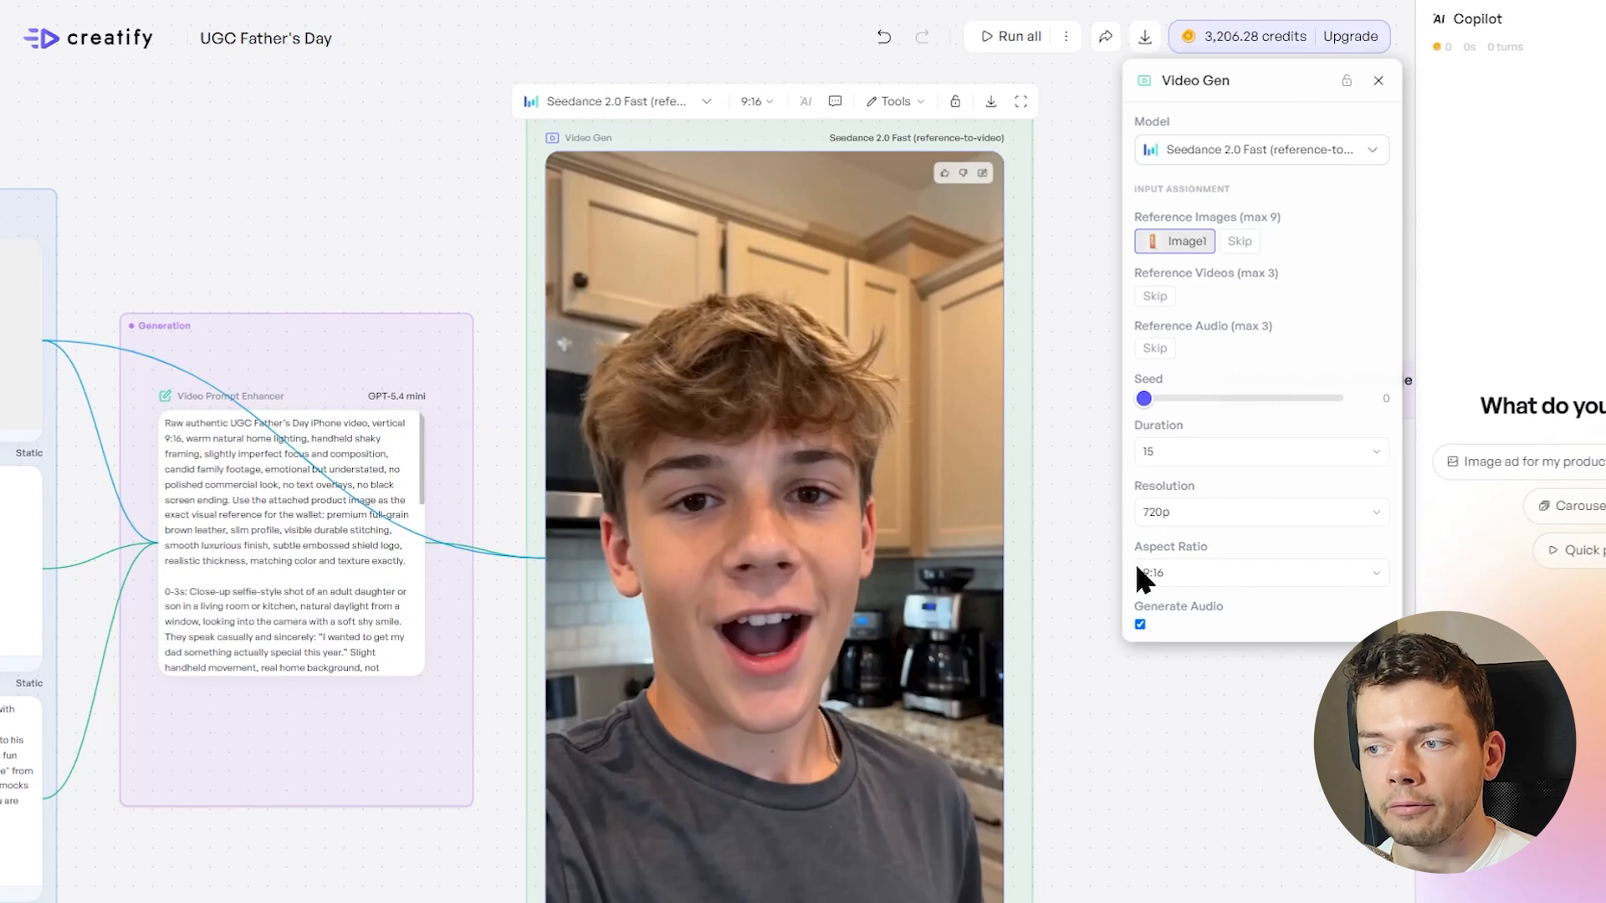
pyautogui.click(1204, 511)
pyautogui.click(1196, 586)
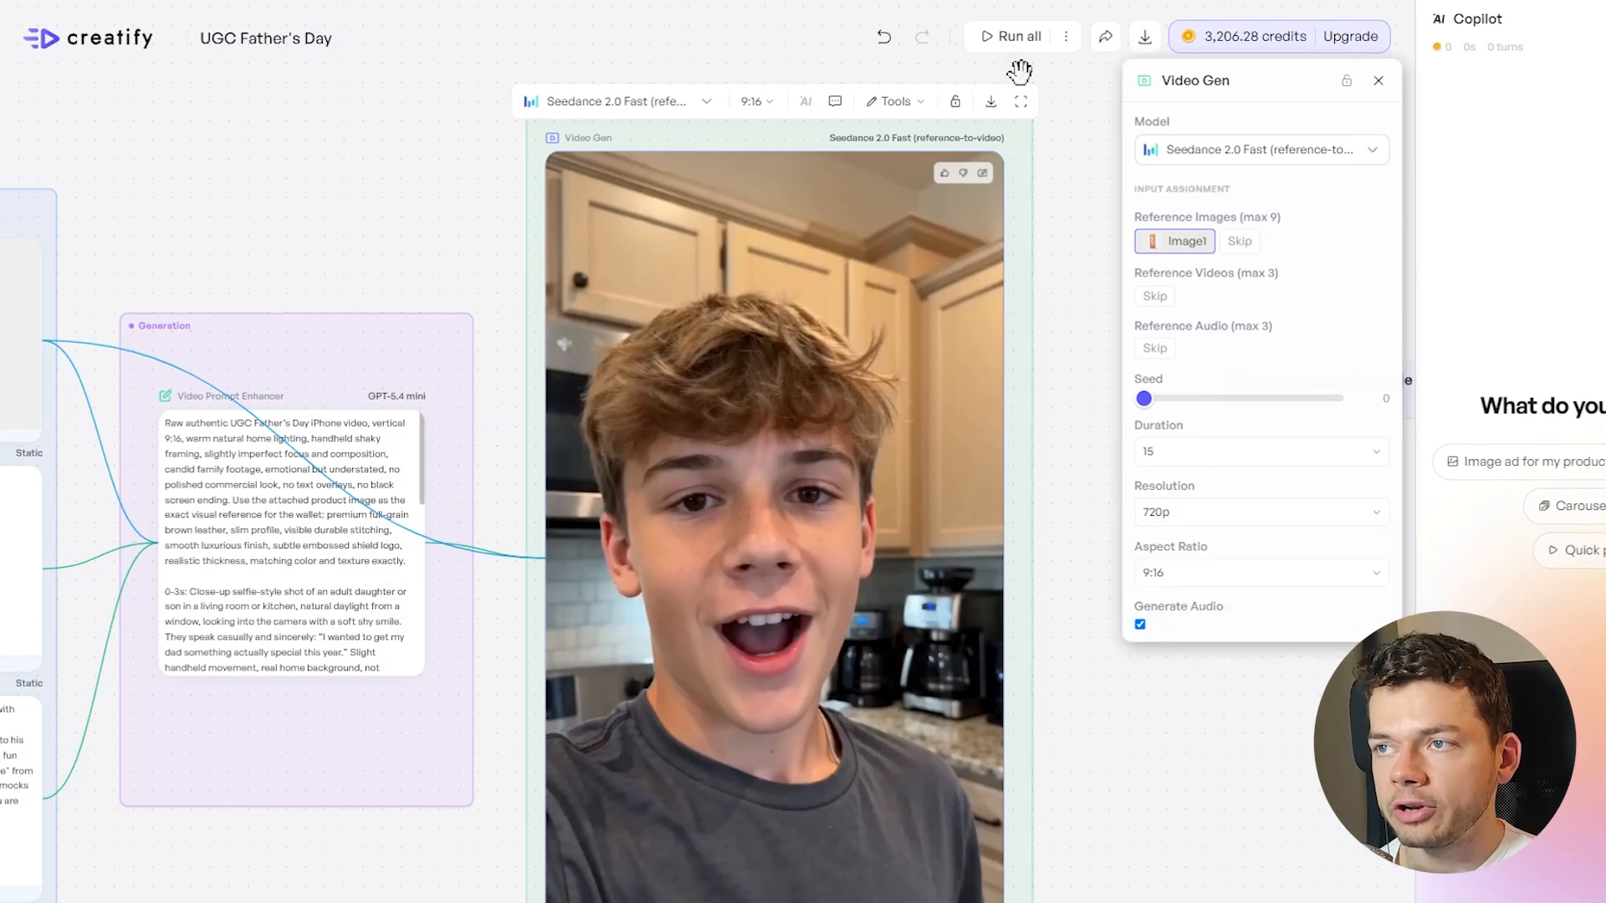
# Run all nodes in the UGC Father's Day workflow, not only the new and modified ones
pyautogui.click(1007, 42)
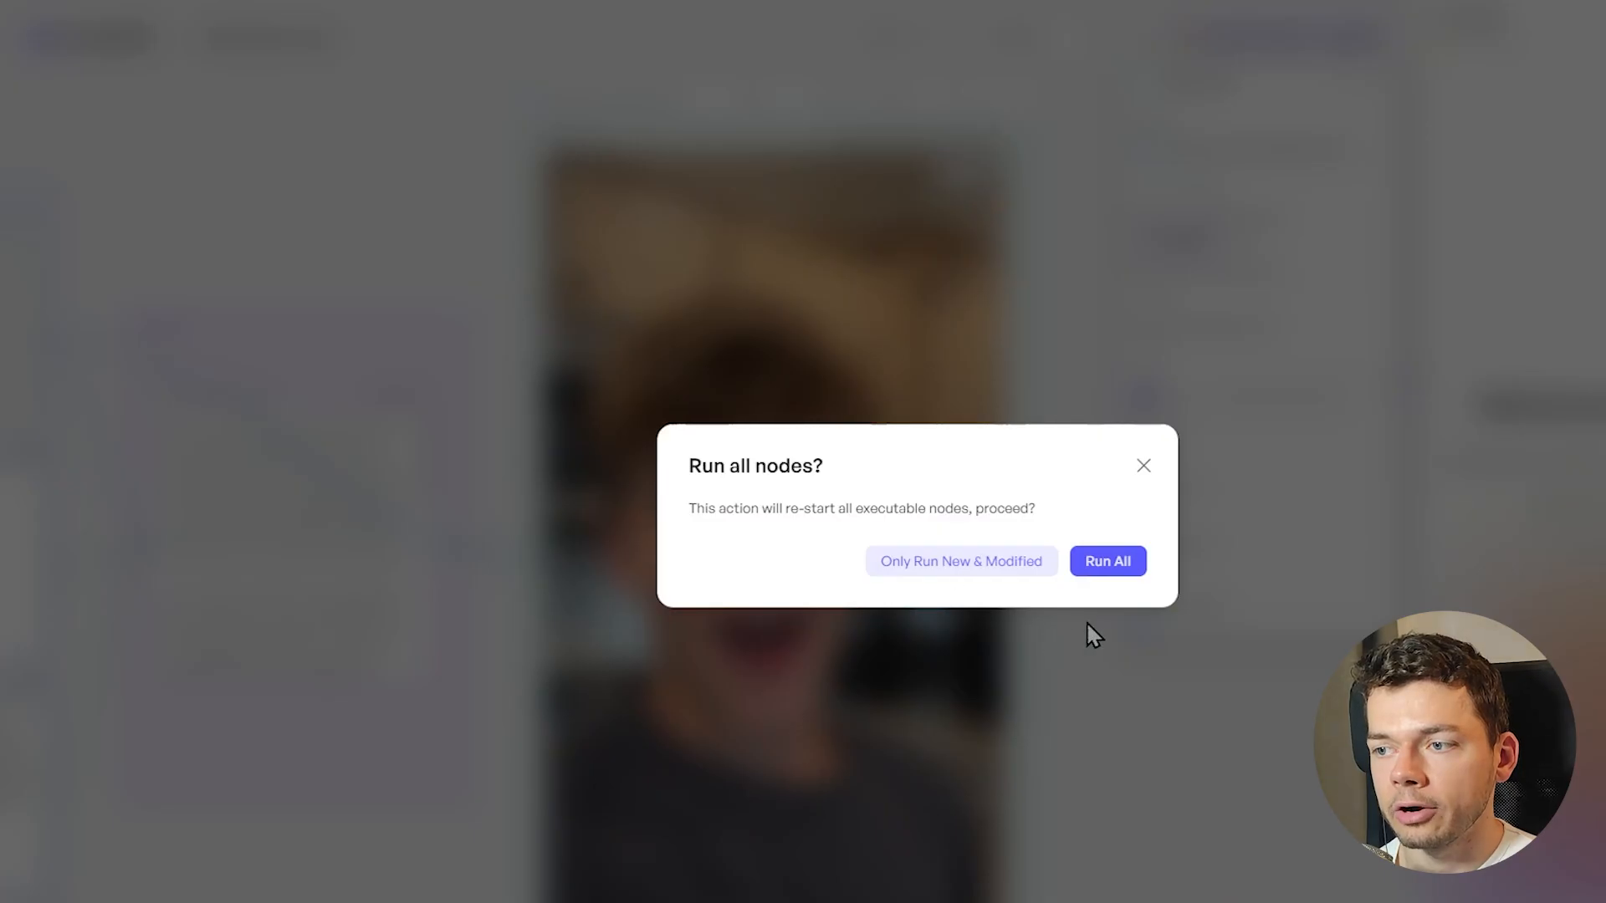
pyautogui.click(1113, 569)
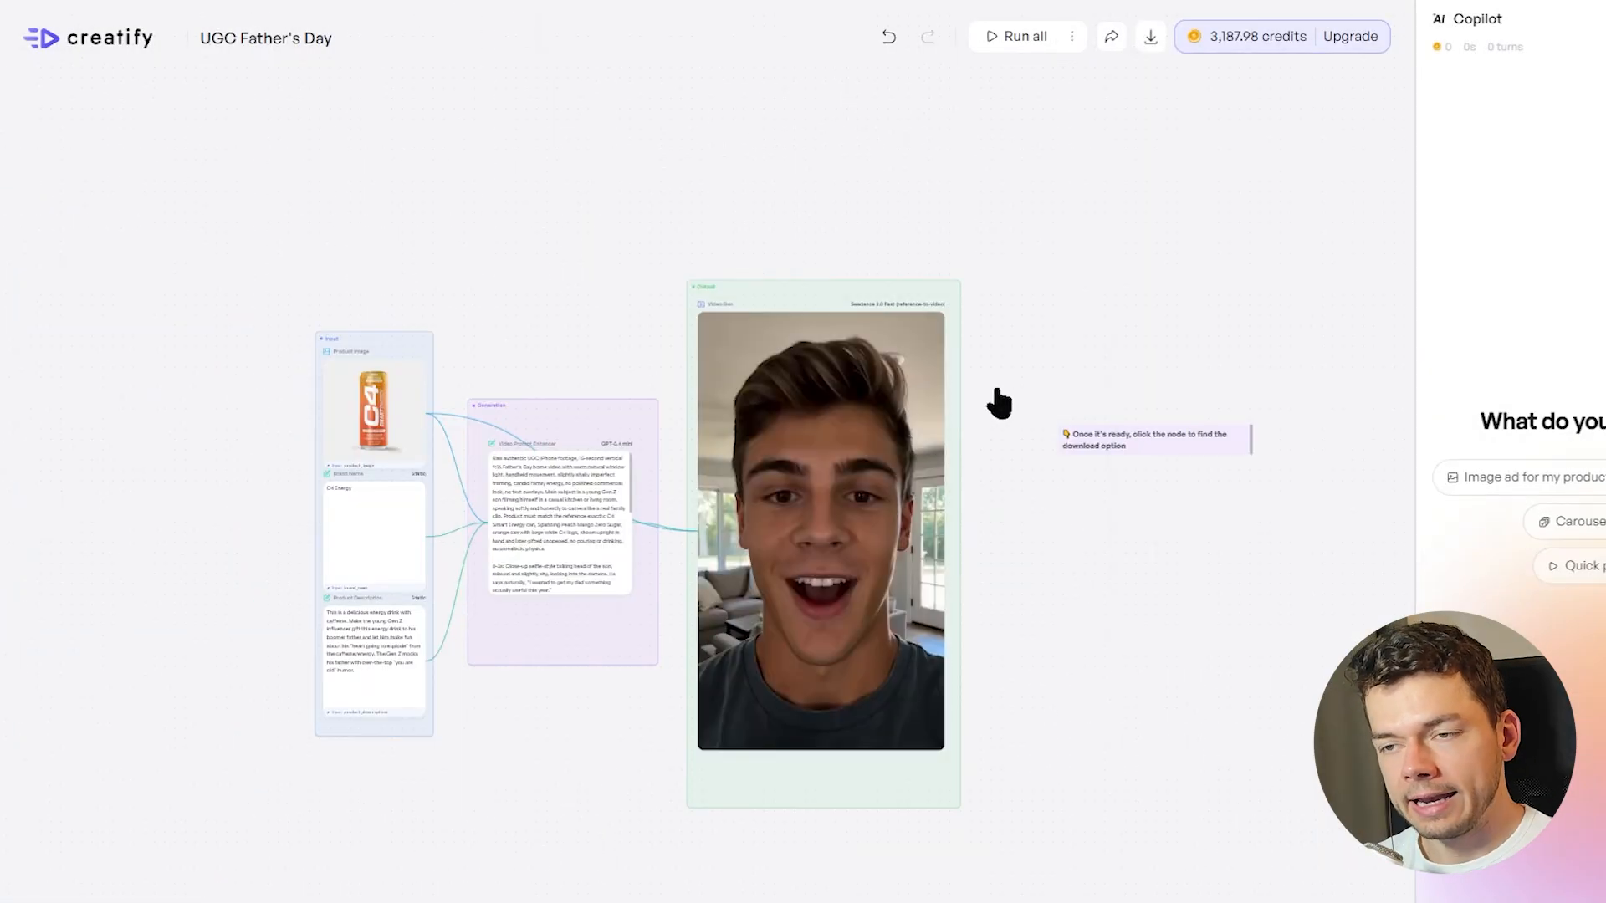
# Look over the enhanced video prompt and play the generated Father's Day video in the output Video Gen node
pyautogui.scroll(5, 532, 523)
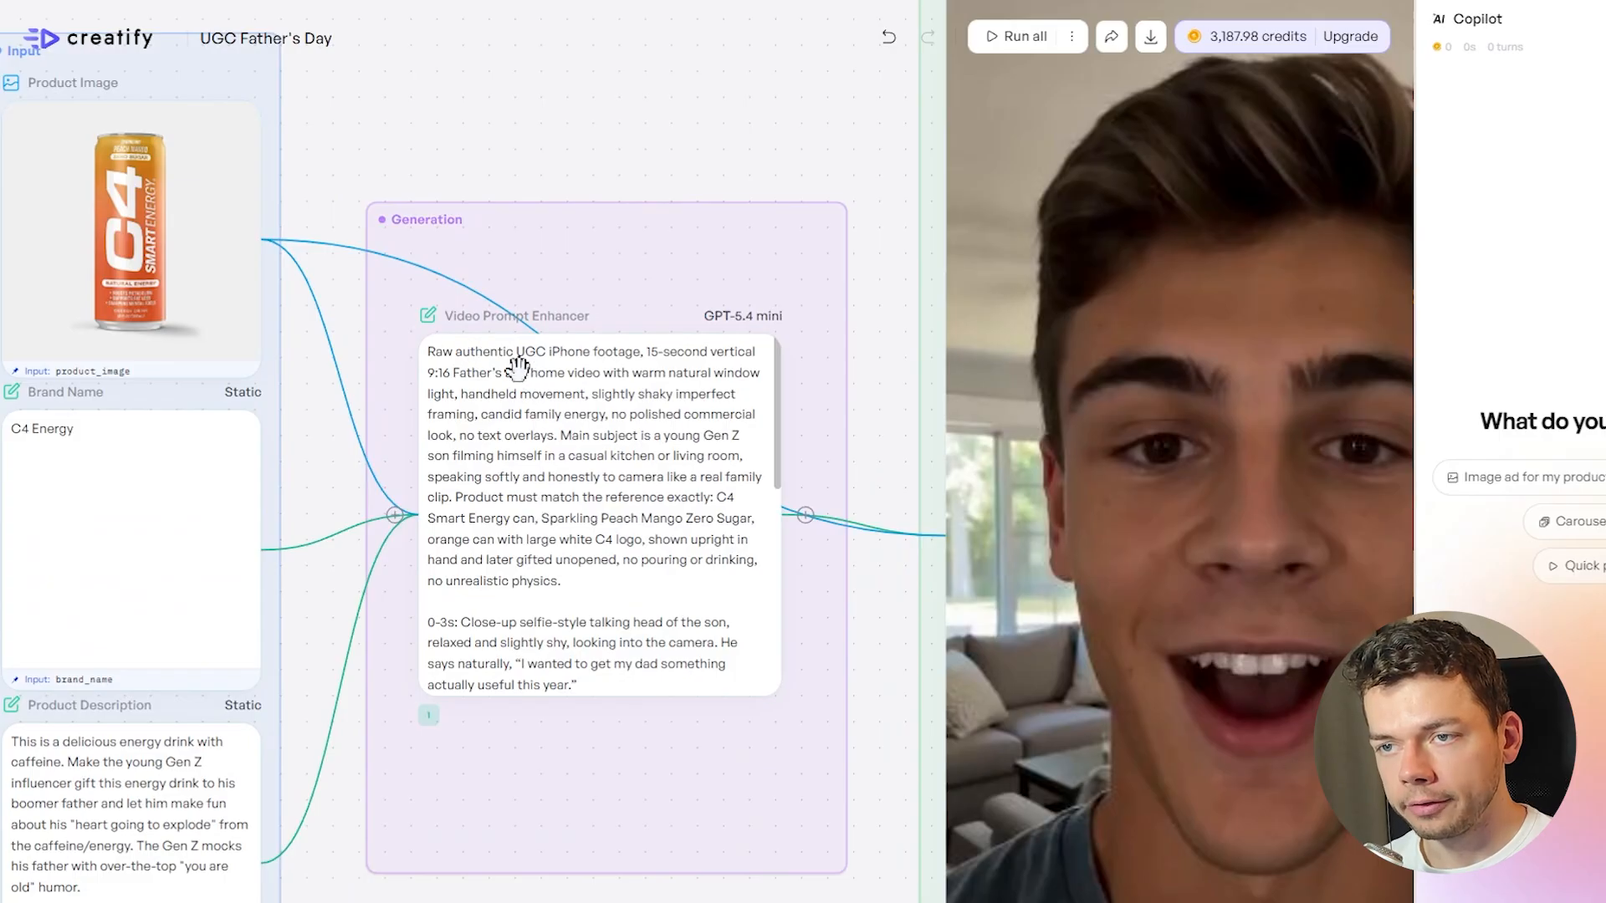
pyautogui.moveTo(463, 183); pyautogui.dragTo(651, 163)
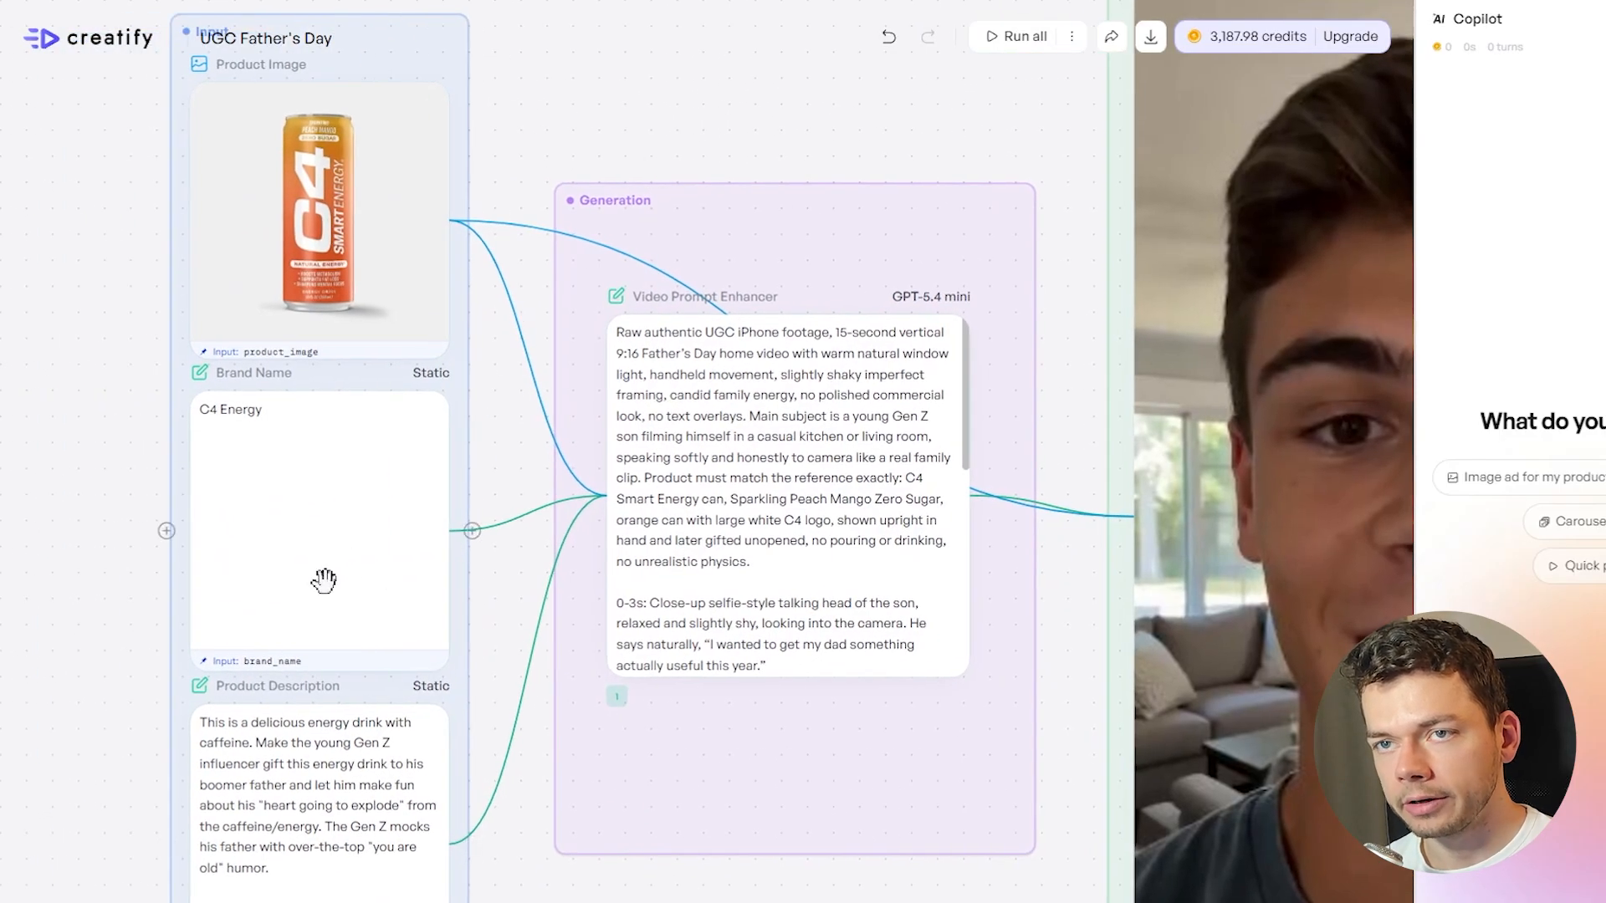
pyautogui.moveTo(741, 123); pyautogui.dragTo(83, 75)
pyautogui.scroll(-2, 901, 527)
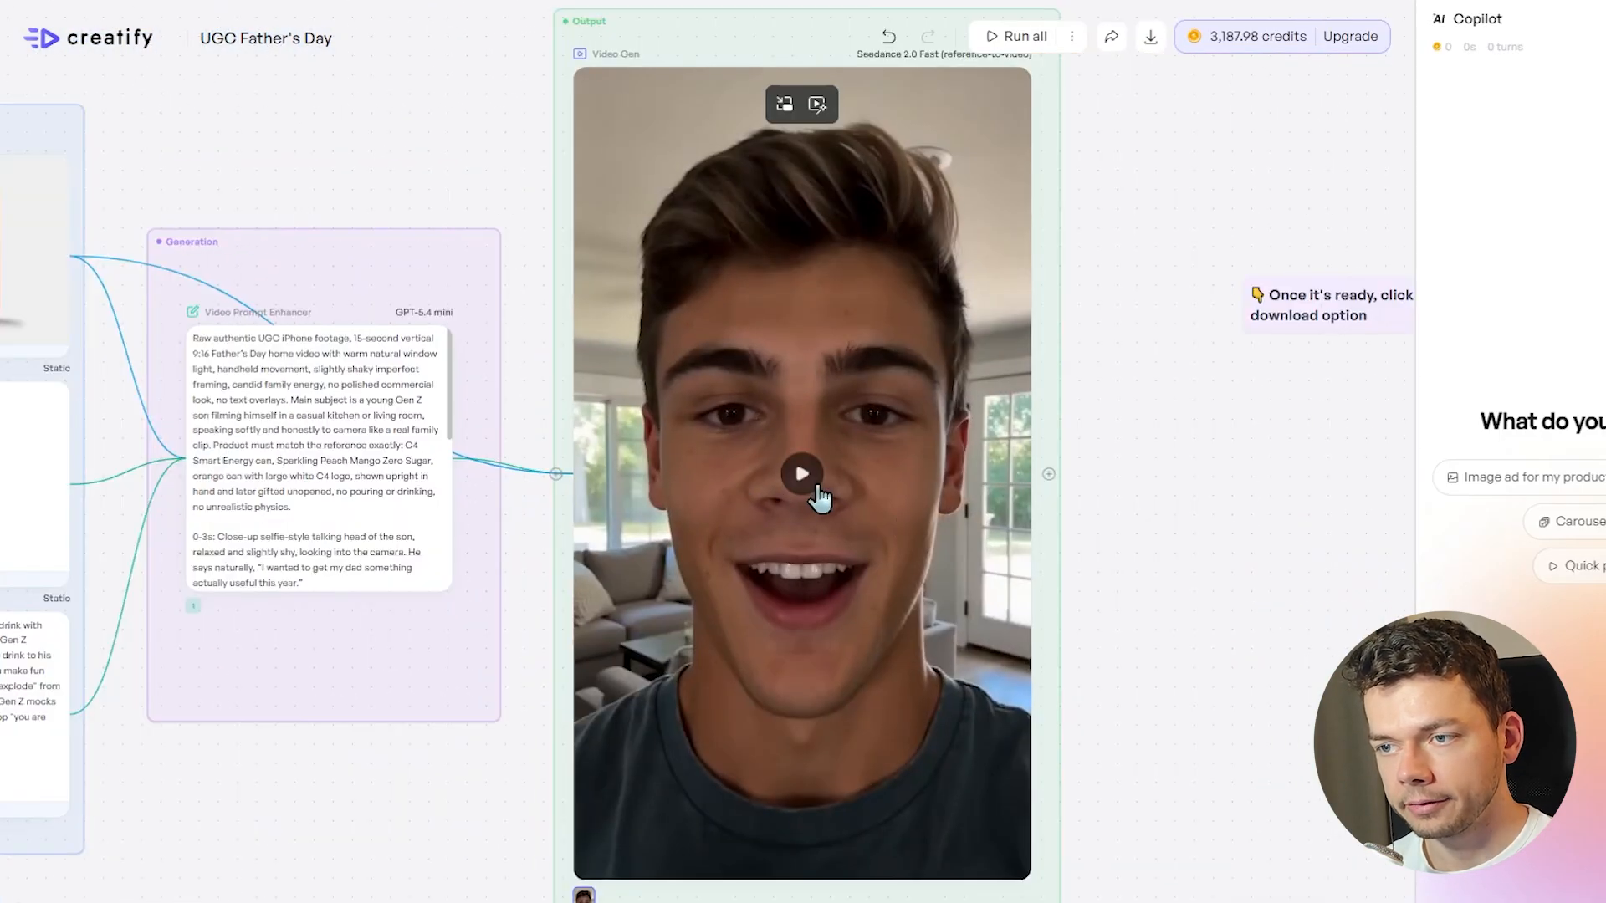
pyautogui.click(815, 486)
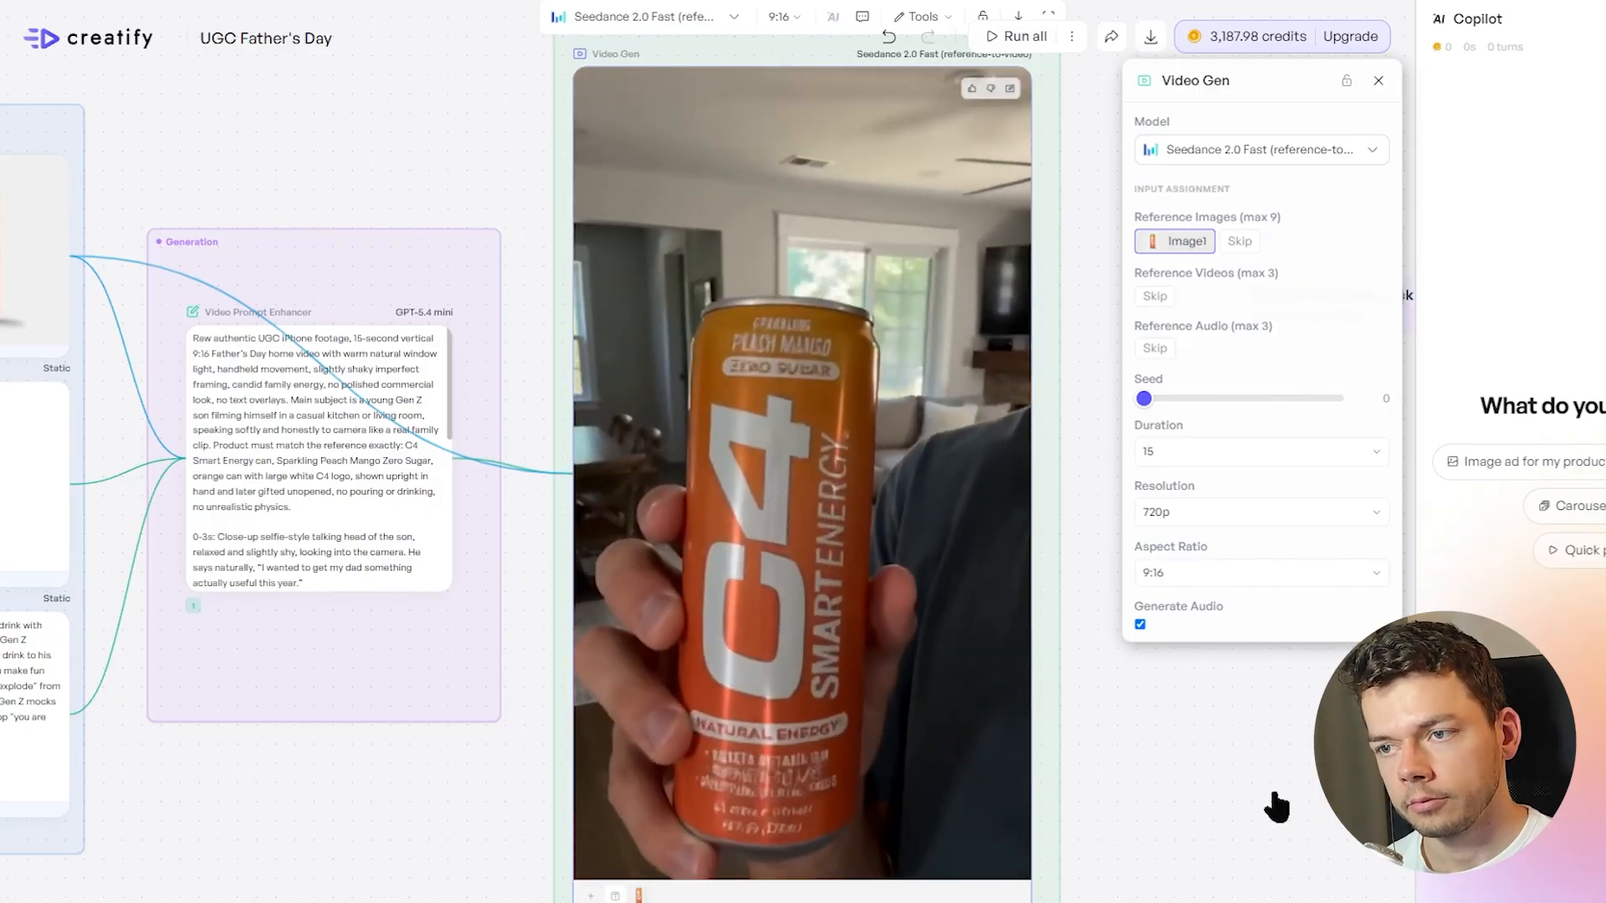
pyautogui.moveTo(683, 415); pyautogui.dragTo(742, 438)
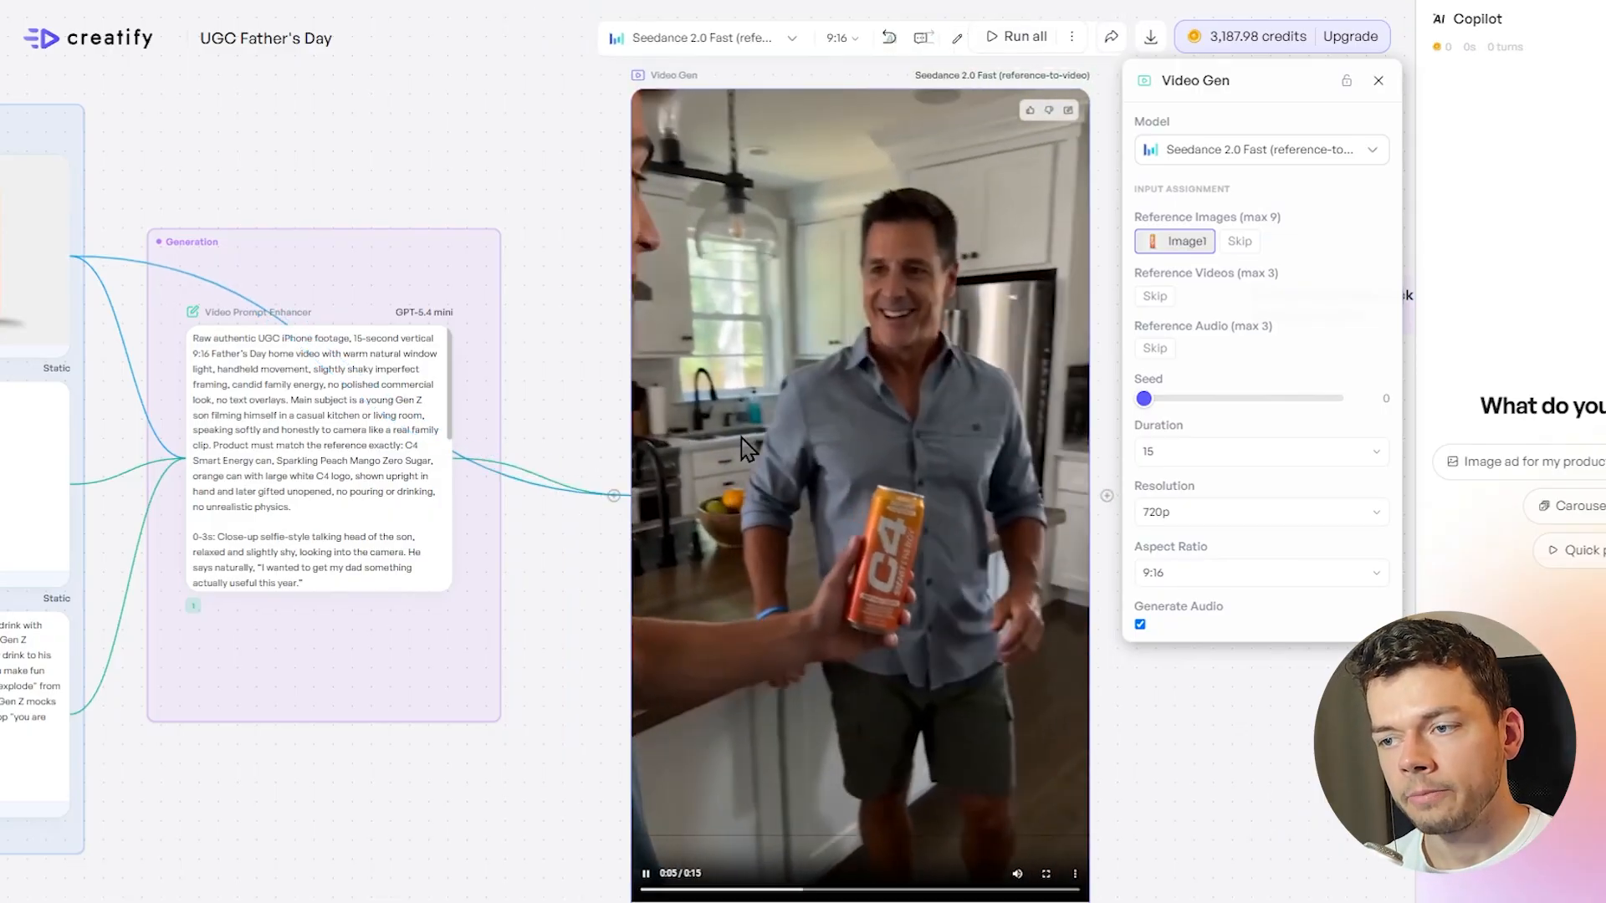
pyautogui.click(886, 601)
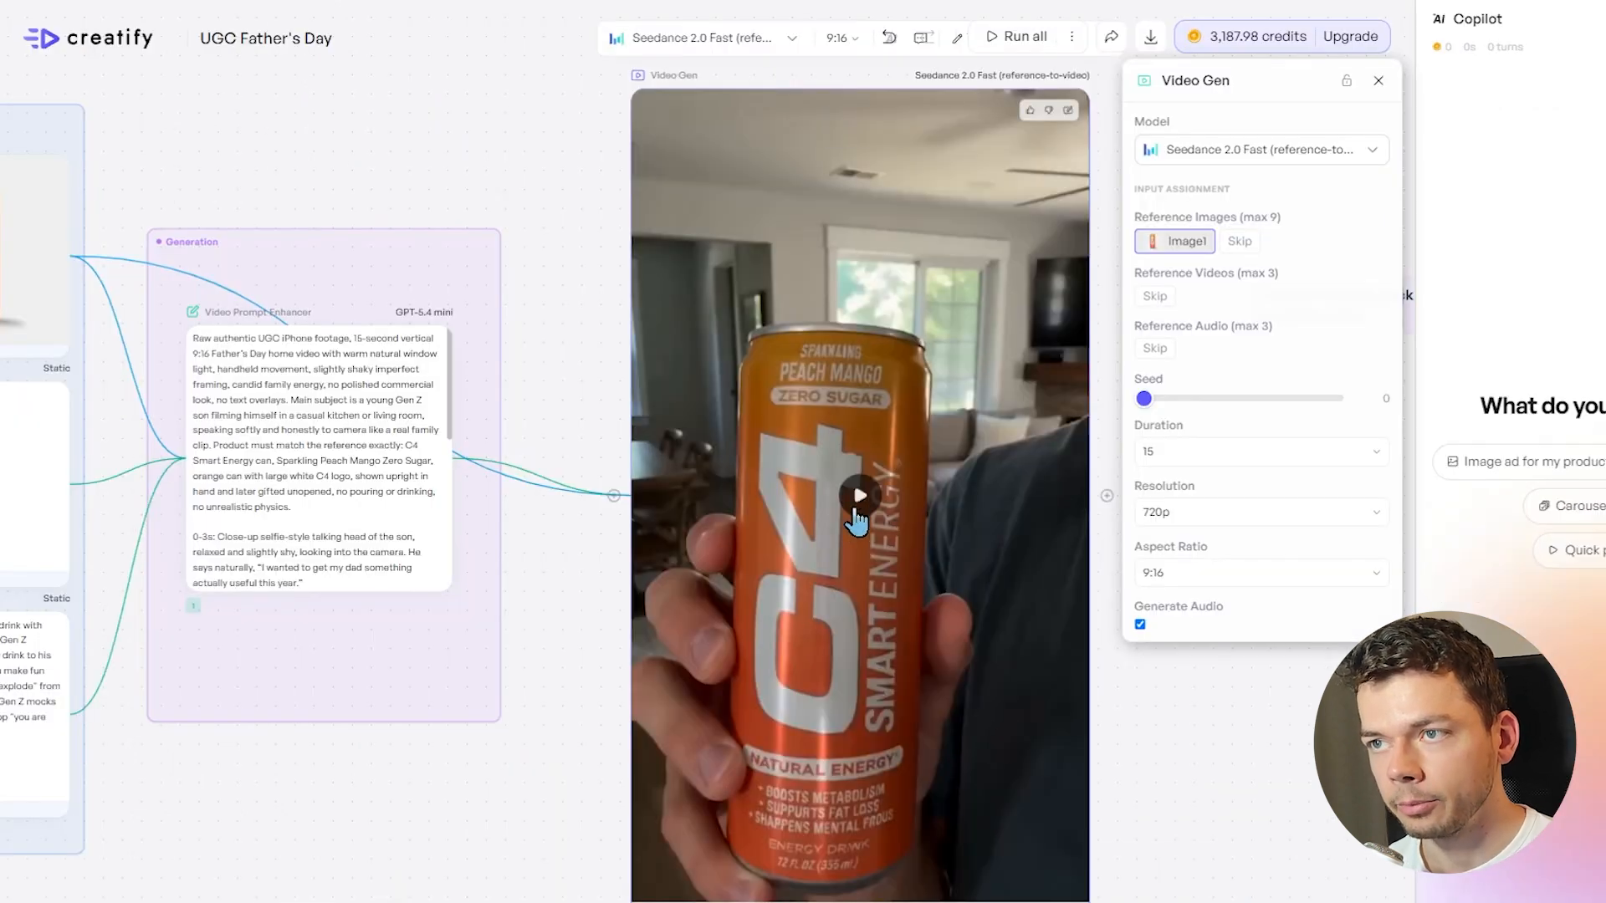
pyautogui.click(857, 509)
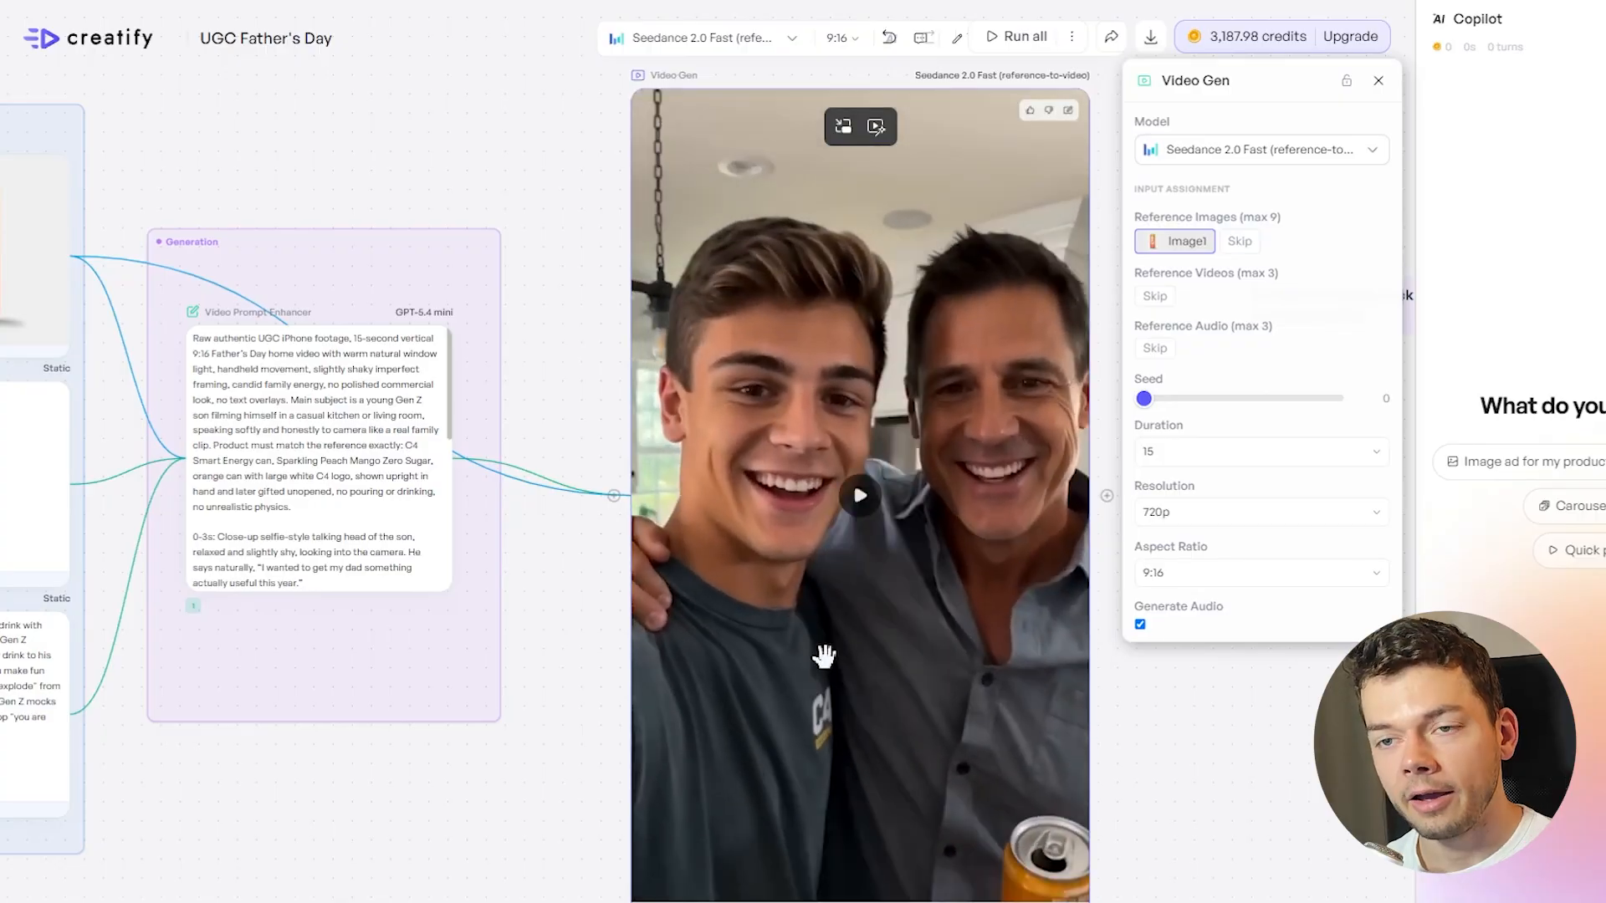
pyautogui.scroll(-5, 824, 657)
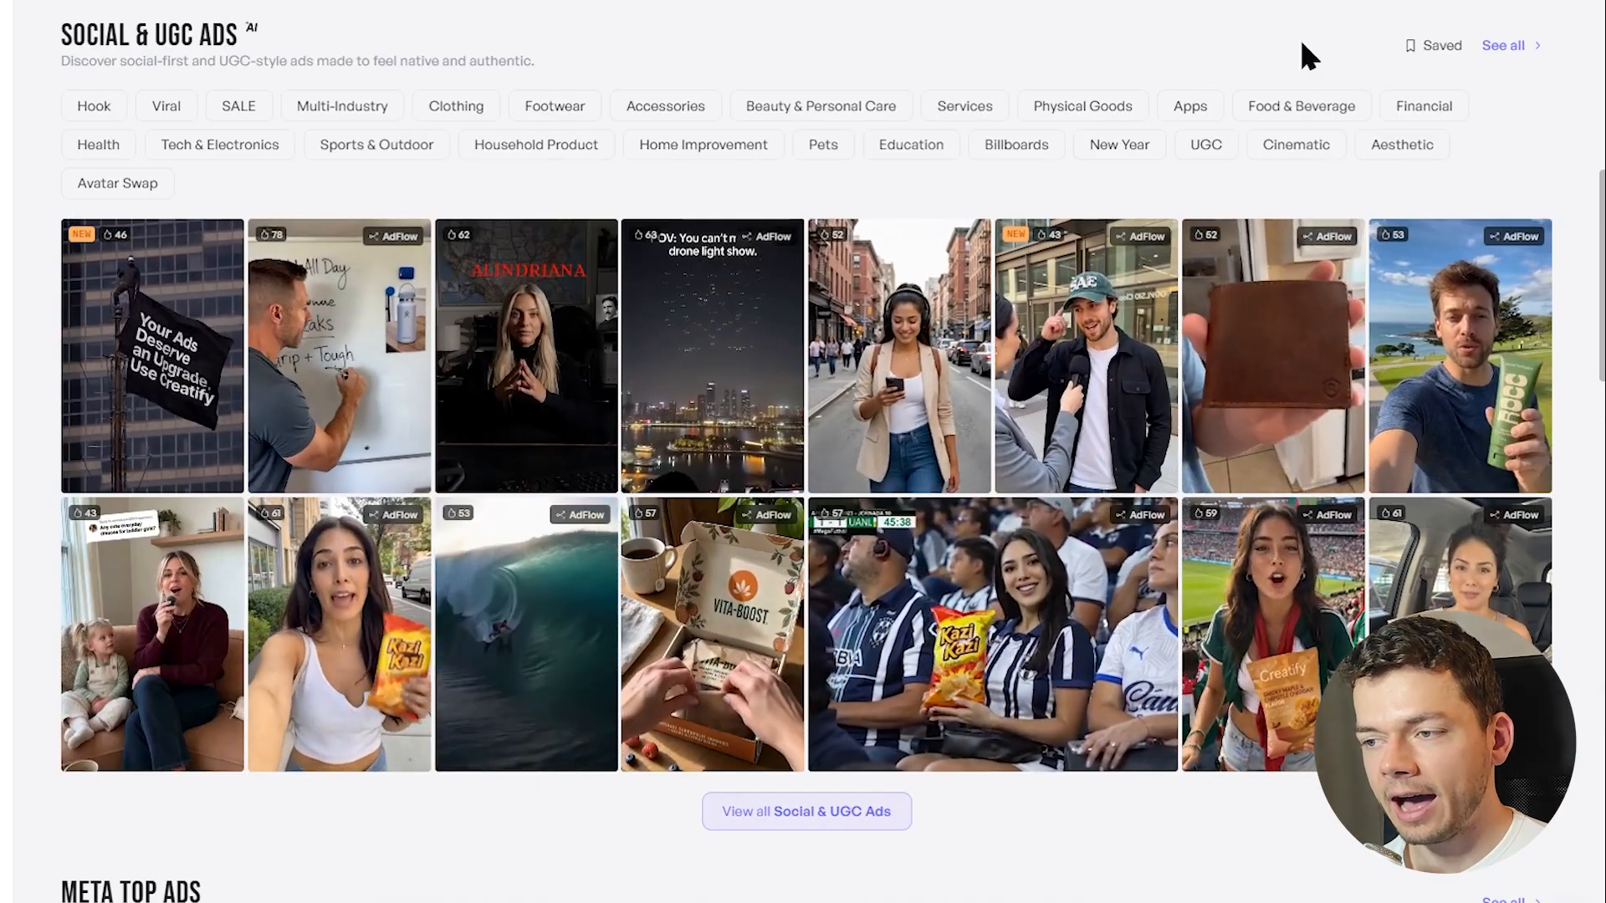
# Browse the ad template library and open the Life to Floating Product template as an editable workflow
pyautogui.scroll(-5, 1077, 466)
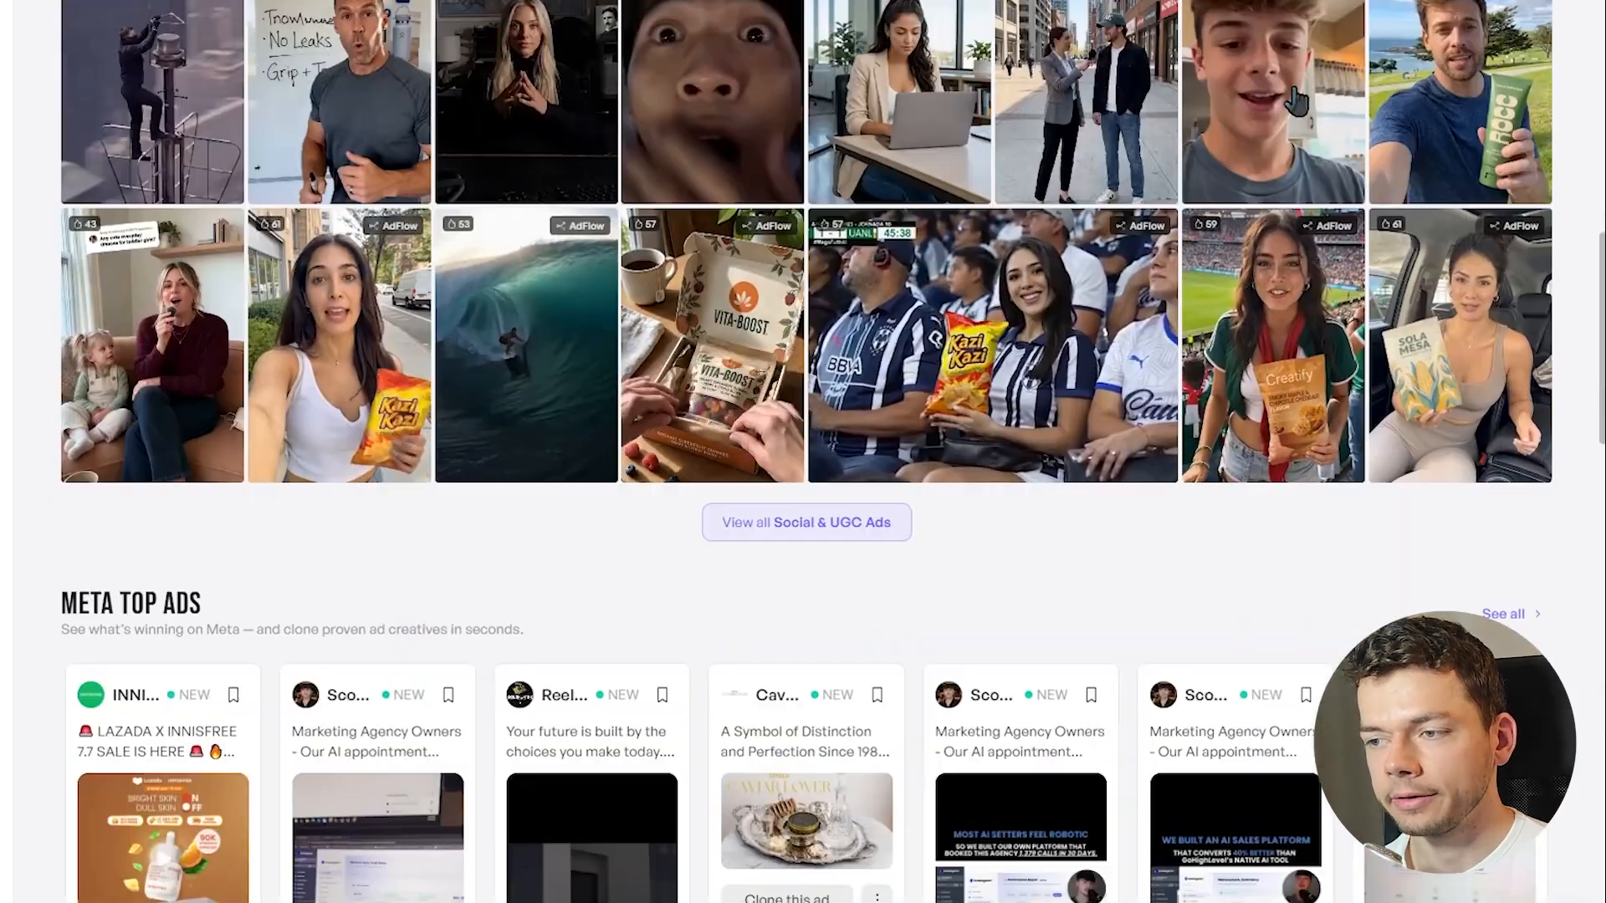
pyautogui.scroll(-12, 1078, 466)
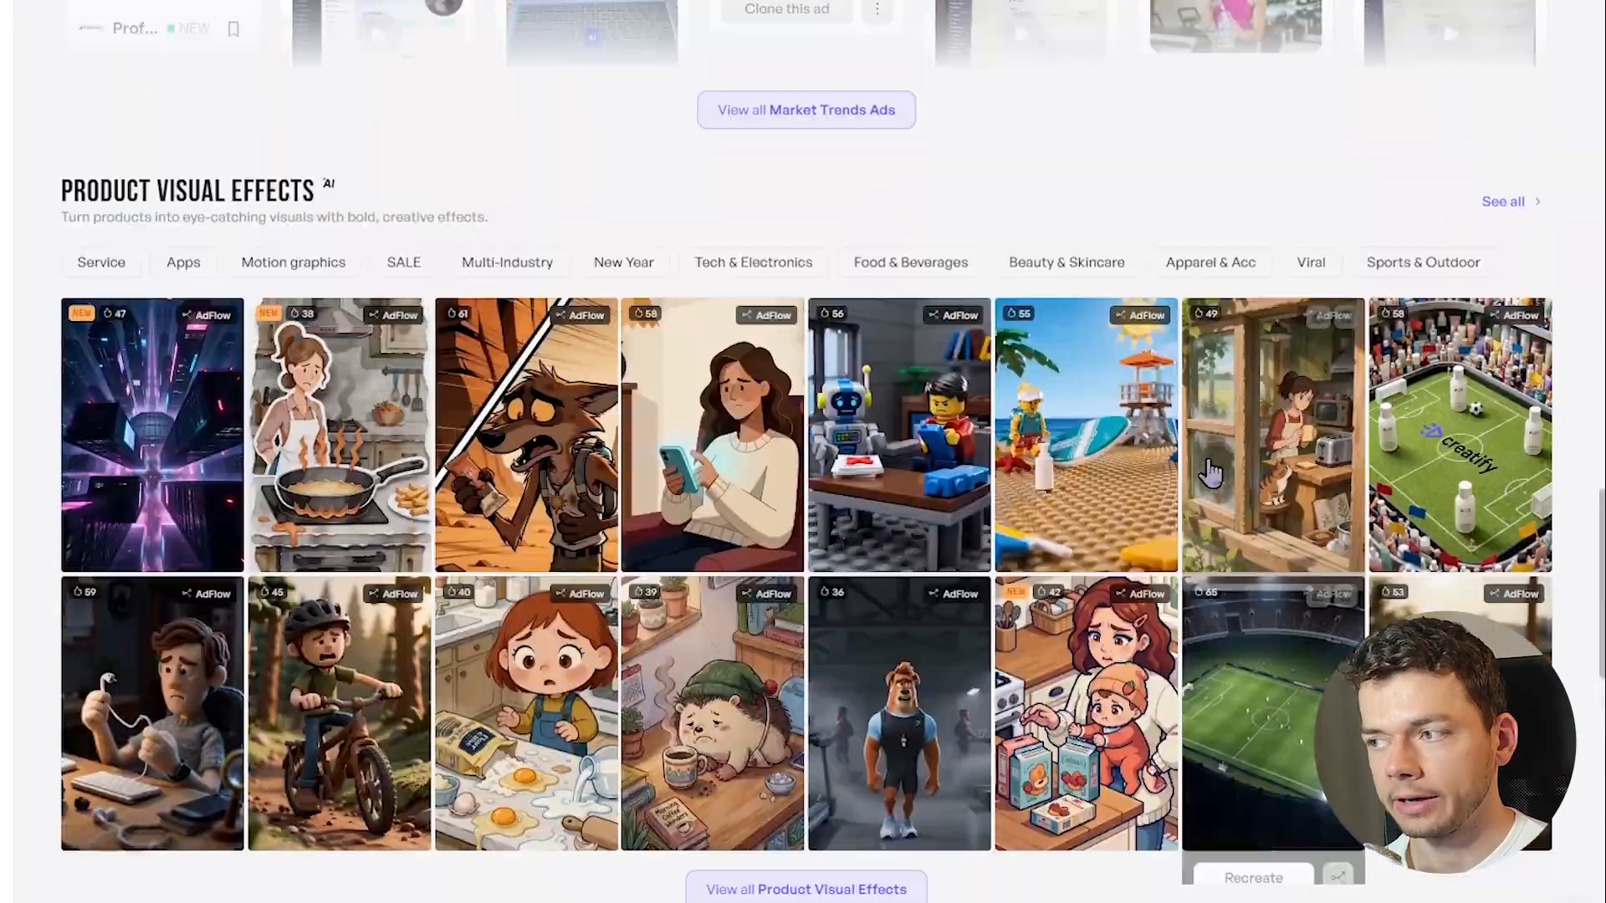
pyautogui.scroll(1, 1211, 473)
pyautogui.click(1462, 339)
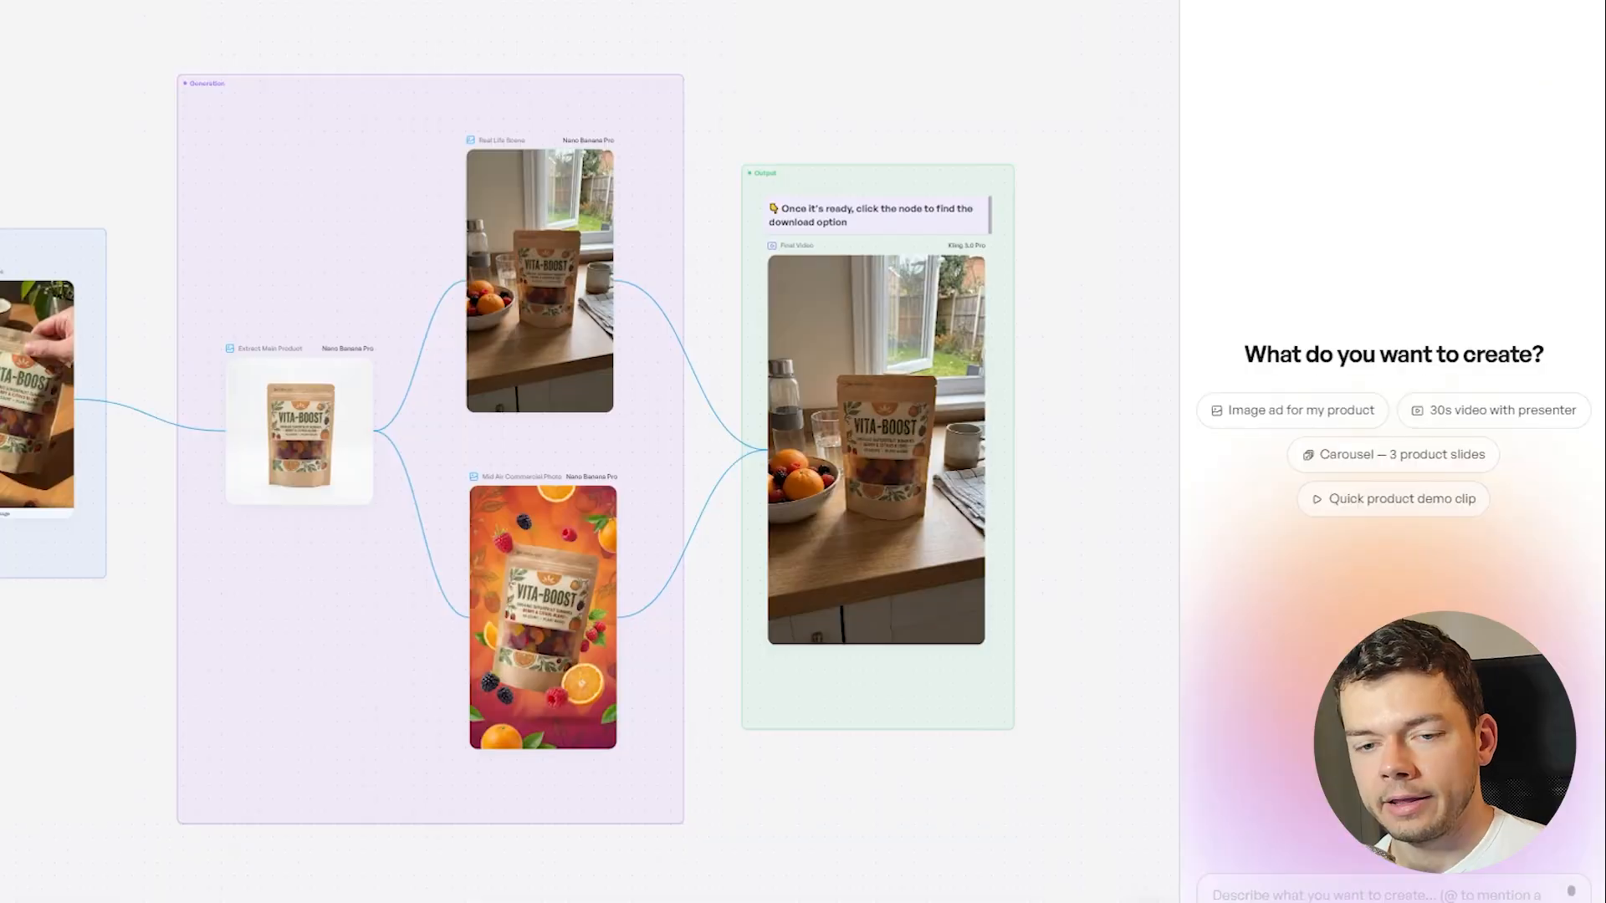
# Replace the Product Image with the black C4 can from the C4 Smart Energy Drinks Variety Pack product images
pyautogui.hscroll(-4, 353, 508)
pyautogui.scroll(6, 353, 509)
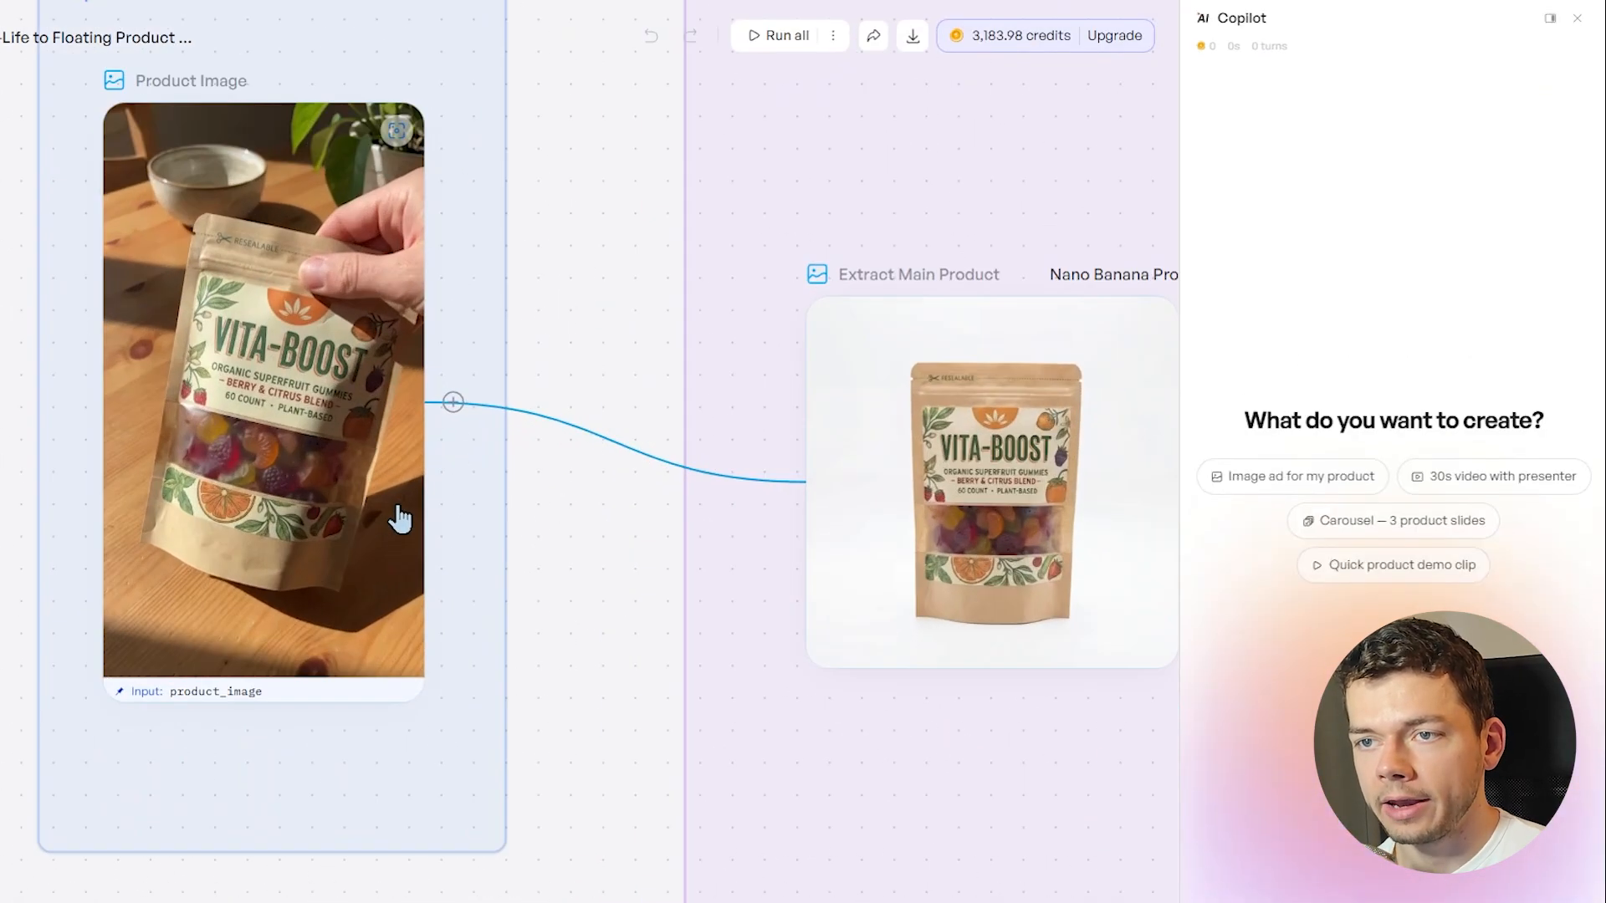
pyautogui.click(359, 368)
pyautogui.click(334, 35)
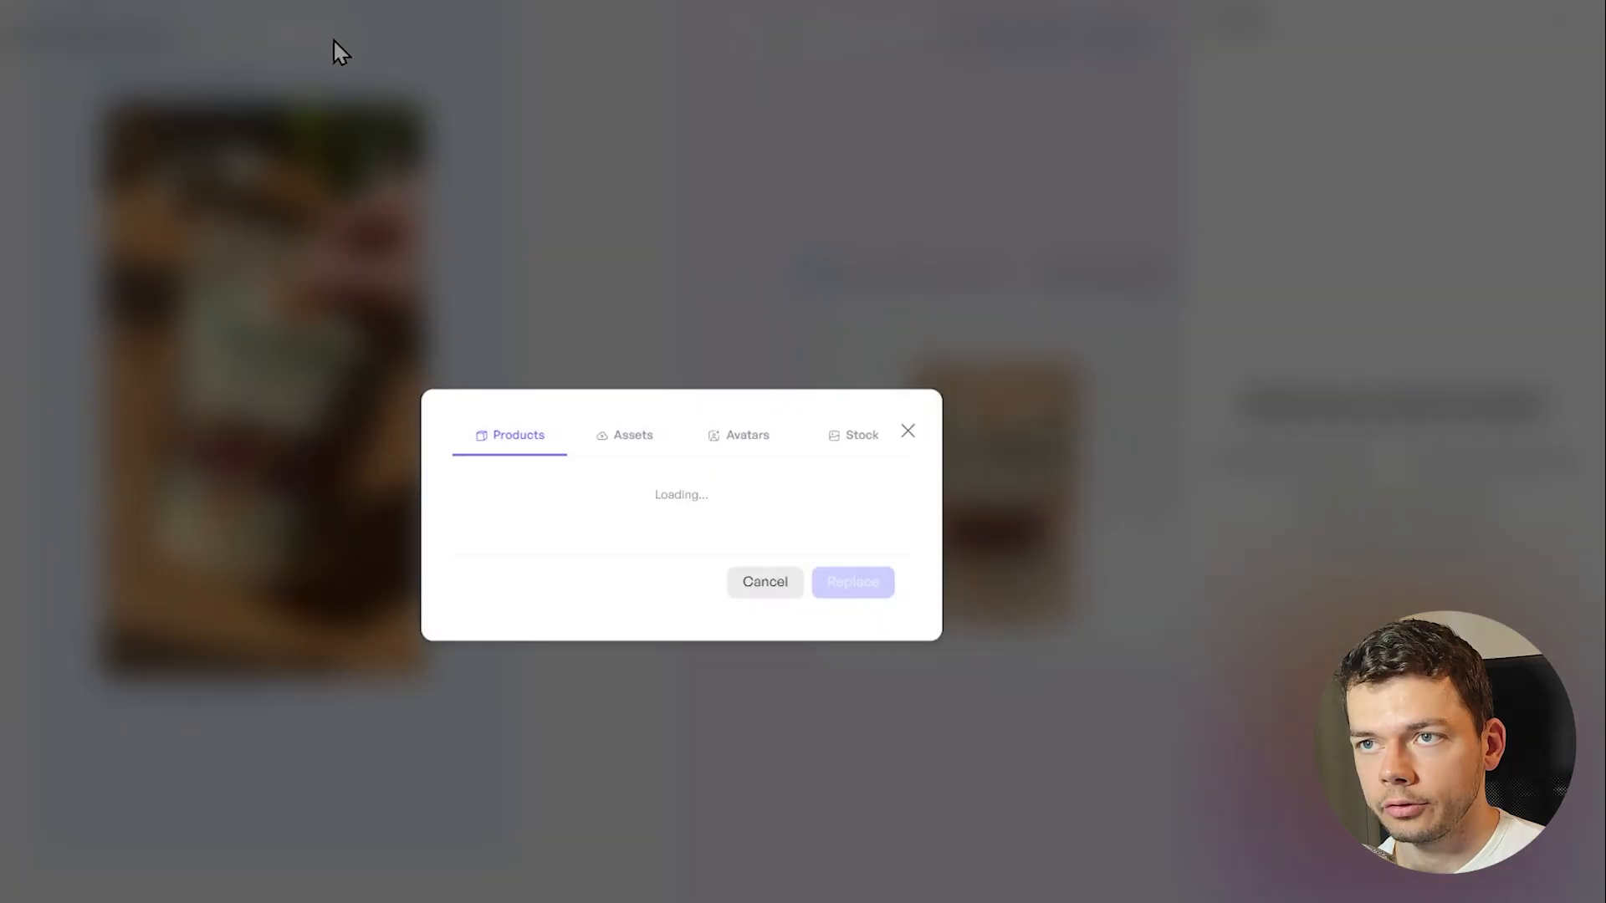
pyautogui.scroll(-4, 752, 512)
pyautogui.click(741, 502)
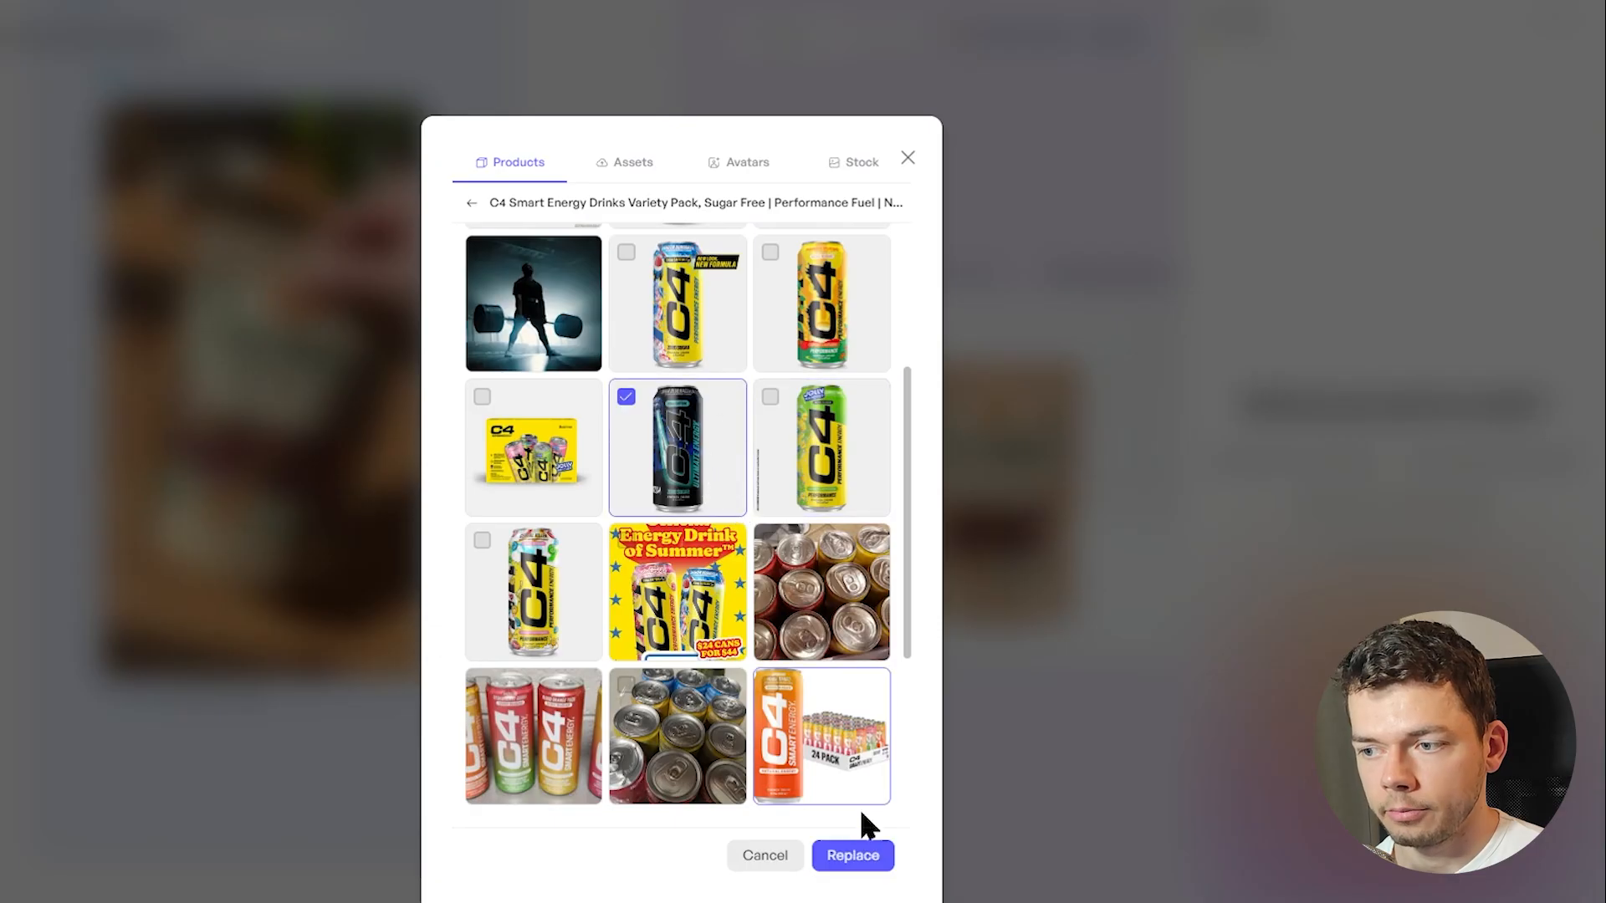
pyautogui.click(857, 857)
# Run all nodes in the floating product workflow using the new C4 can image
pyautogui.scroll(-3, 450, 616)
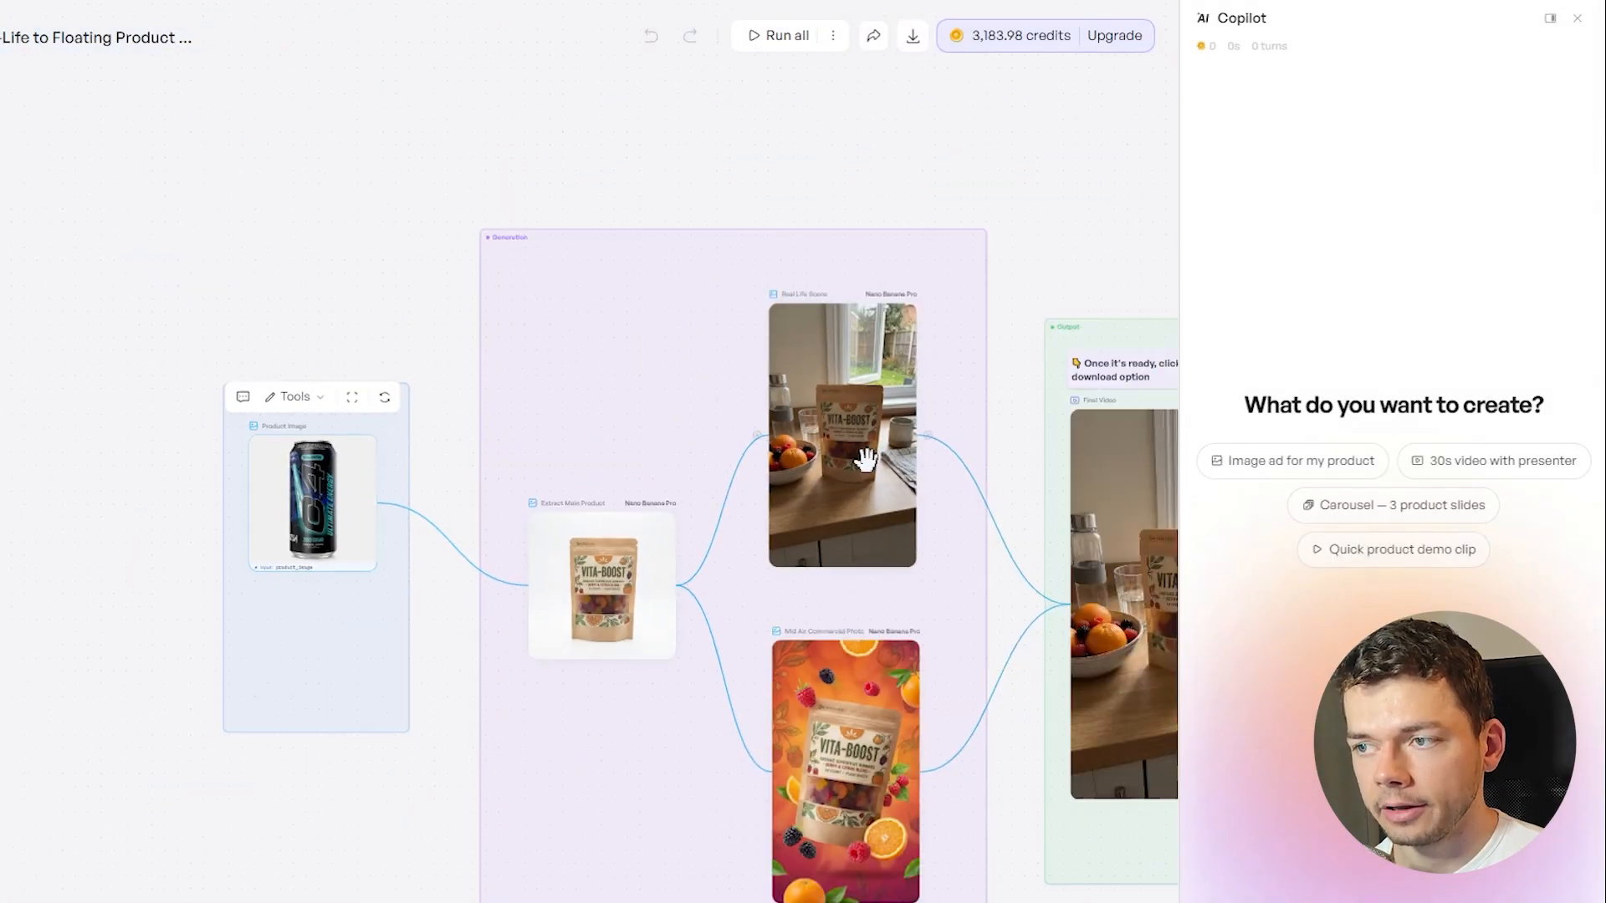
pyautogui.moveTo(1032, 251); pyautogui.dragTo(780, 217)
pyautogui.moveTo(465, 585); pyautogui.dragTo(434, 453)
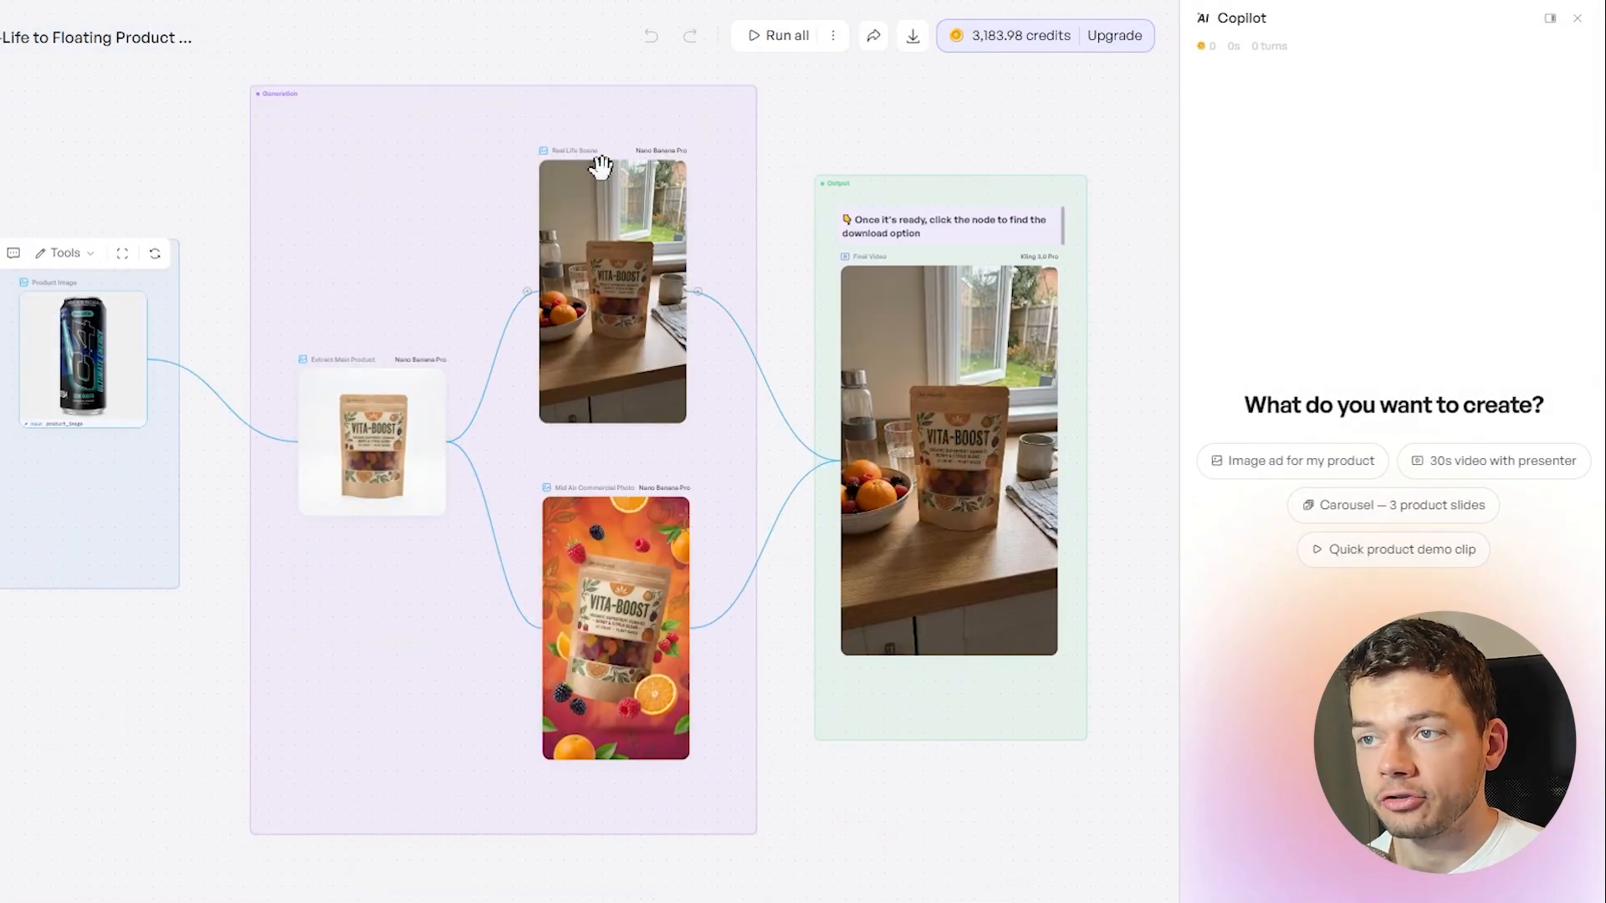
pyautogui.hscroll(4, 795, 769)
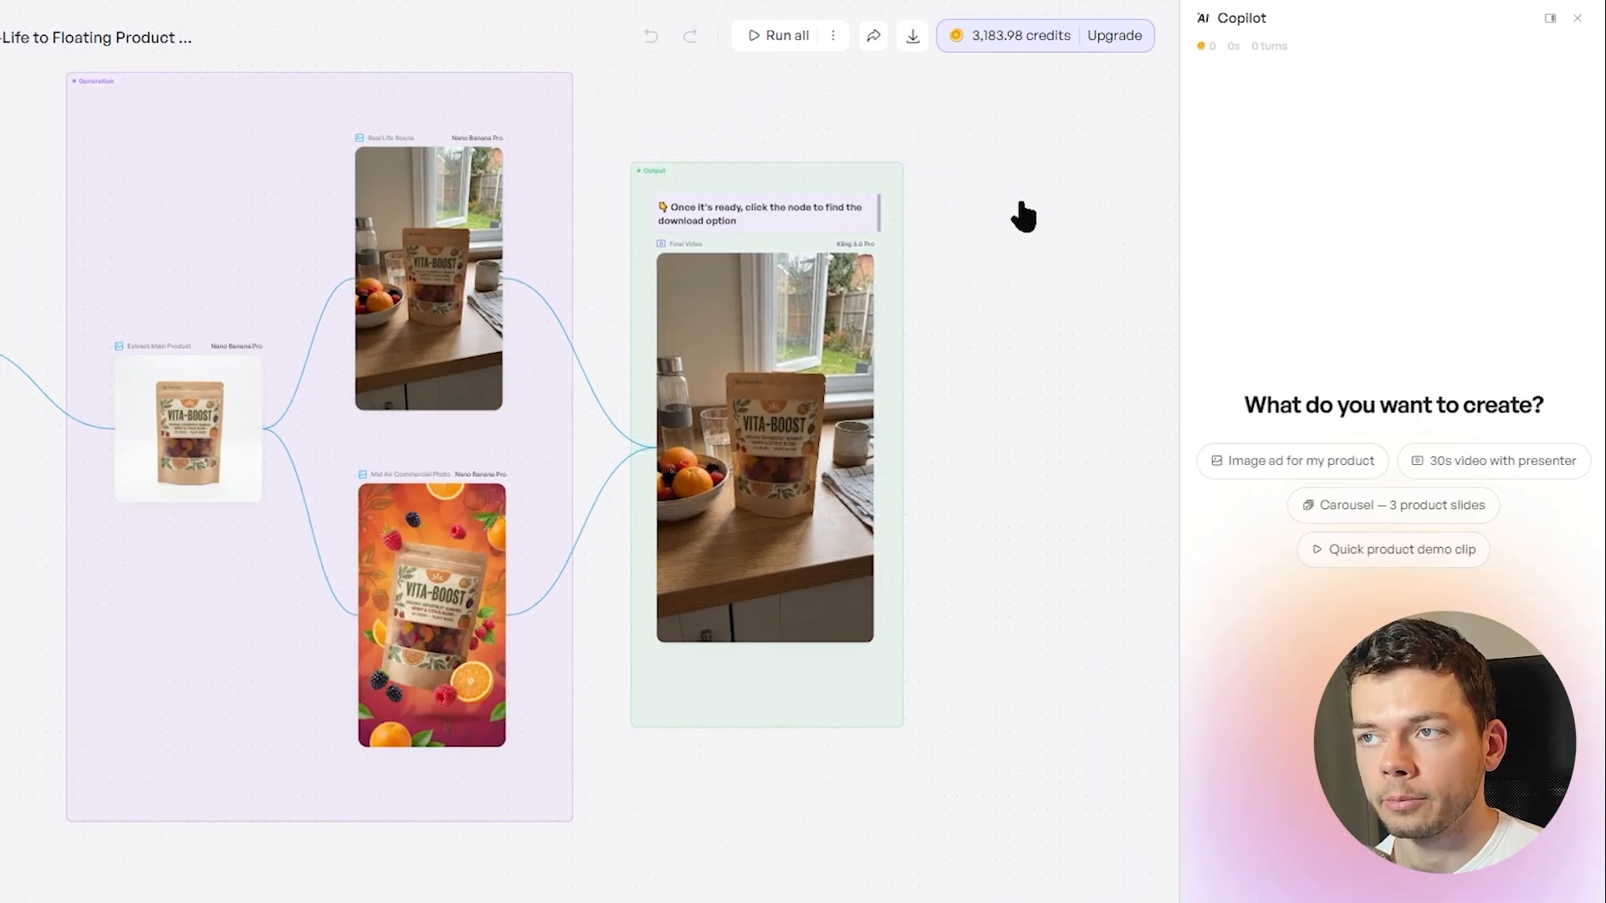
pyautogui.click(778, 40)
pyautogui.click(868, 559)
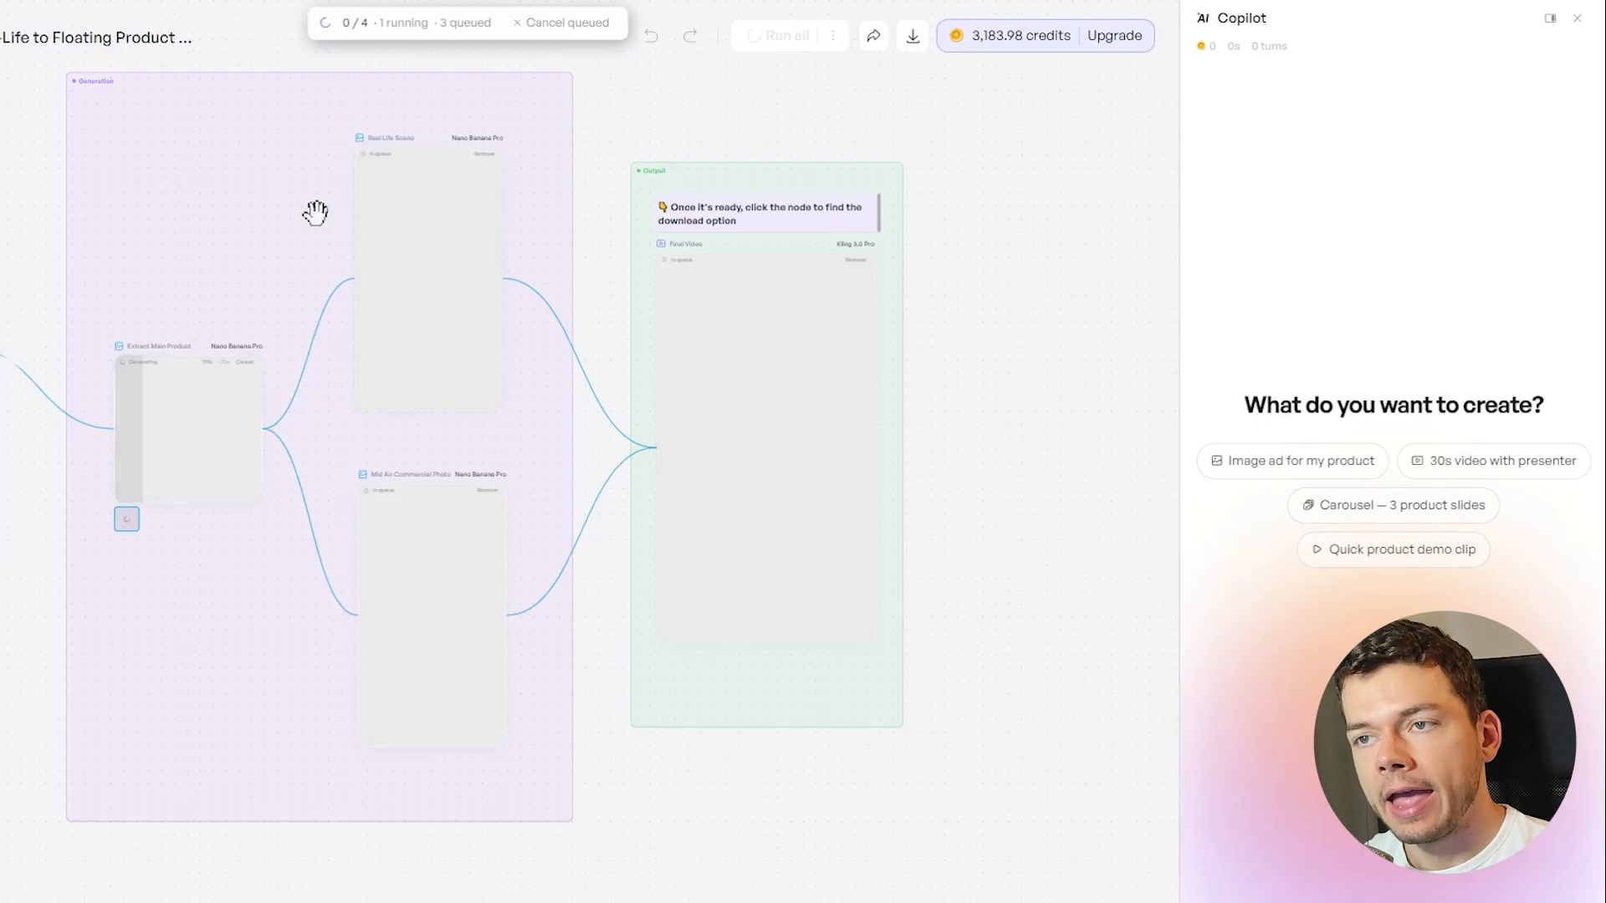
# Review the image models available for the Real Life Scene node and look over the queued output
pyautogui.moveTo(430, 156); pyautogui.dragTo(659, 264)
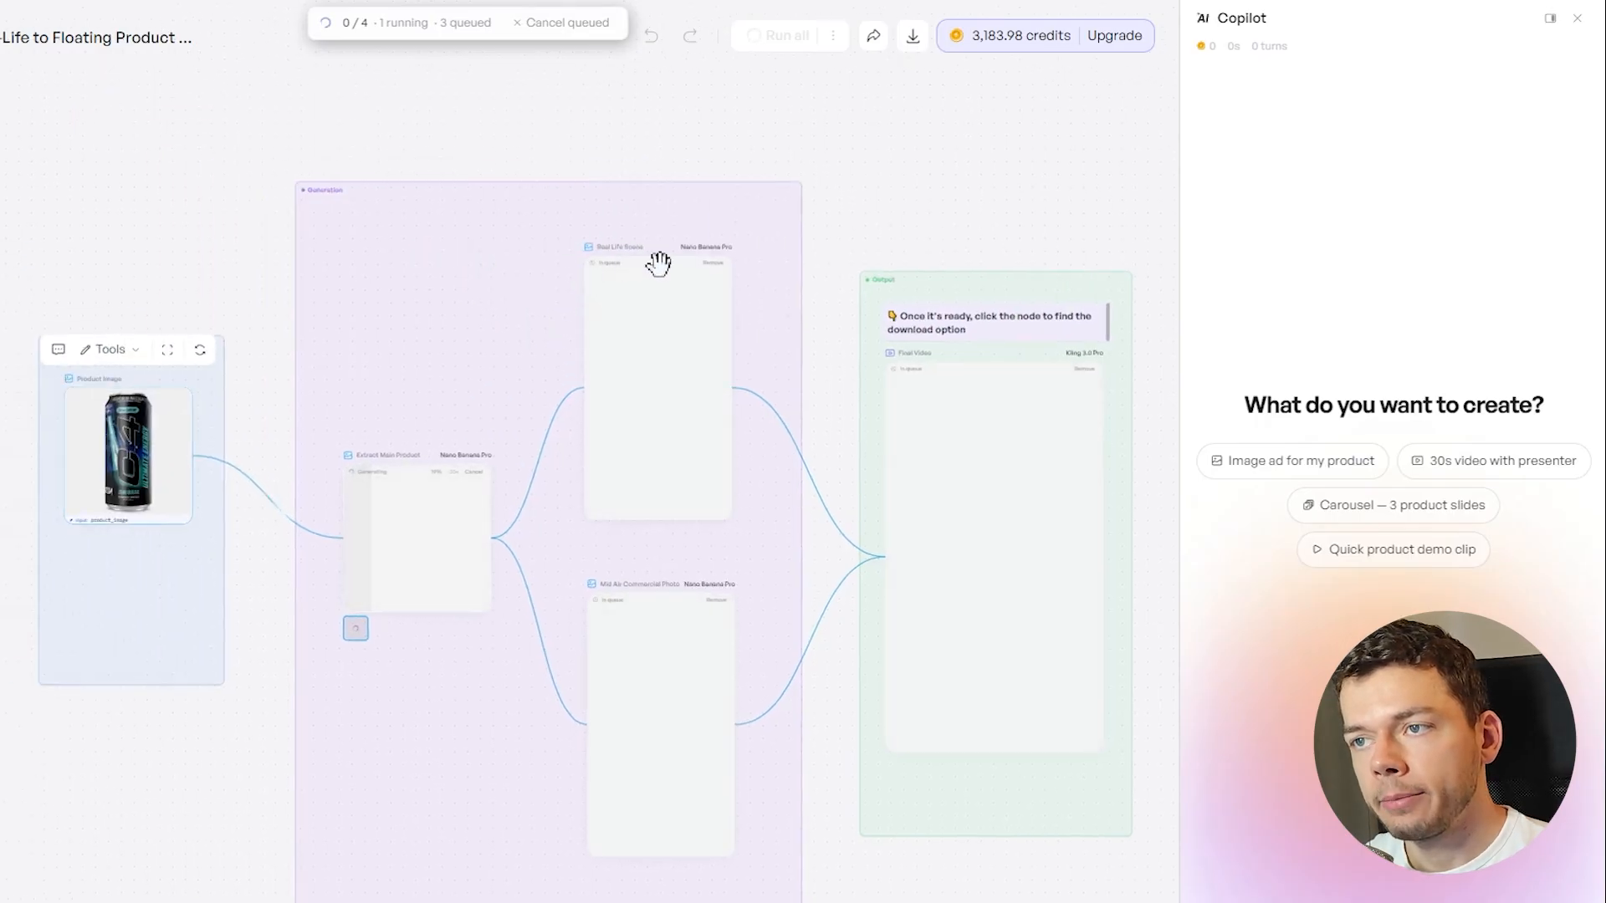
pyautogui.scroll(5, 721, 283)
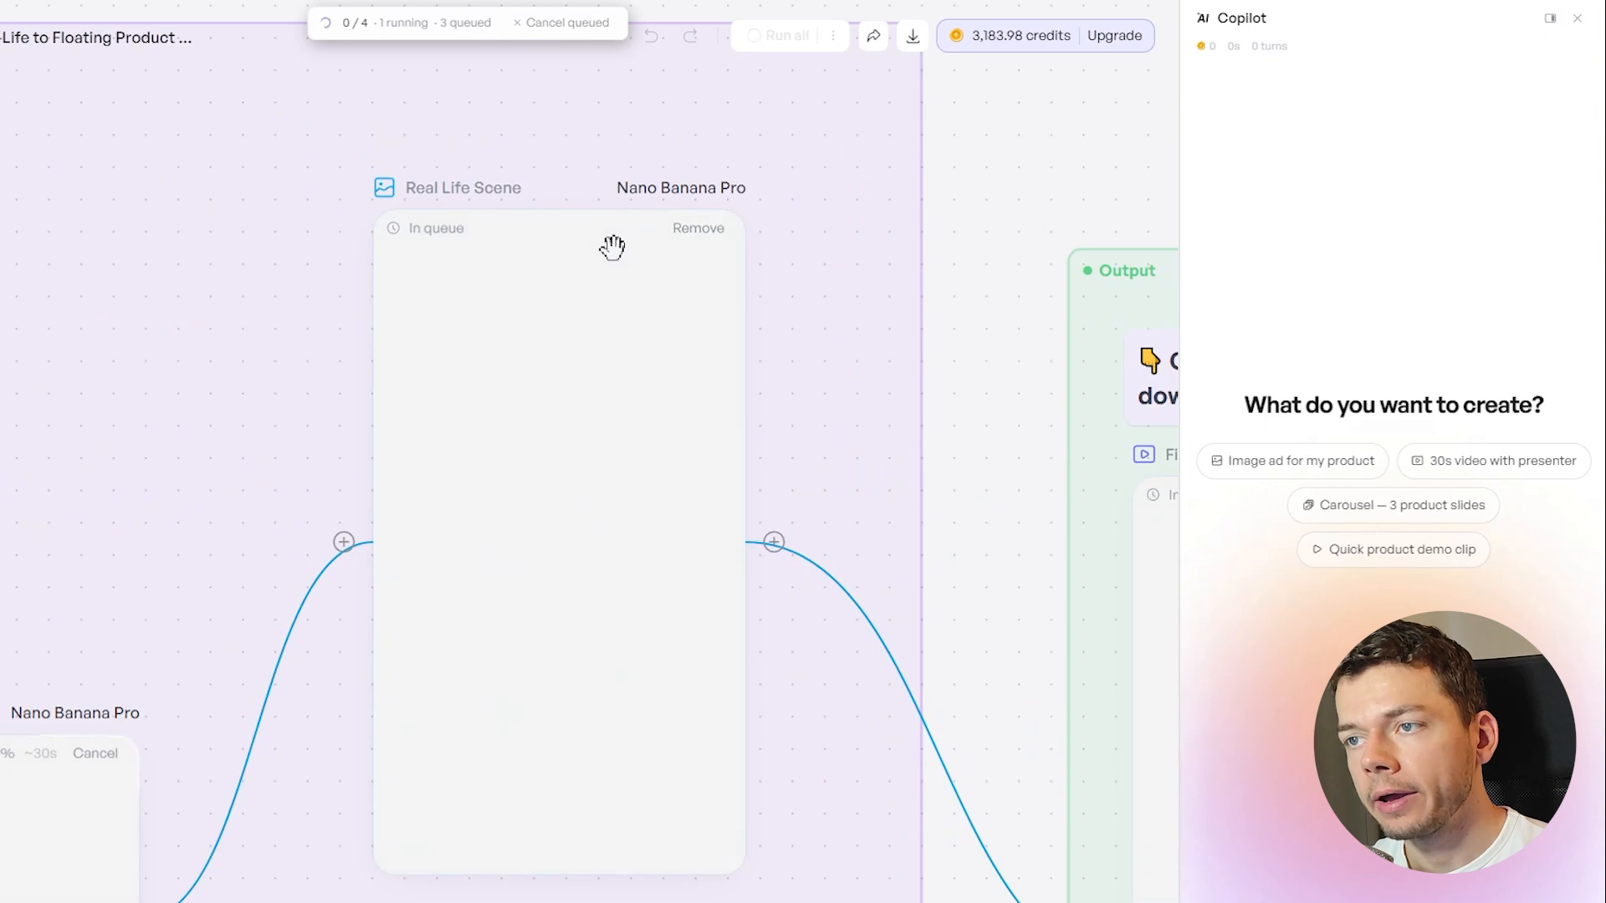
pyautogui.click(612, 286)
pyautogui.click(1088, 155)
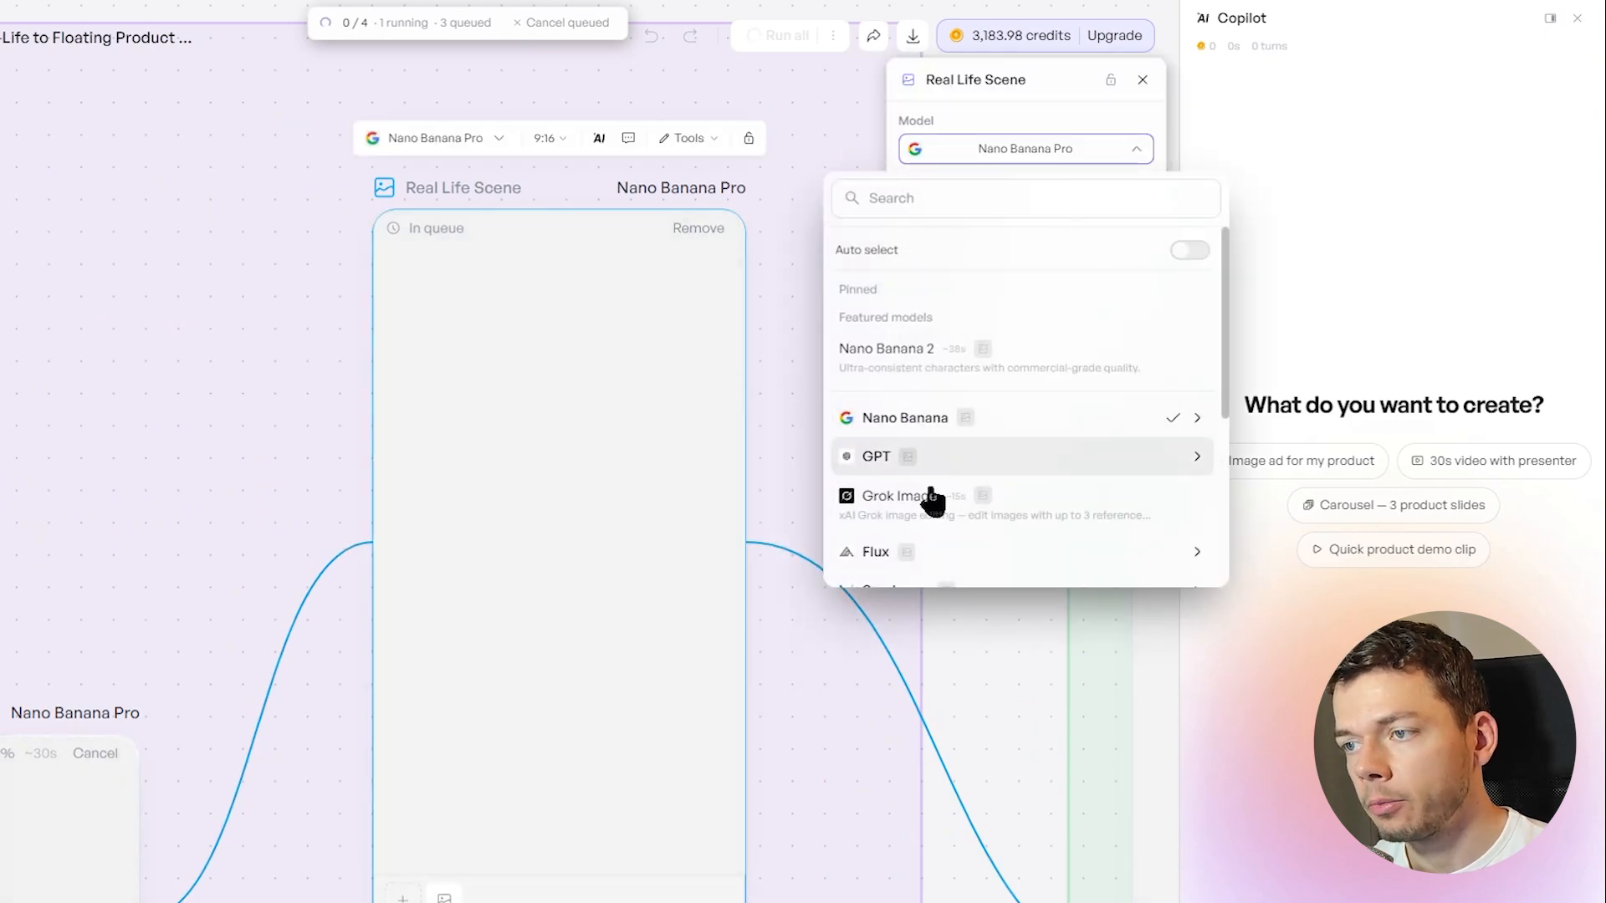
pyautogui.click(788, 201)
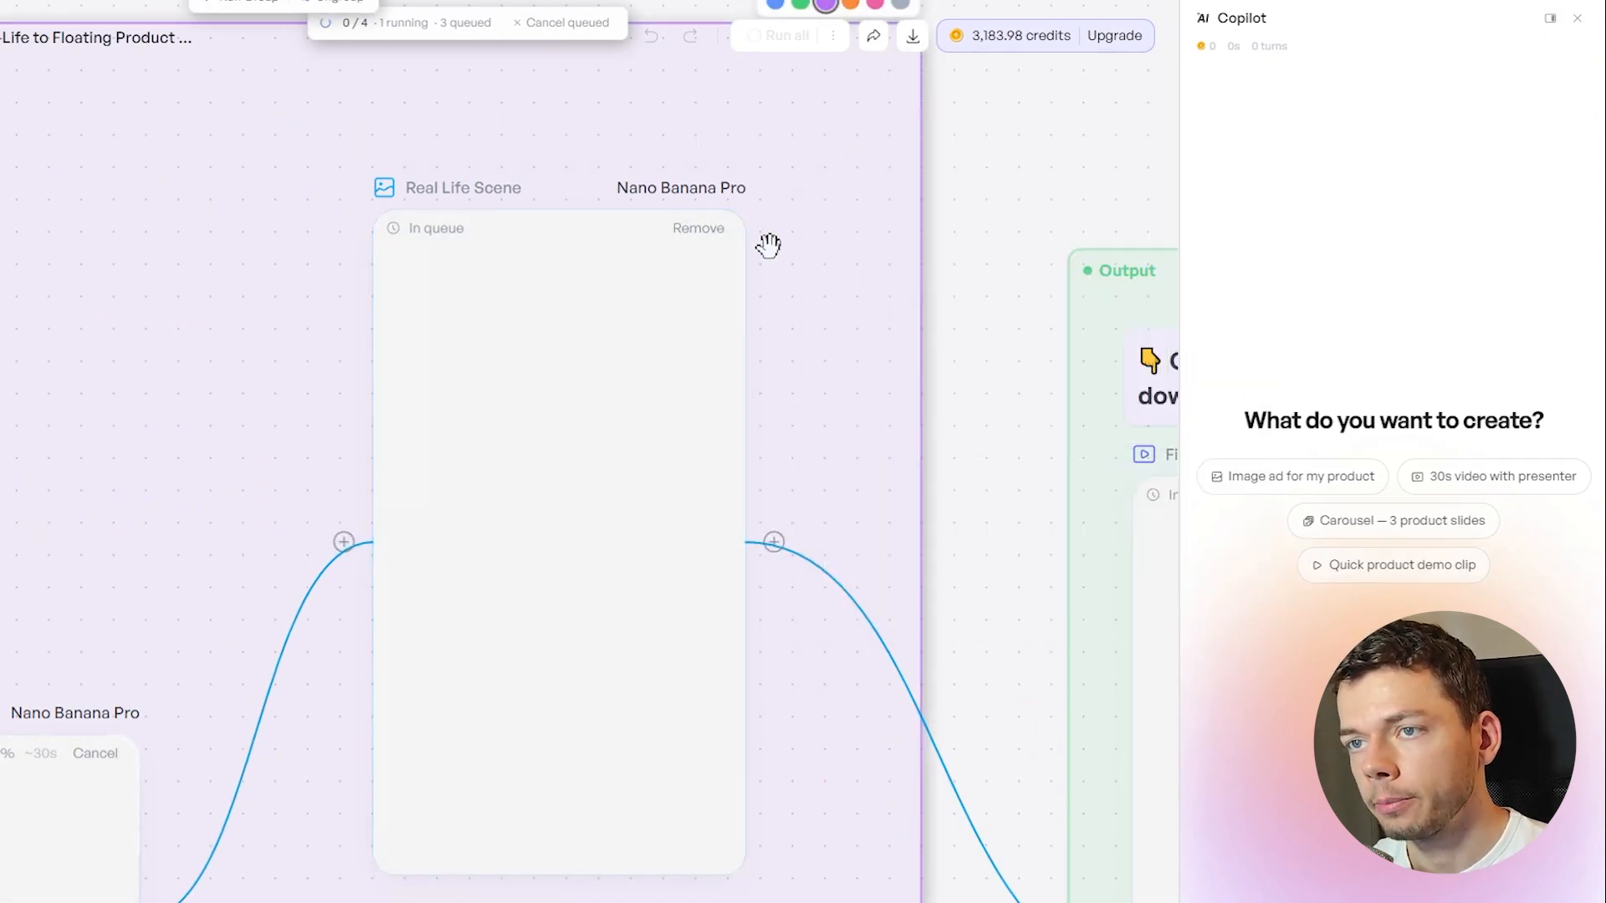
pyautogui.scroll(-4, 789, 360)
pyautogui.moveTo(1145, 653); pyautogui.dragTo(845, 577)
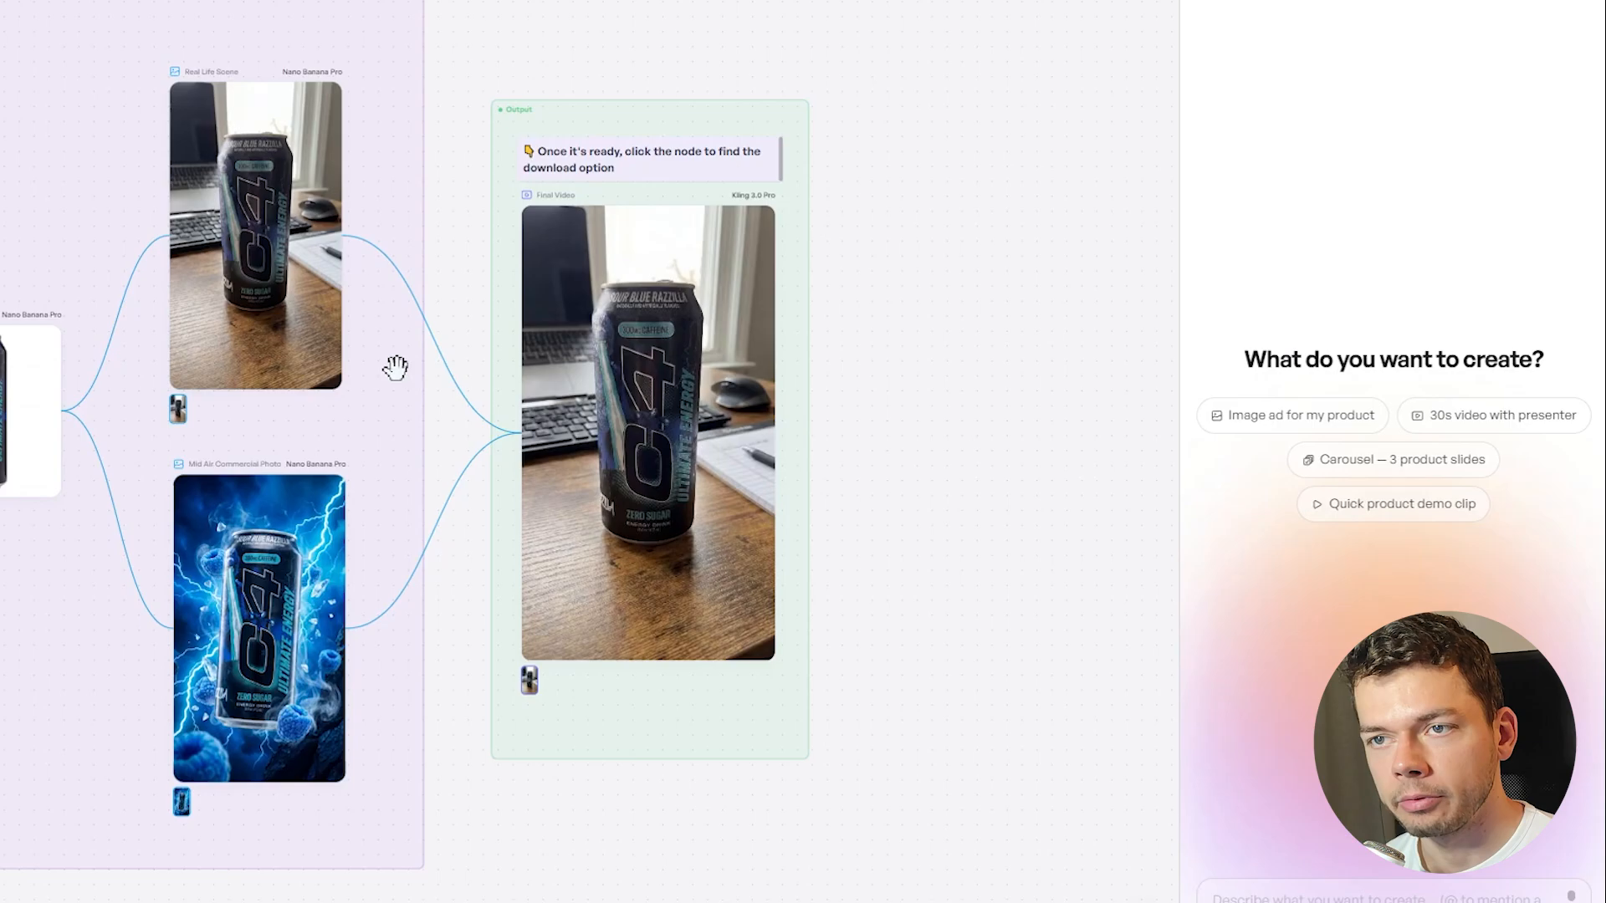
# Inspect the generated mid-air commercial photo at full size, and play the Final Video
pyautogui.moveTo(367, 333); pyautogui.dragTo(498, 345)
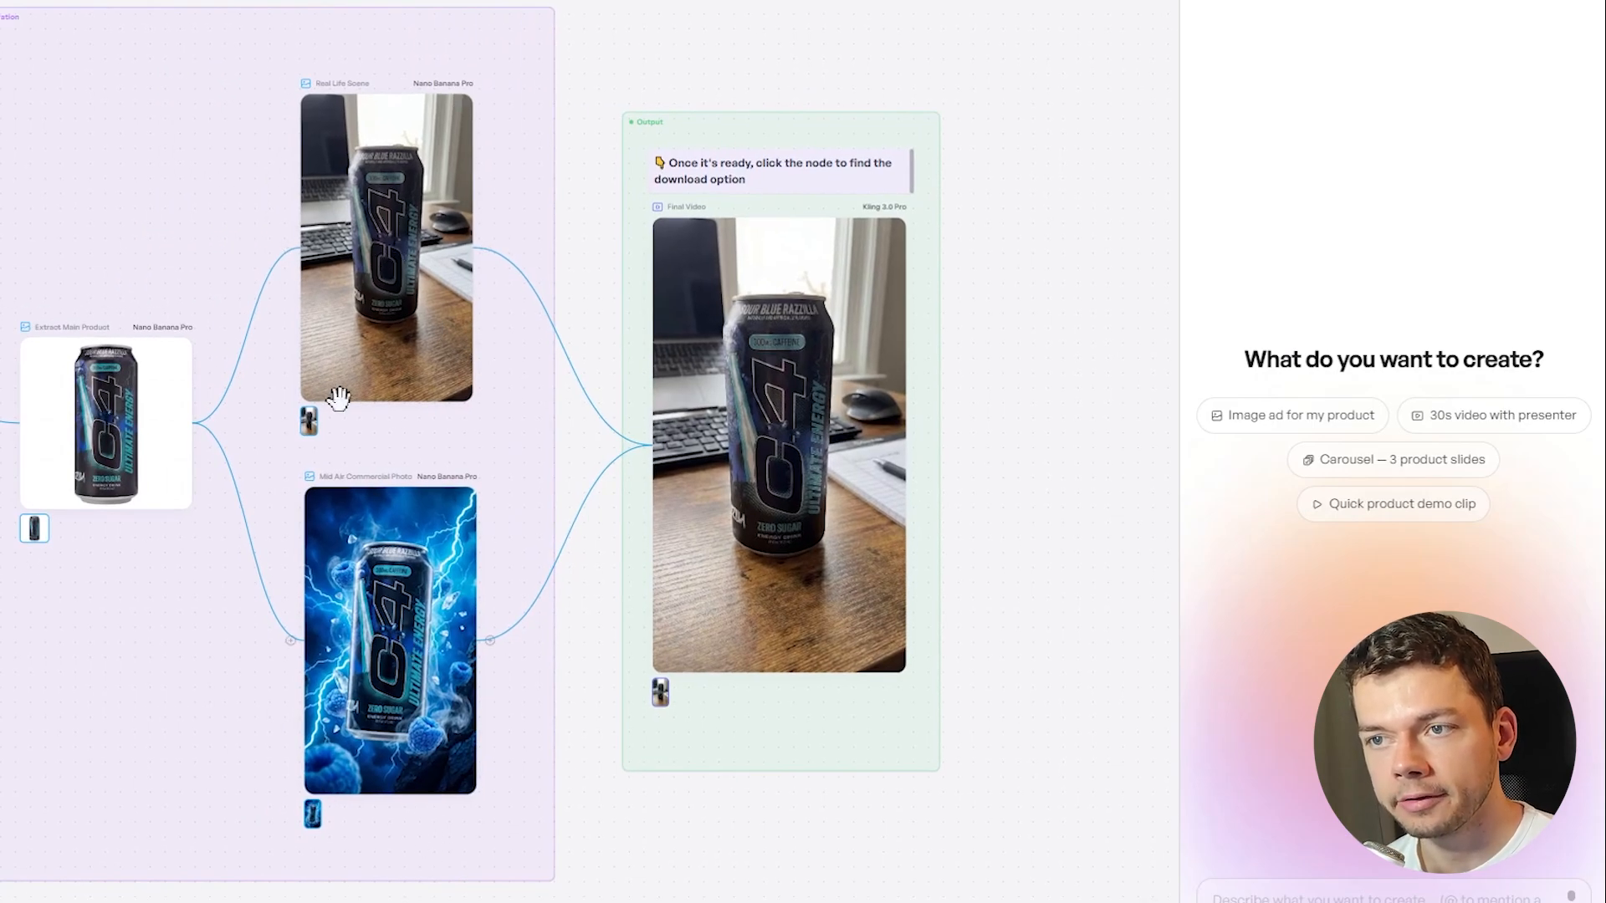
pyautogui.click(386, 639)
pyautogui.click(410, 635)
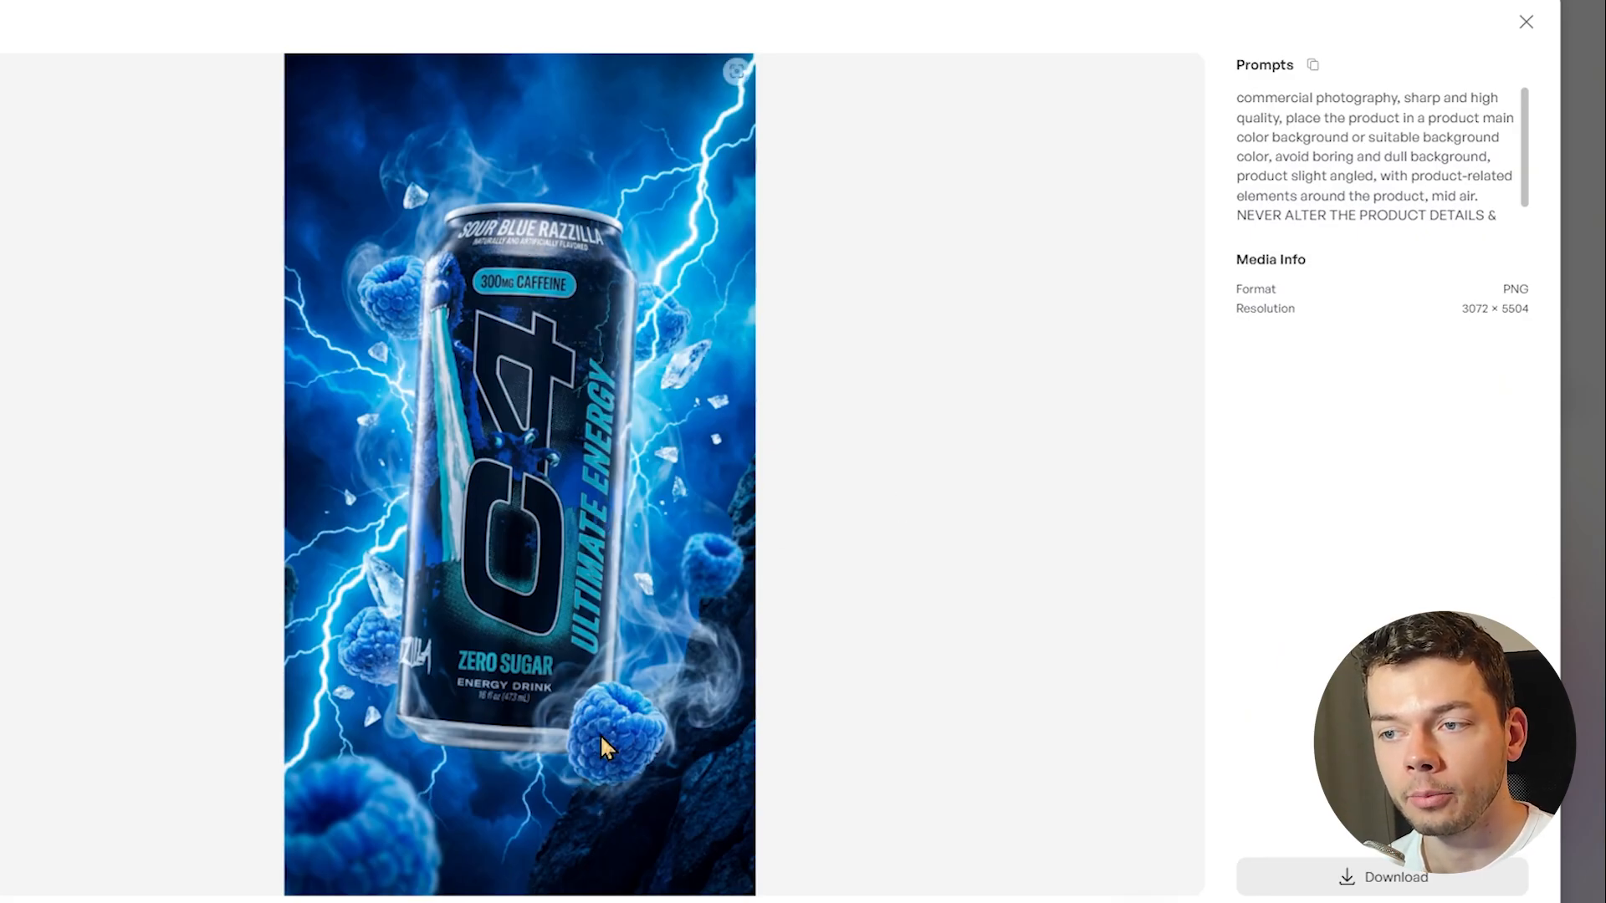
pyautogui.press('Escape')
pyautogui.click(792, 462)
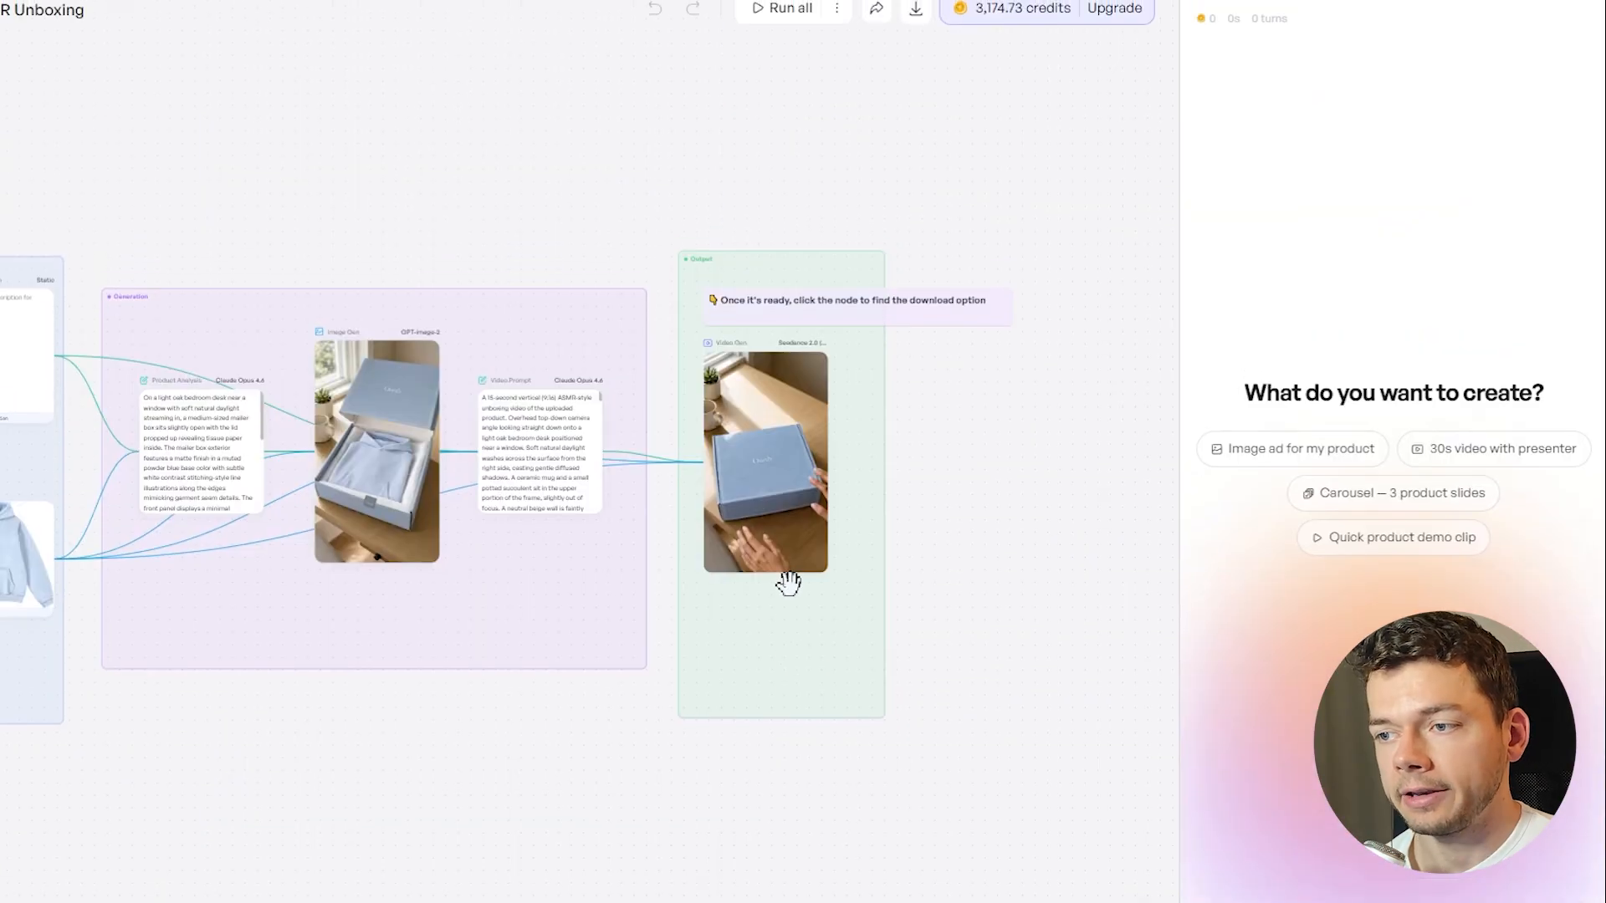
# Inspect the output Video Gen node's settings in the ASMR Unboxing template's workflow
pyautogui.scroll(5, 785, 577)
pyautogui.click(756, 350)
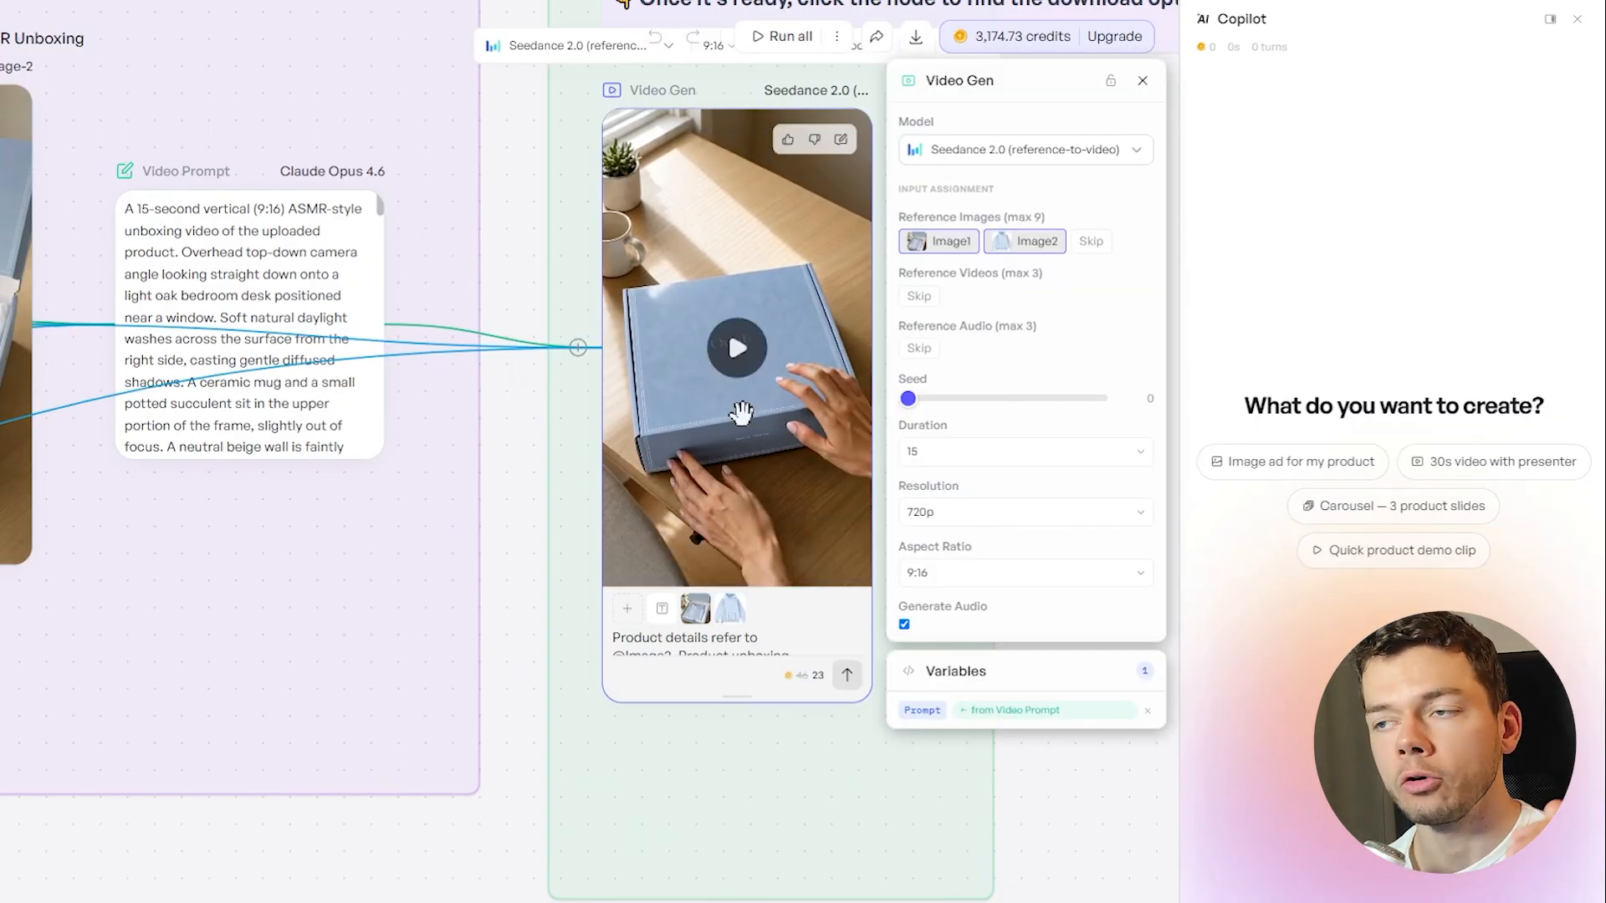
pyautogui.moveTo(744, 431)
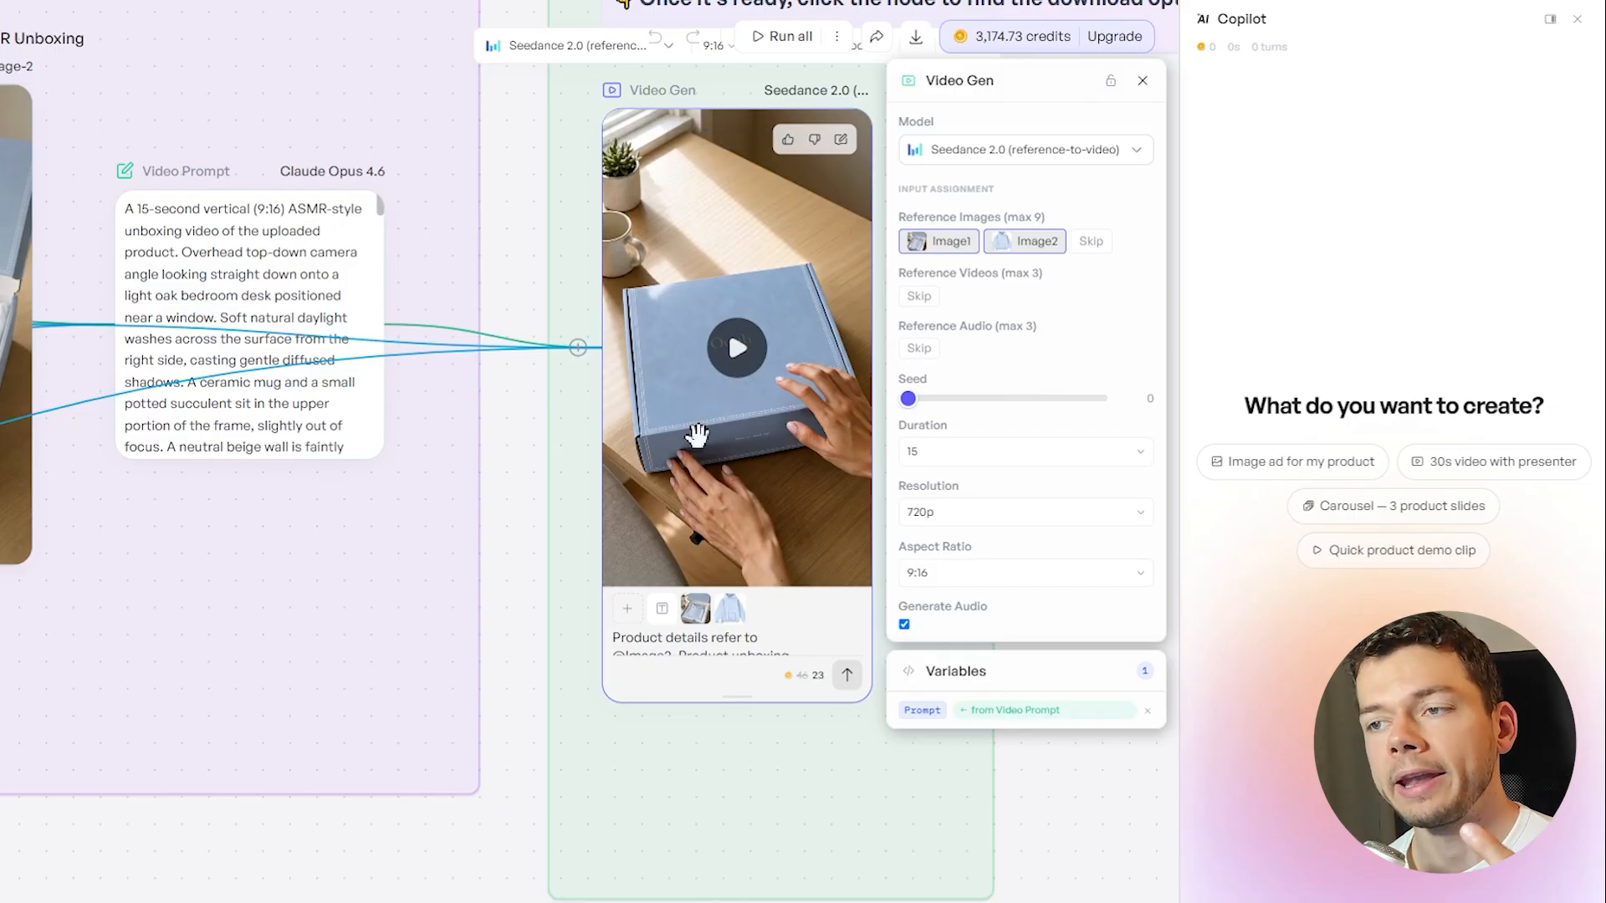
# Add a new Video Gen node beside the output video, move it aside, and delete it
pyautogui.scroll(-1, 667, 760)
pyautogui.moveTo(620, 817); pyautogui.dragTo(444, 746)
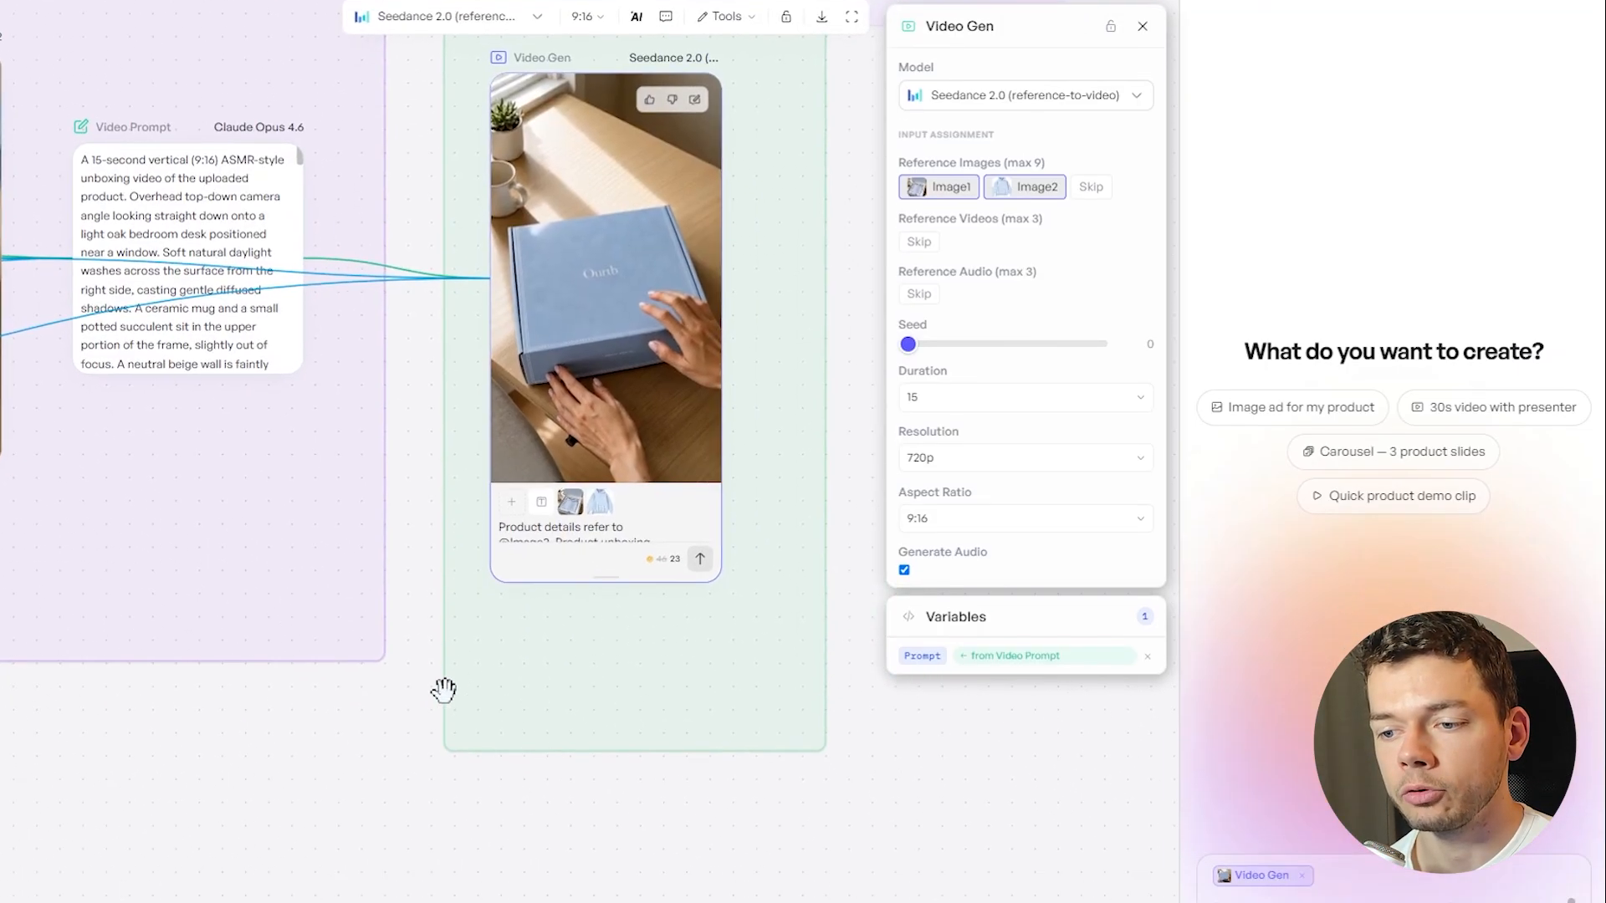
pyautogui.scroll(-1, 443, 757)
pyautogui.click(353, 869)
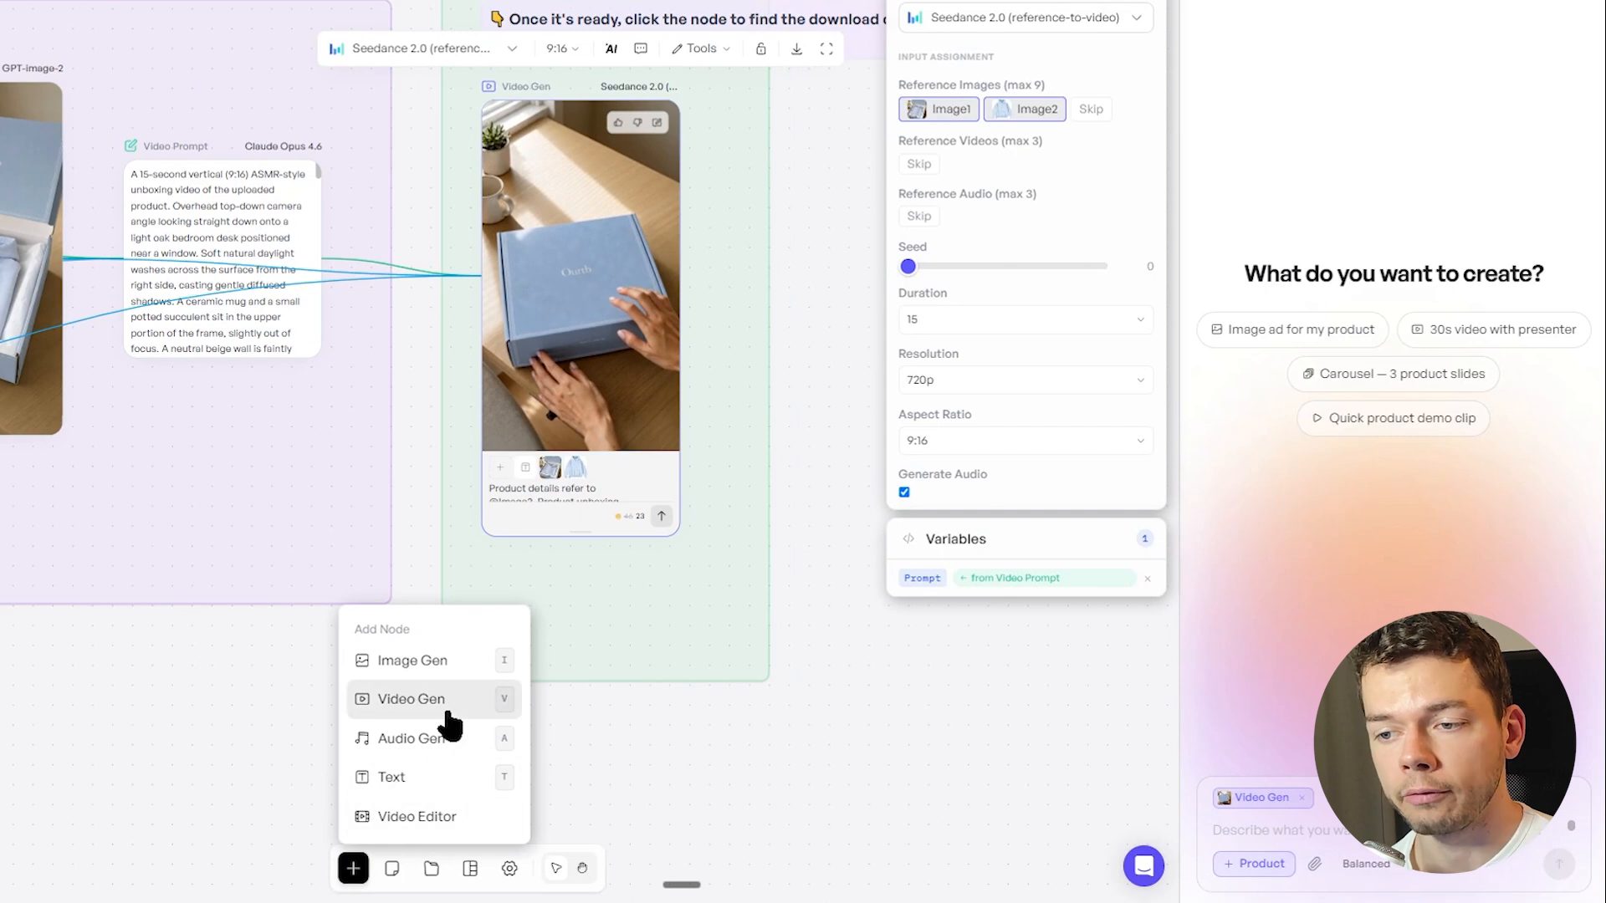
pyautogui.click(410, 699)
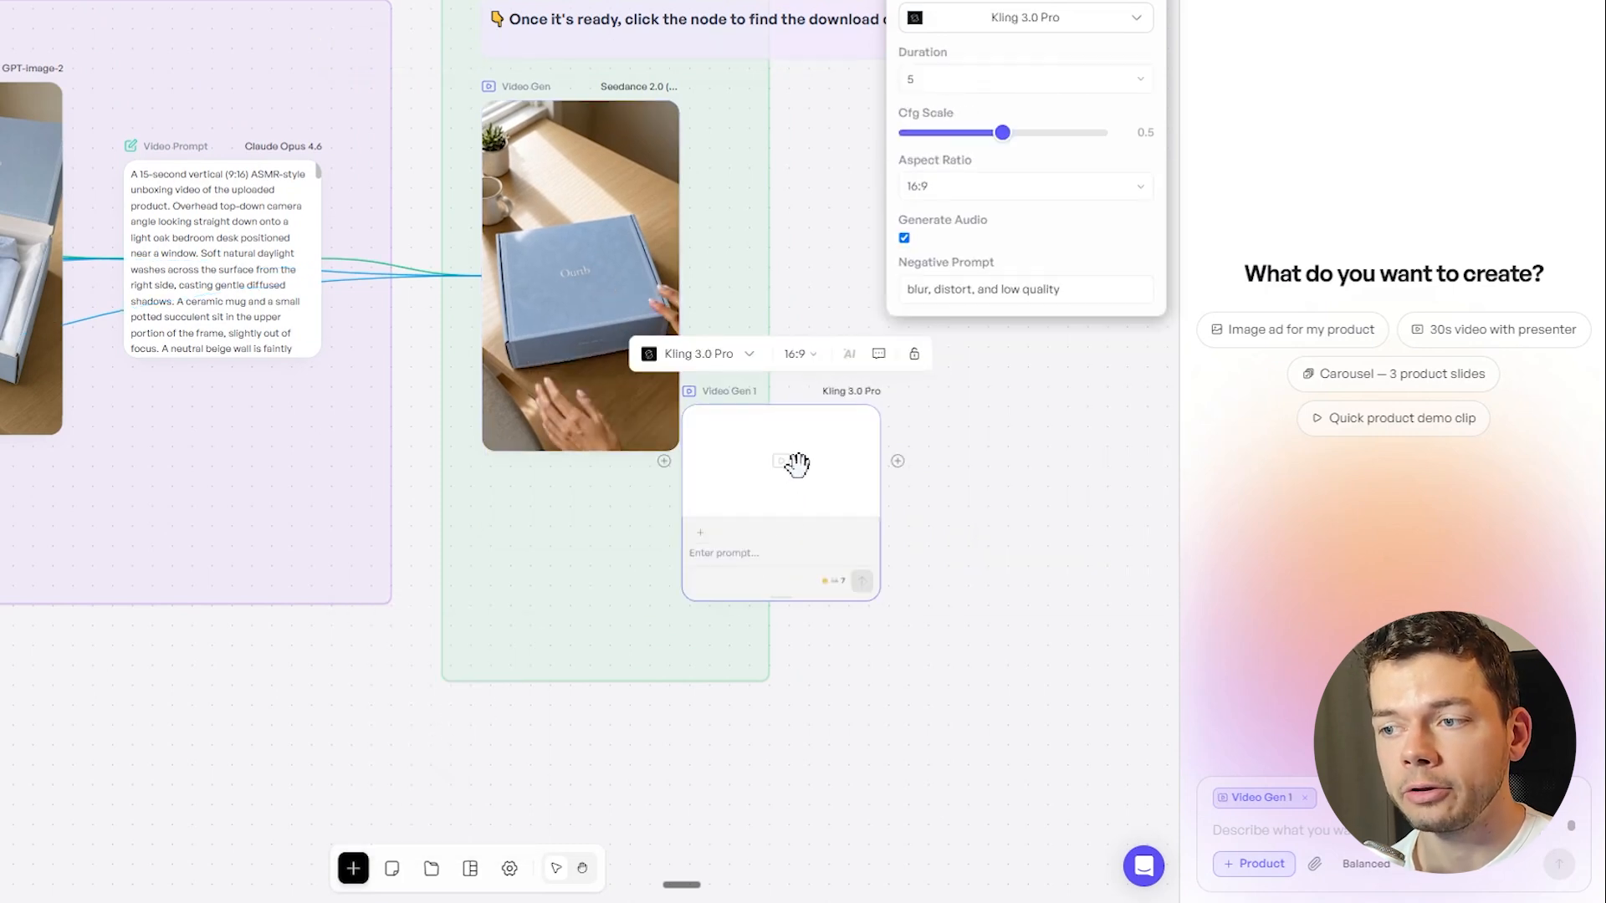
pyautogui.moveTo(797, 465); pyautogui.dragTo(857, 437)
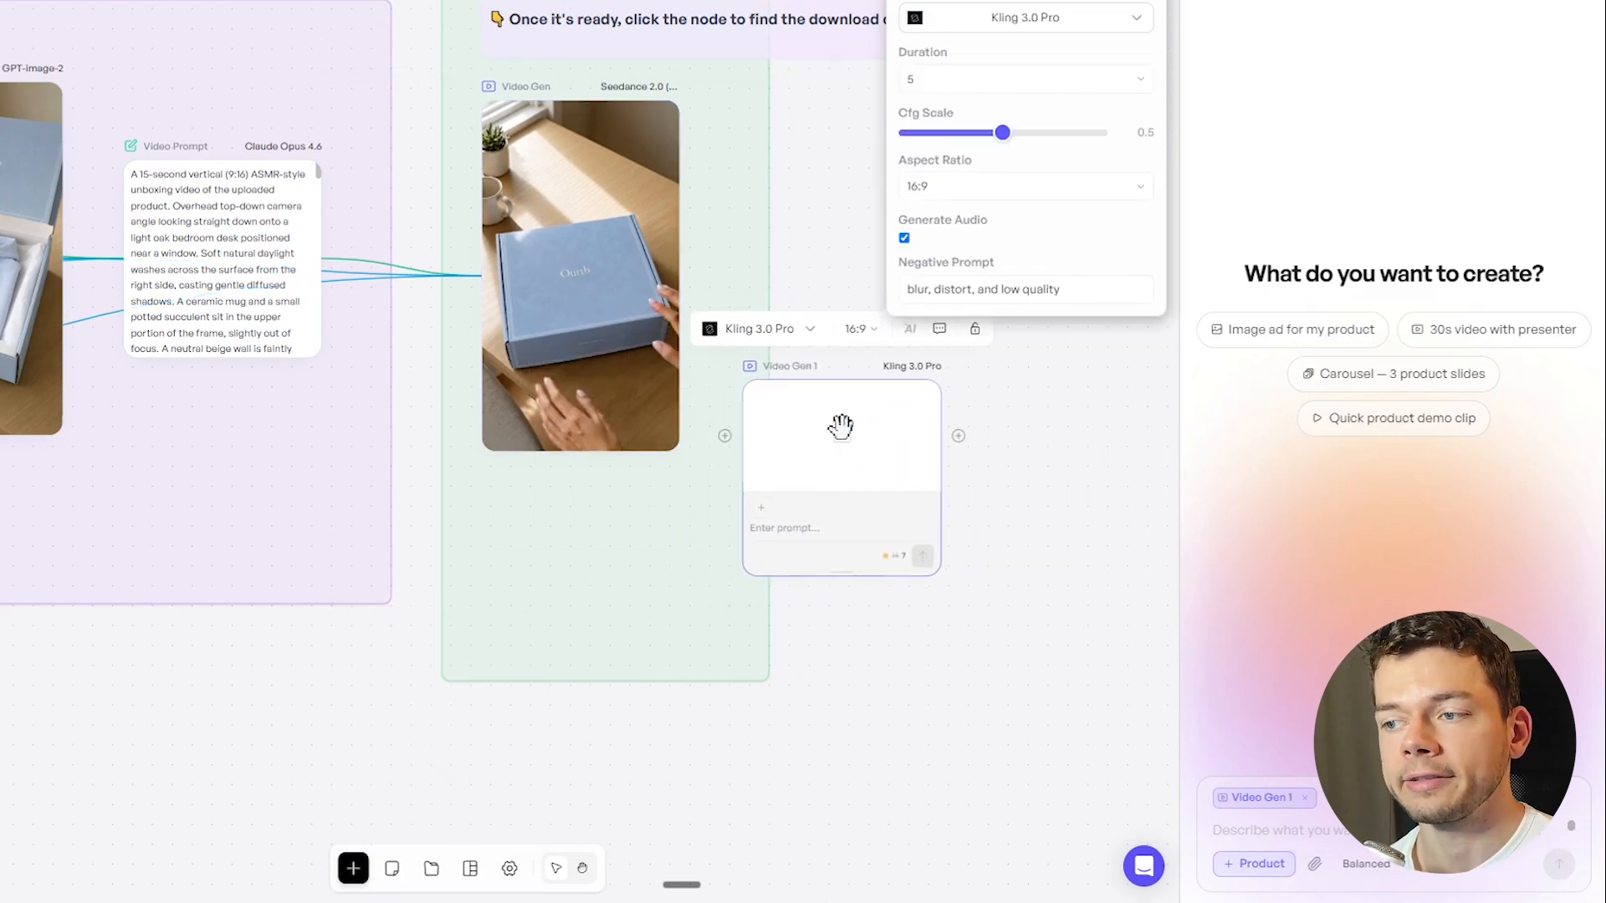
pyautogui.press('Delete')
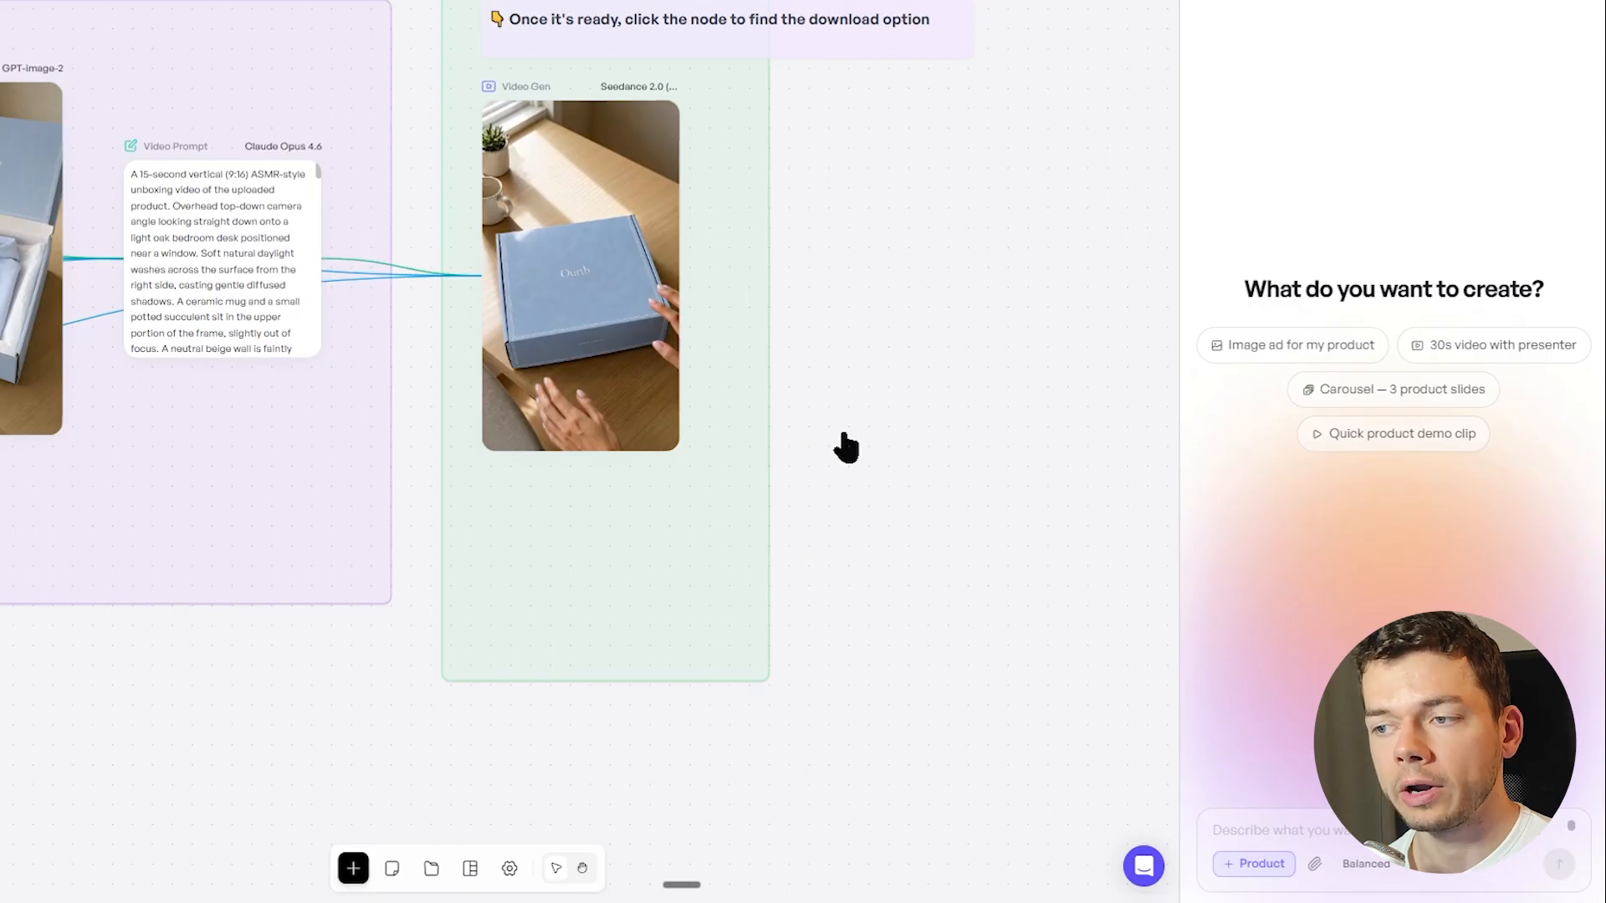
# Paste a Copilot request for four ASMR-style scenes with generated starting frames, stitched into one longer video, in a workflow suiting any product
pyautogui.moveTo(961, 315); pyautogui.dragTo(971, 320)
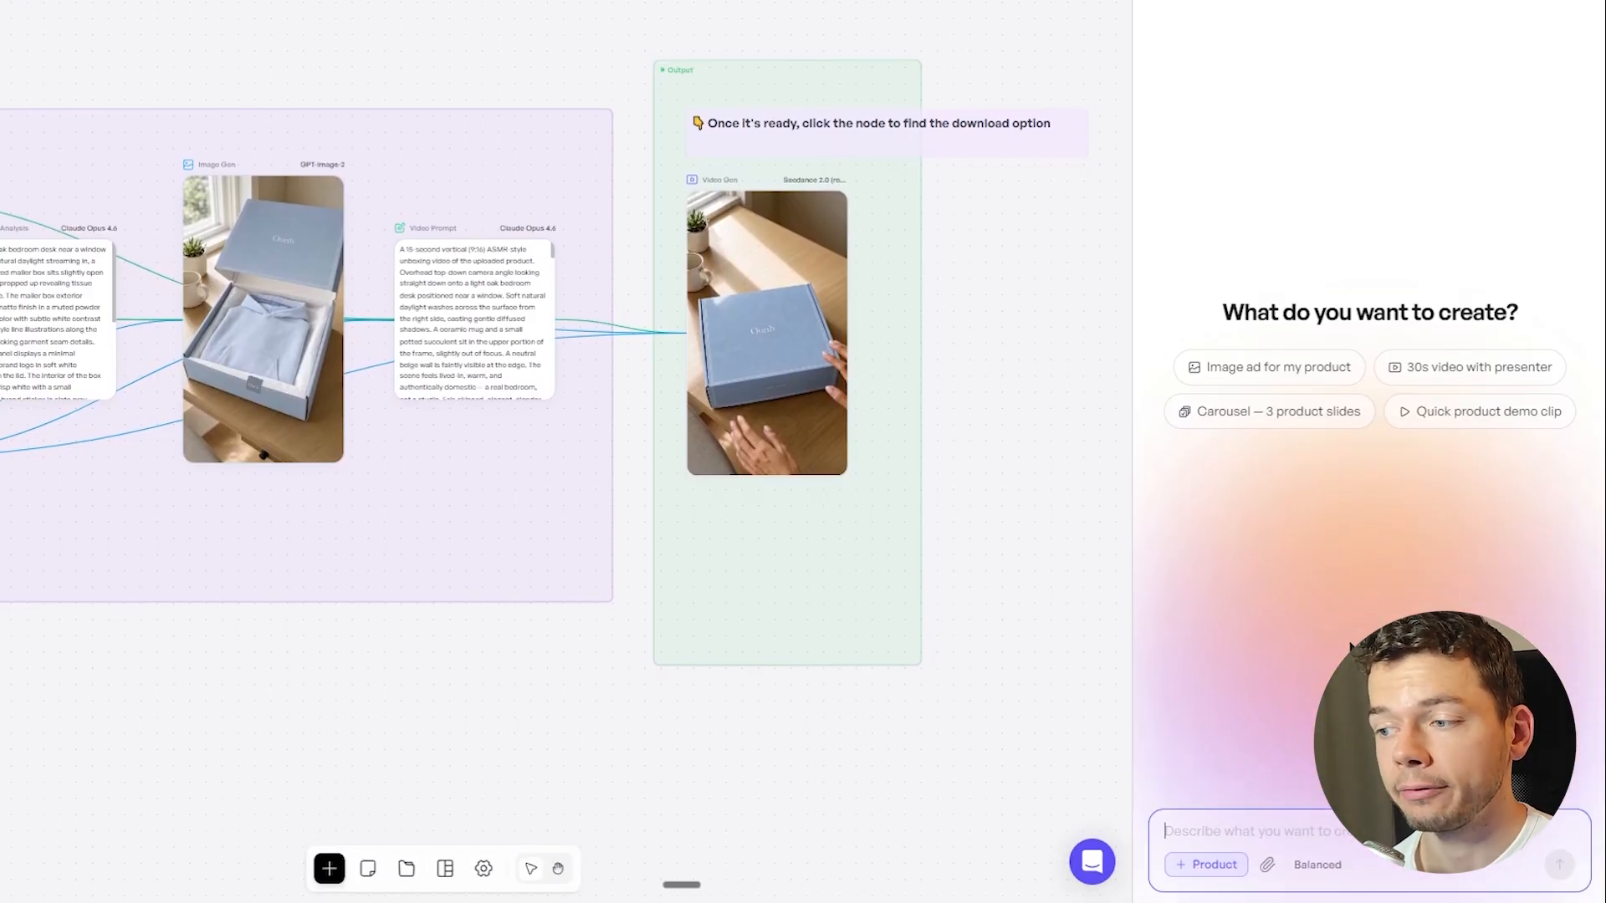
pyautogui.hotkey('ctrl', 'v')
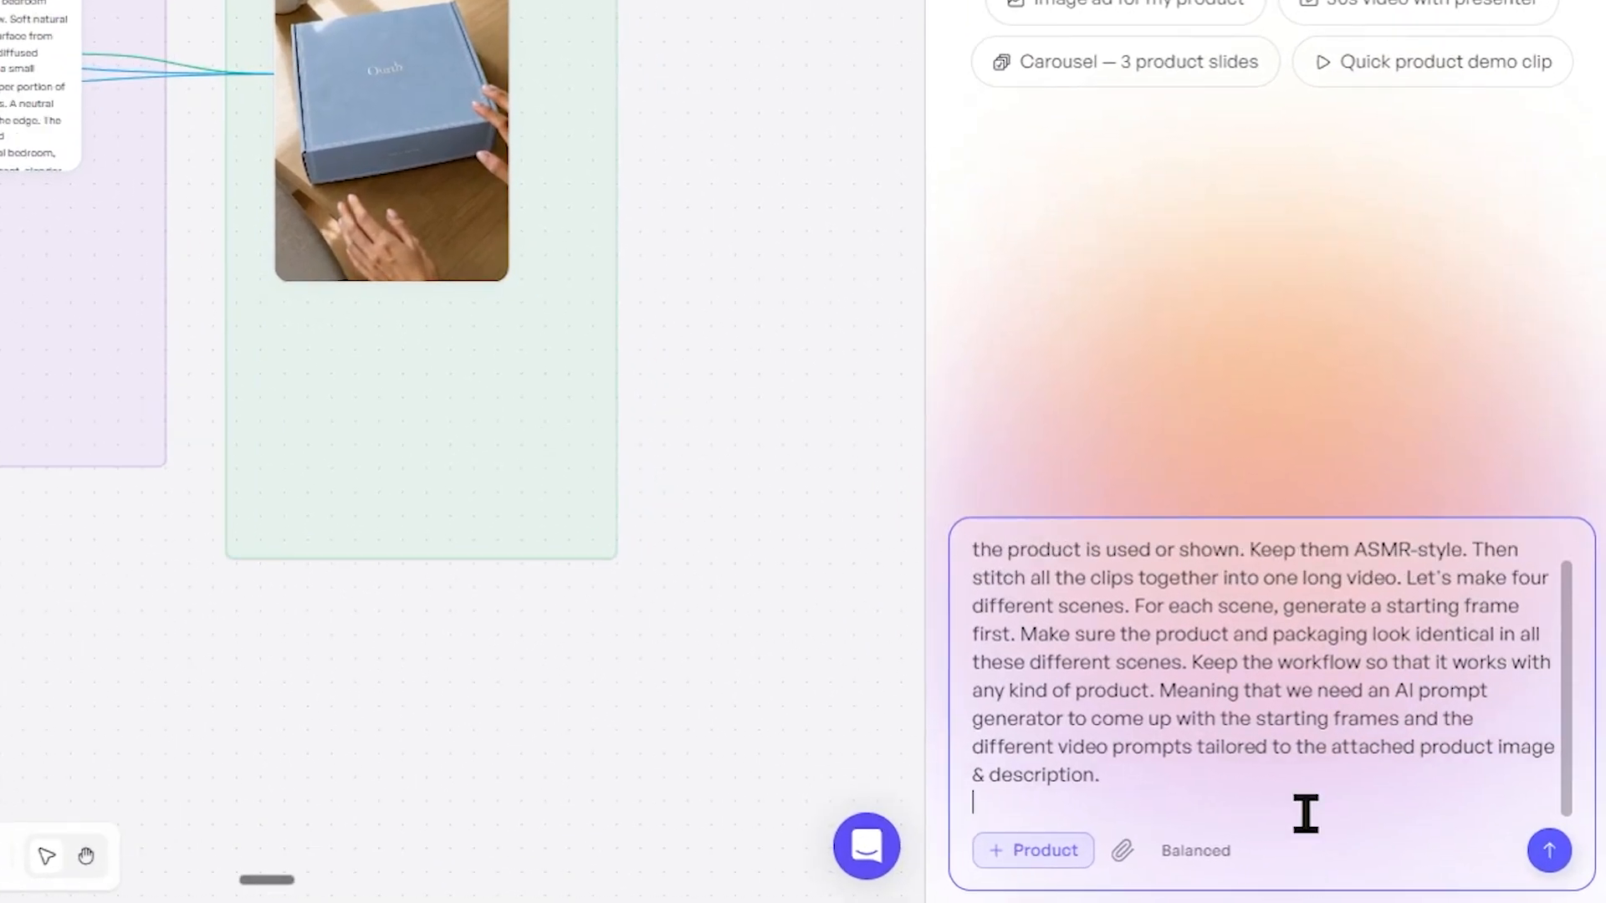
pyautogui.scroll(1, 1306, 814)
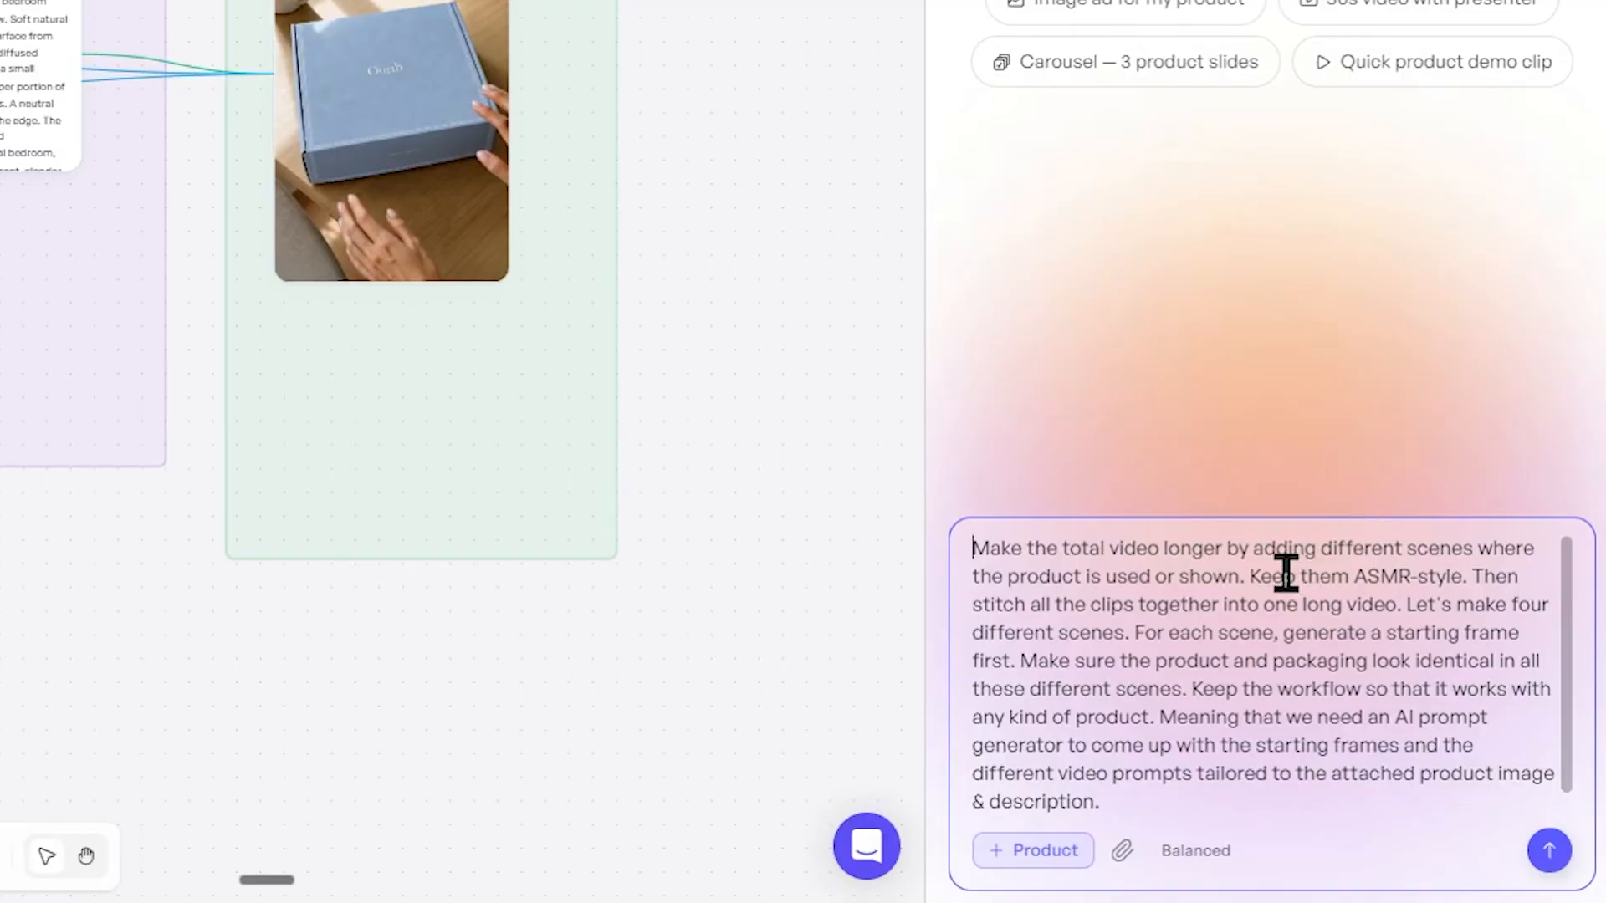
# Set the Copilot model to Best quality (Fable 5) and send the four-scene ASMR request
pyautogui.moveTo(1319, 551); pyautogui.dragTo(972, 548)
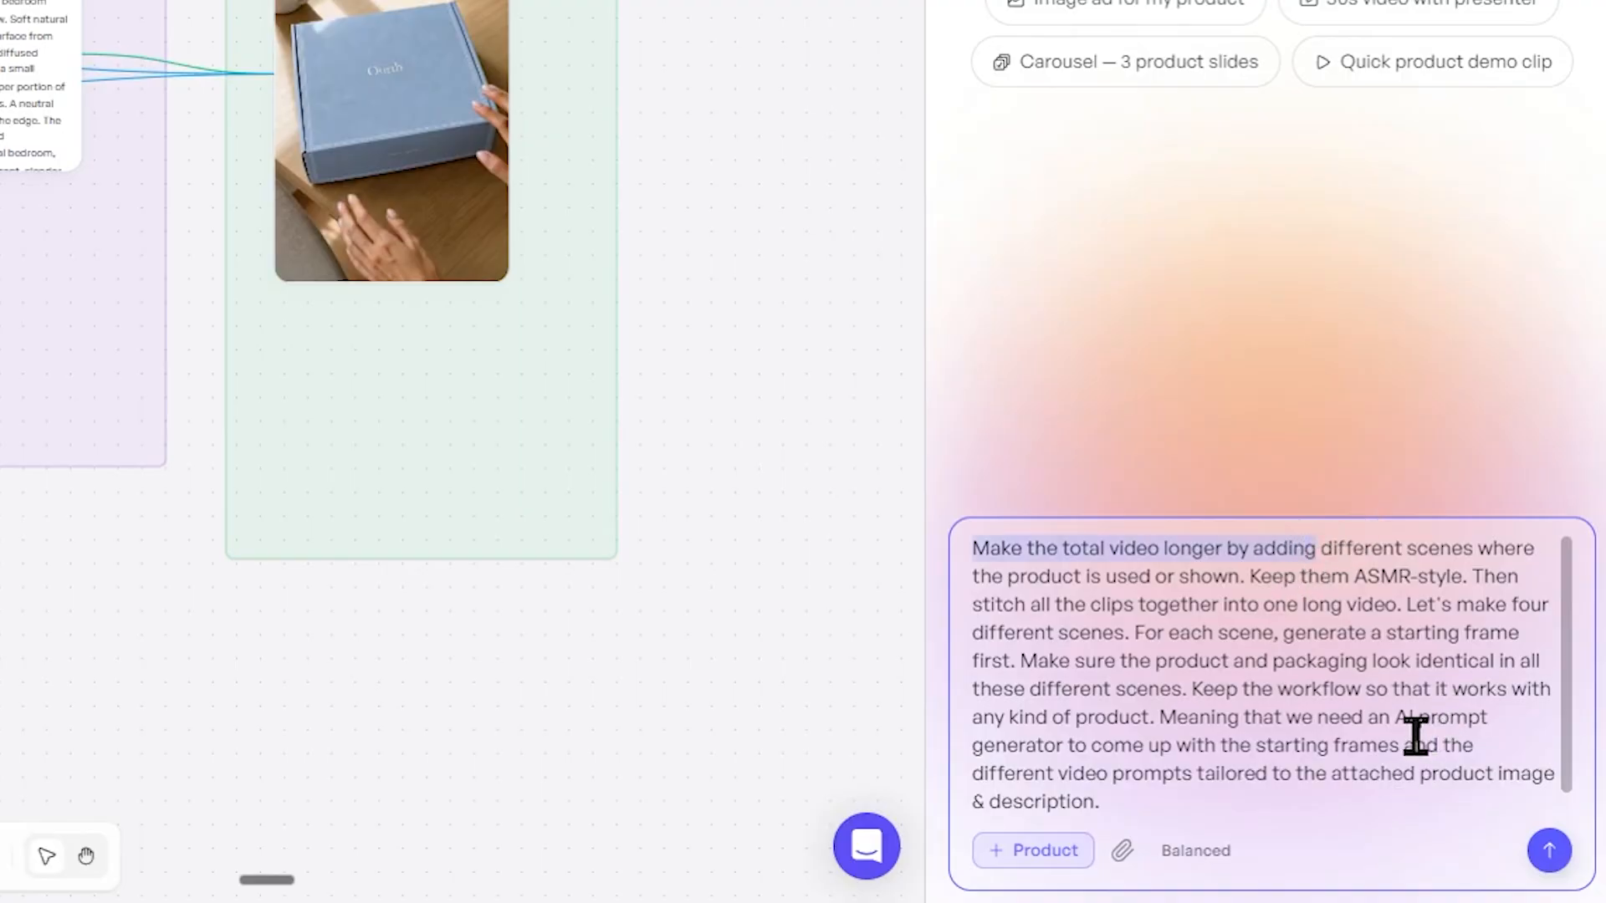
pyautogui.moveTo(1169, 633); pyautogui.dragTo(1391, 644)
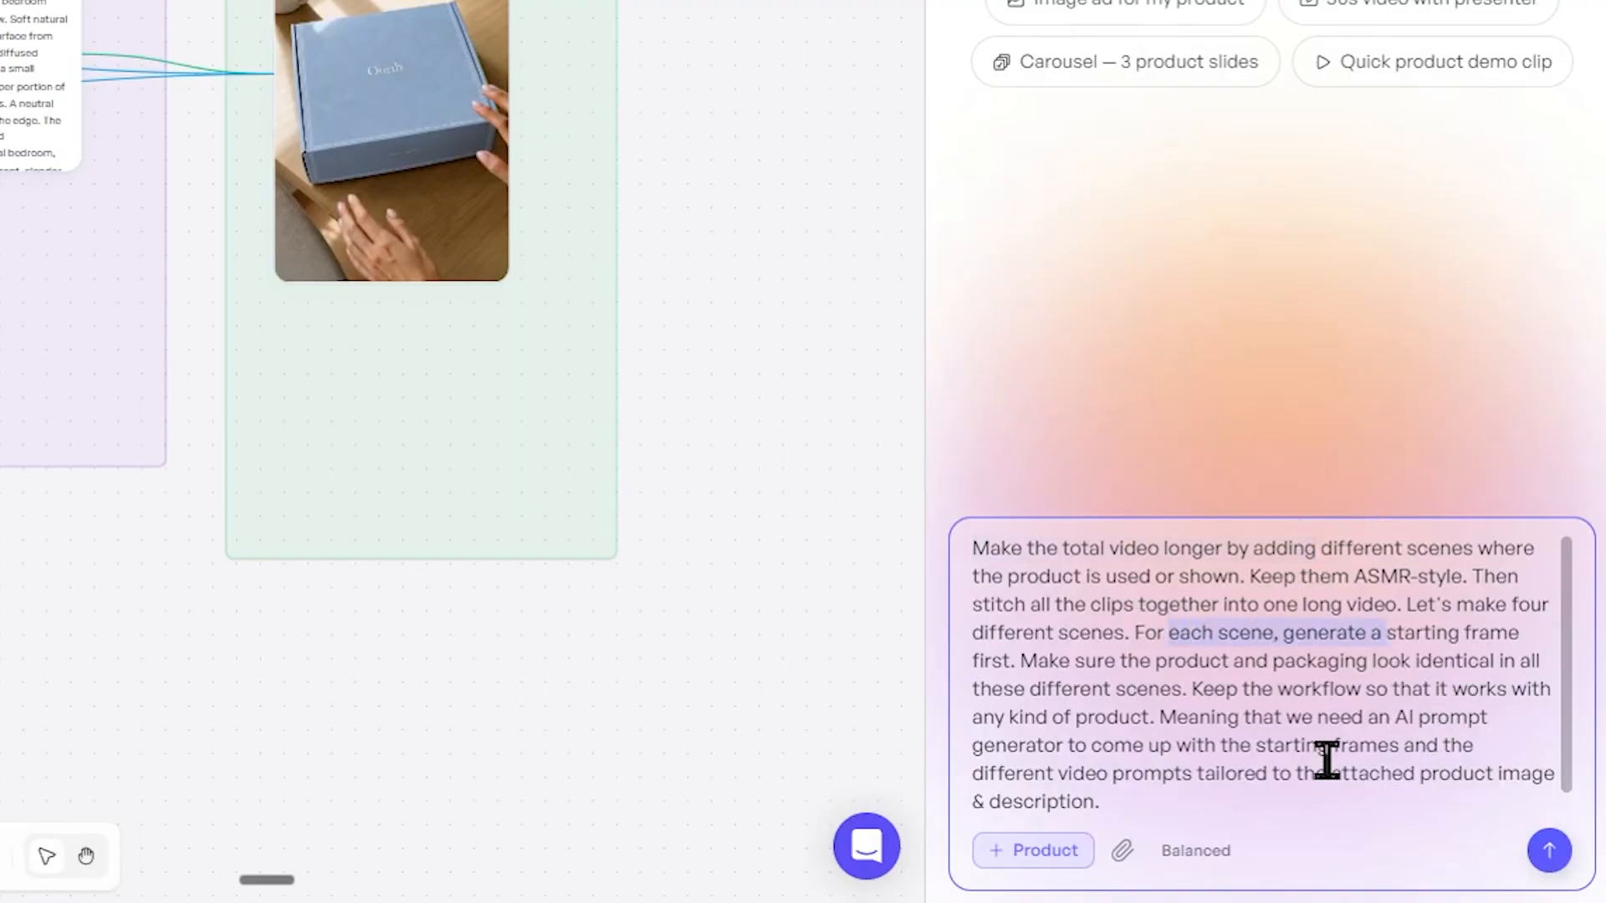
pyautogui.scroll(-1, 1327, 759)
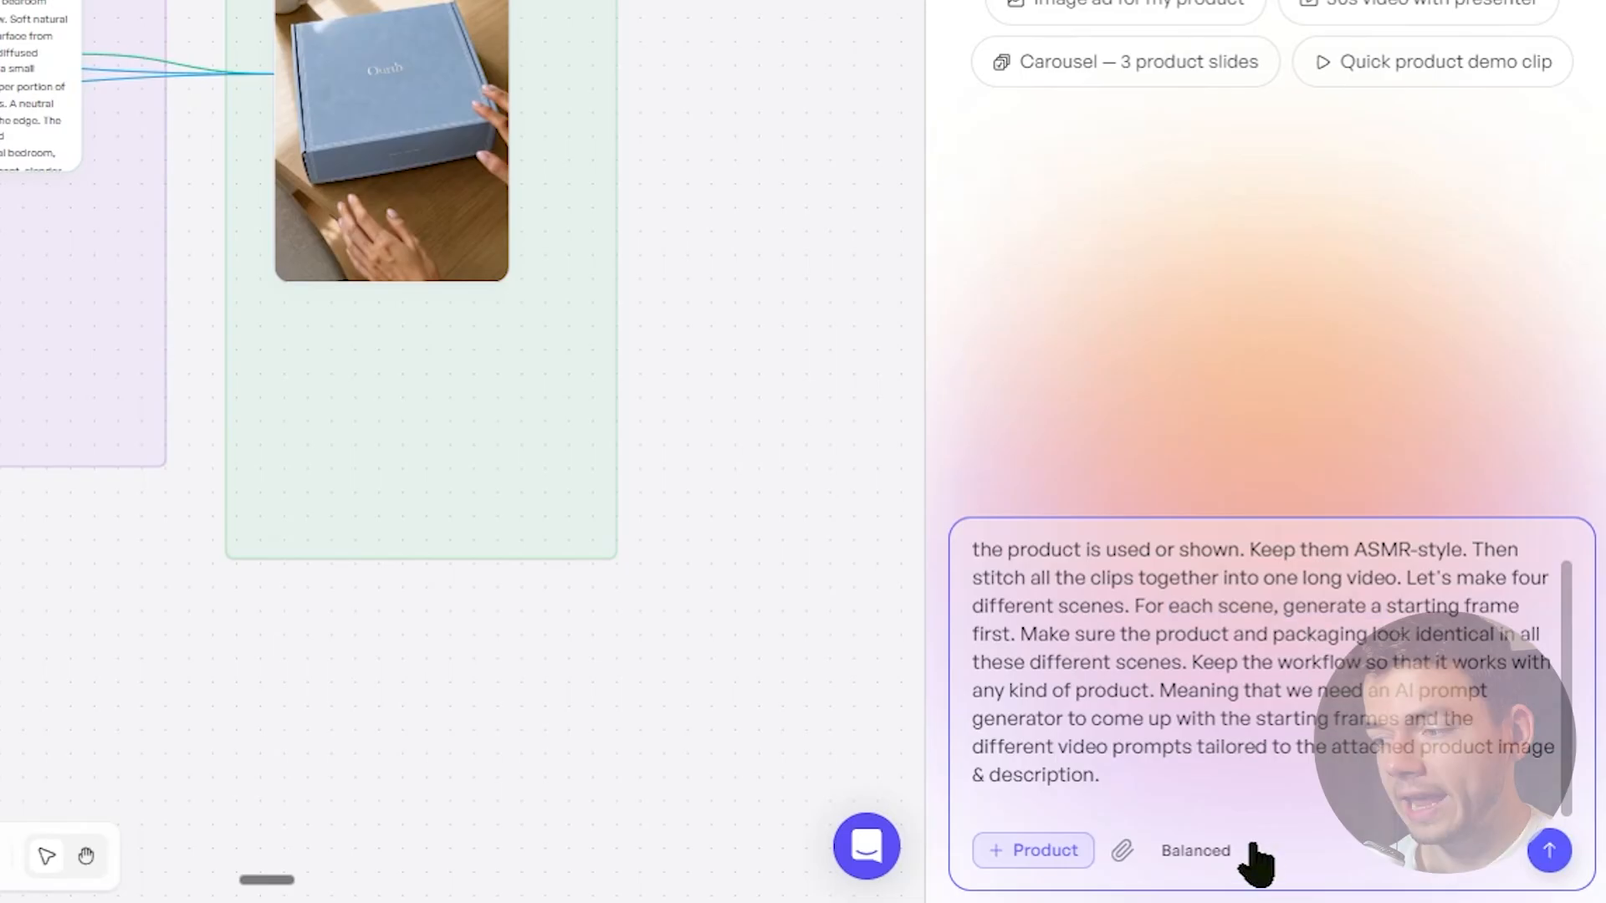
pyautogui.click(1214, 852)
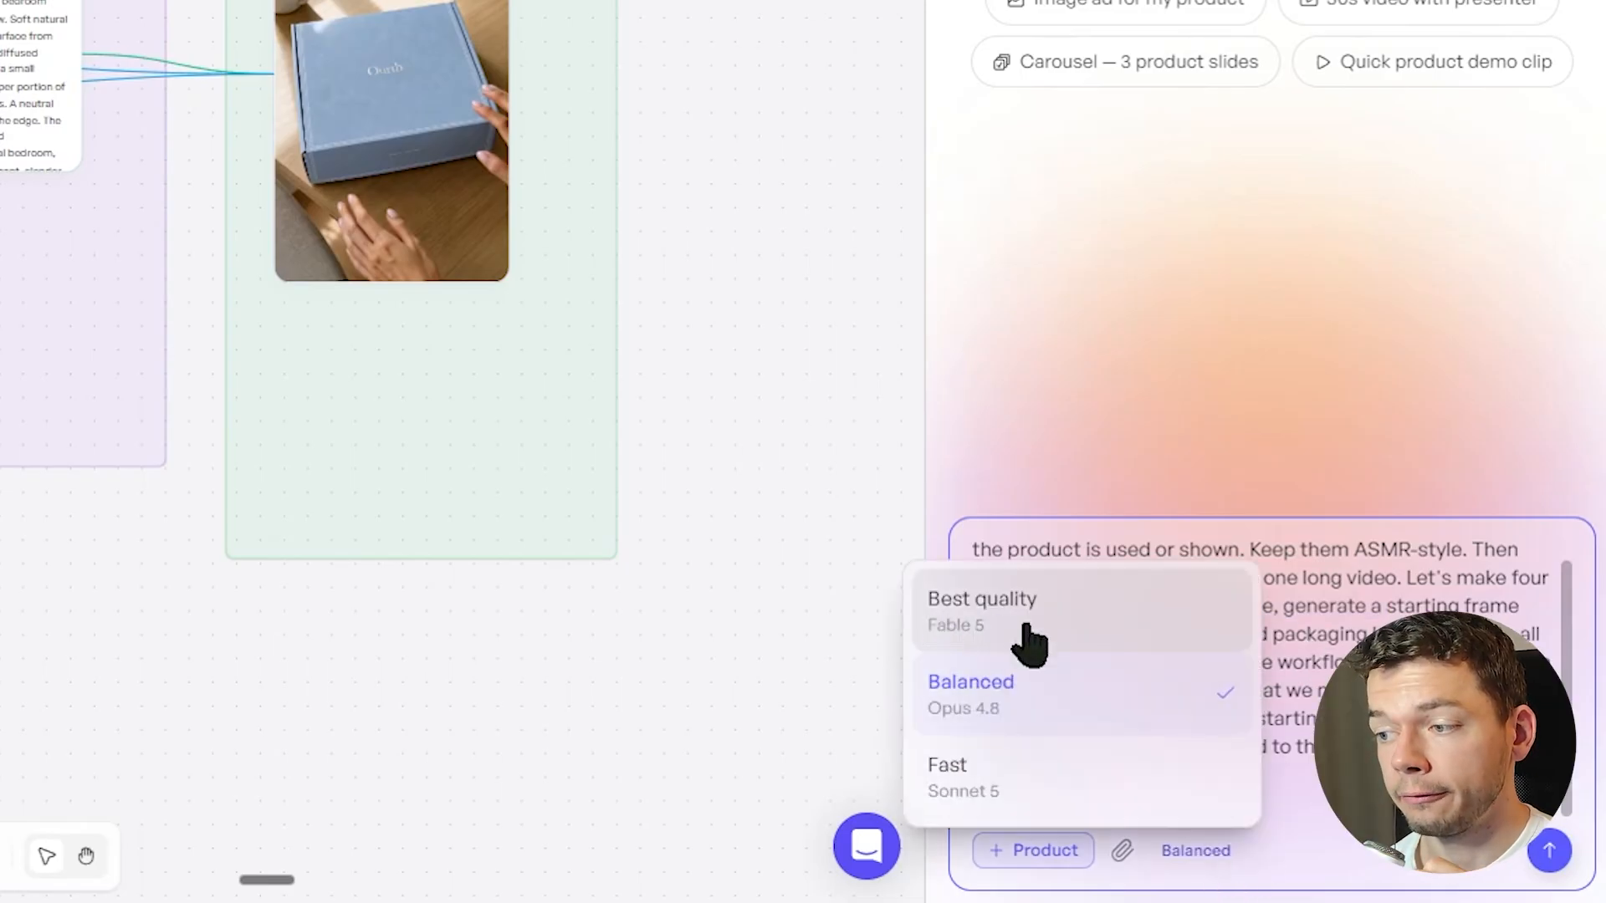
pyautogui.click(1024, 640)
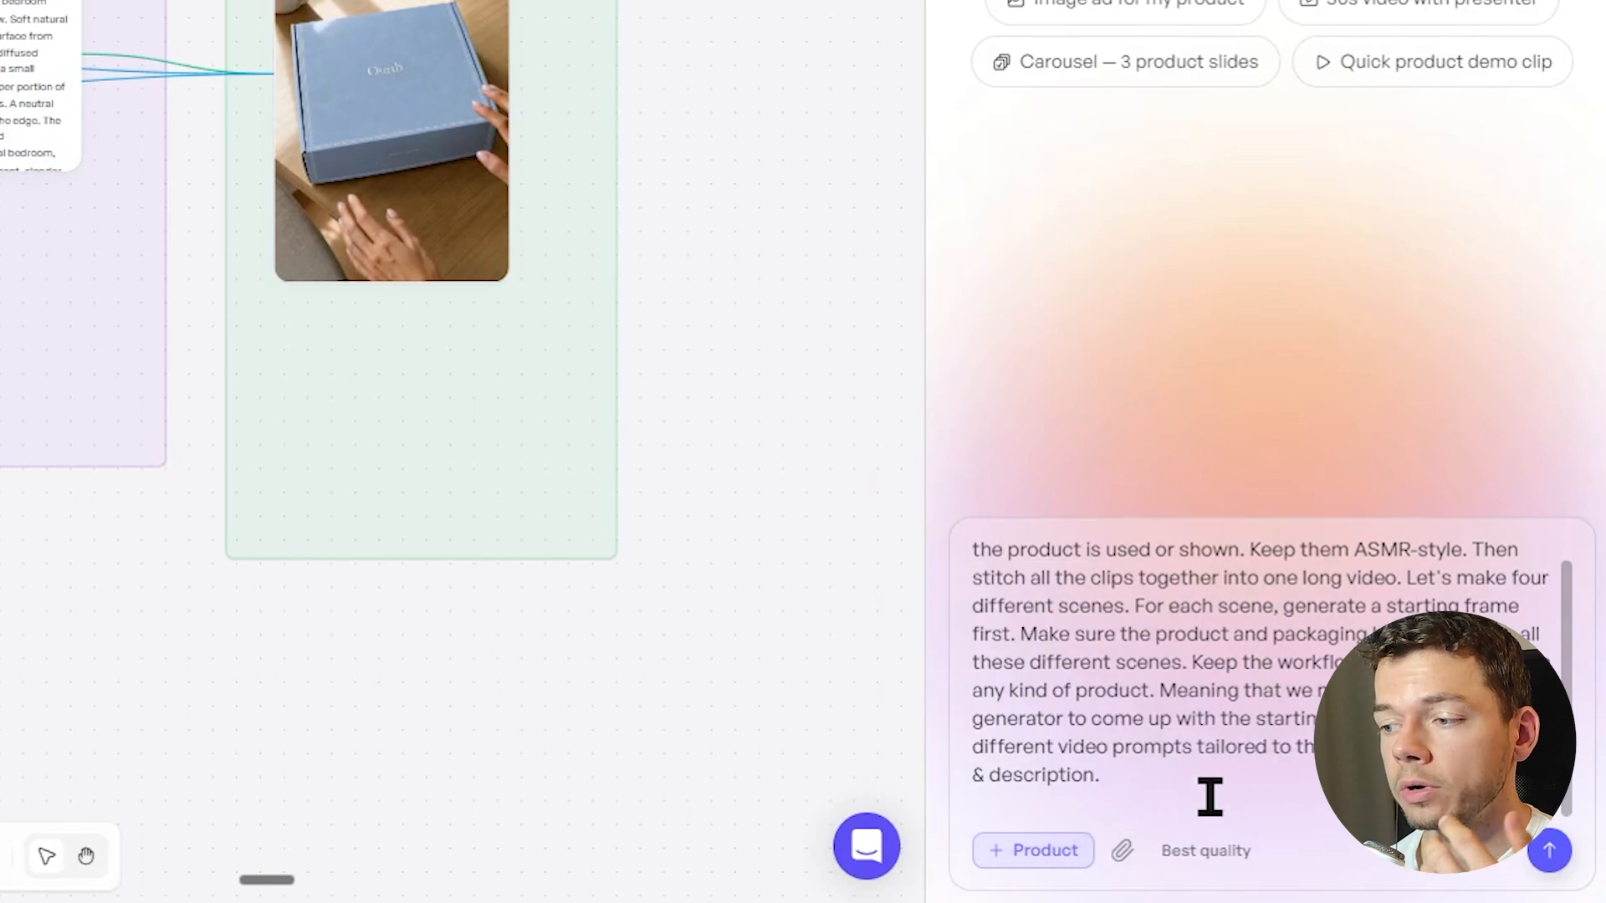
pyautogui.click(1549, 852)
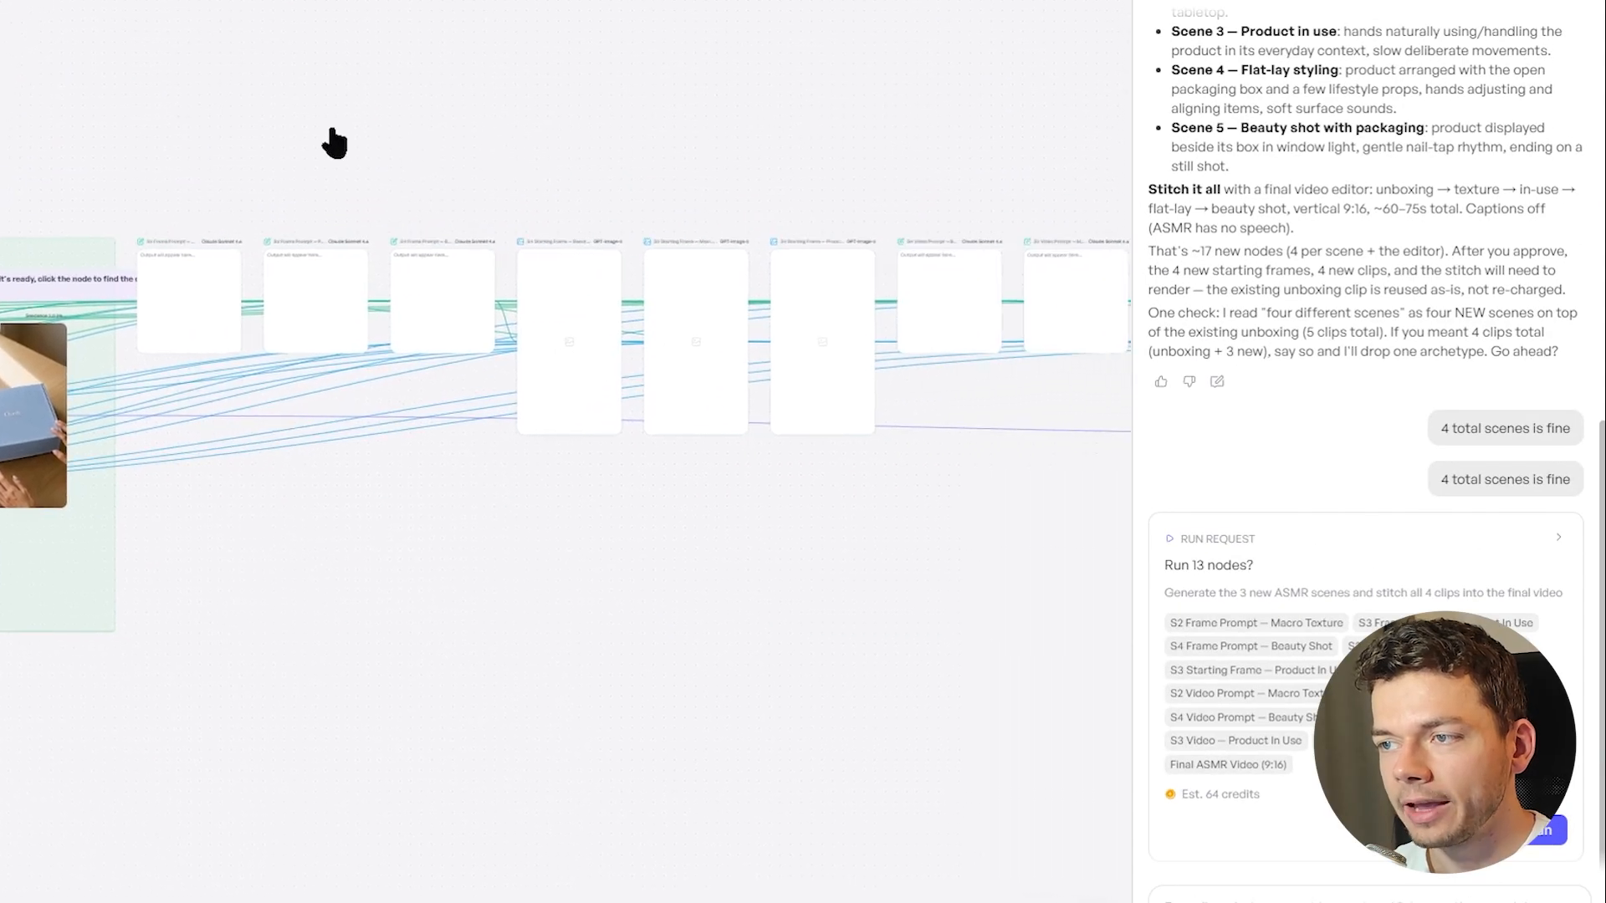
# Examine the scene nodes Copilot added after the original output, following the chain to the Final ASMR Video node
pyautogui.moveTo(335, 142); pyautogui.dragTo(287, 170)
pyautogui.scroll(-3, 606, 219)
pyautogui.moveTo(803, 191); pyautogui.dragTo(578, 222)
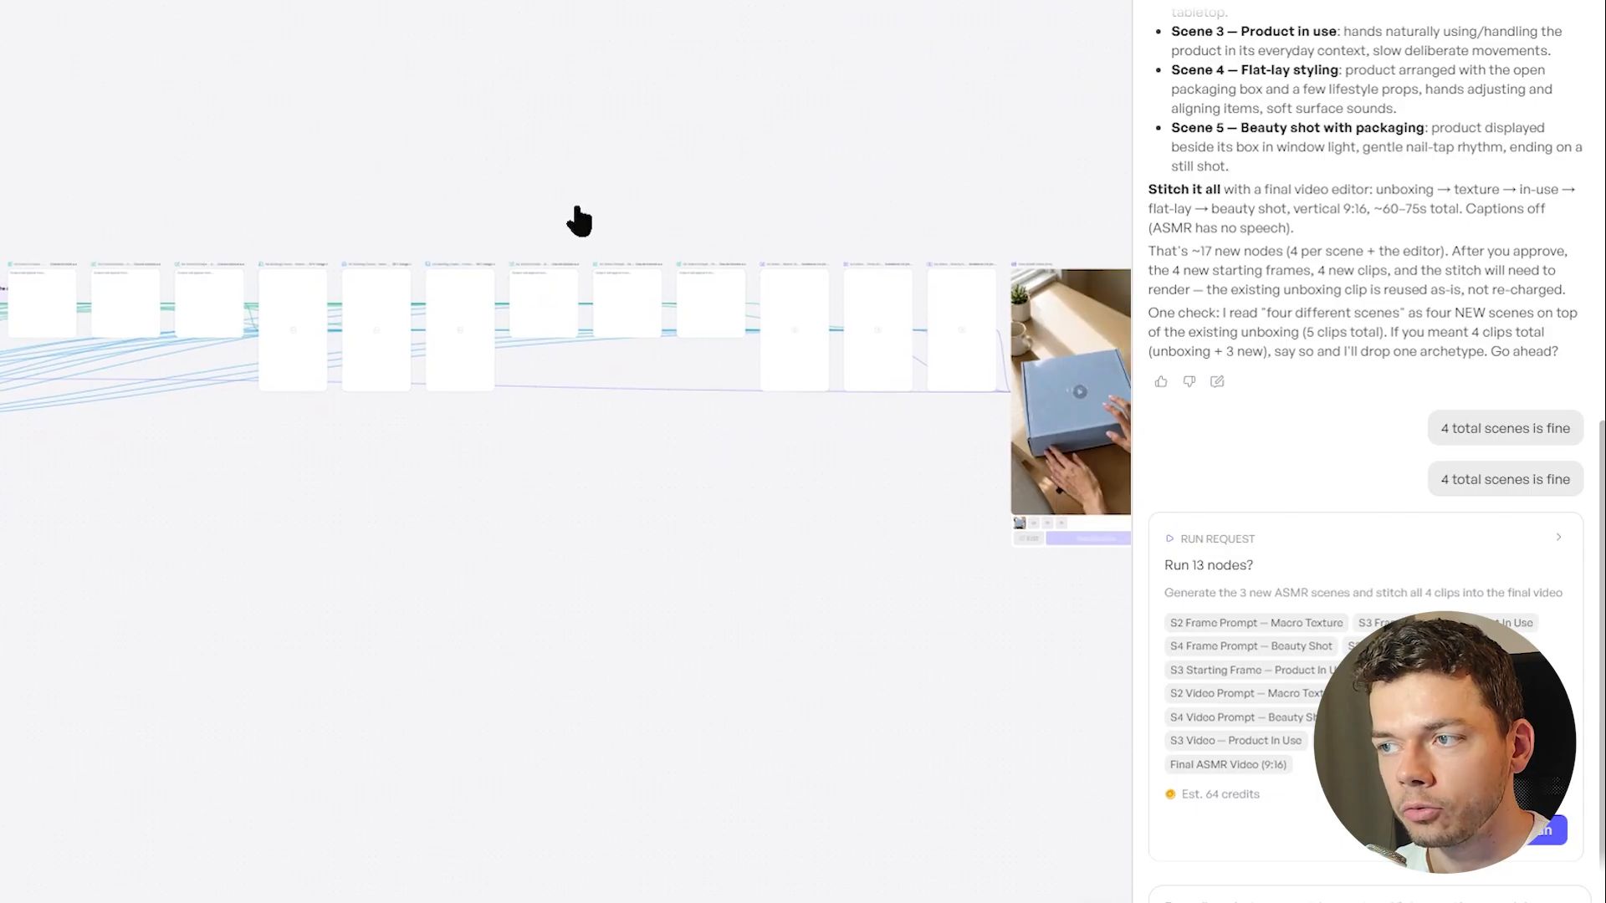
pyautogui.moveTo(666, 187); pyautogui.dragTo(524, 174)
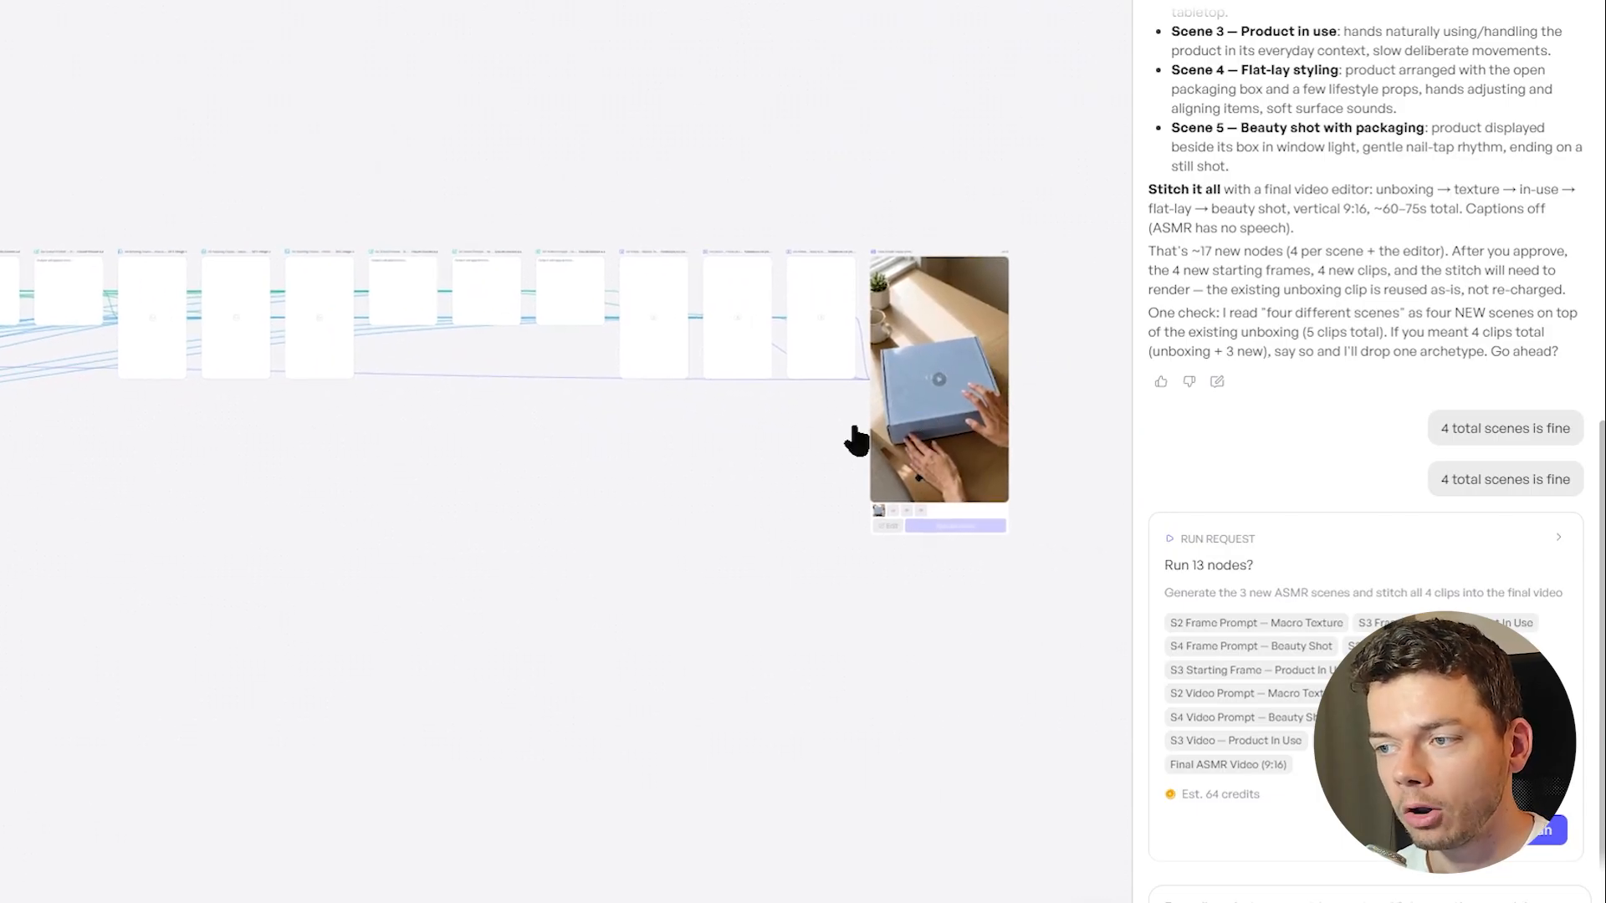
pyautogui.scroll(3, 883, 627)
pyautogui.scroll(2, 828, 505)
pyautogui.moveTo(703, 456); pyautogui.dragTo(532, 590)
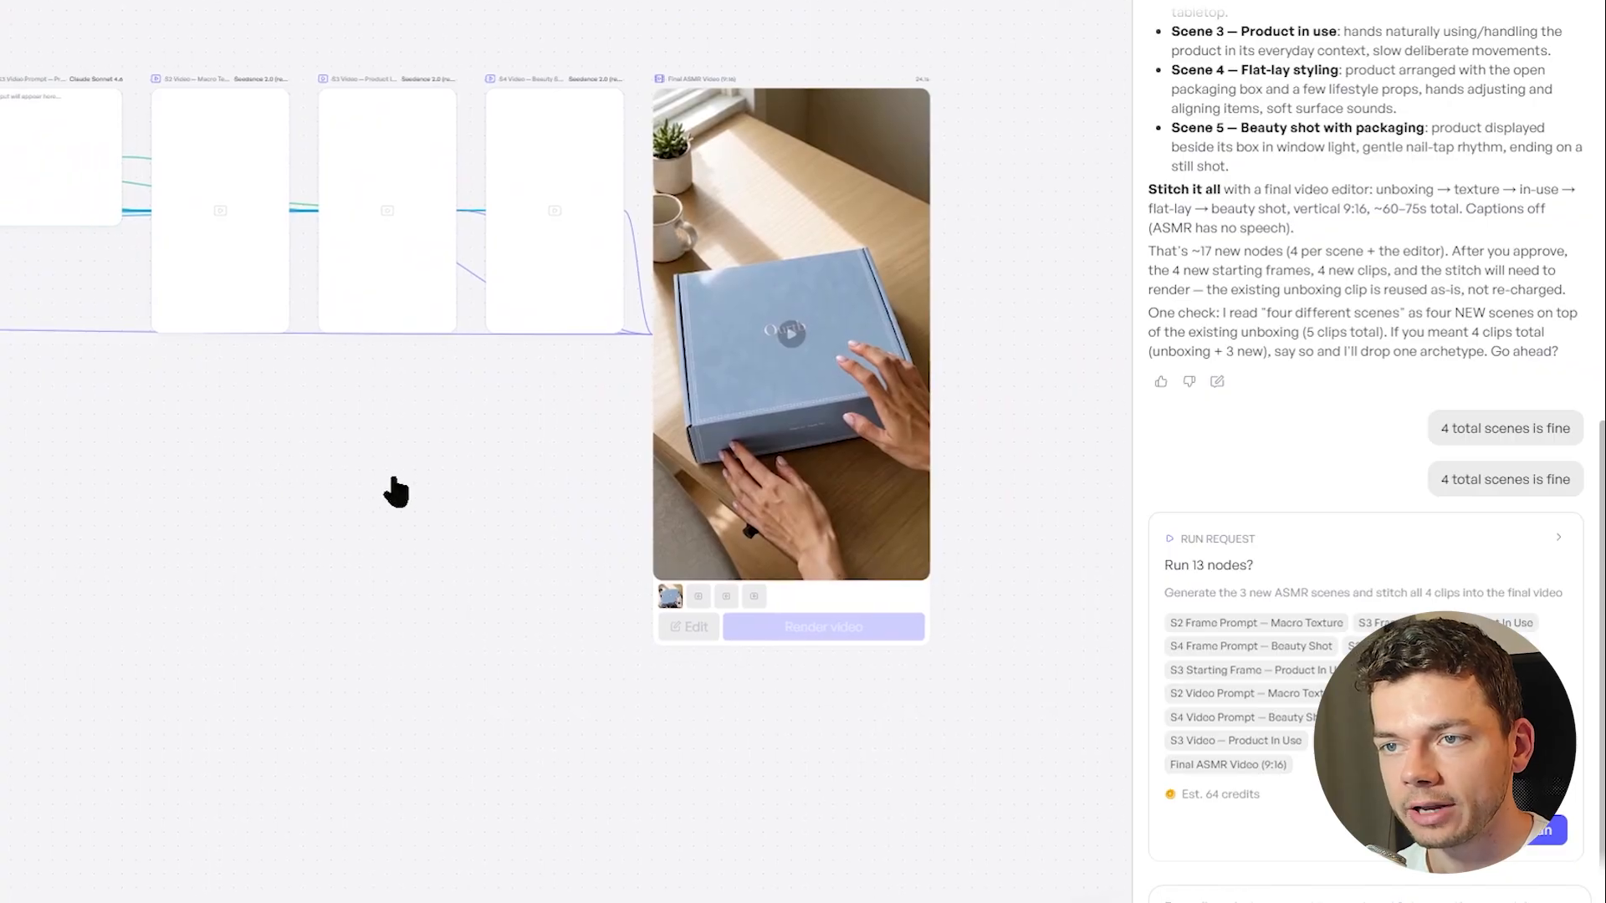
# Trace the extended workflow between the product inputs, starting frame and video prompt nodes, and the final video
pyautogui.scroll(-5, 394, 491)
pyautogui.scroll(4, 498, 241)
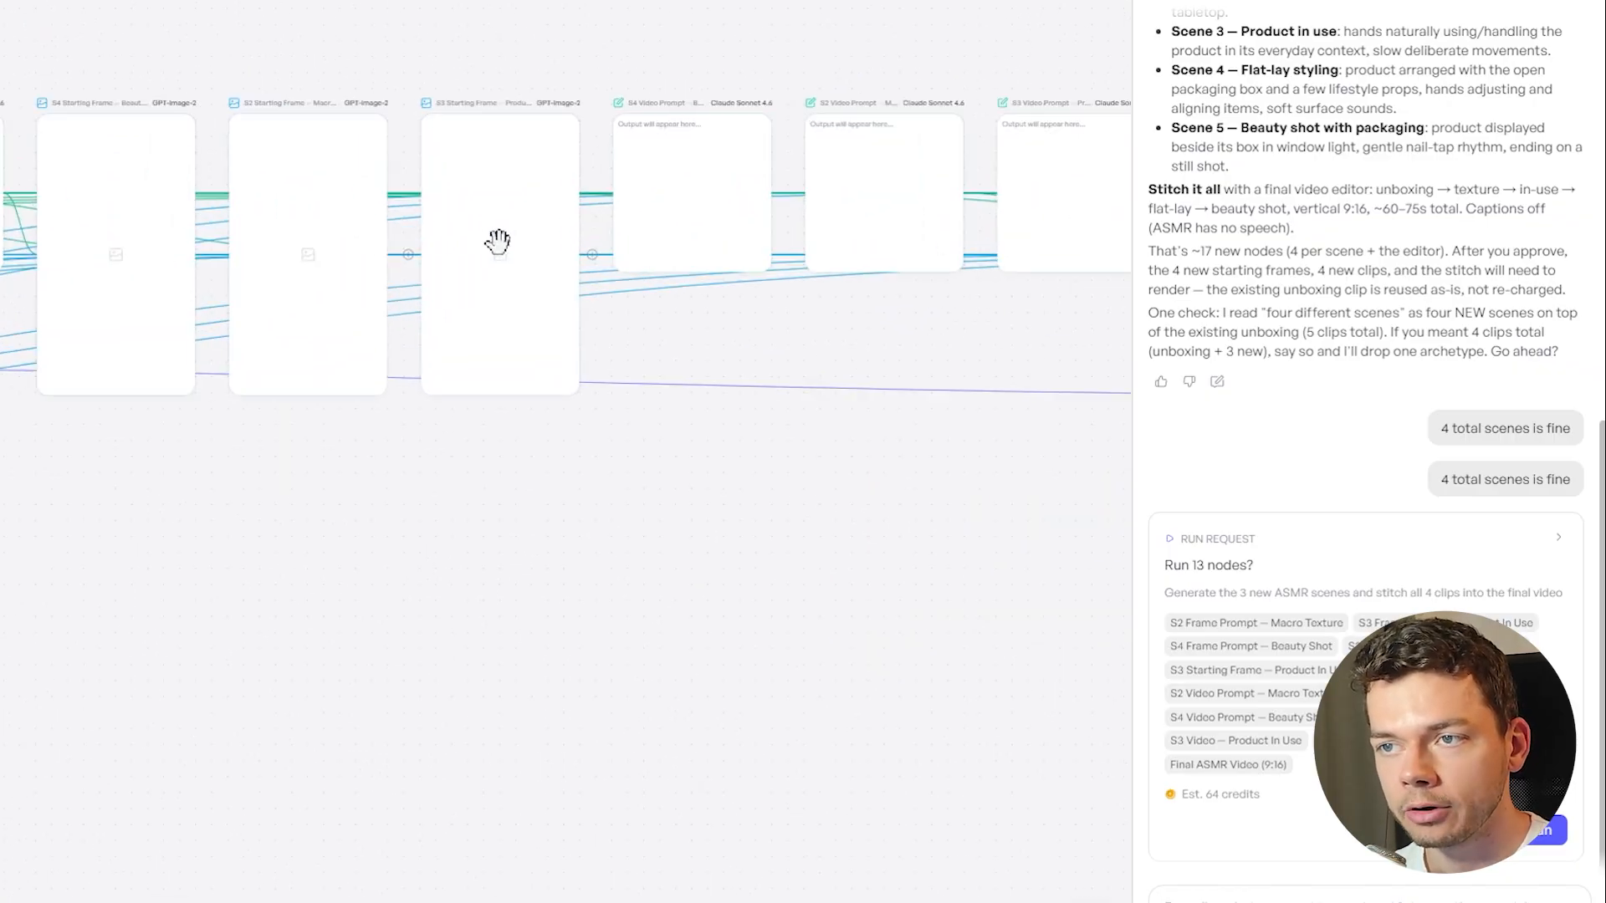
pyautogui.moveTo(720, 510); pyautogui.dragTo(534, 627)
pyautogui.scroll(-5, 260, 655)
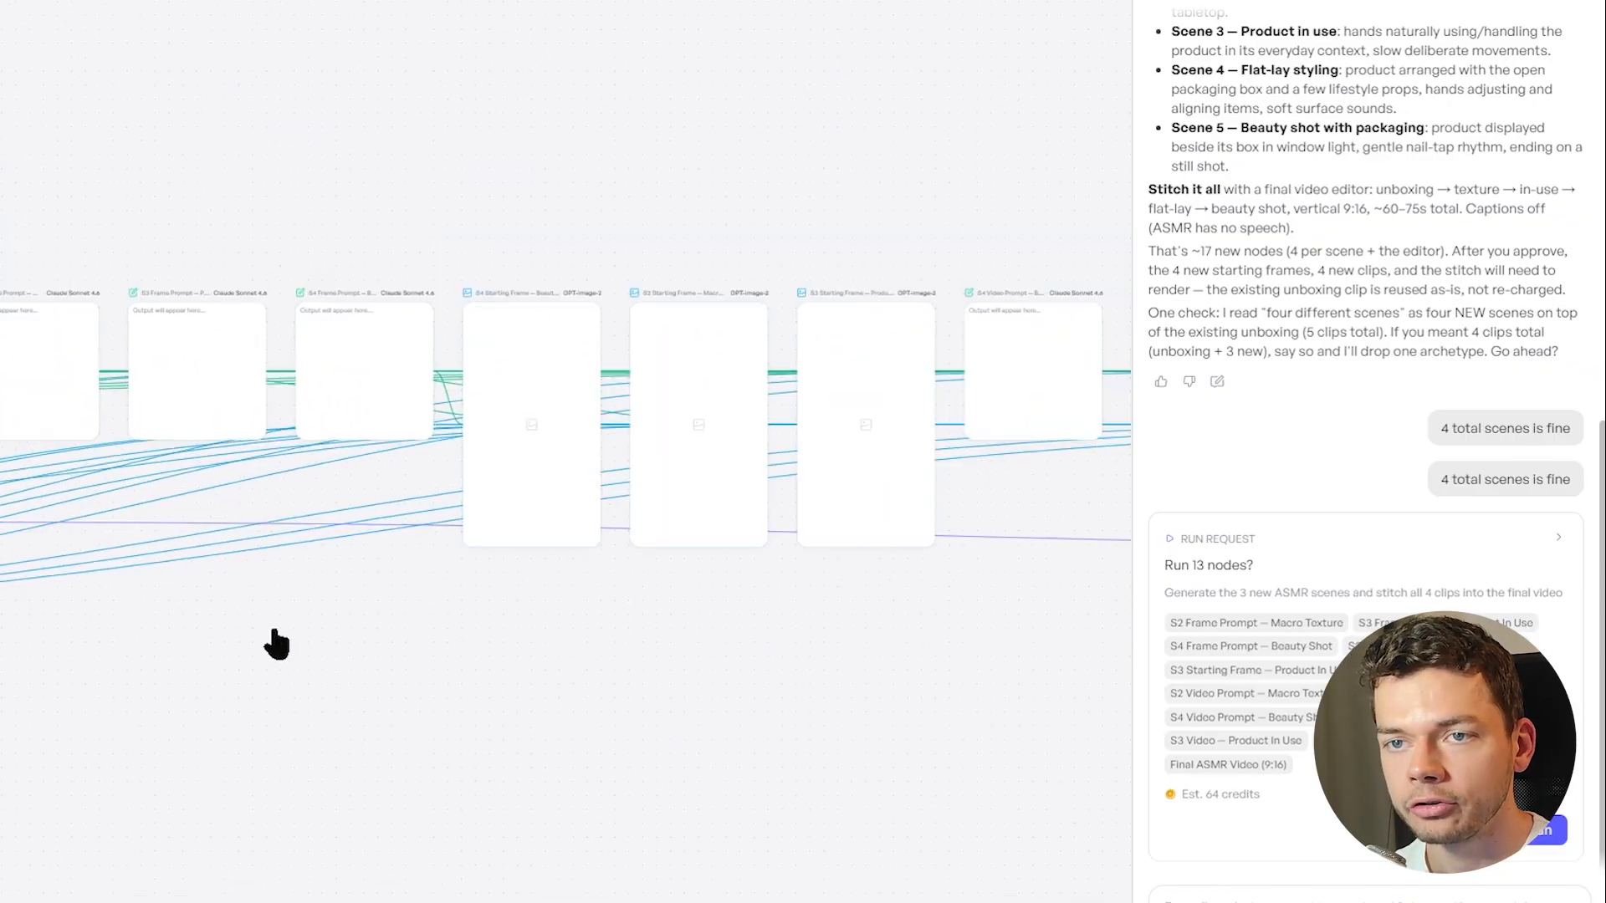
pyautogui.moveTo(265, 731); pyautogui.dragTo(817, 641)
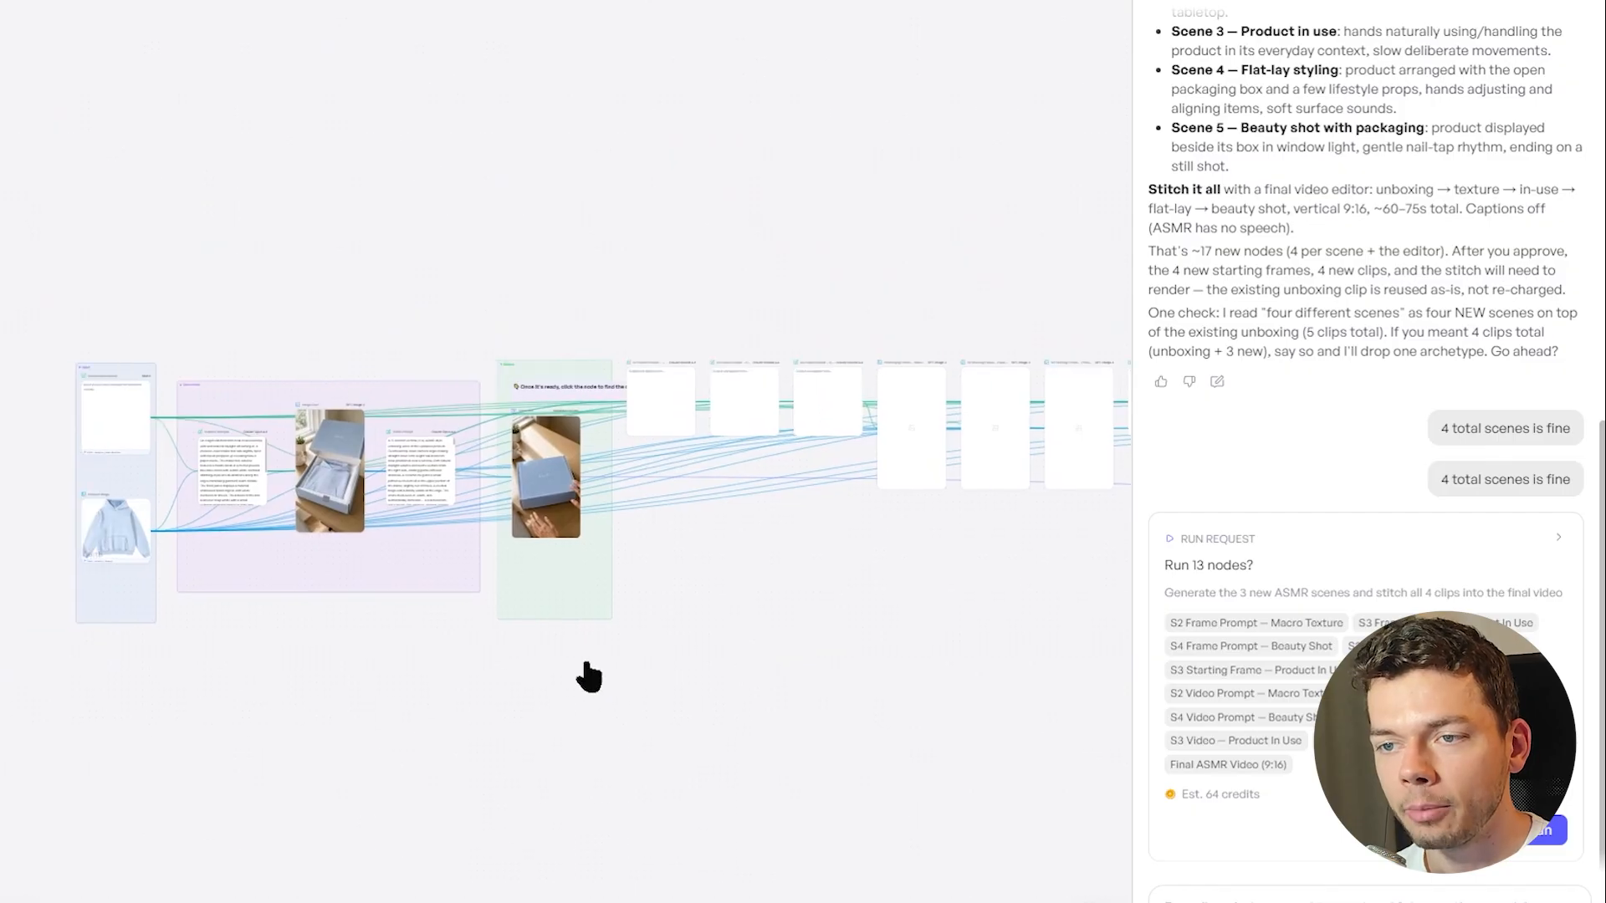
pyautogui.moveTo(464, 702); pyautogui.dragTo(531, 673)
pyautogui.scroll(2, 445, 583)
pyautogui.scroll(2, 444, 583)
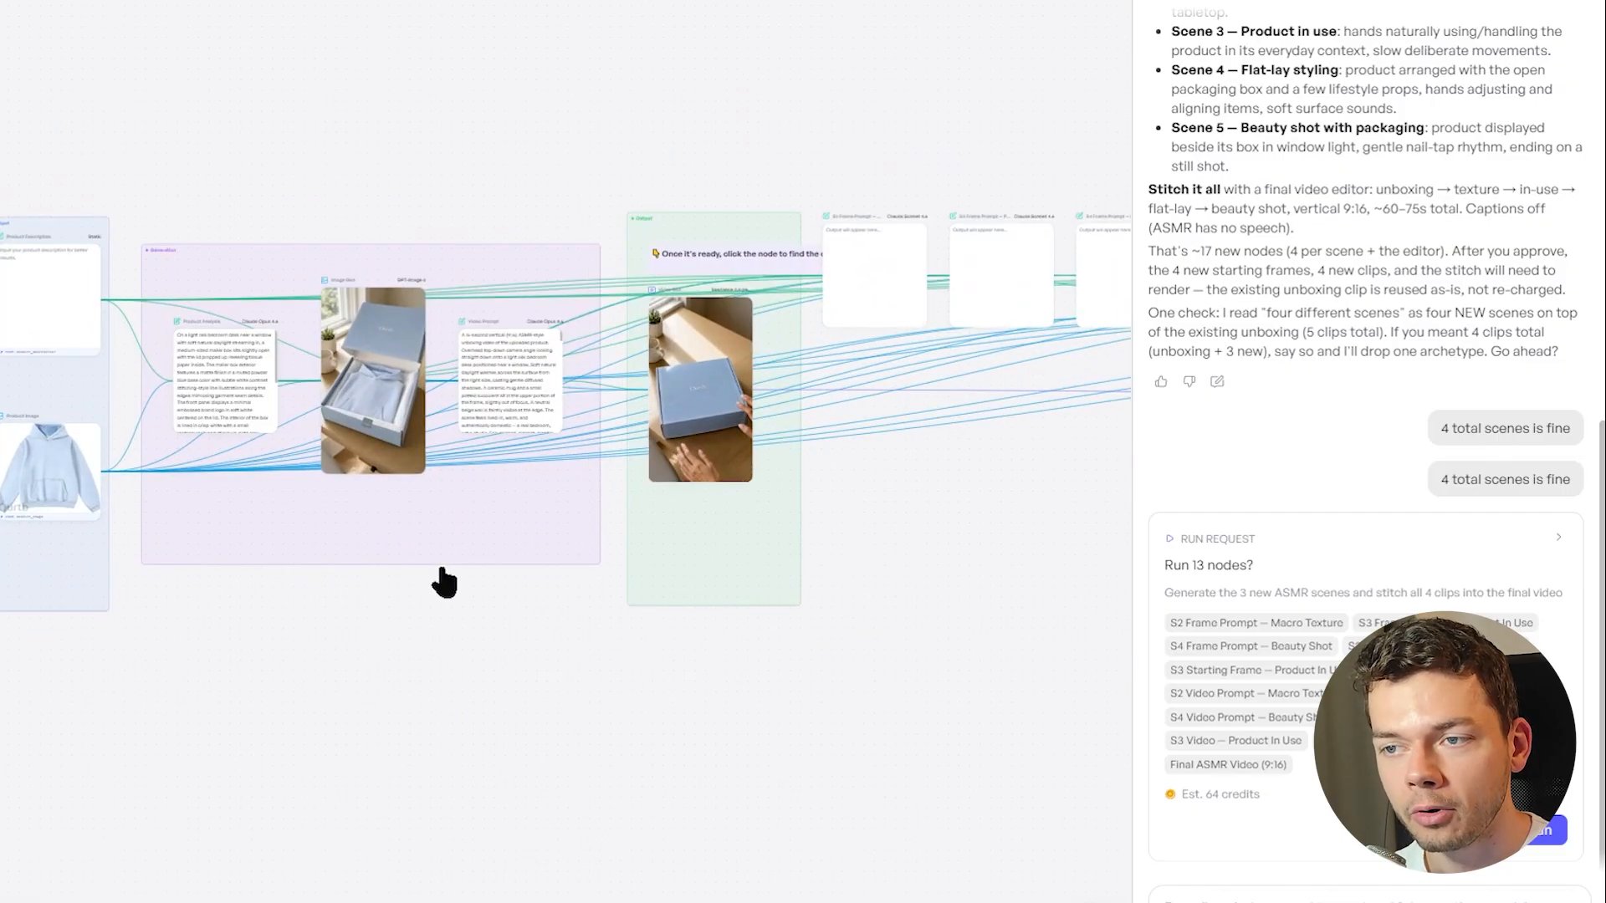
pyautogui.scroll(-2, 888, 640)
pyautogui.moveTo(1004, 591); pyautogui.dragTo(596, 686)
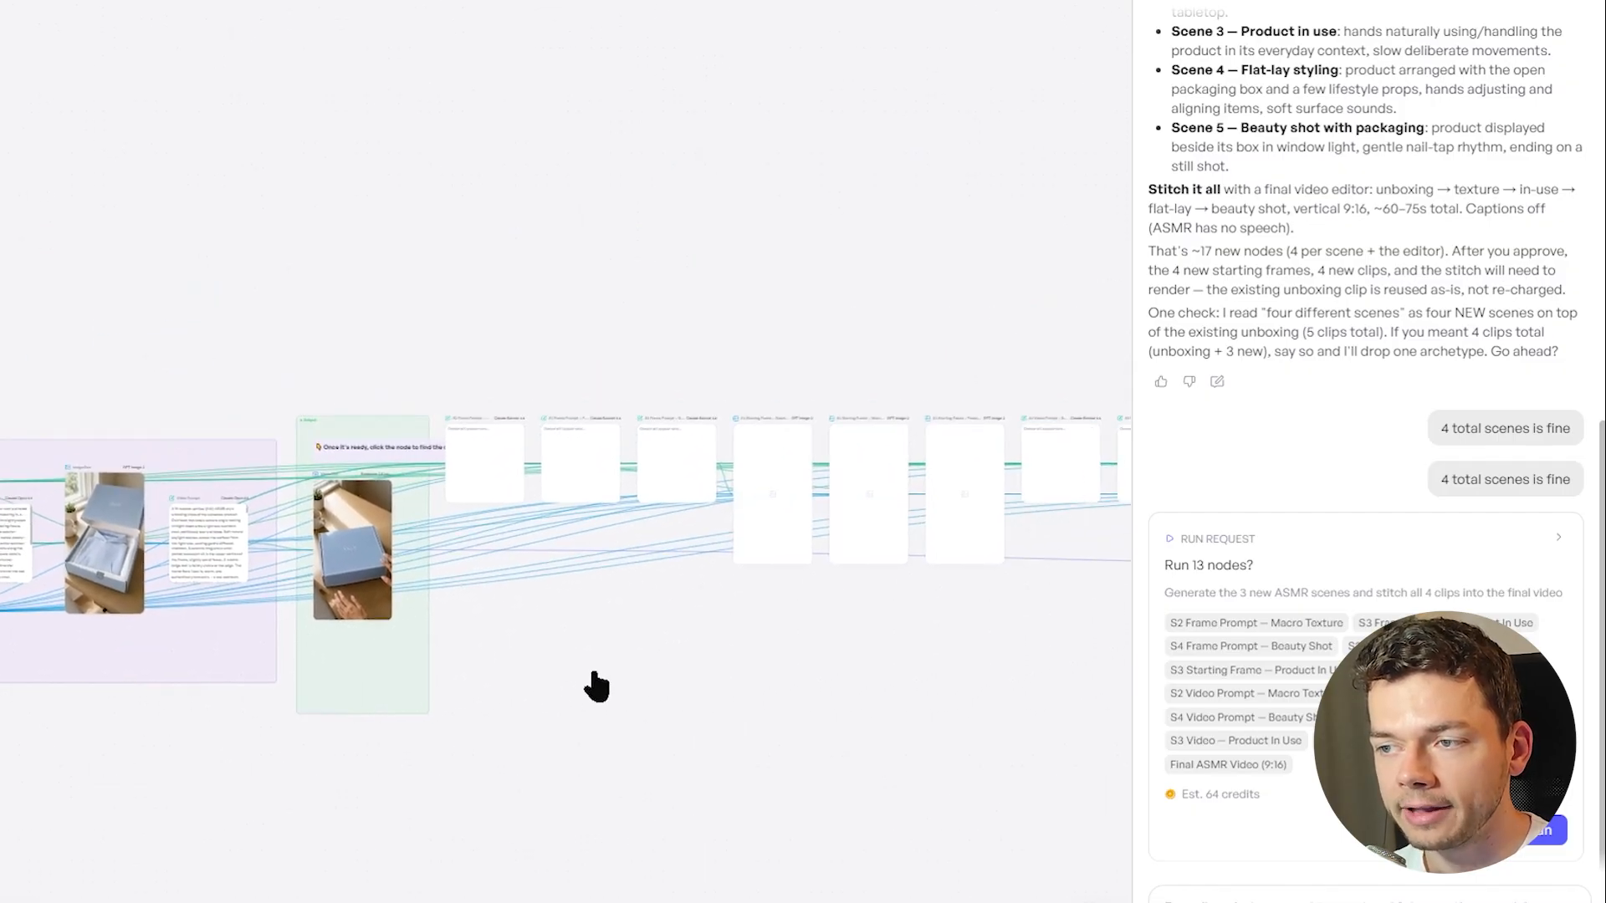
pyautogui.hscroll(-5, 710, 710)
pyautogui.scroll(3, 171, 473)
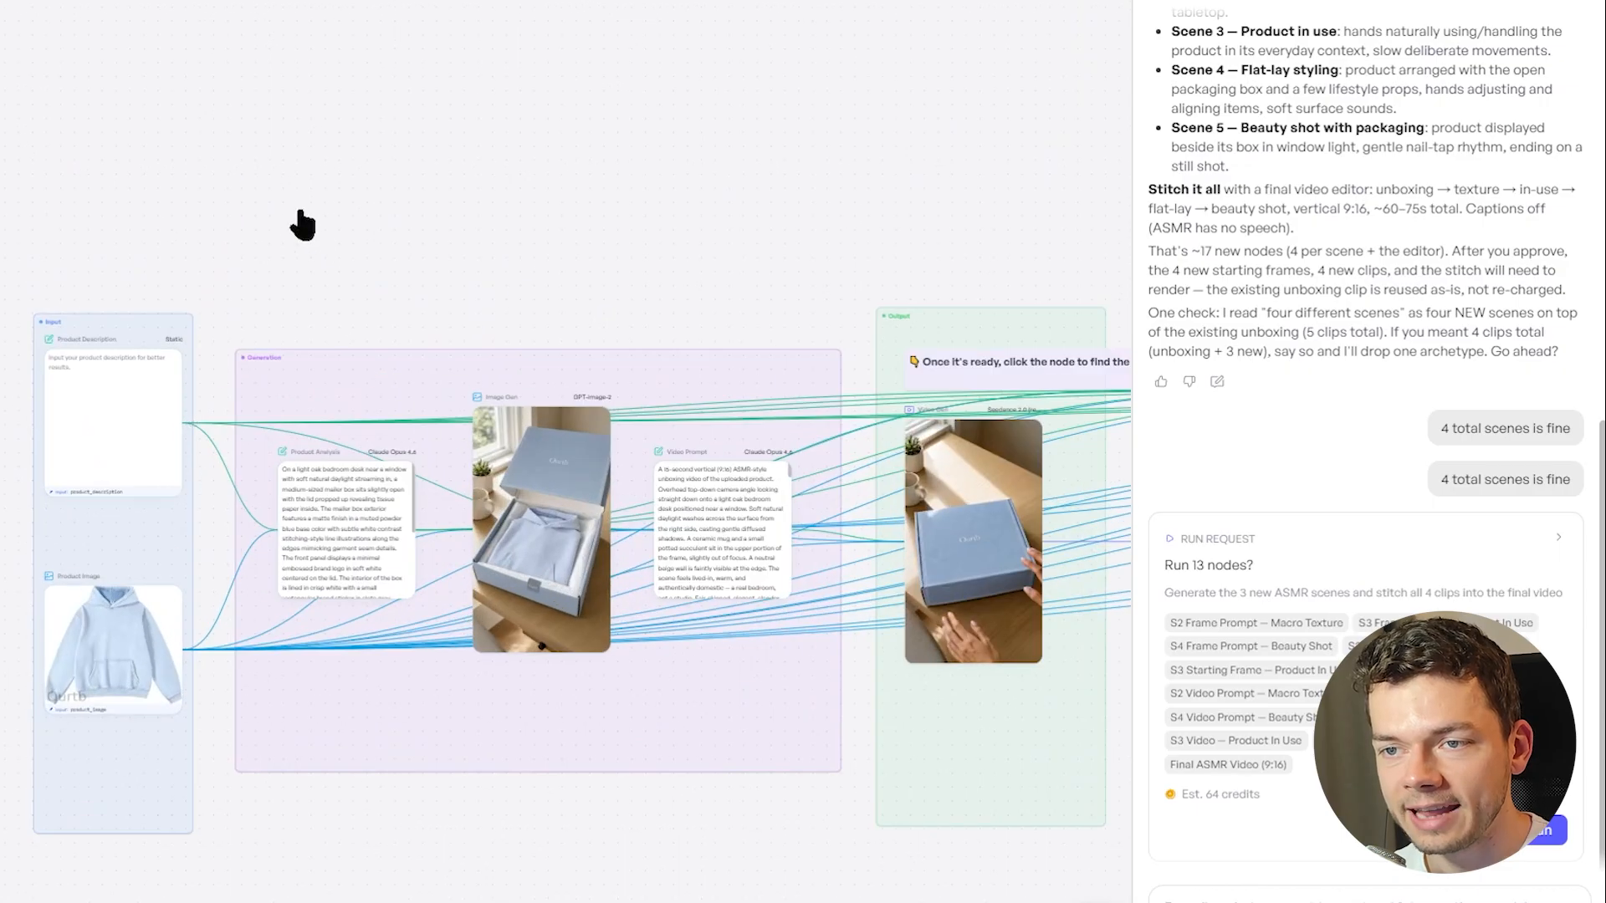
pyautogui.hscroll(7, 786, 242)
pyautogui.scroll(-3, 621, 477)
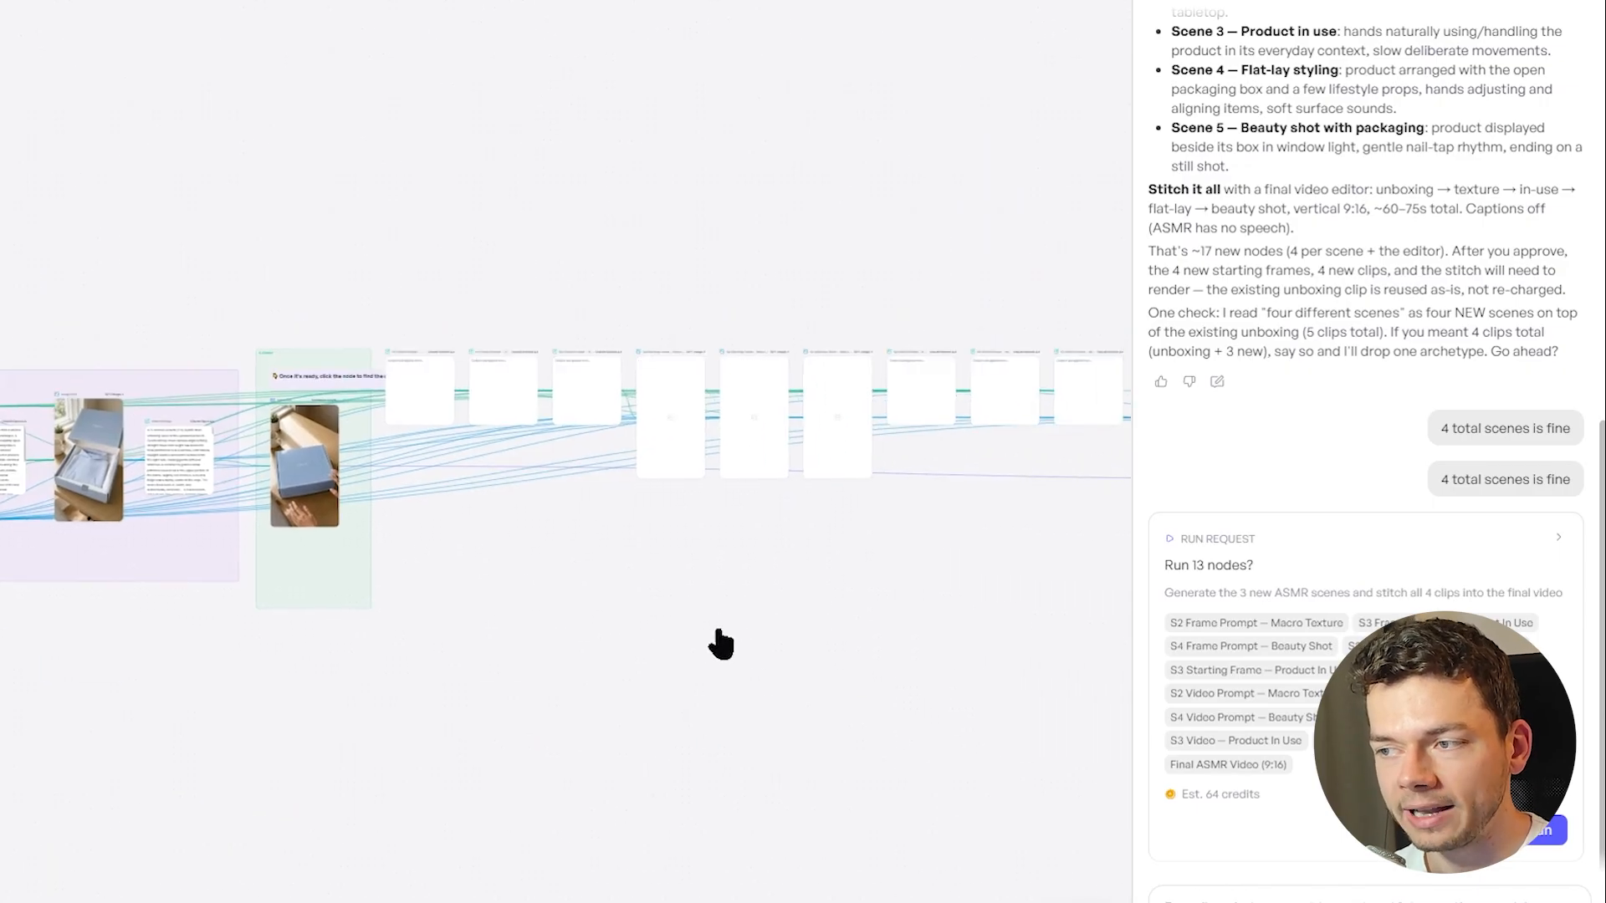
pyautogui.hscroll(10, 721, 645)
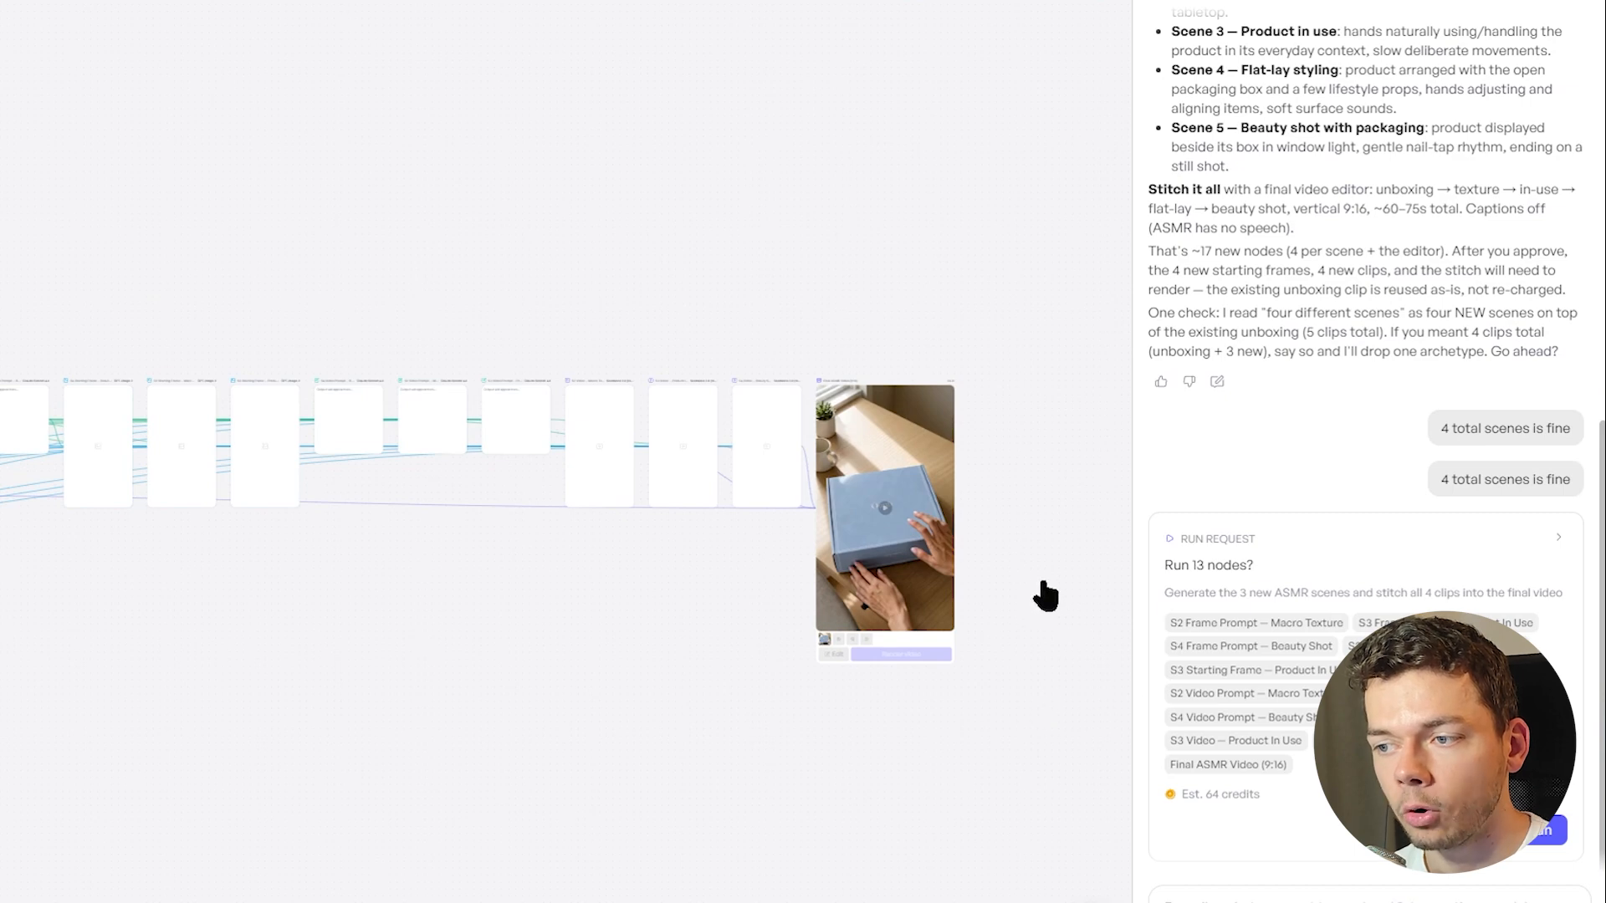
# Approve Copilot's run request for the 13 nodes that generate three new ASMR scenes and stitch all four clips
pyautogui.scroll(3, 1046, 596)
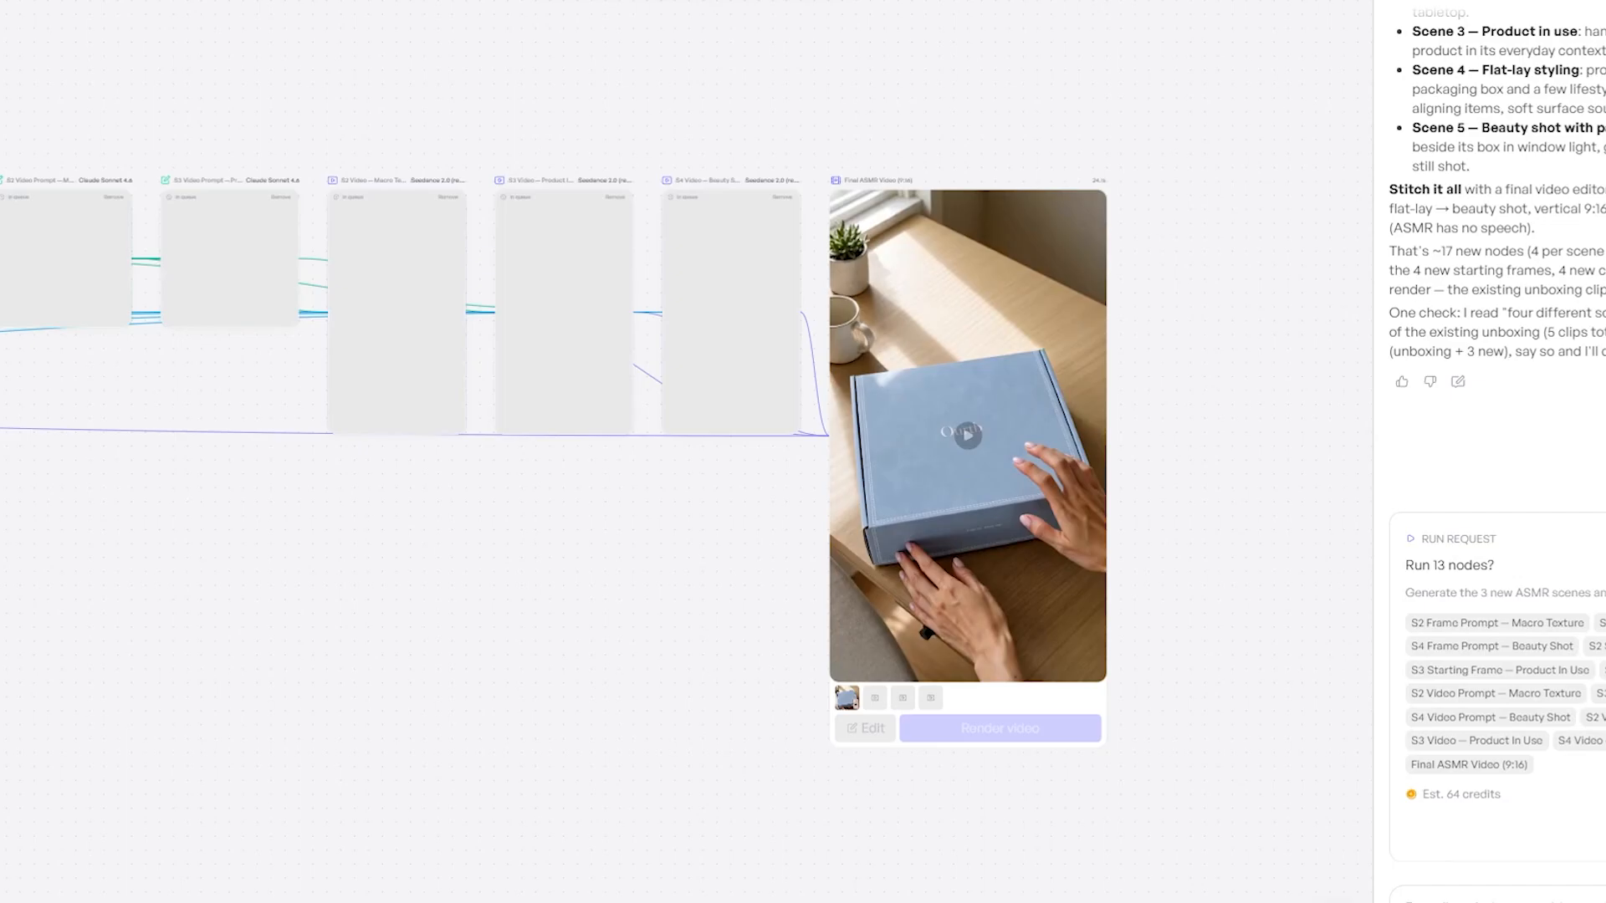
pyautogui.click(1536, 841)
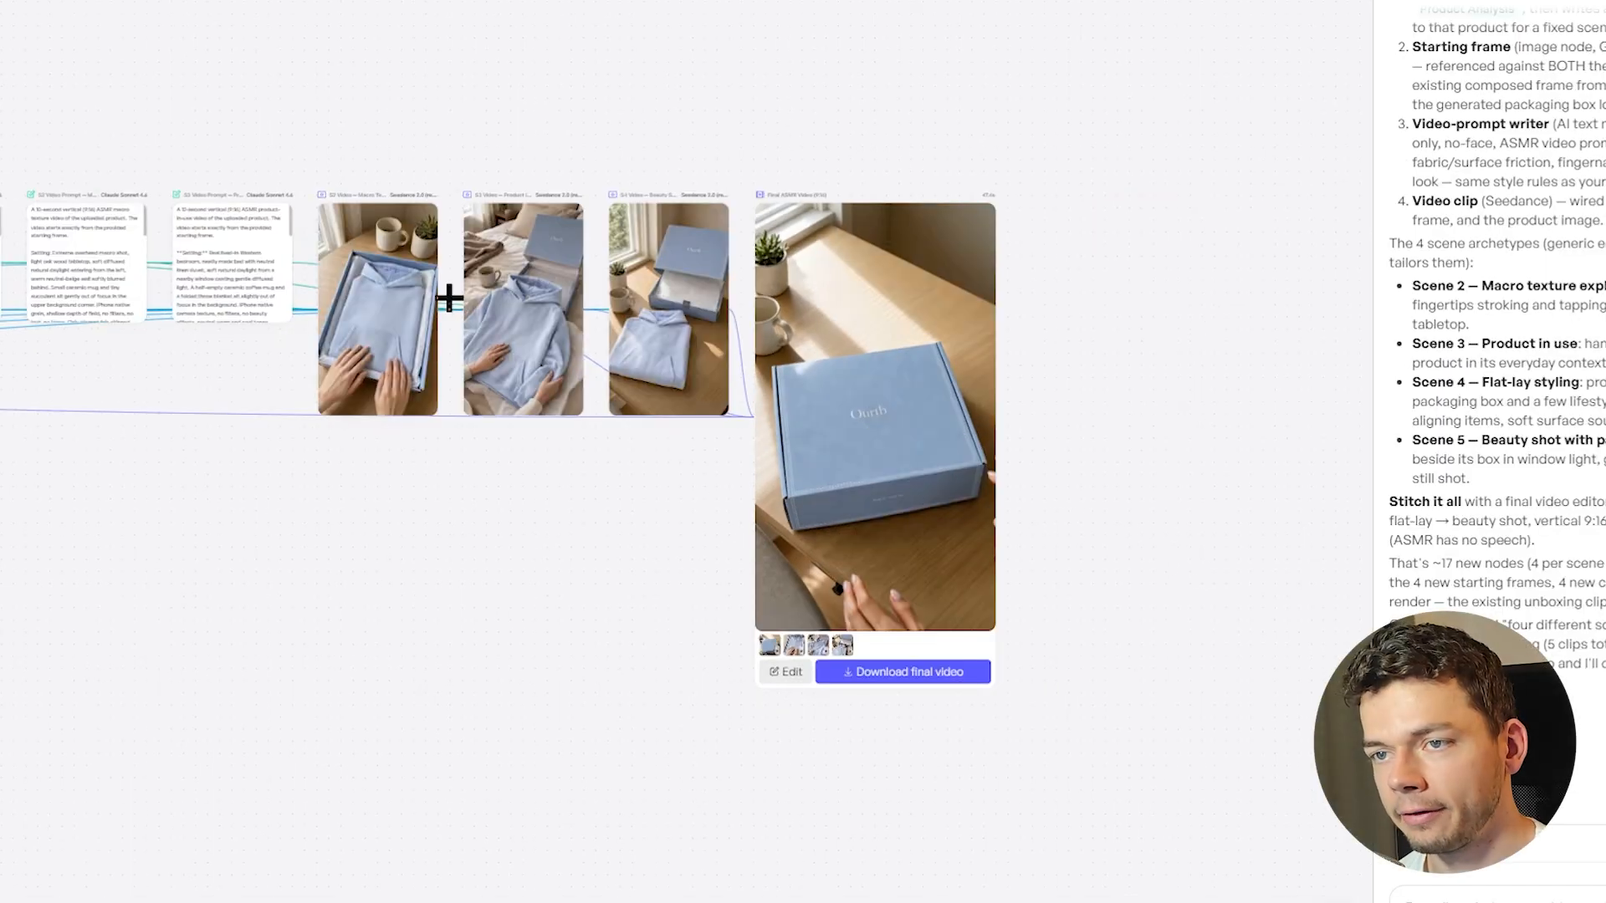
pyautogui.hscroll(-2, 480, 602)
pyautogui.scroll(-5, 599, 444)
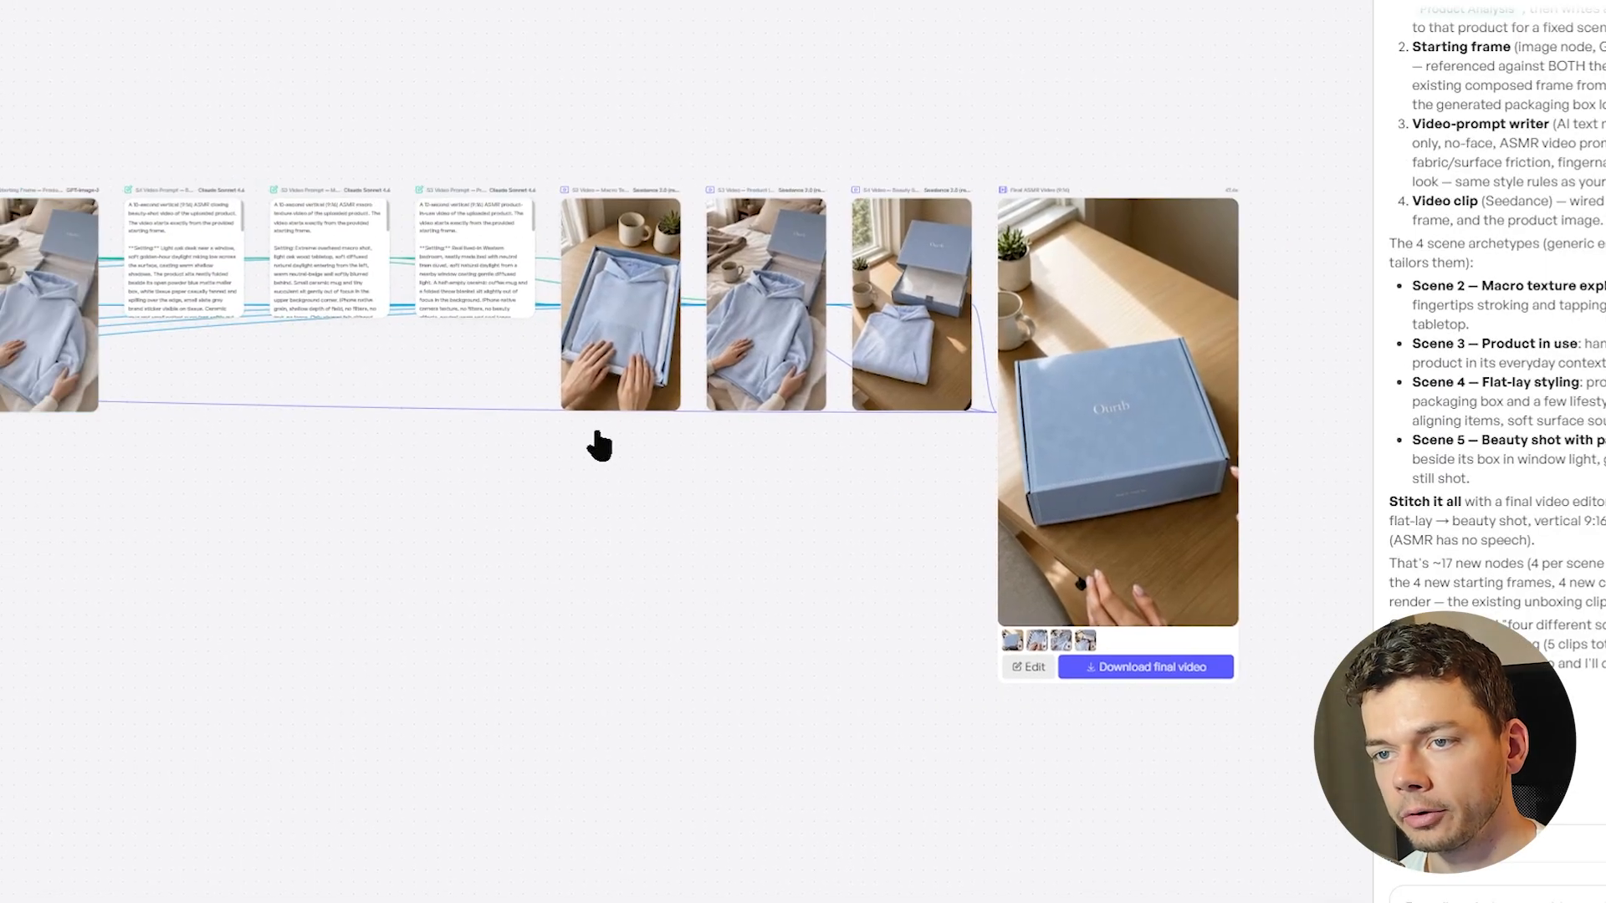
# Review the generated scene clips and play the stitched Final ASMR Video
pyautogui.moveTo(663, 485); pyautogui.dragTo(853, 317)
pyautogui.moveTo(816, 409); pyautogui.dragTo(299, 482)
pyautogui.moveTo(1104, 355); pyautogui.dragTo(1087, 454)
pyautogui.scroll(5, 986, 438)
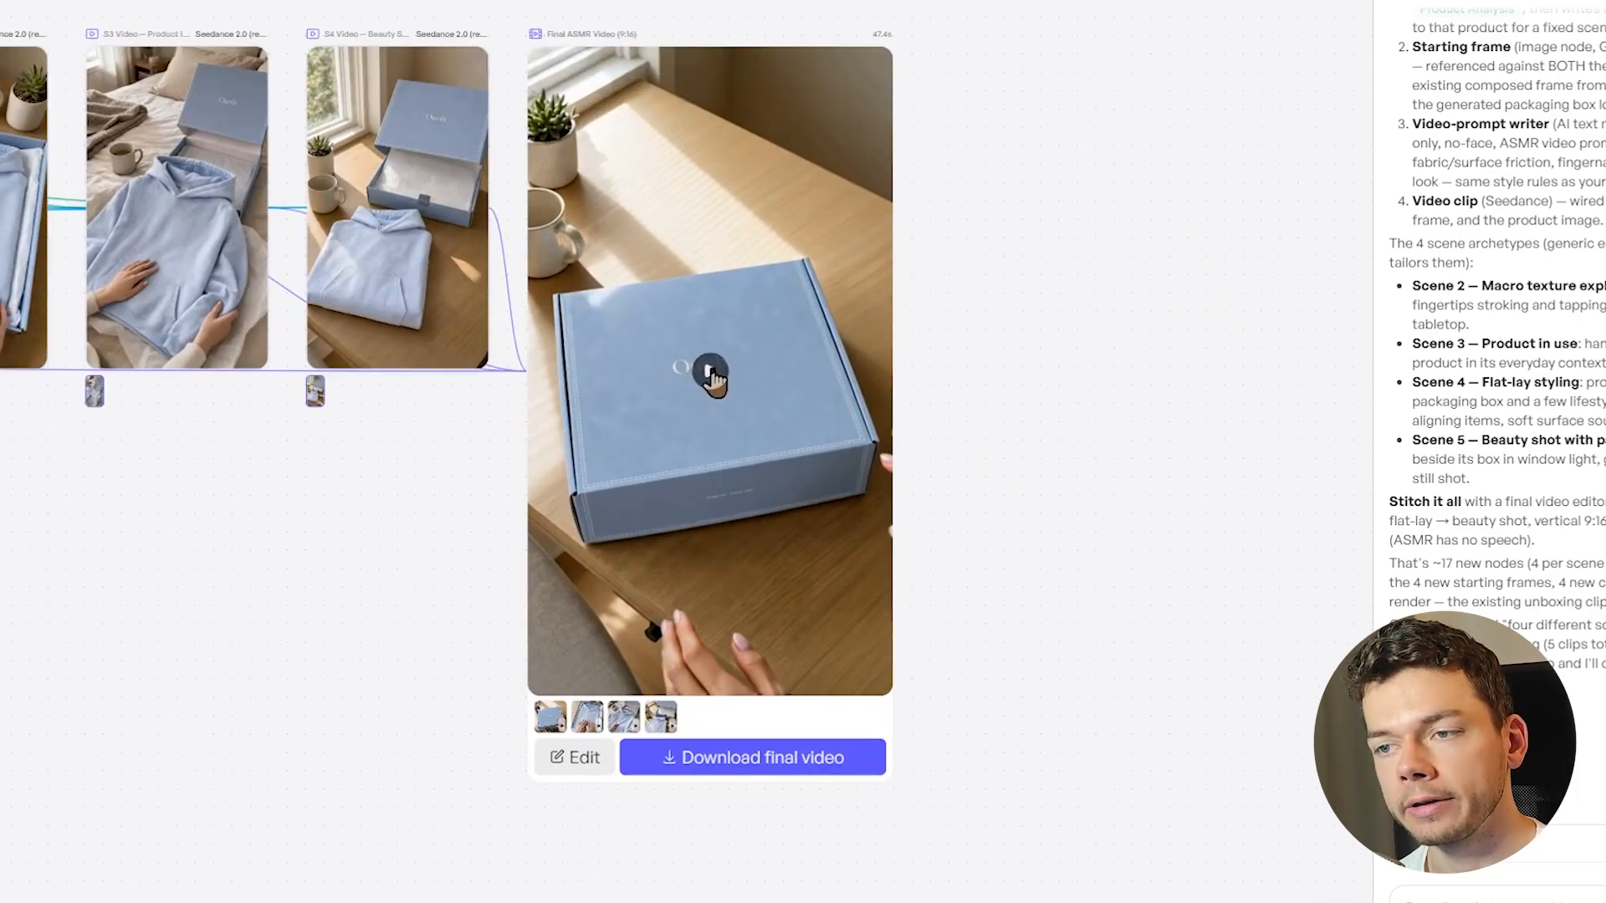
pyautogui.click(711, 373)
pyautogui.scroll(2, 896, 345)
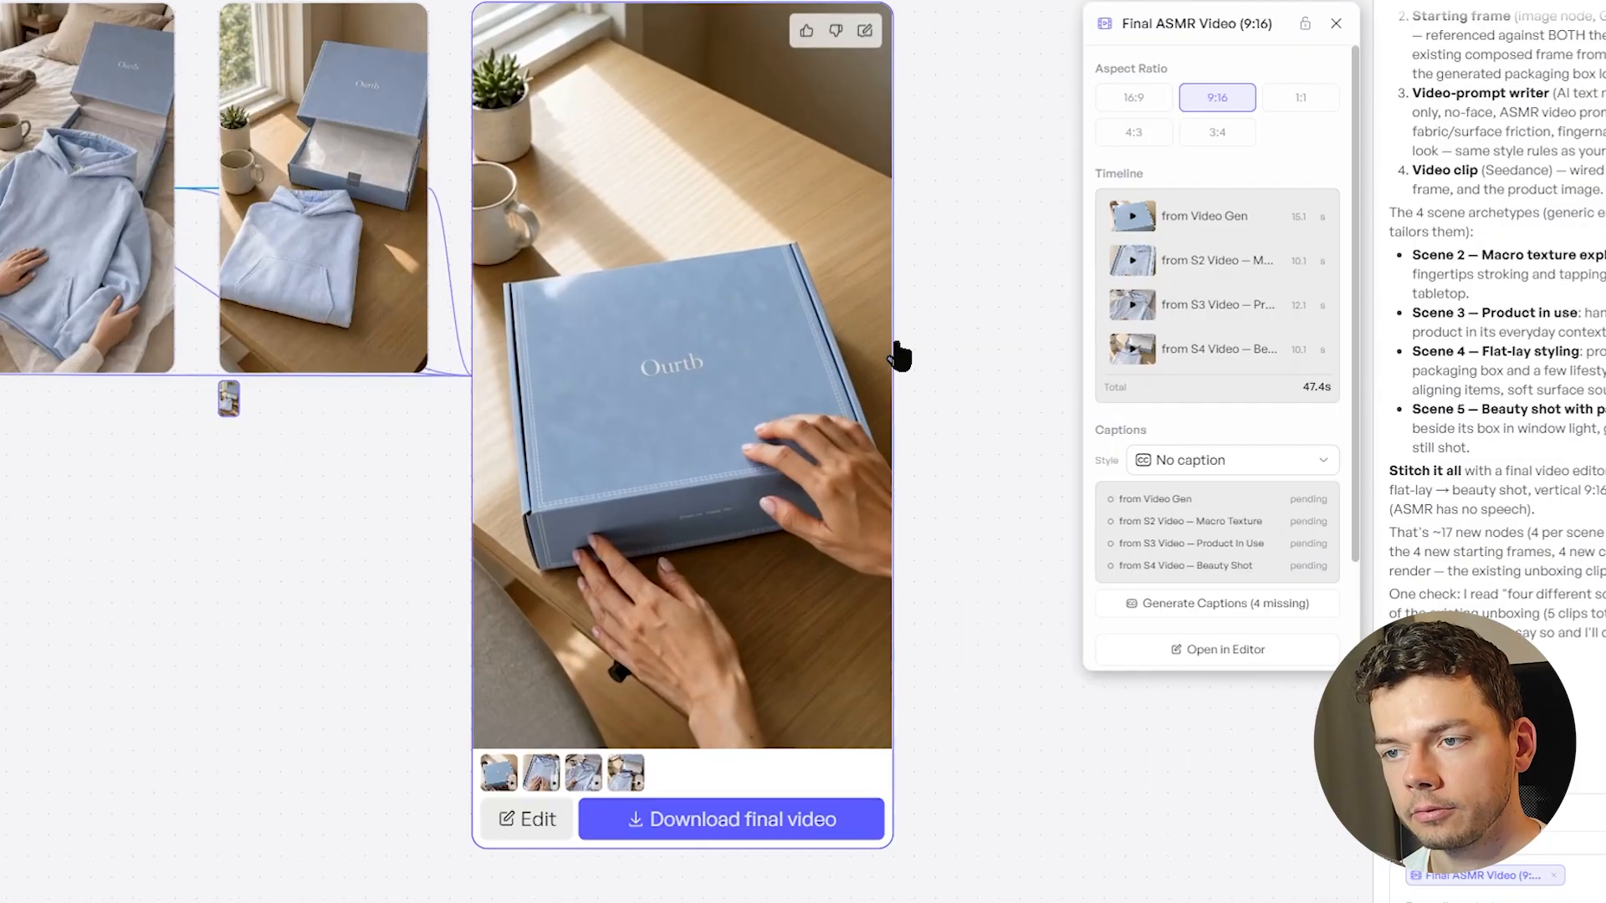
pyautogui.moveTo(947, 375); pyautogui.dragTo(960, 412)
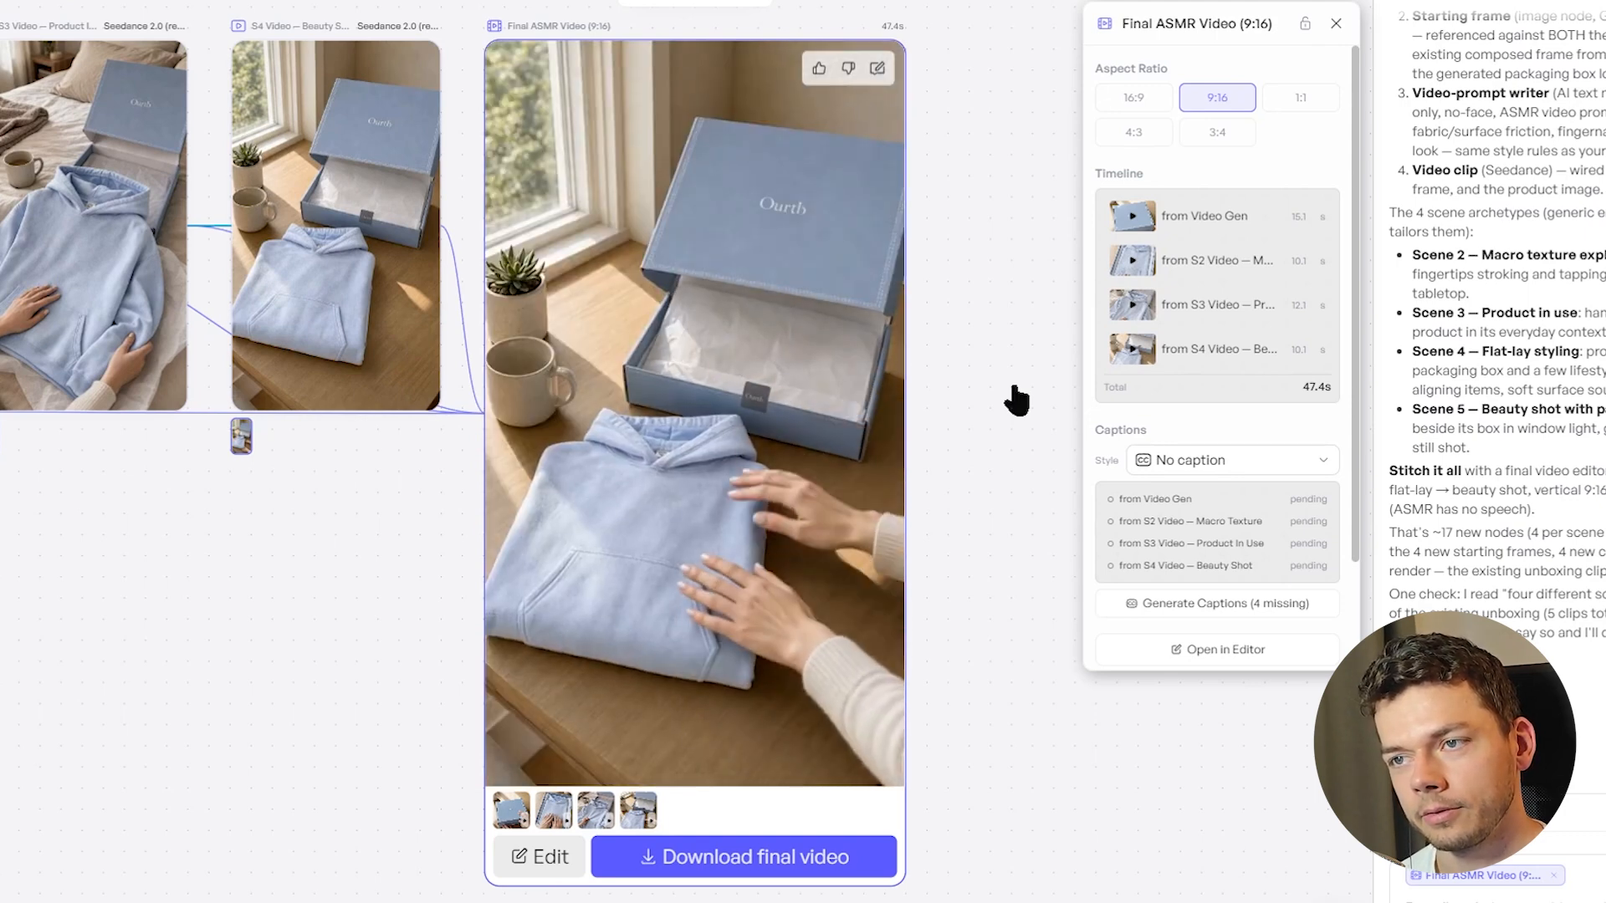
# Replace the workflow's Product Image with the HOKA Clifton 9 Running Shoes picture from the saved products
pyautogui.hscroll(-10, 989, 604)
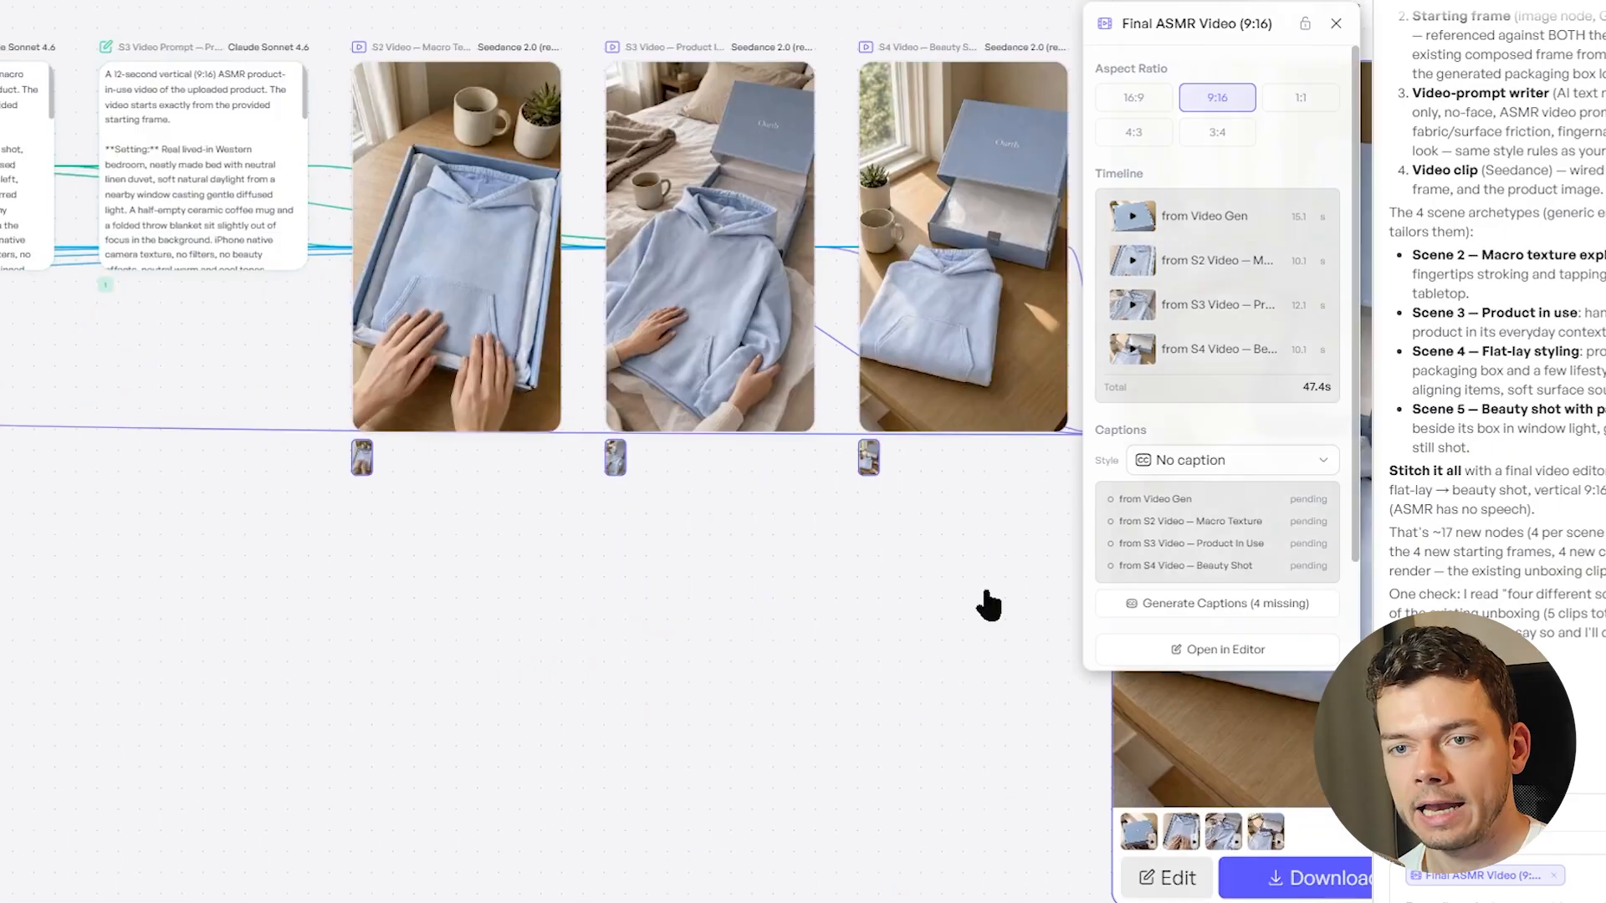
pyautogui.moveTo(626, 608); pyautogui.dragTo(954, 612)
pyautogui.moveTo(302, 581); pyautogui.dragTo(778, 644)
pyautogui.moveTo(285, 533); pyautogui.dragTo(565, 544)
pyautogui.scroll(-3, 398, 667)
pyautogui.moveTo(398, 667); pyautogui.dragTo(1049, 625)
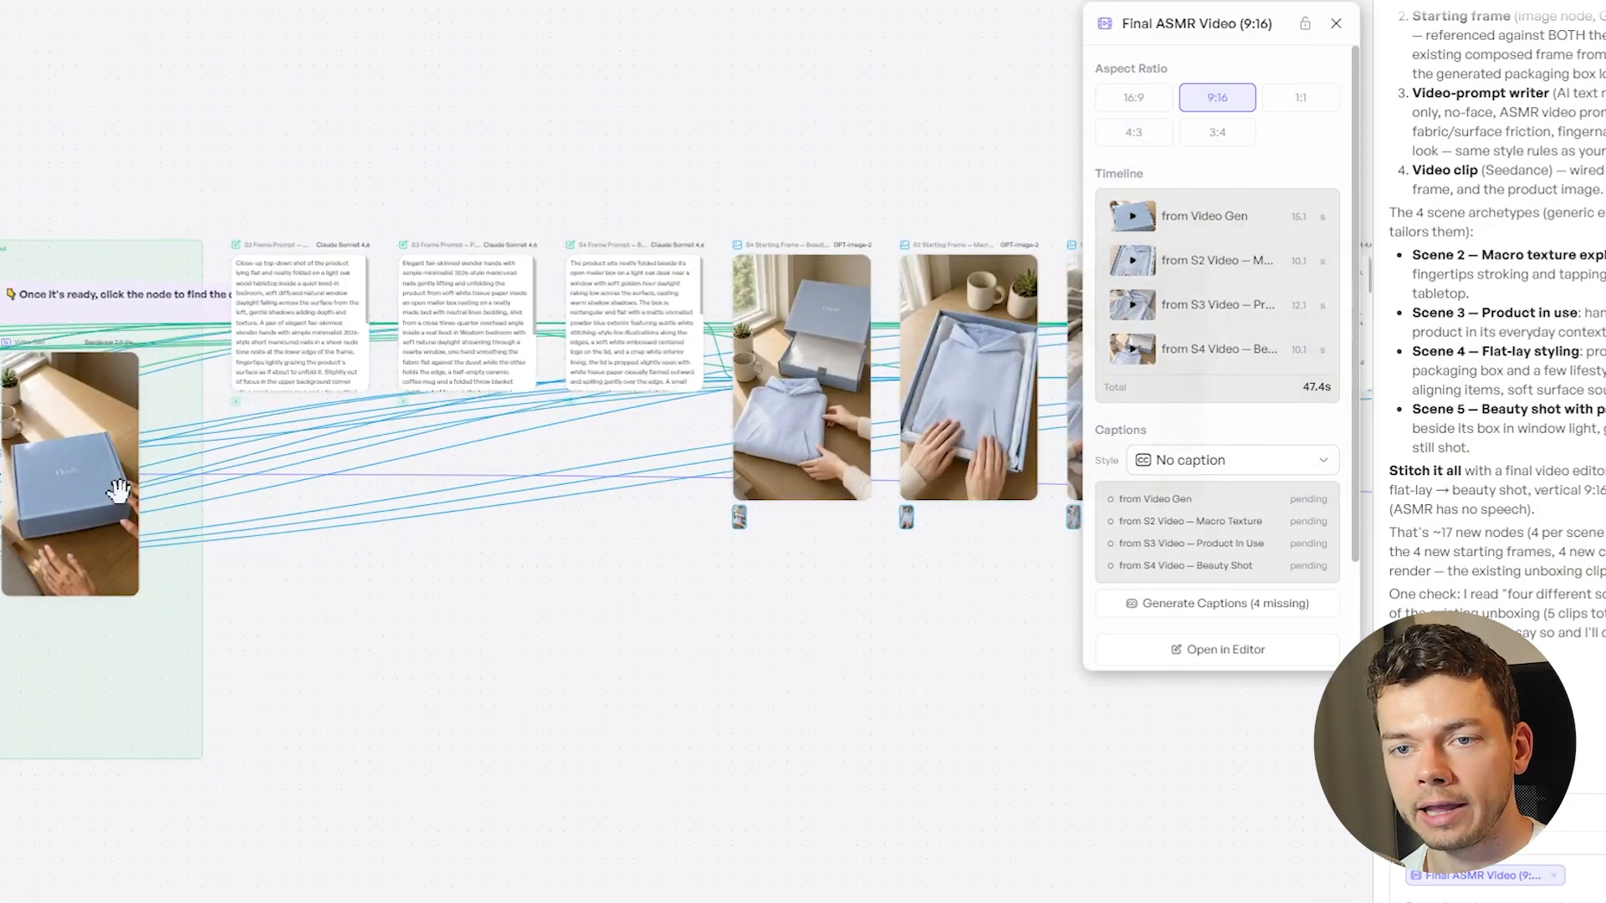
pyautogui.scroll(-1, 118, 492)
pyautogui.moveTo(146, 665); pyautogui.dragTo(1038, 701)
pyautogui.moveTo(461, 608); pyautogui.dragTo(556, 610)
pyautogui.moveTo(300, 570); pyautogui.dragTo(597, 635)
pyautogui.scroll(5, 621, 665)
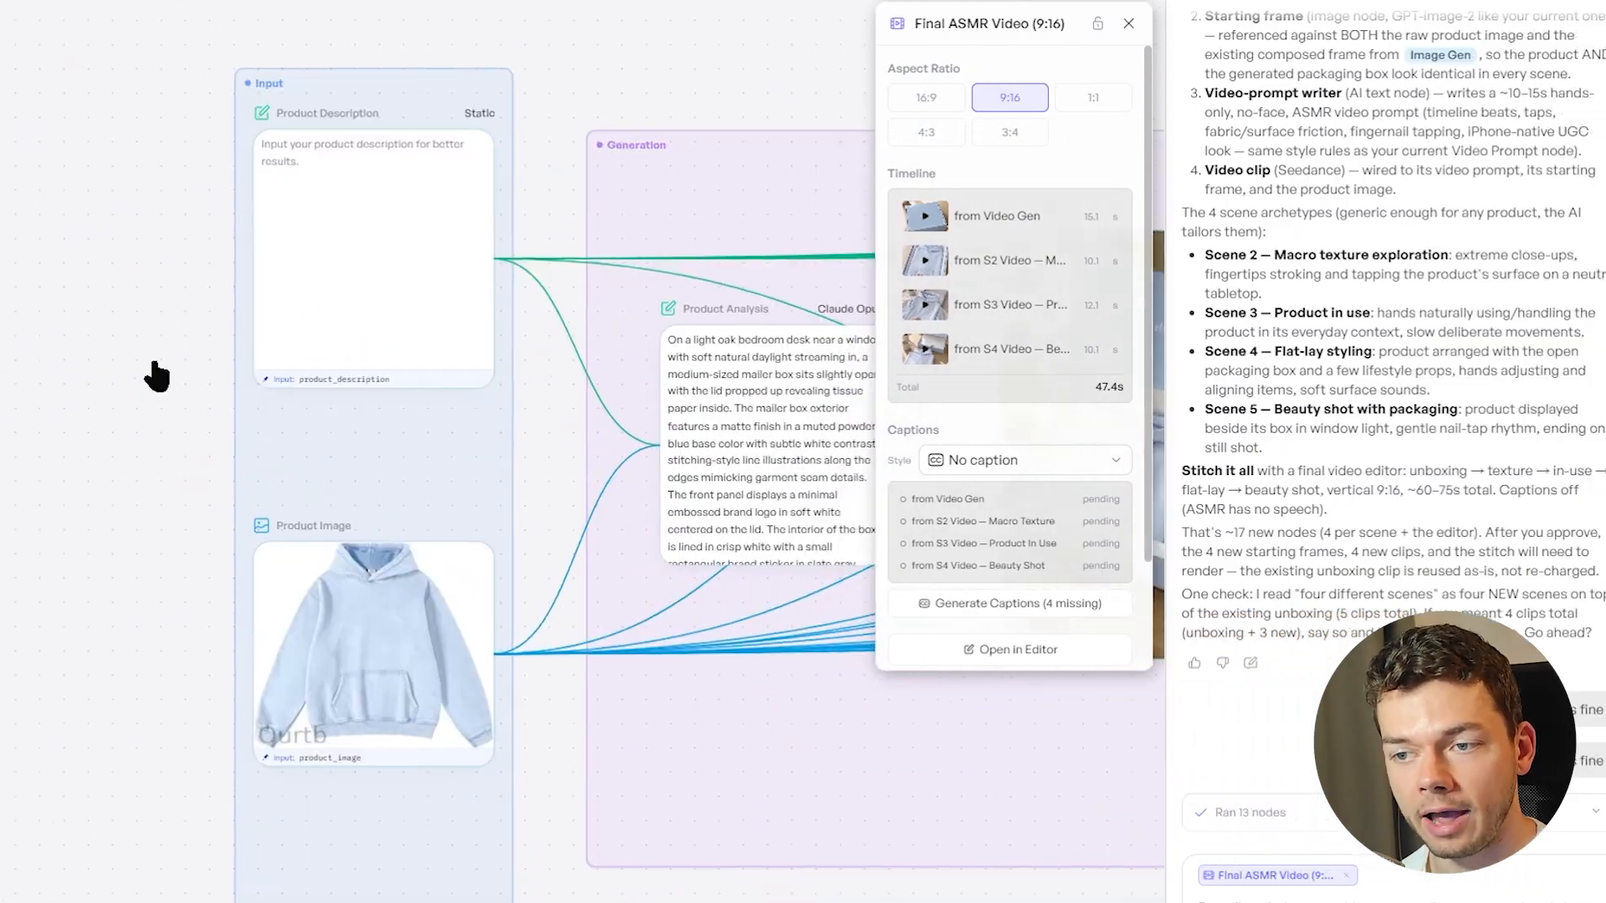
pyautogui.scroll(2, 255, 506)
pyautogui.click(438, 508)
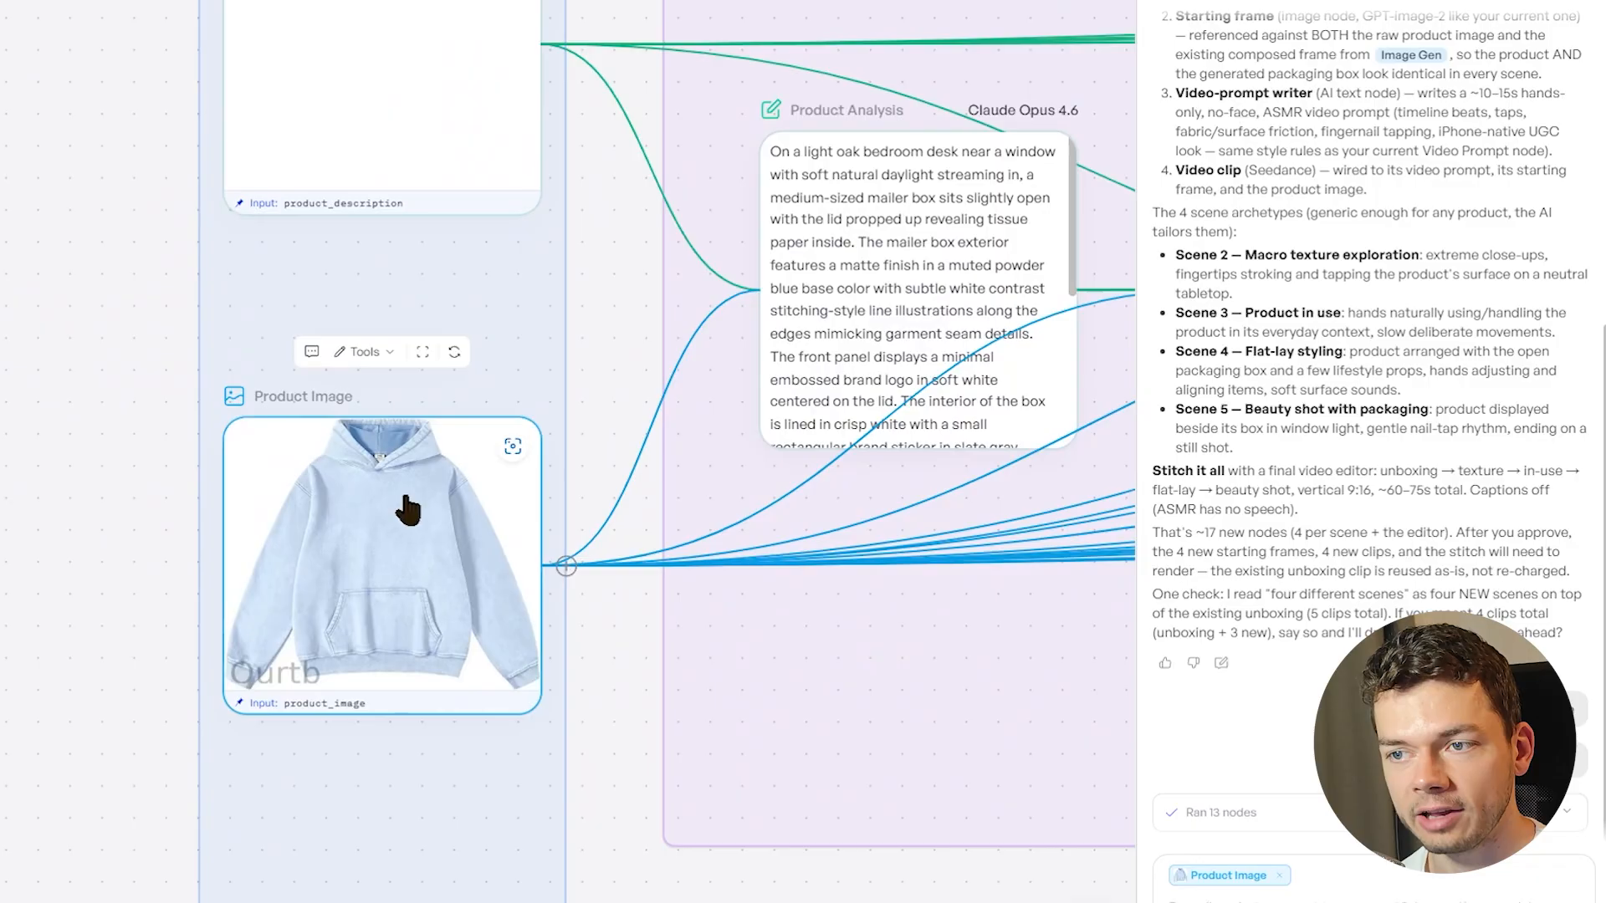
pyautogui.click(435, 351)
pyautogui.click(556, 285)
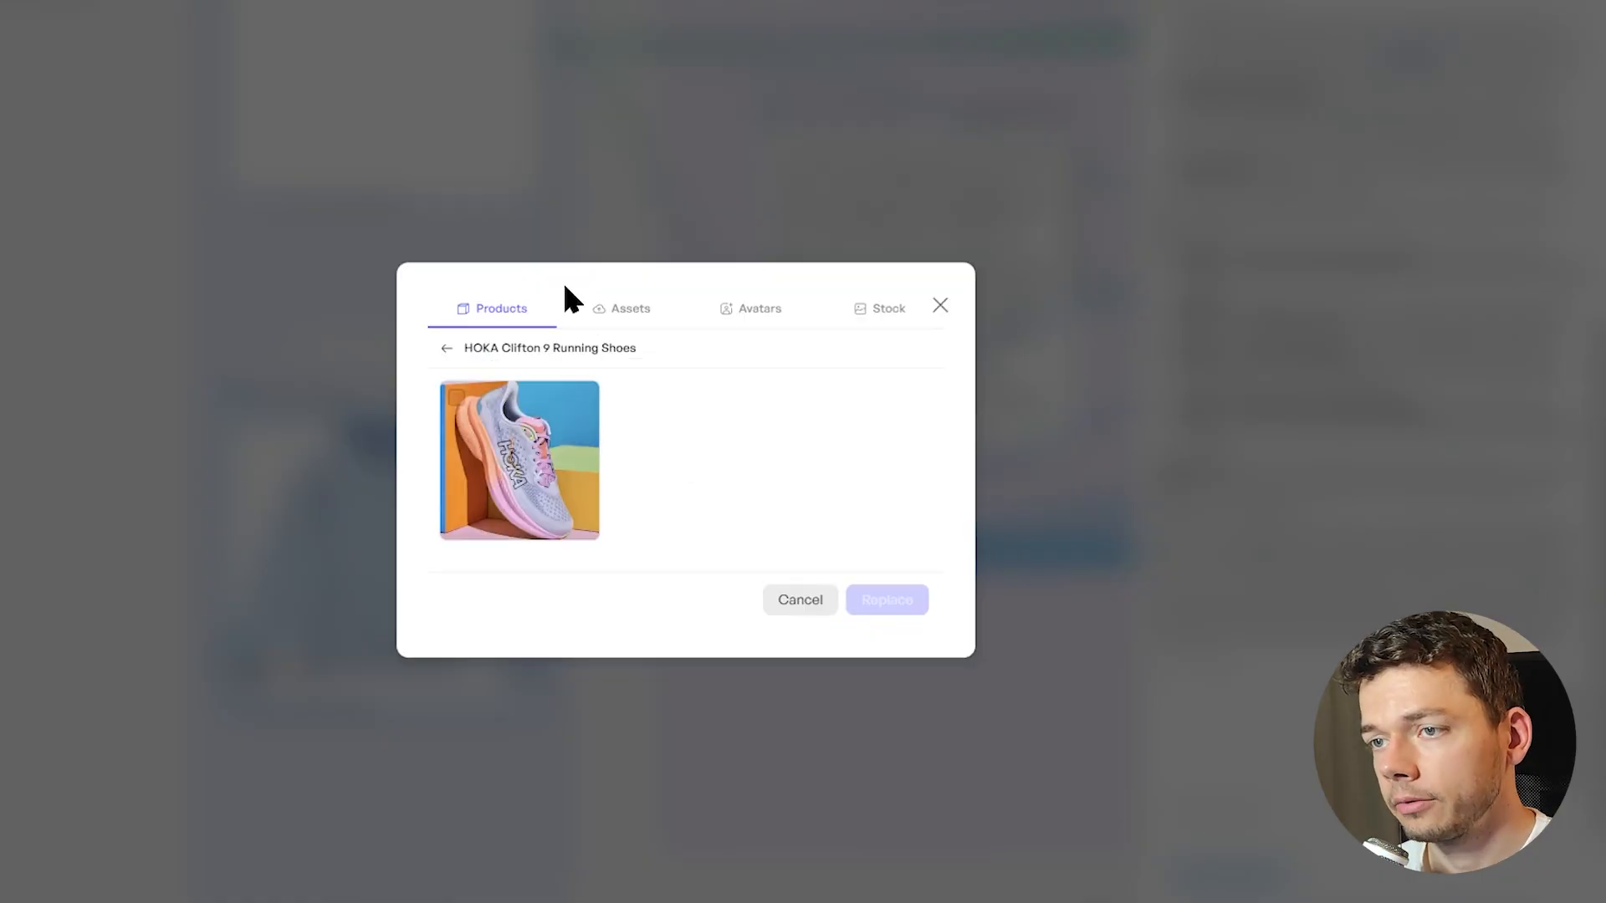
pyautogui.click(565, 461)
pyautogui.click(870, 606)
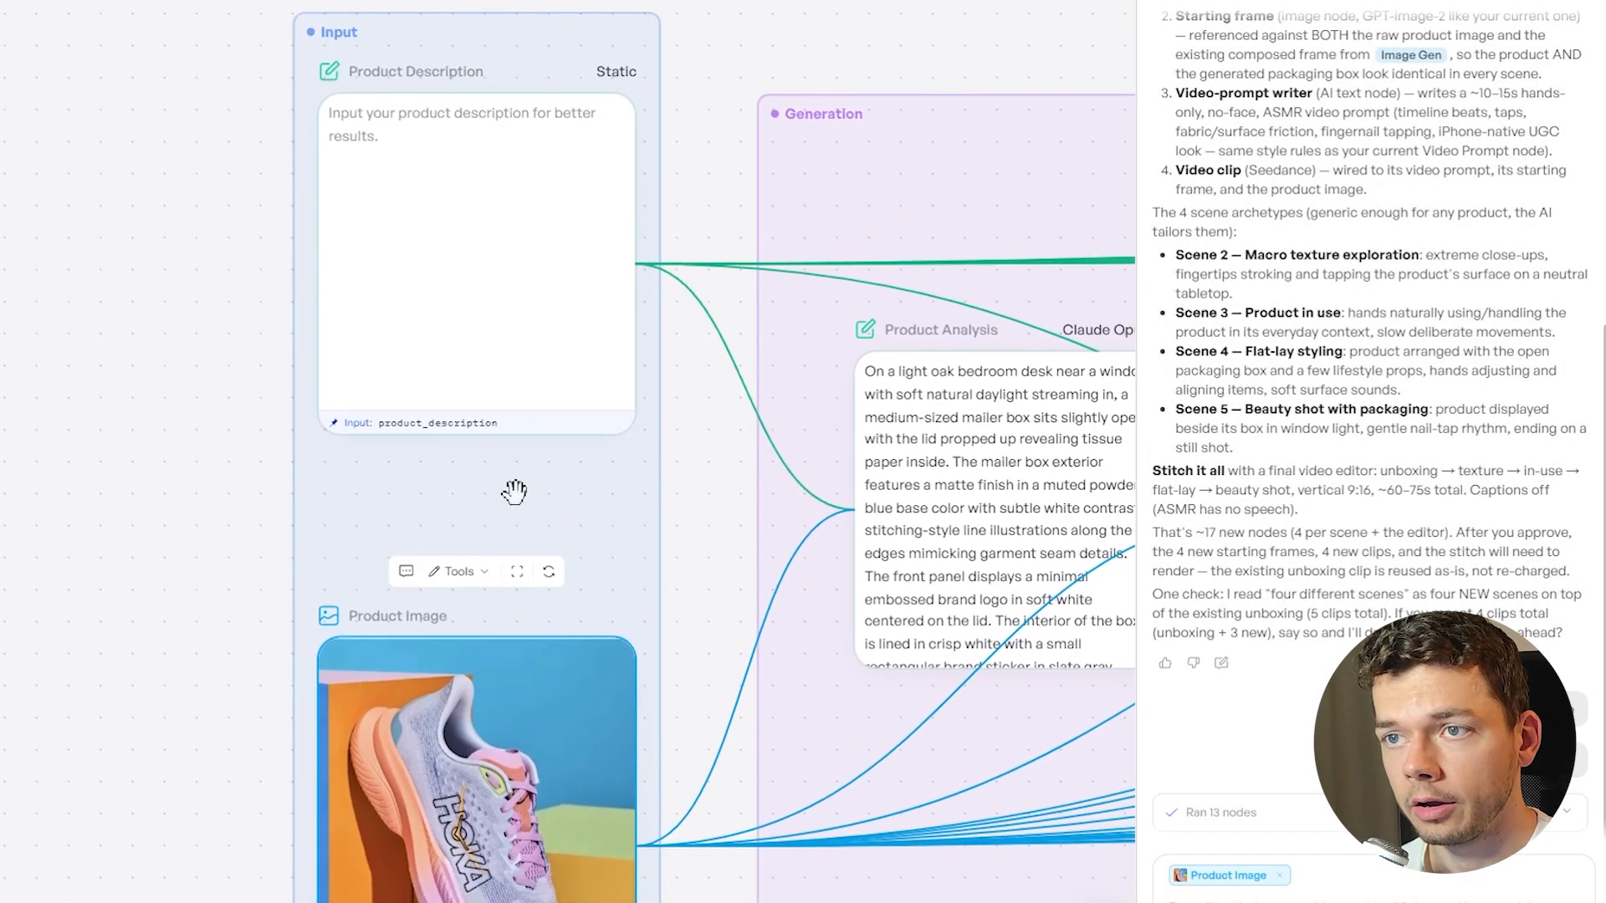
# Fill in the Product Description with "These shoes are very comfortable but also robust enough to endure hard exercise."
pyautogui.click(505, 186)
pyautogui.write('These shoes are very comfortable but also robust enough to endure hard exercise.')
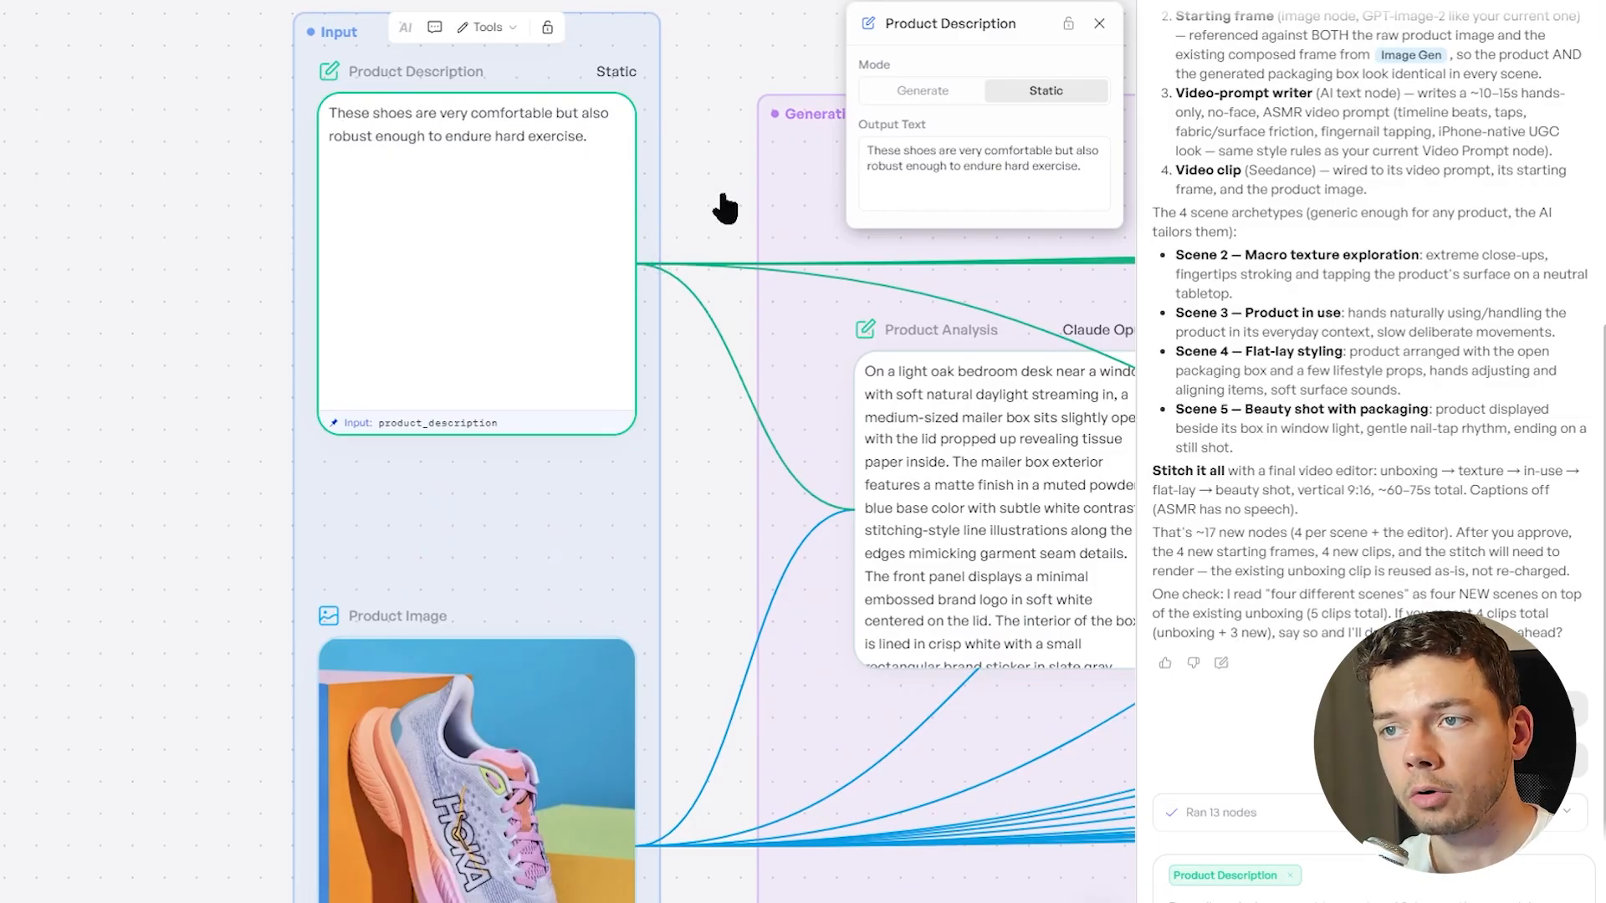
pyautogui.moveTo(763, 167); pyautogui.dragTo(410, 225)
pyautogui.scroll(-5, 525, 256)
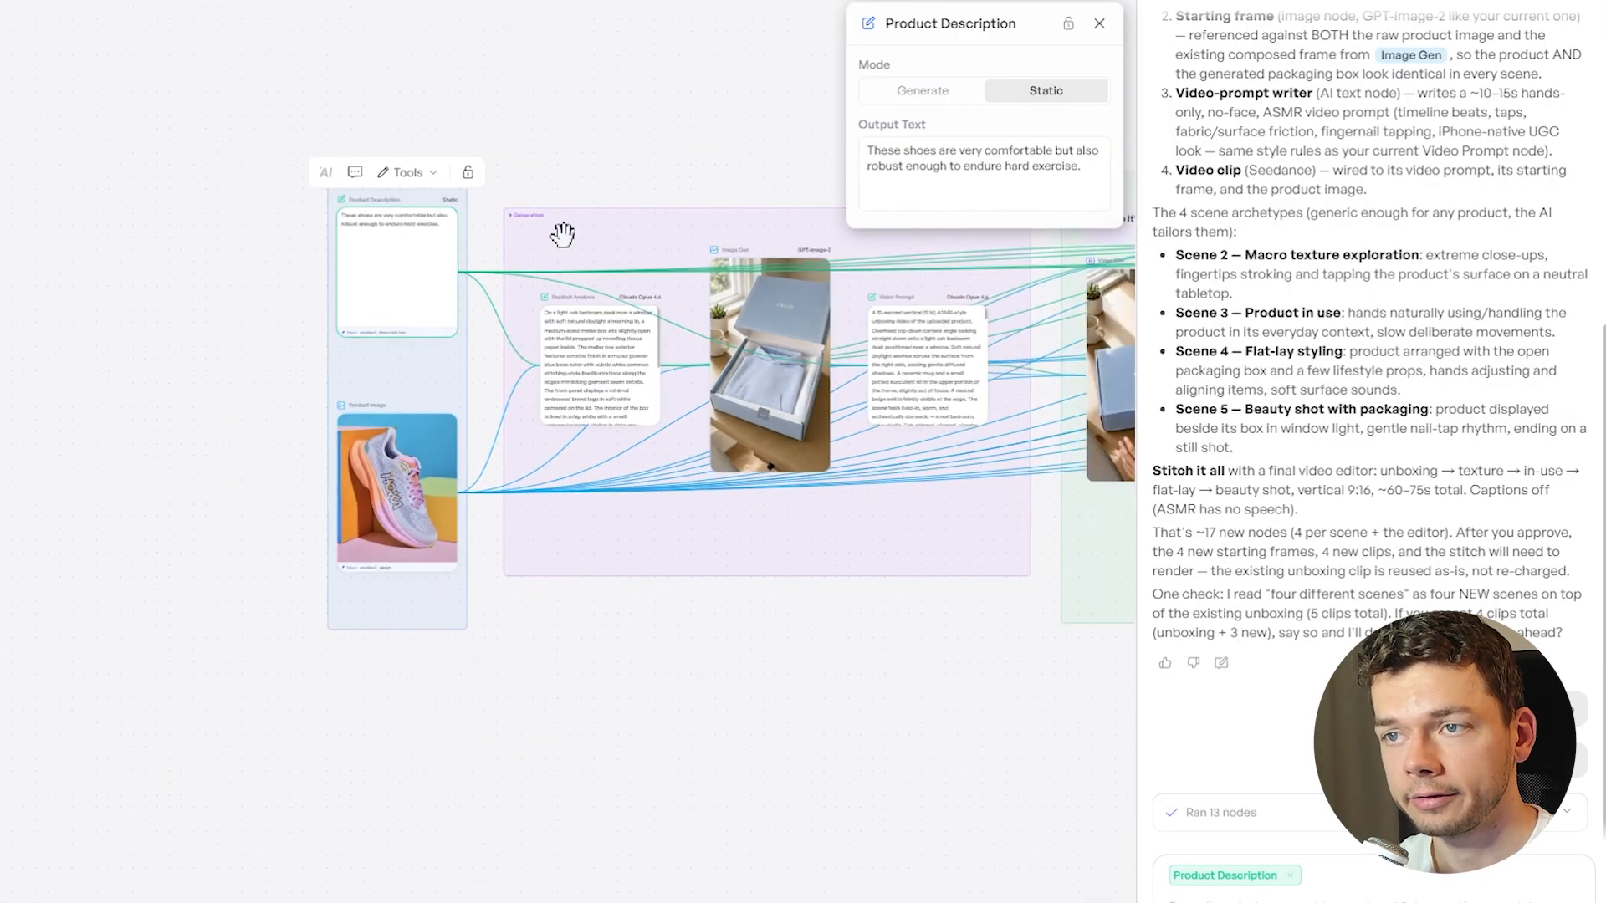
pyautogui.click(658, 121)
# Run all nodes of the extended ASMR workflow again for the shoe product
pyautogui.moveTo(667, 237); pyautogui.dragTo(403, 282)
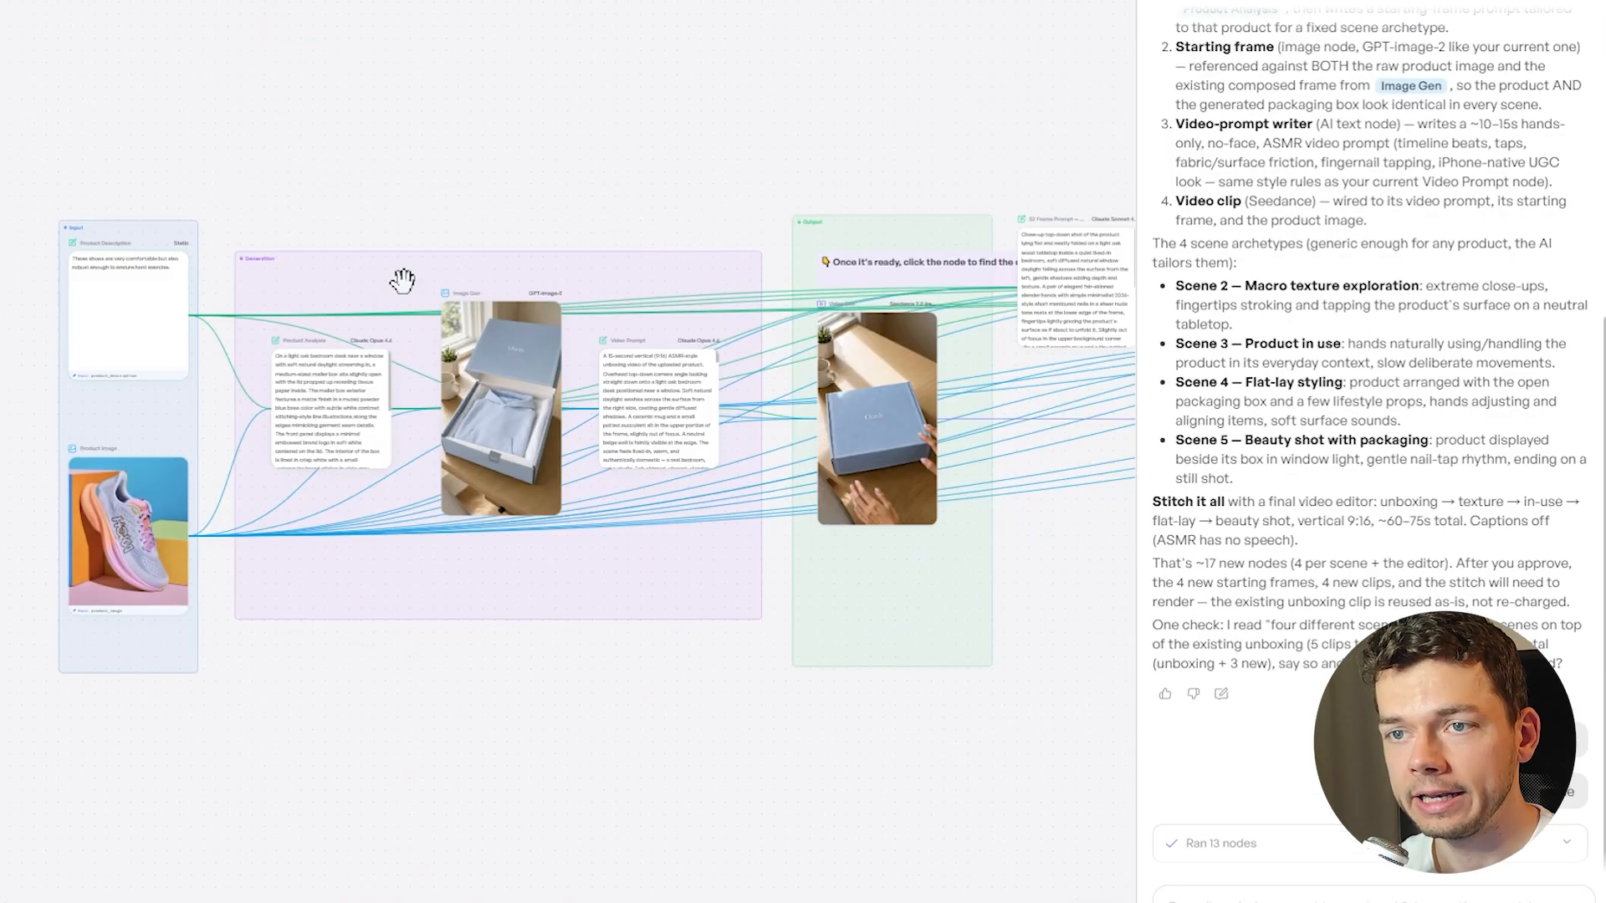
pyautogui.click(753, 23)
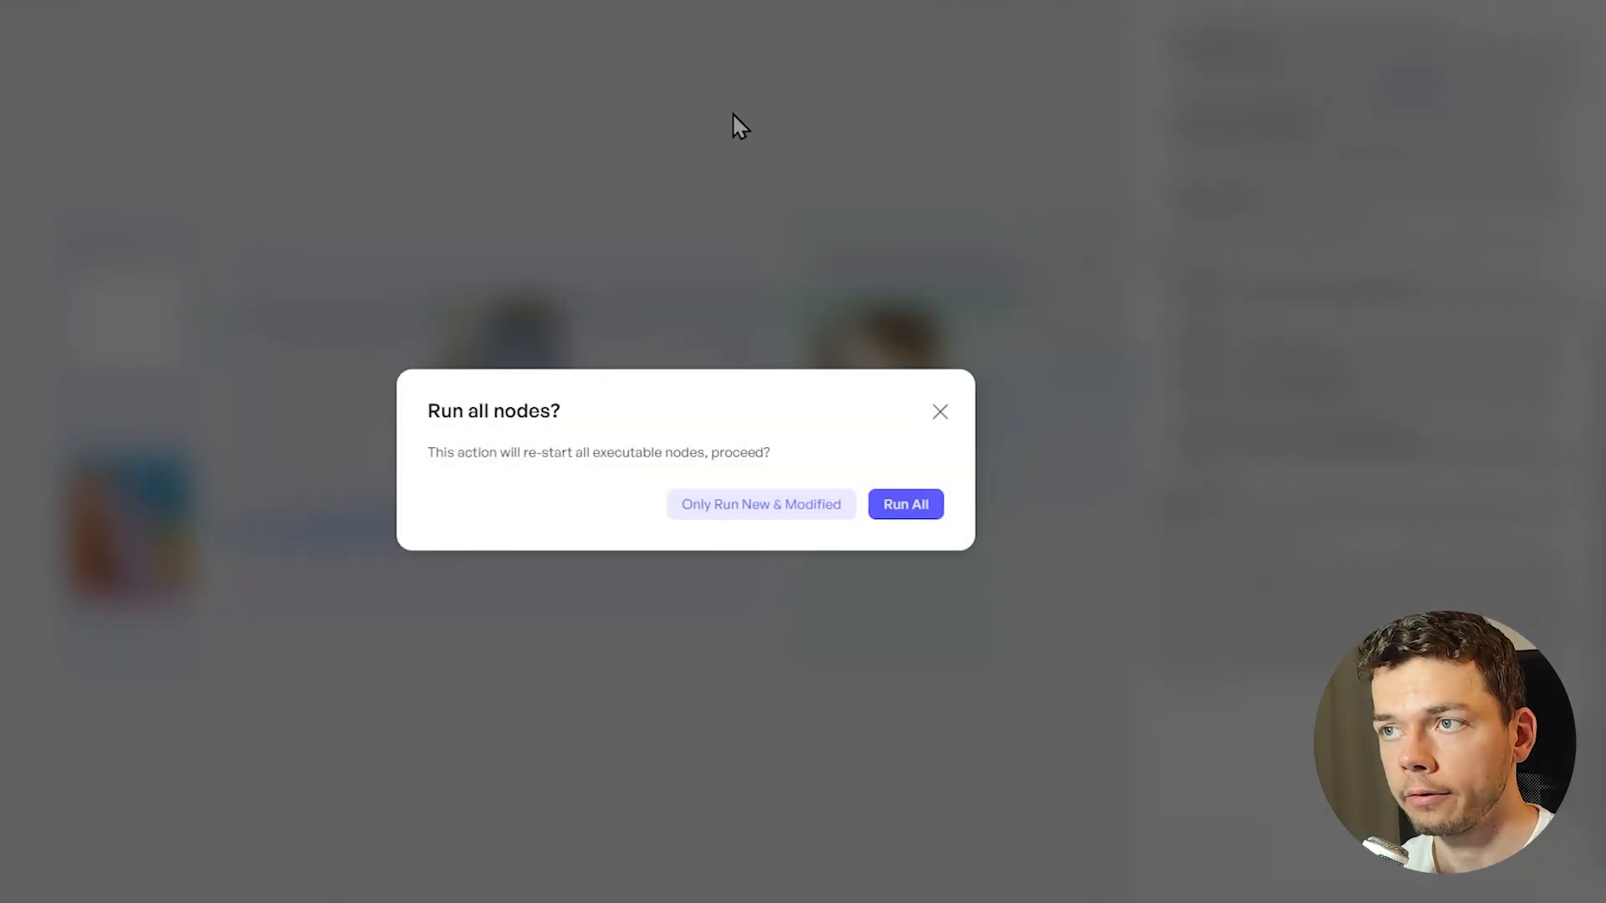
pyautogui.click(906, 507)
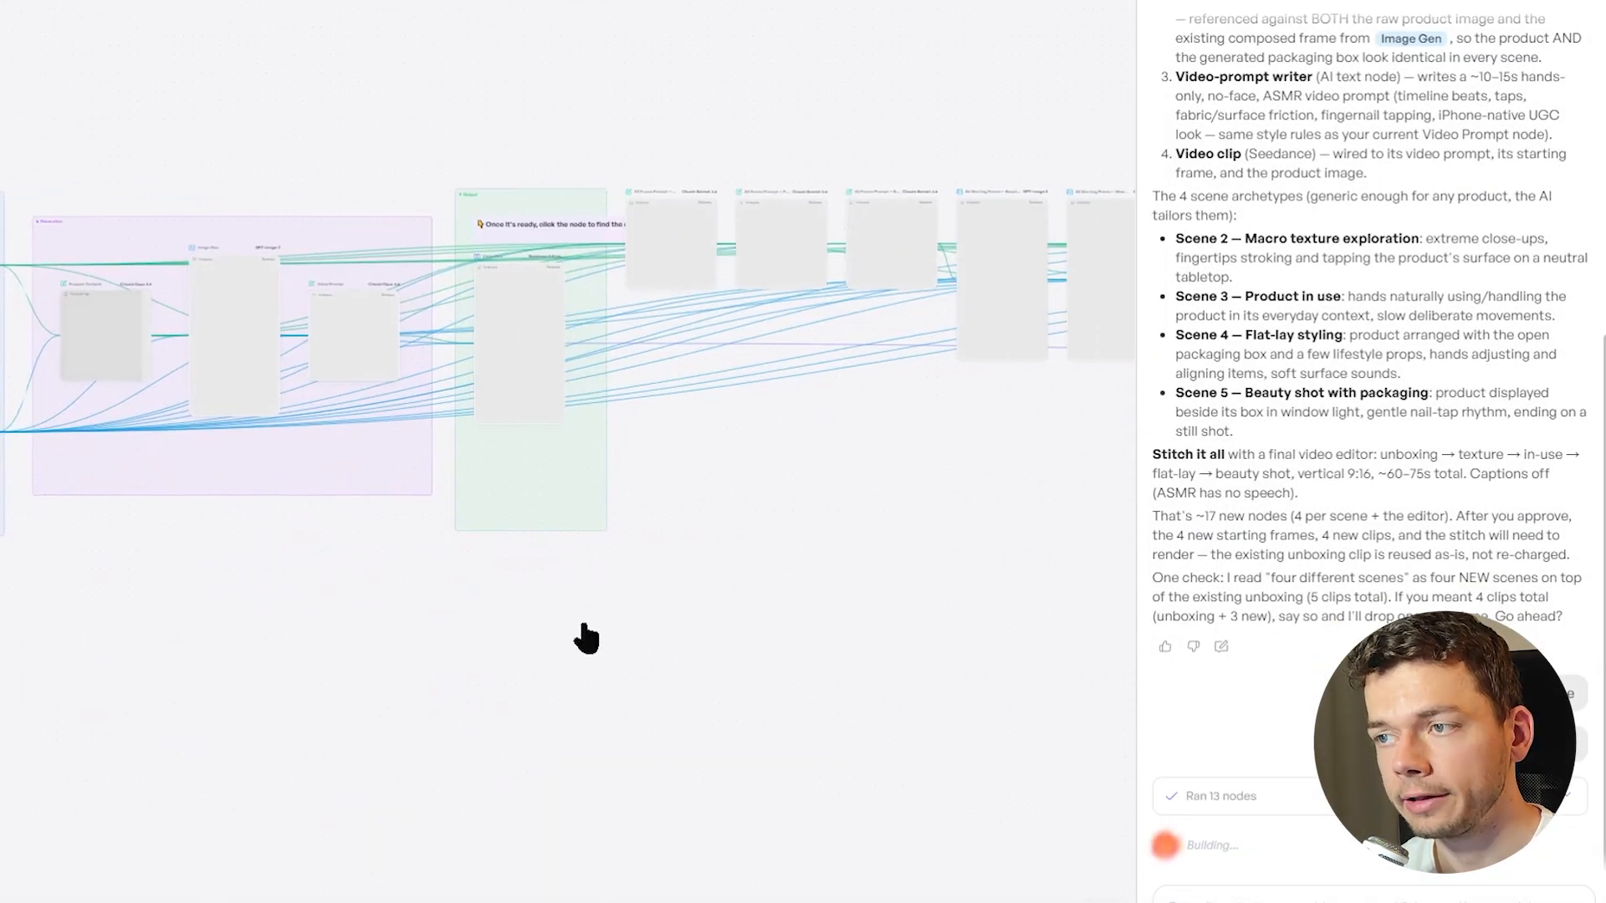
pyautogui.scroll(-3, 676, 527)
pyautogui.moveTo(894, 566); pyautogui.dragTo(574, 568)
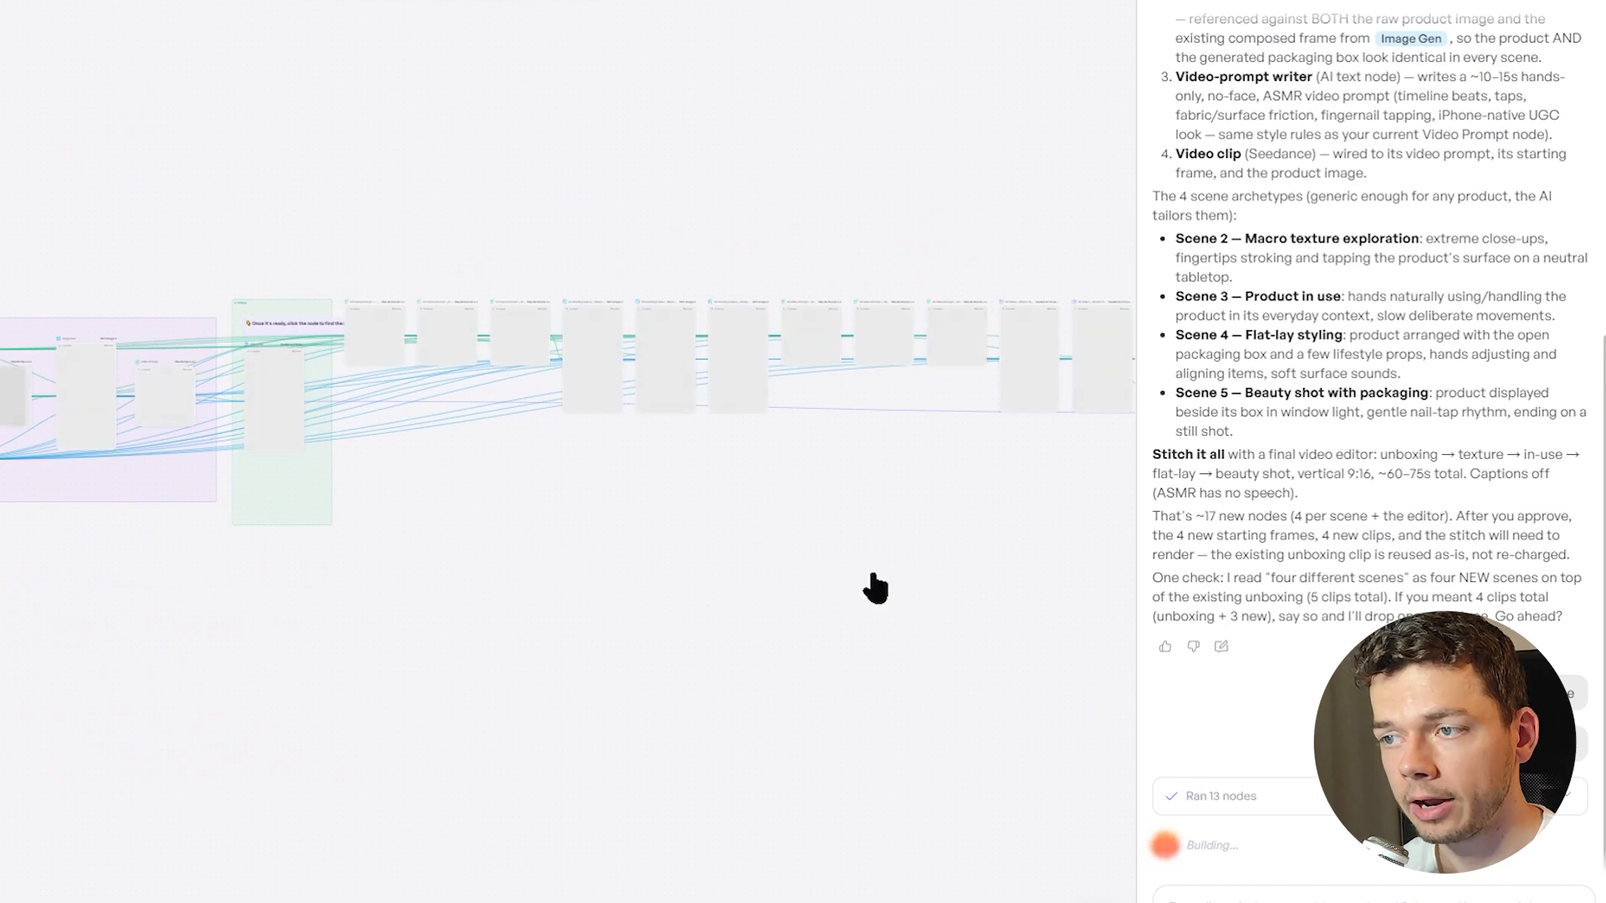
# Ask Copilot to "Also generate subtle background music that goes well with the ASMR sound effects. The soundtrack should be unique for each product."
pyautogui.moveTo(925, 538); pyautogui.dragTo(437, 529)
pyautogui.moveTo(902, 514); pyautogui.dragTo(709, 540)
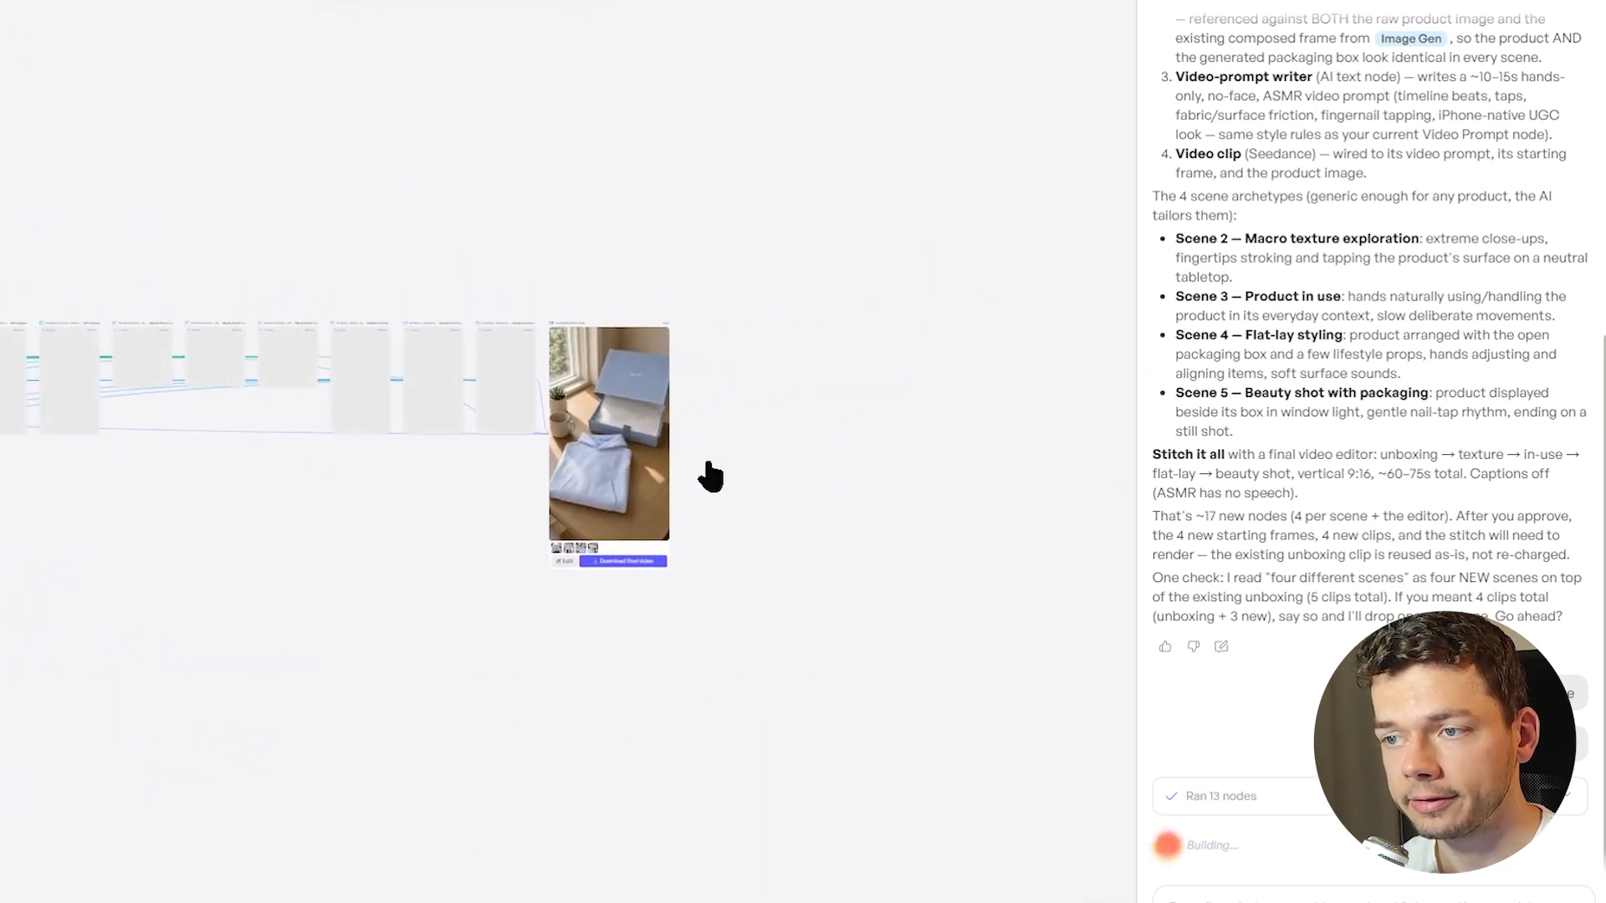
pyautogui.scroll(3, 709, 476)
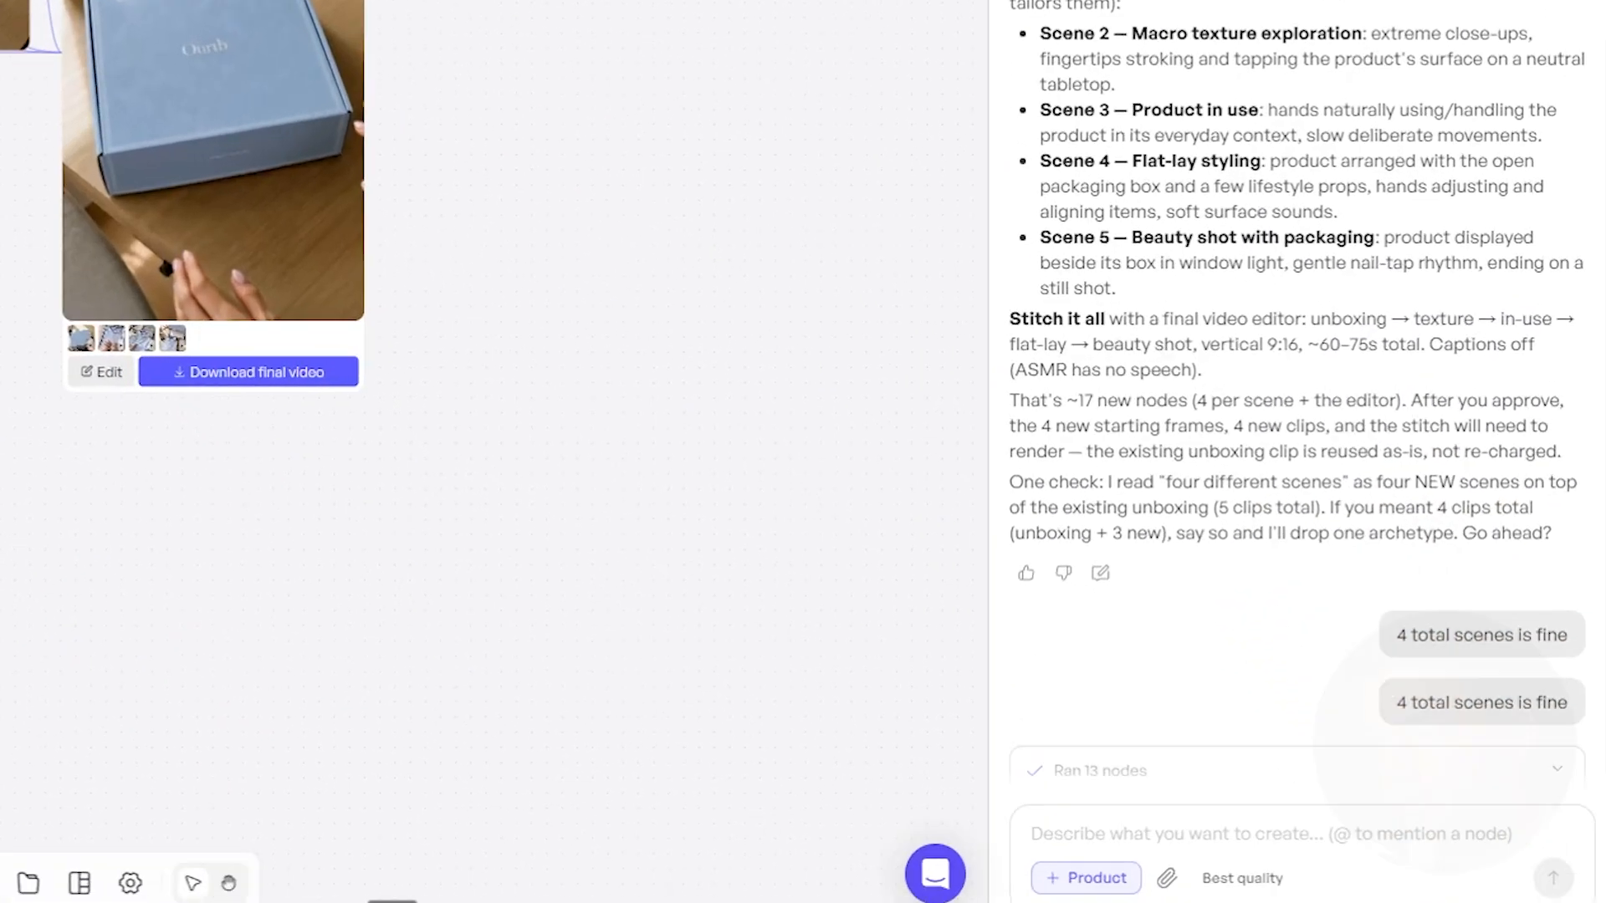
pyautogui.click(1147, 810)
pyautogui.write('Also generate subtle background music that goes well with the ASMR sound effects. The soundtrack should be unique for each product.')
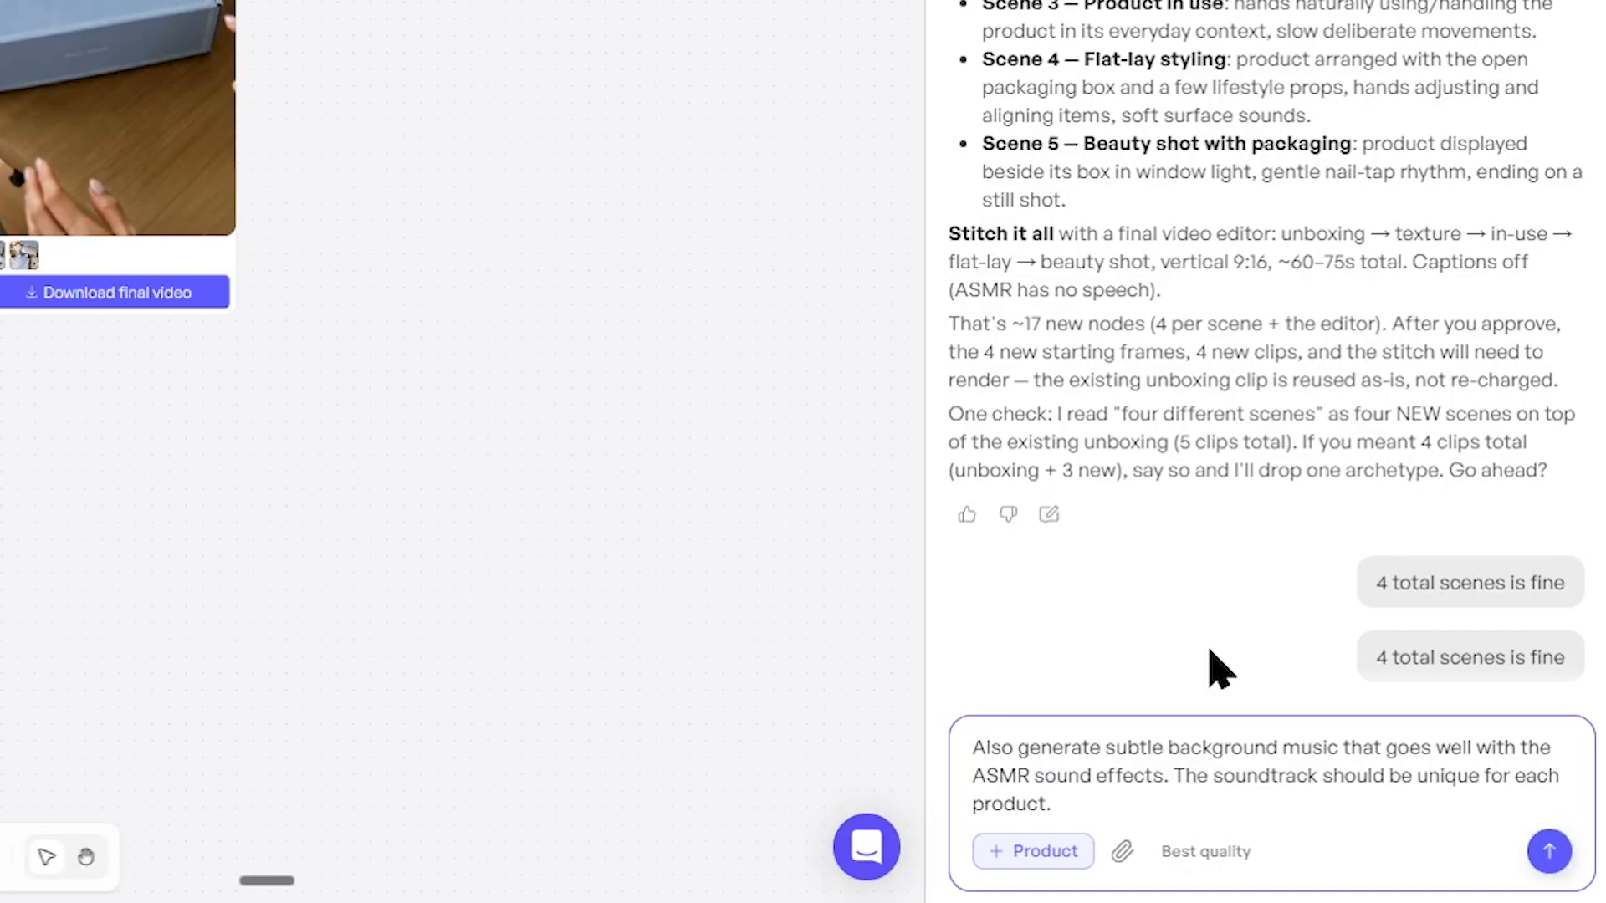
pyautogui.moveTo(1030, 747); pyautogui.dragTo(1217, 790)
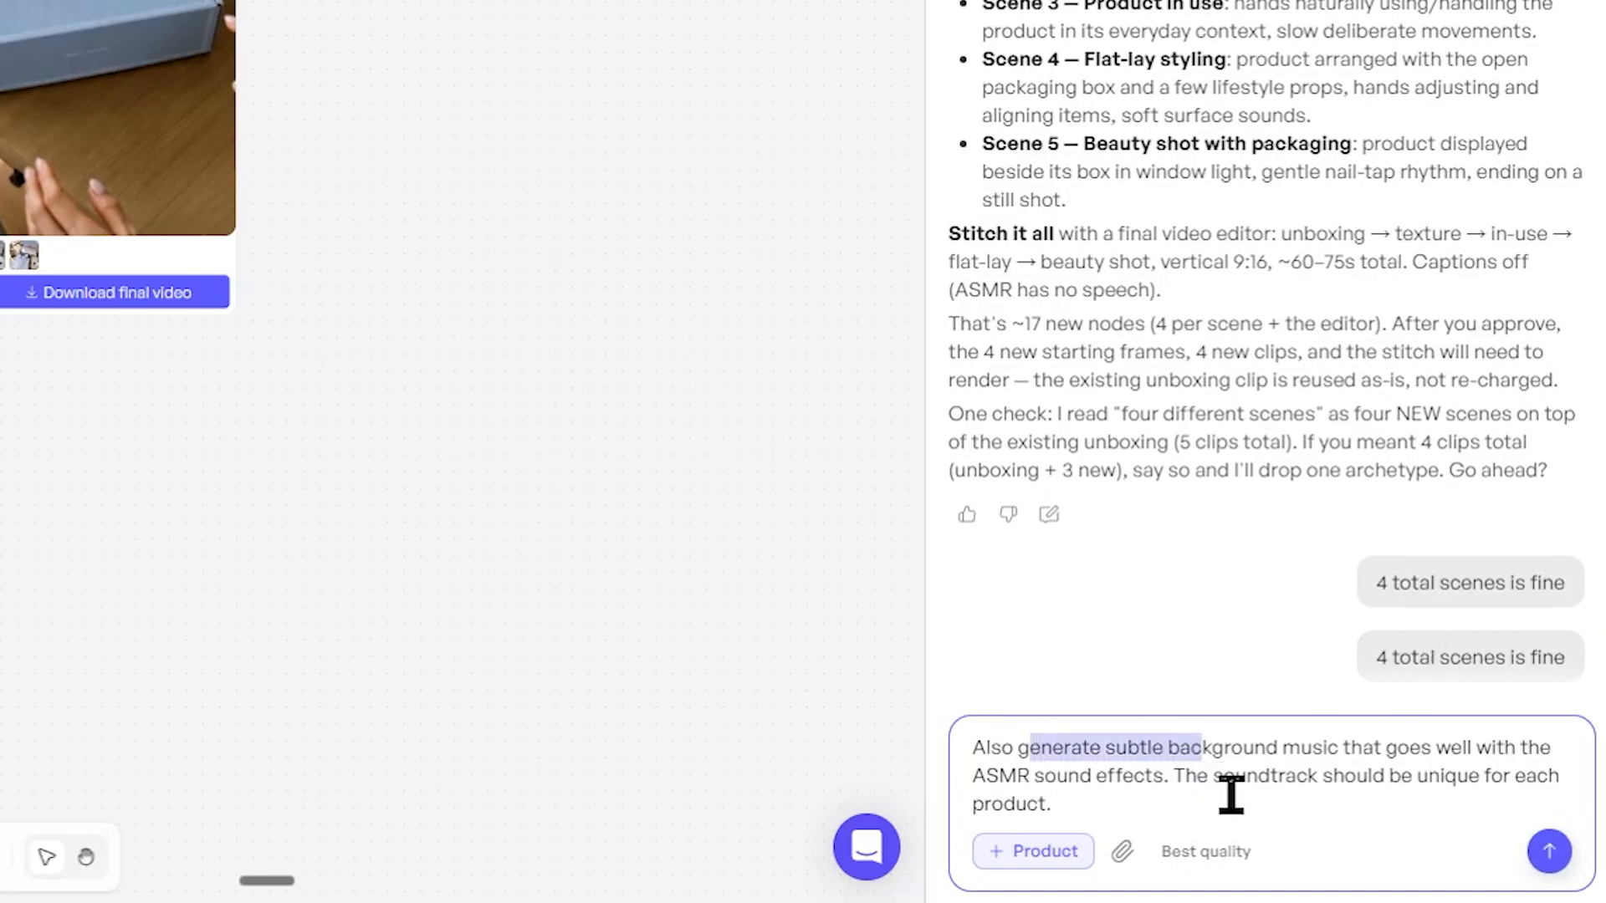
pyautogui.click(1231, 797)
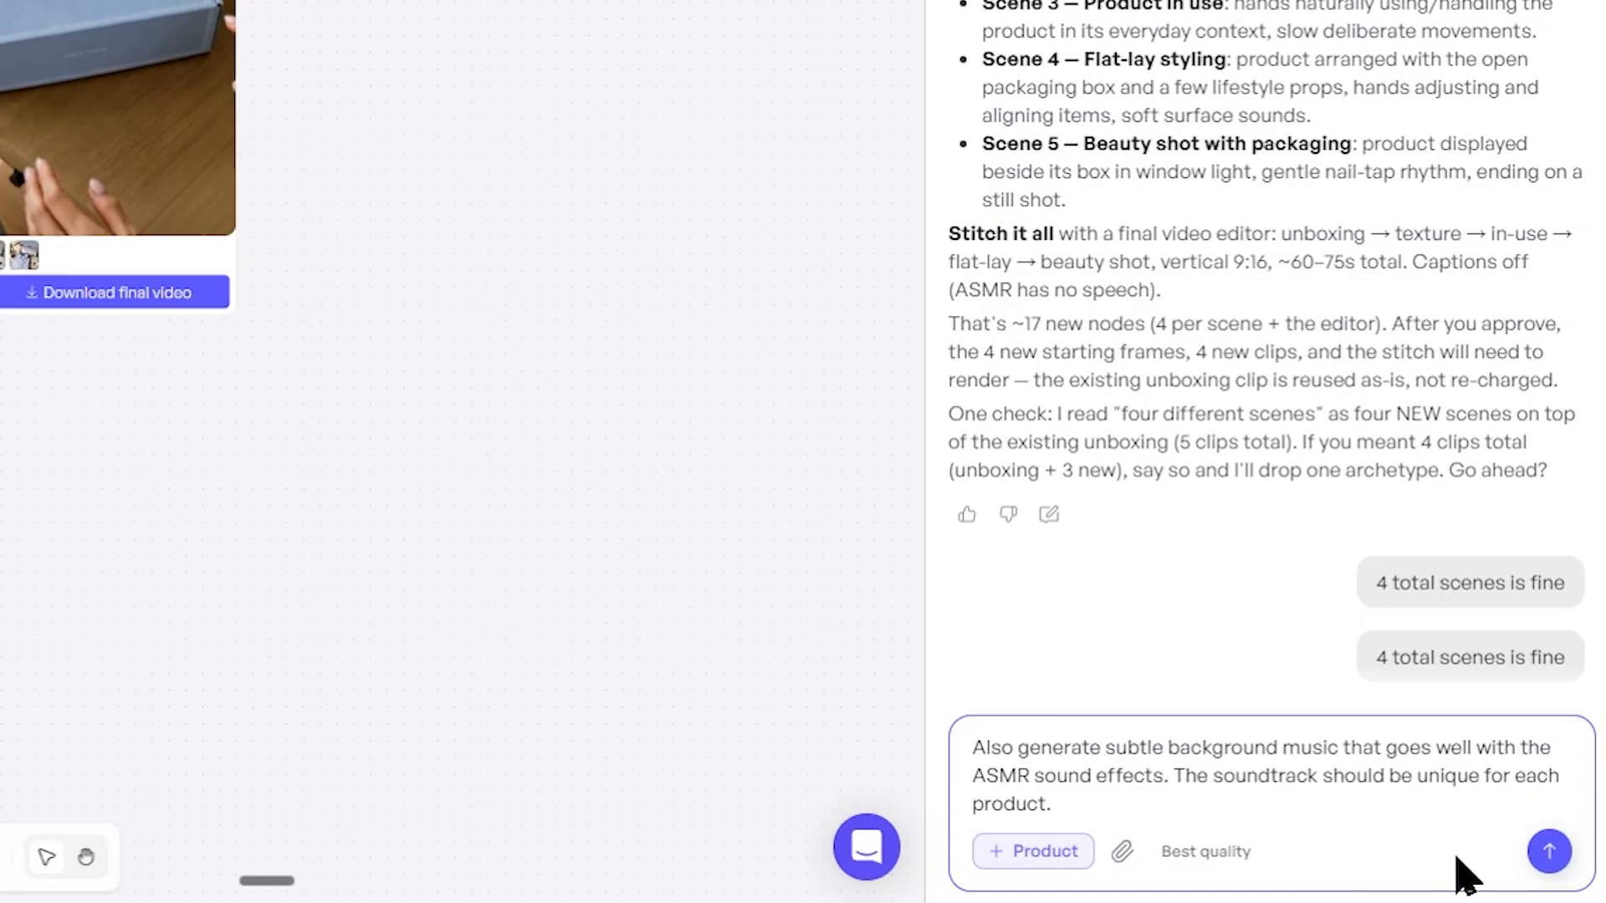
pyautogui.press('Return')
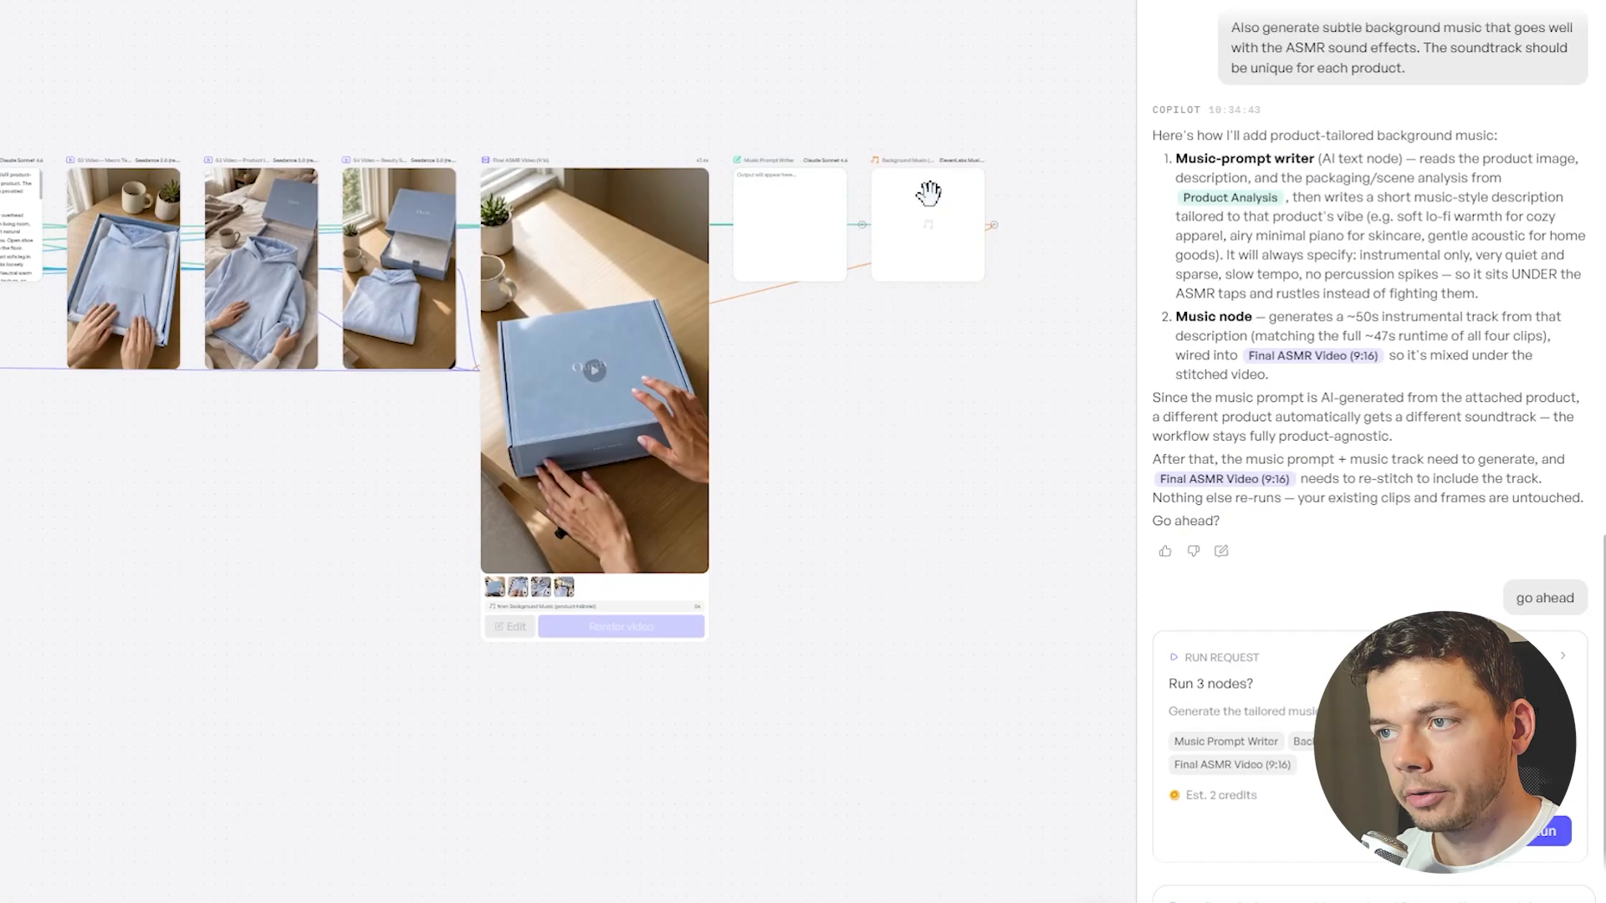
# Run the whole workflow for the HOKA shoes, including the added Music Prompt Writer and Background Music nodes
pyautogui.scroll(5, 919, 253)
pyautogui.moveTo(890, 544); pyautogui.dragTo(807, 622)
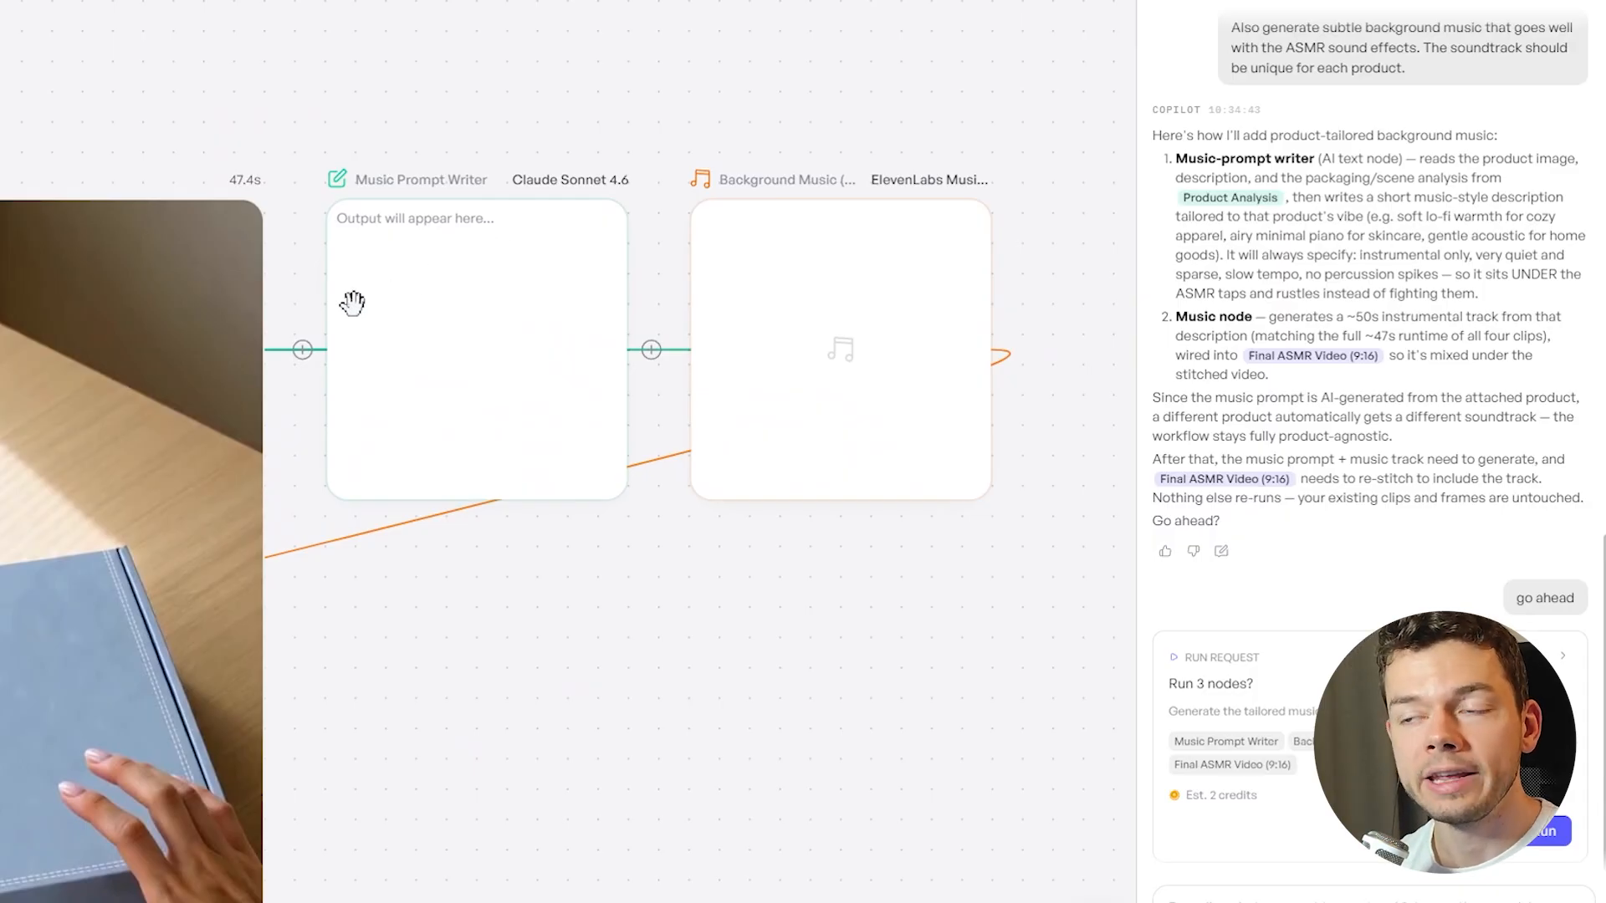
pyautogui.scroll(-10, 817, 334)
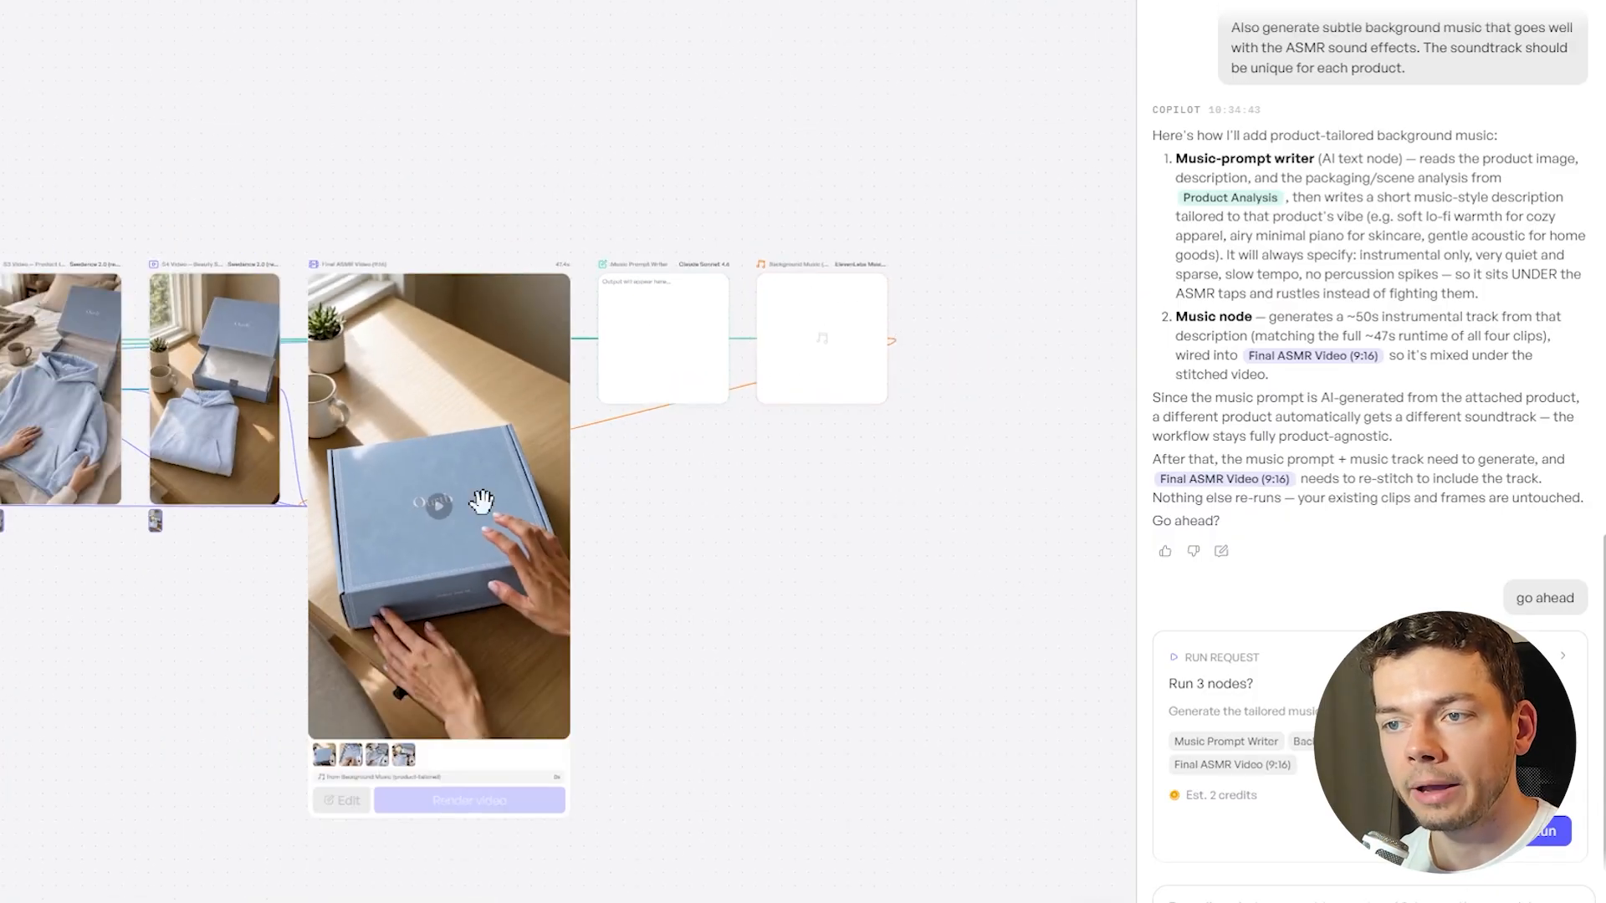
pyautogui.scroll(5, 803, 469)
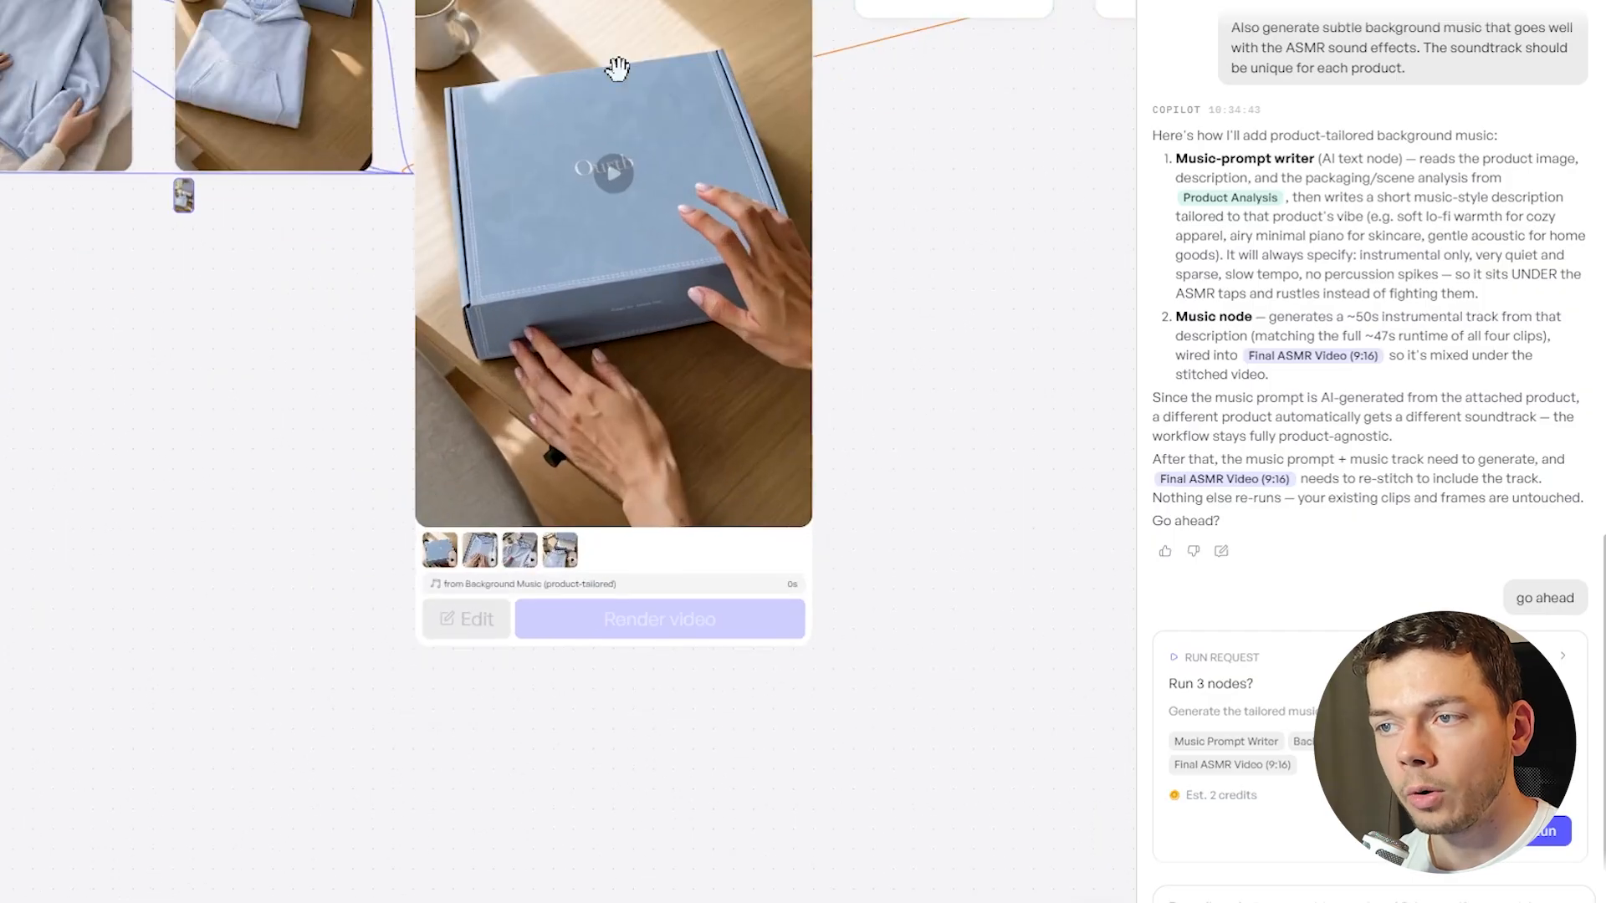
pyautogui.scroll(-5, 362, 259)
pyautogui.moveTo(377, 494); pyautogui.dragTo(570, 585)
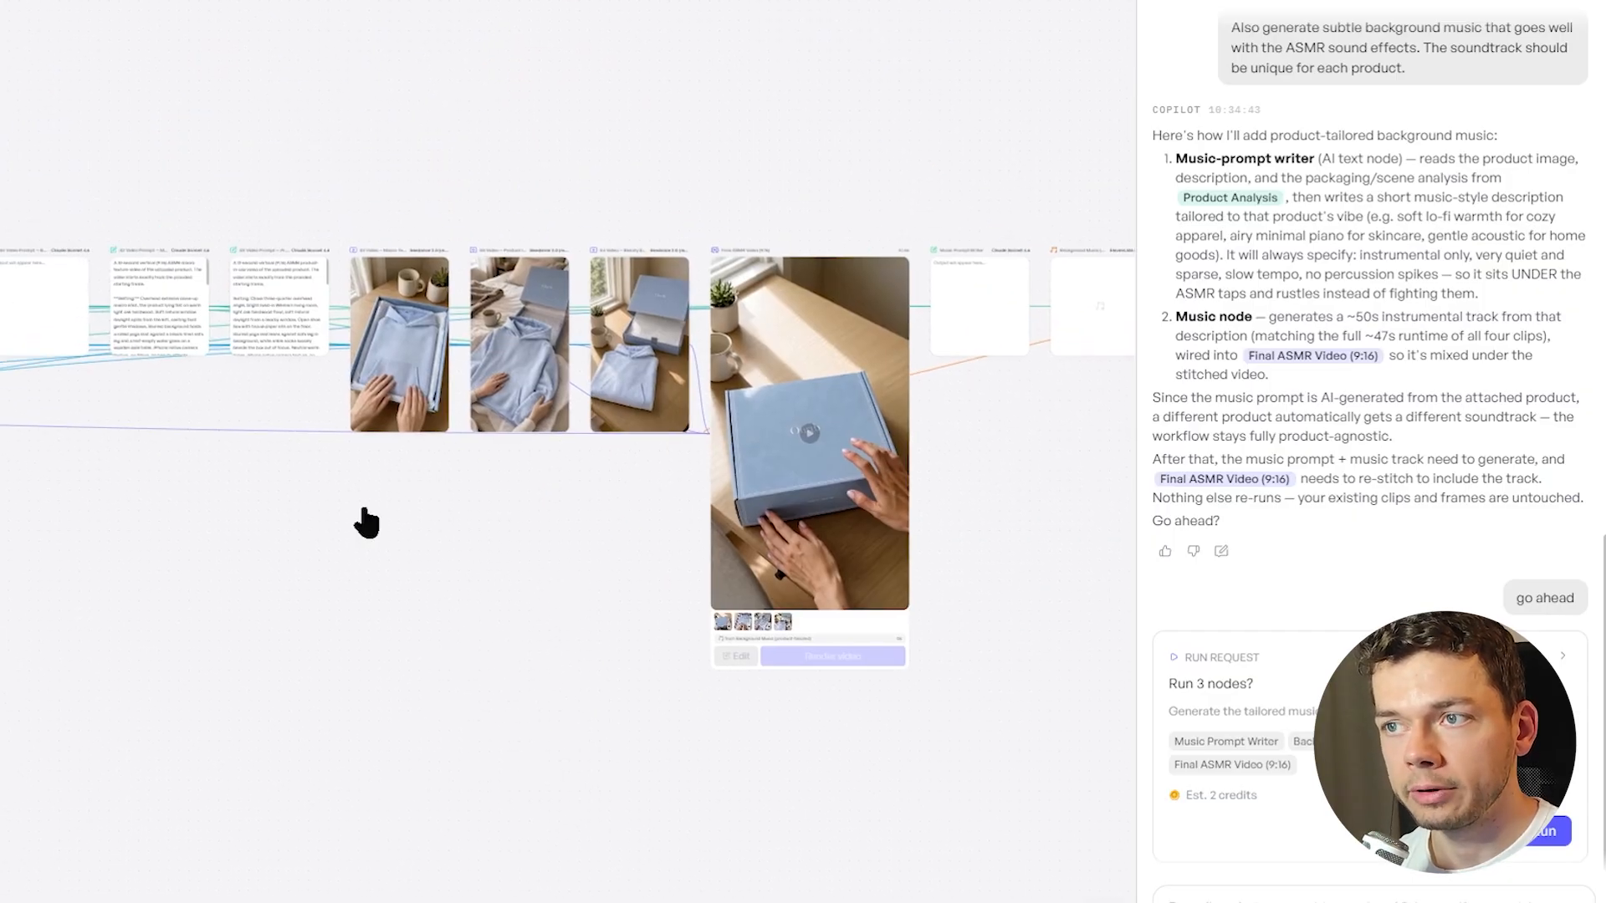
pyautogui.moveTo(366, 523); pyautogui.dragTo(456, 529)
pyautogui.moveTo(248, 553); pyautogui.dragTo(845, 535)
pyautogui.moveTo(293, 555); pyautogui.dragTo(847, 525)
pyautogui.moveTo(76, 640); pyautogui.dragTo(493, 642)
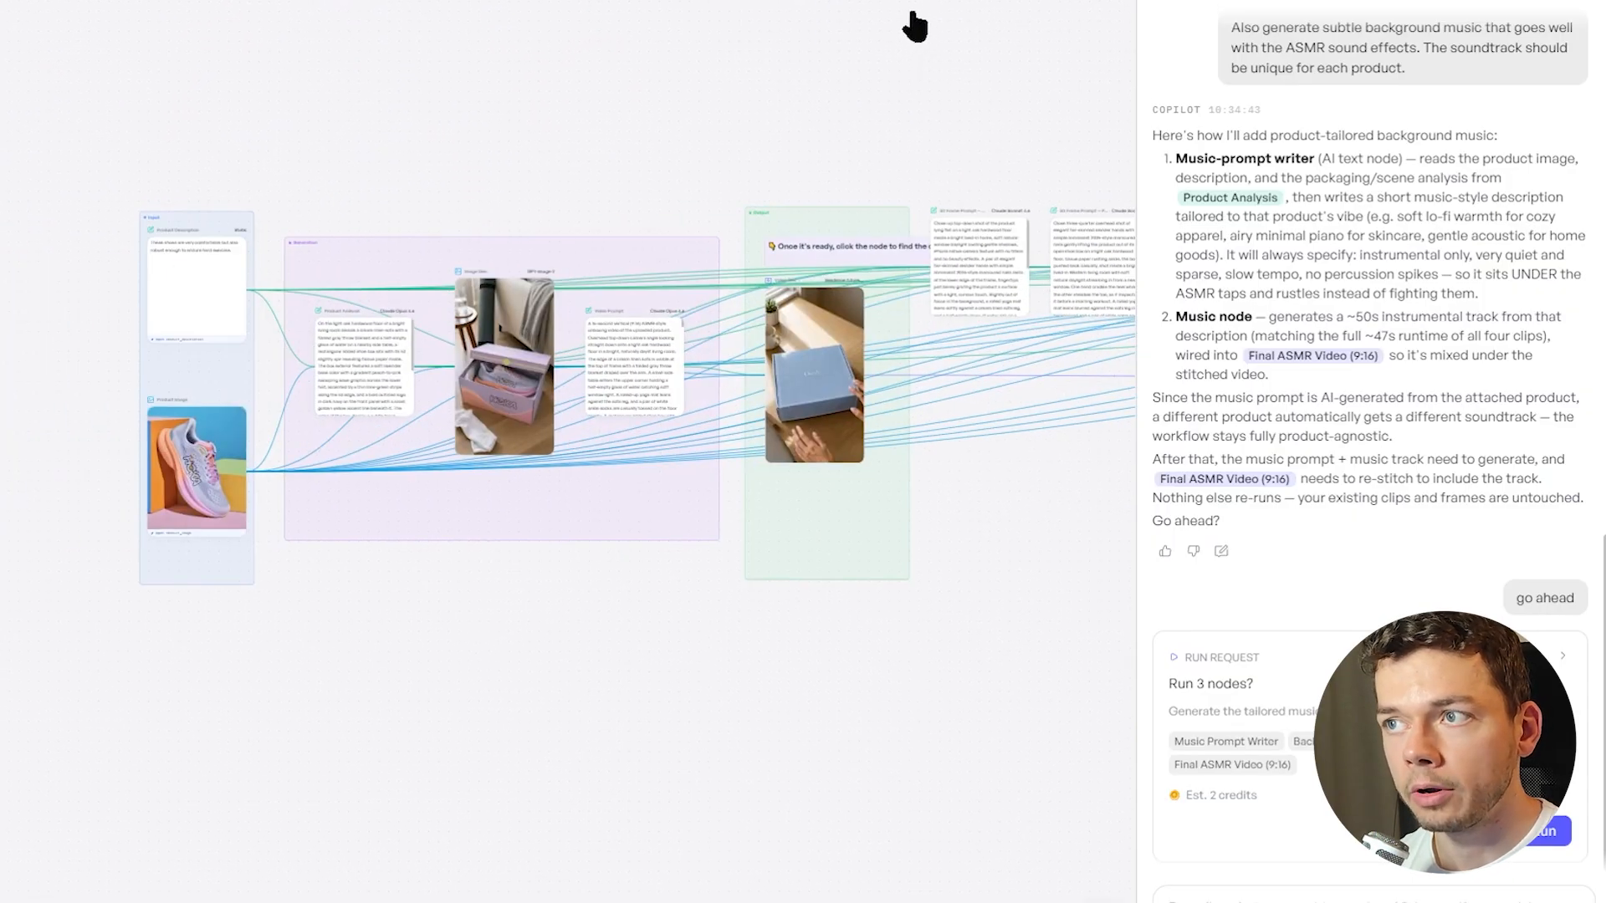
pyautogui.click(751, 7)
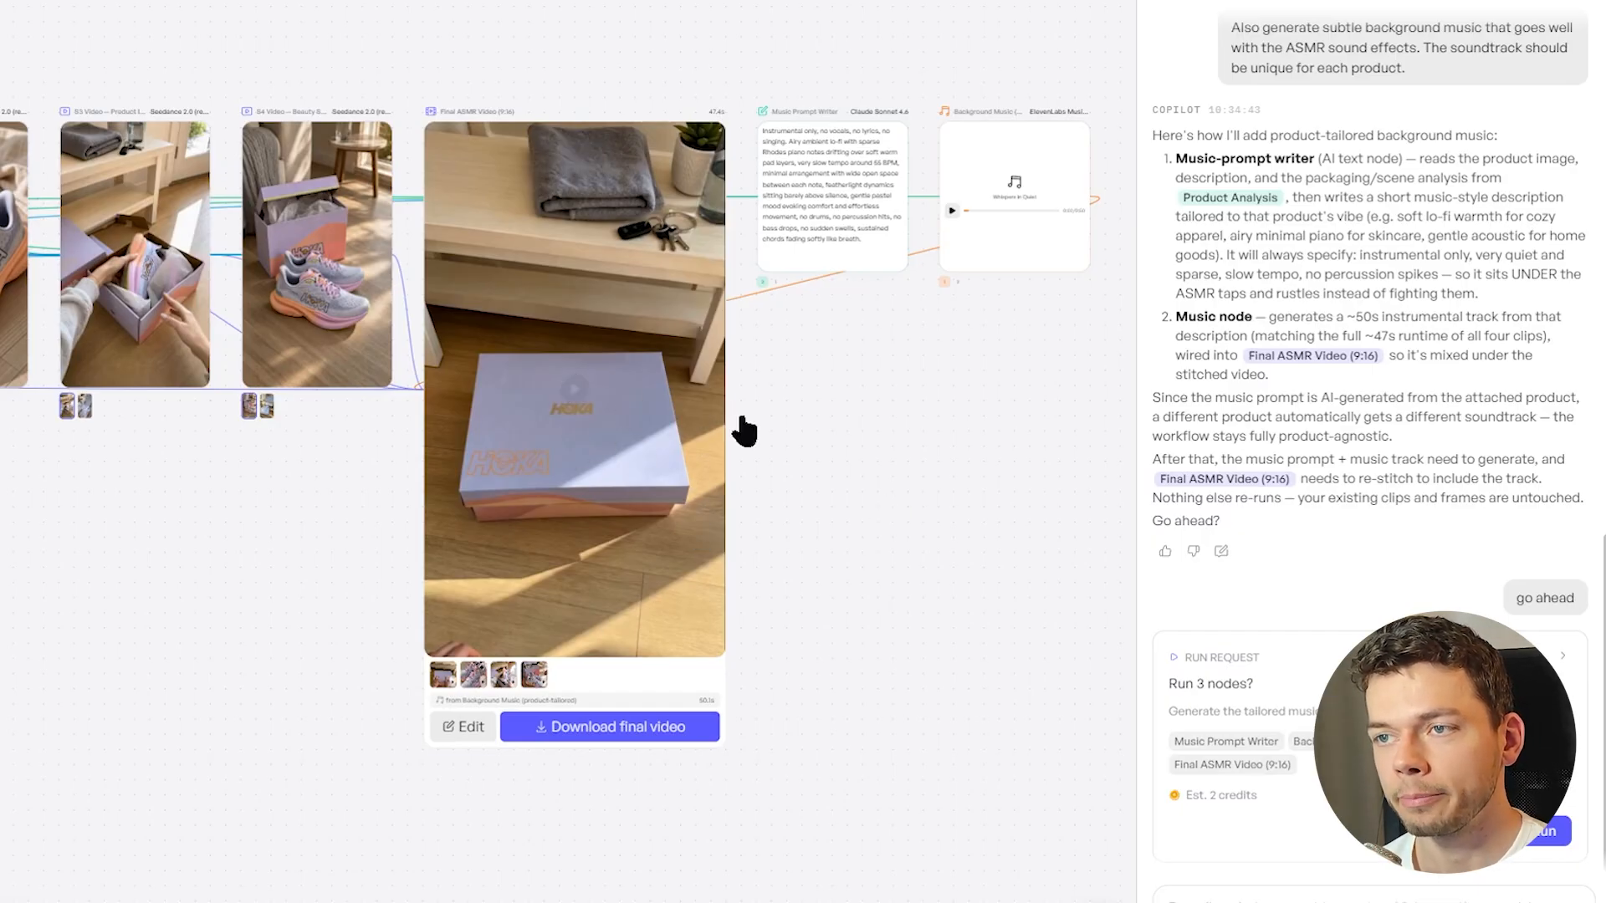
# Play the Final ASMR Video of the HOKA shoes and compare it with the neighbouring scene clips
pyautogui.scroll(2, 739, 430)
pyautogui.click(518, 386)
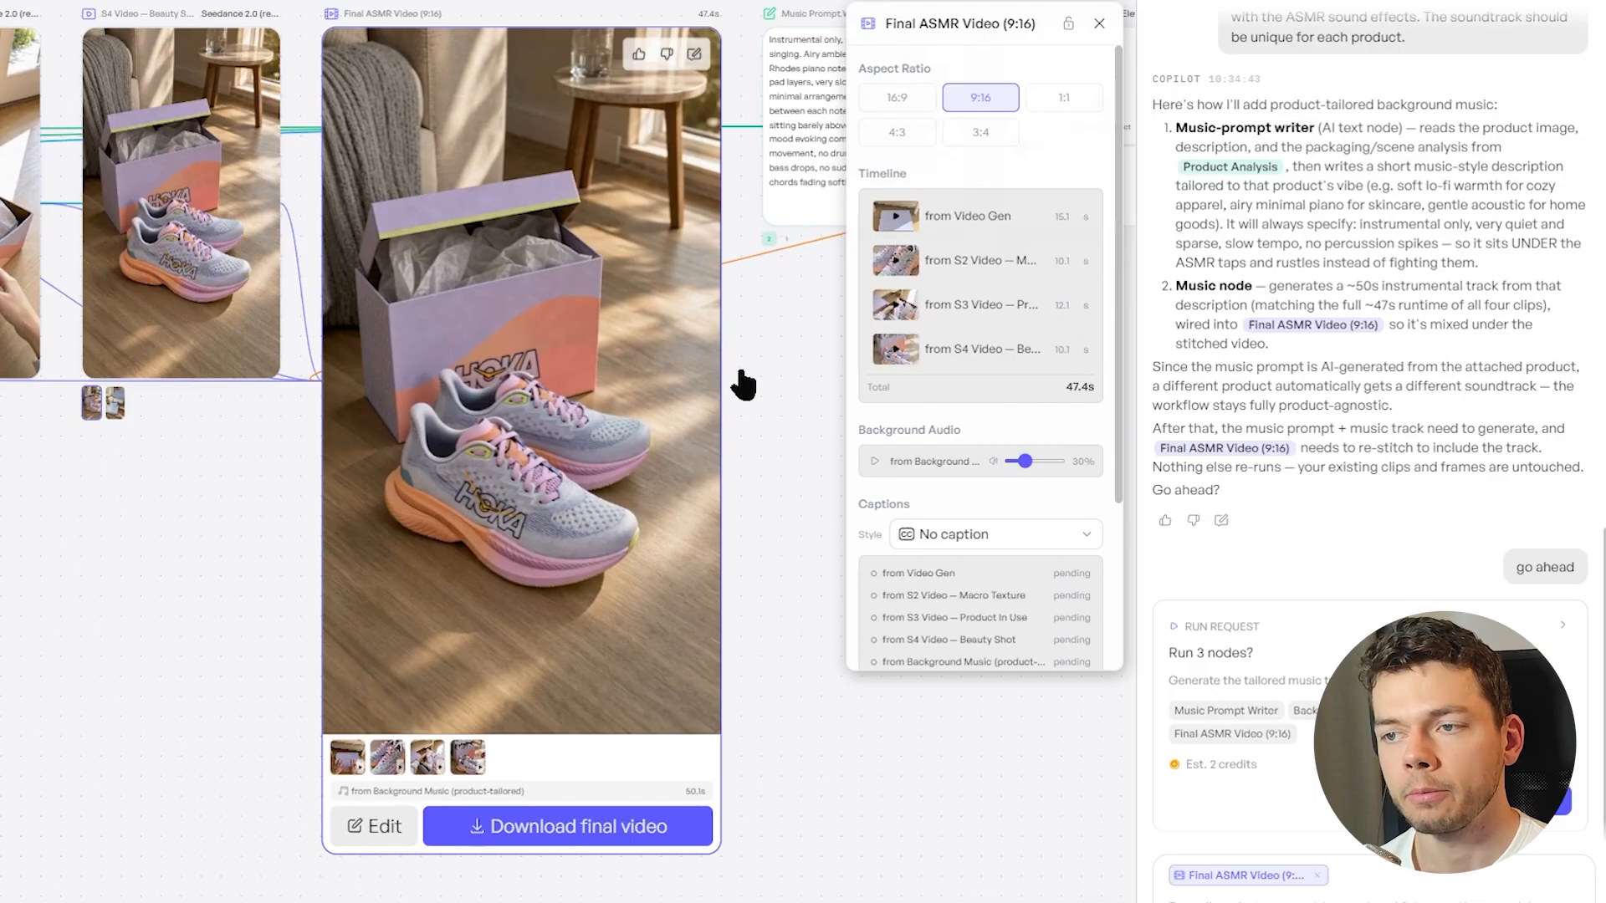
pyautogui.hscroll(-5, 703, 383)
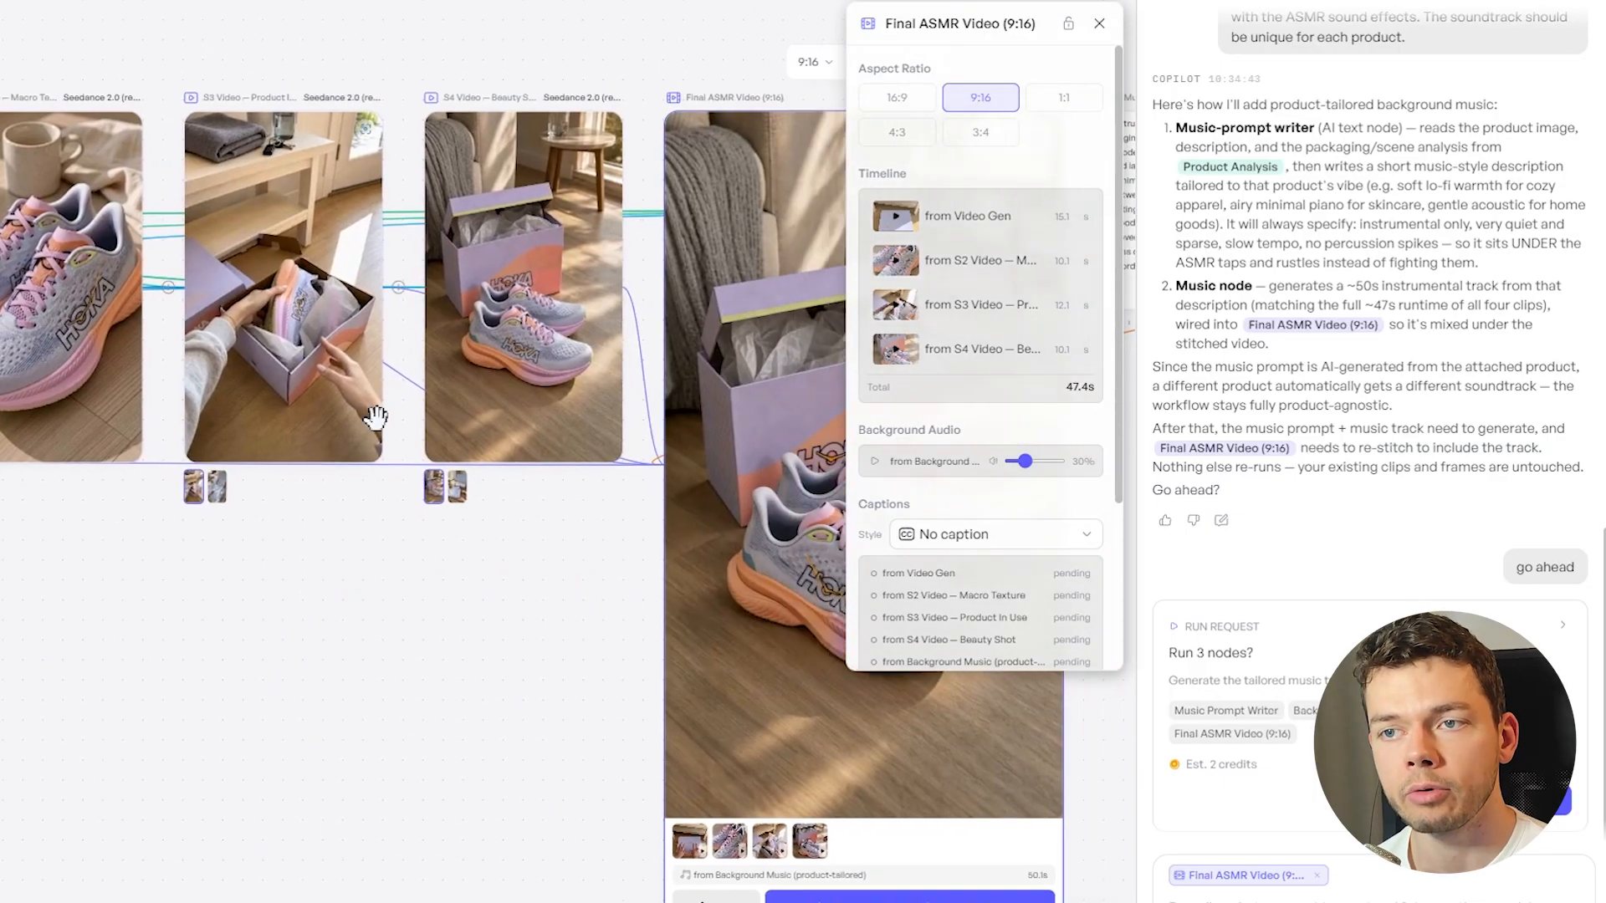
pyautogui.hscroll(5, 524, 692)
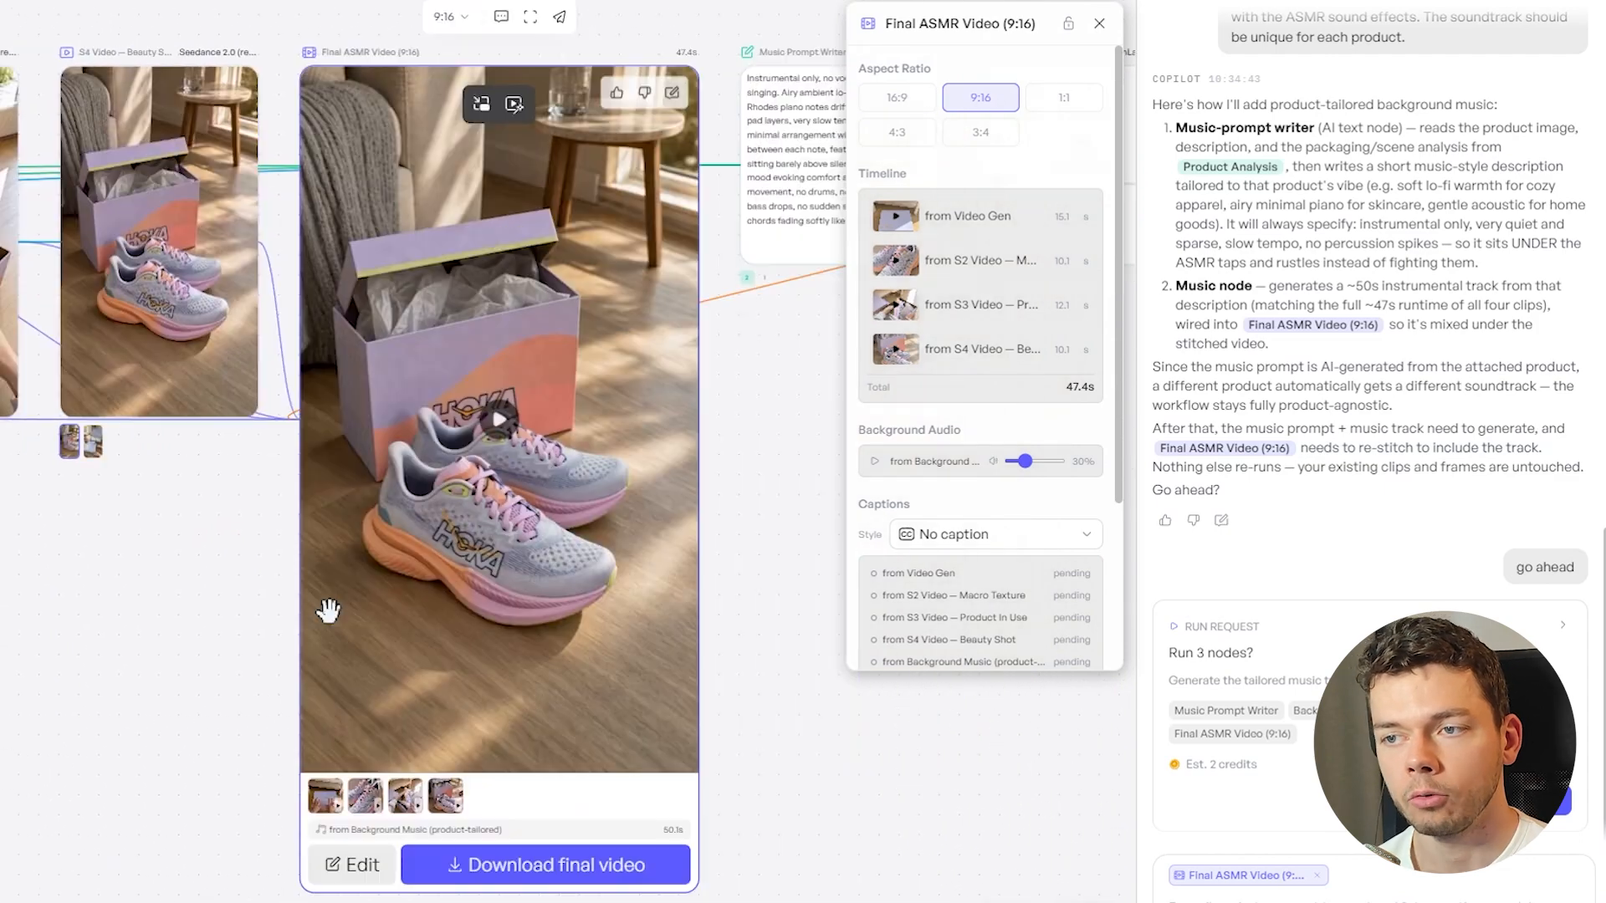
pyautogui.scroll(-2, 733, 575)
pyautogui.scroll(2, 732, 576)
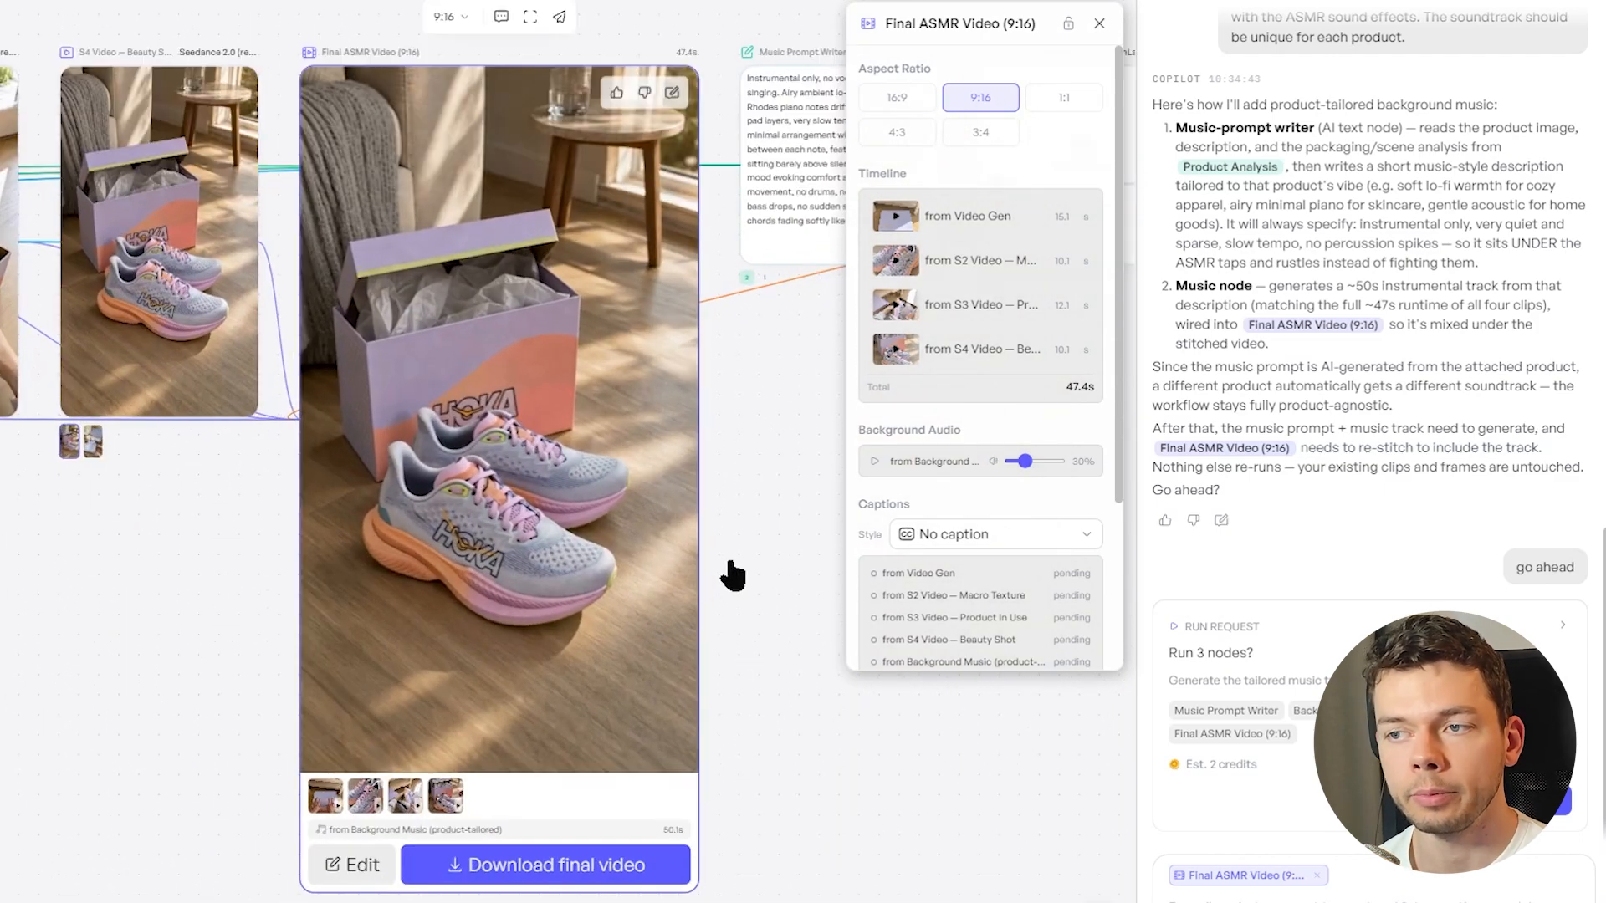
# Review the finished shoe workflow from the product inputs through the prompts, starting frames and scene clips to the final video
pyautogui.hscroll(1, 746, 516)
pyautogui.scroll(-3, 625, 493)
pyautogui.hscroll(-8, 341, 672)
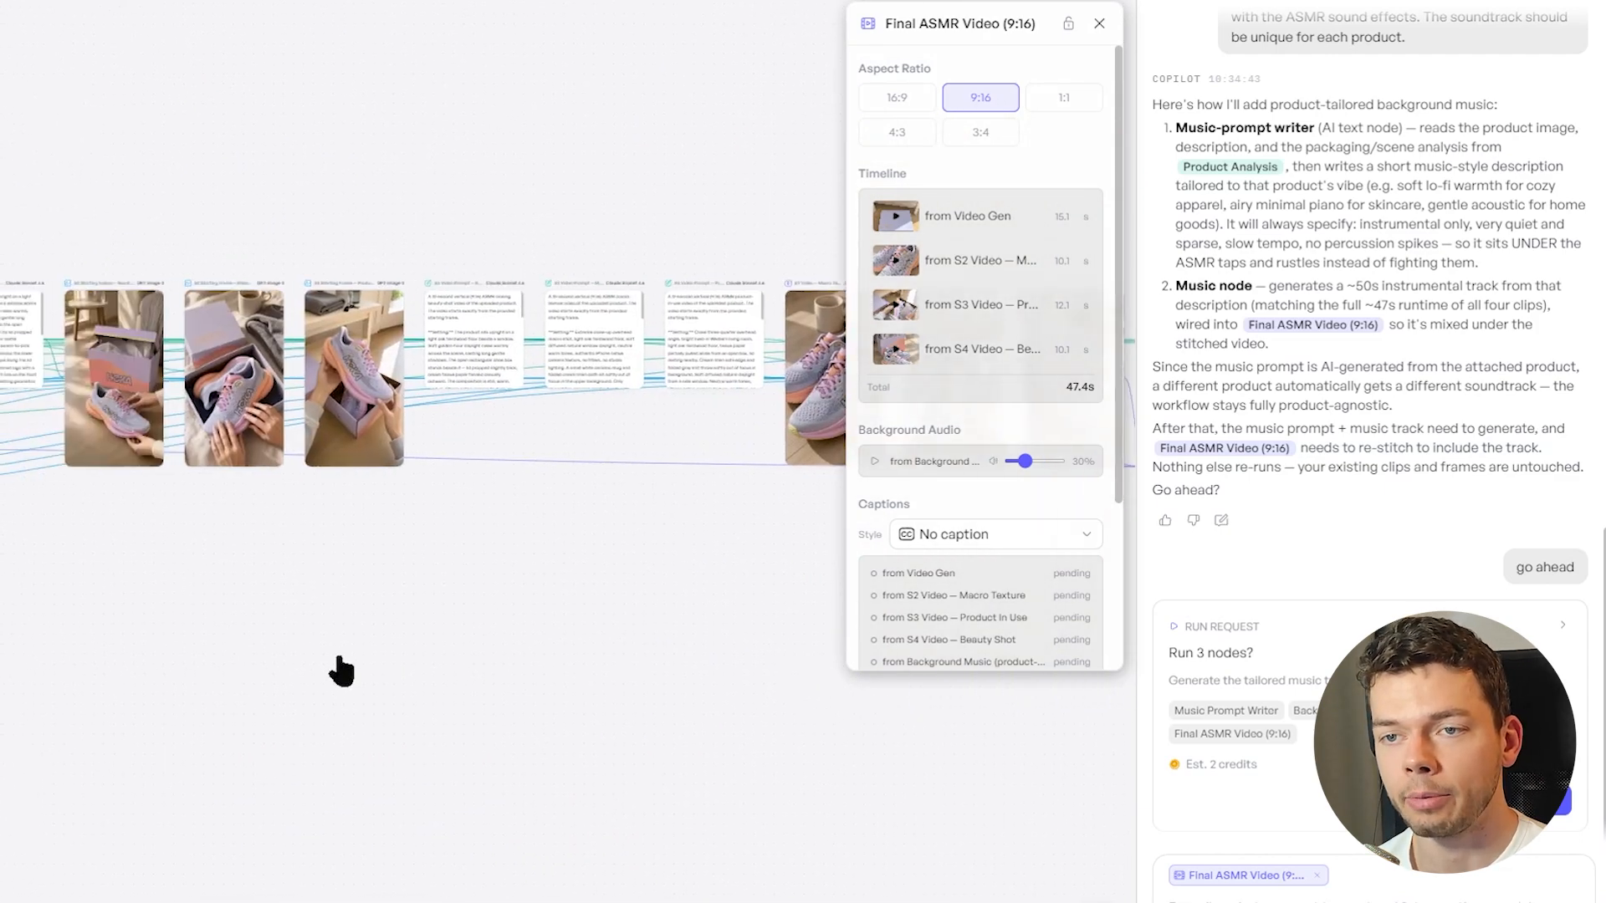
pyautogui.hscroll(-10, 341, 672)
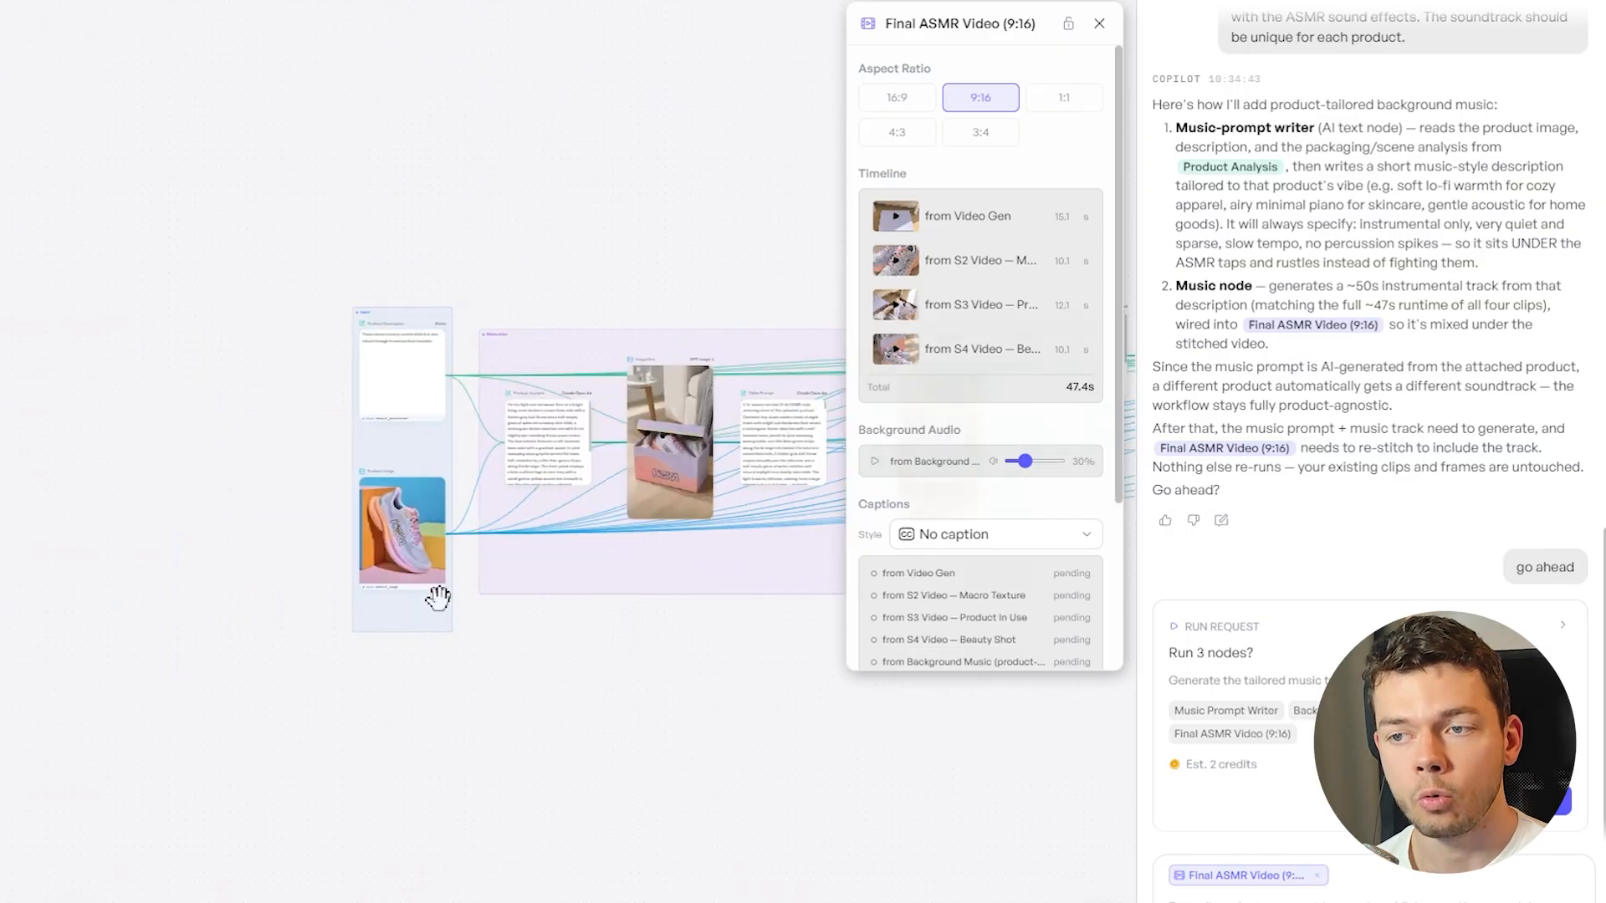
pyautogui.scroll(5, 438, 597)
pyautogui.hscroll(5, 394, 674)
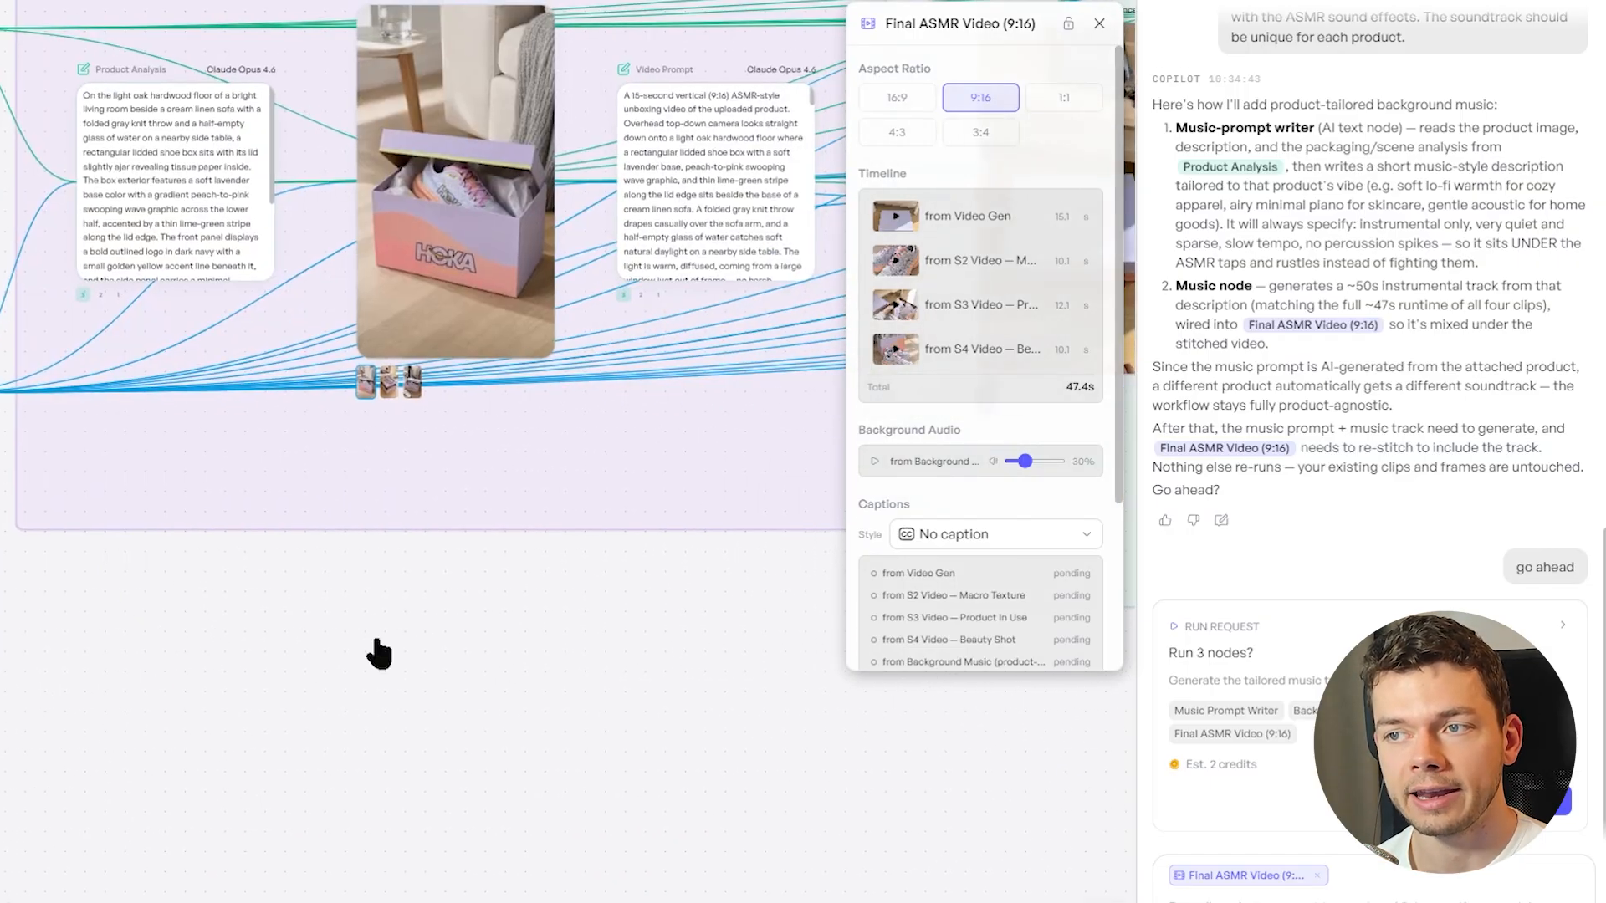
pyautogui.scroll(-5, 429, 628)
pyautogui.moveTo(750, 667); pyautogui.dragTo(97, 623)
pyautogui.moveTo(845, 606); pyautogui.dragTo(151, 633)
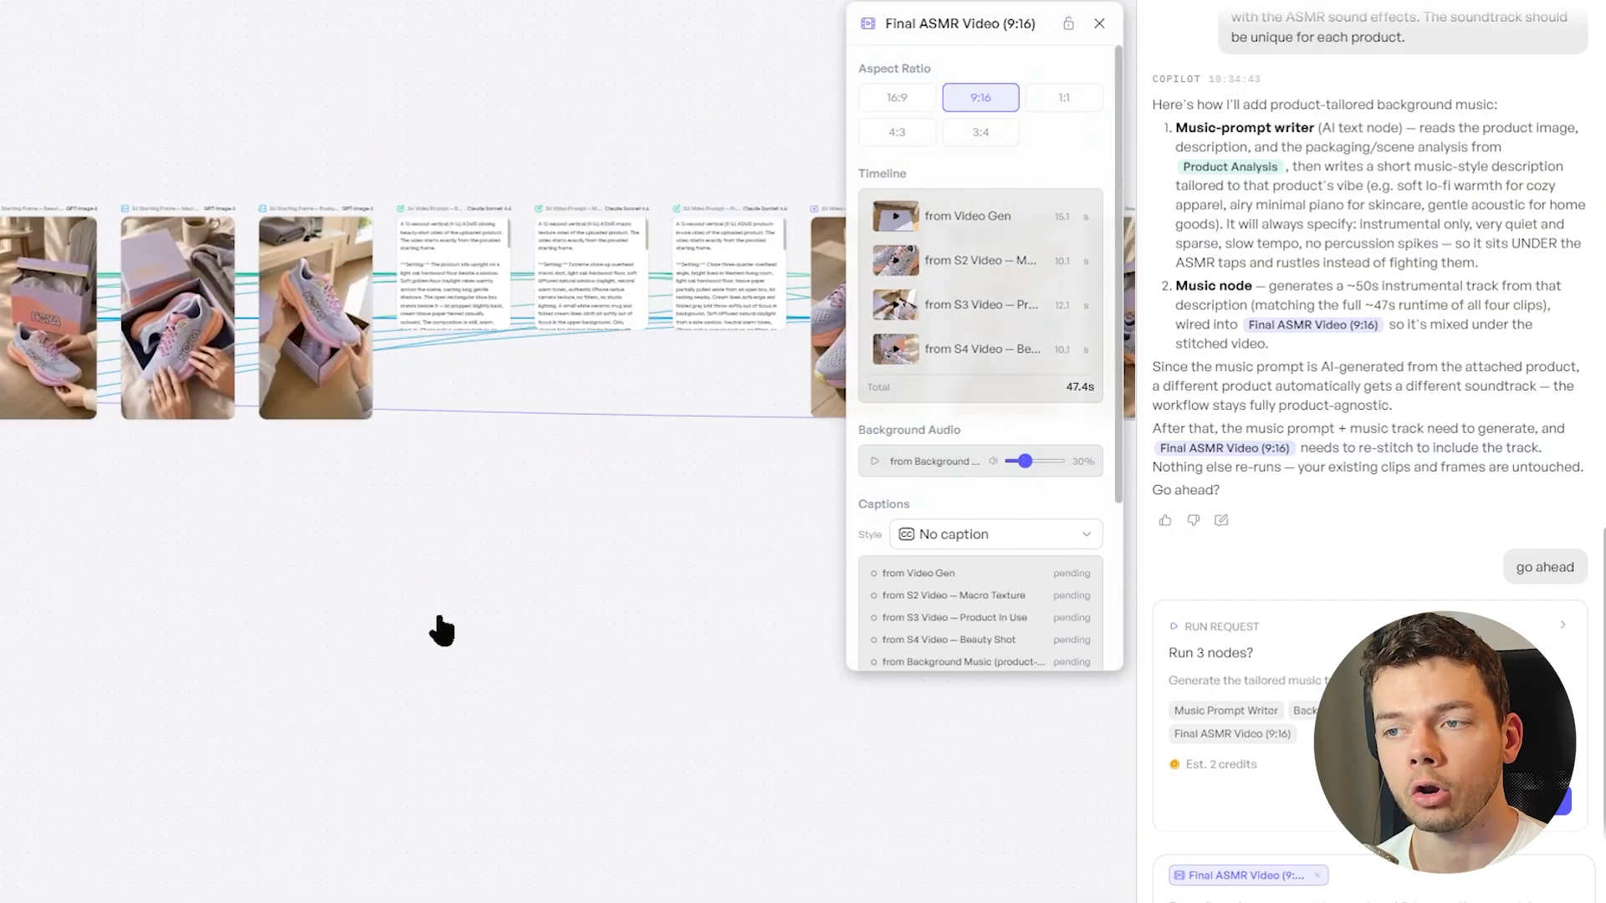
pyautogui.moveTo(646, 577); pyautogui.dragTo(8, 633)
pyautogui.moveTo(511, 622); pyautogui.dragTo(193, 552)
pyautogui.scroll(4, 443, 549)
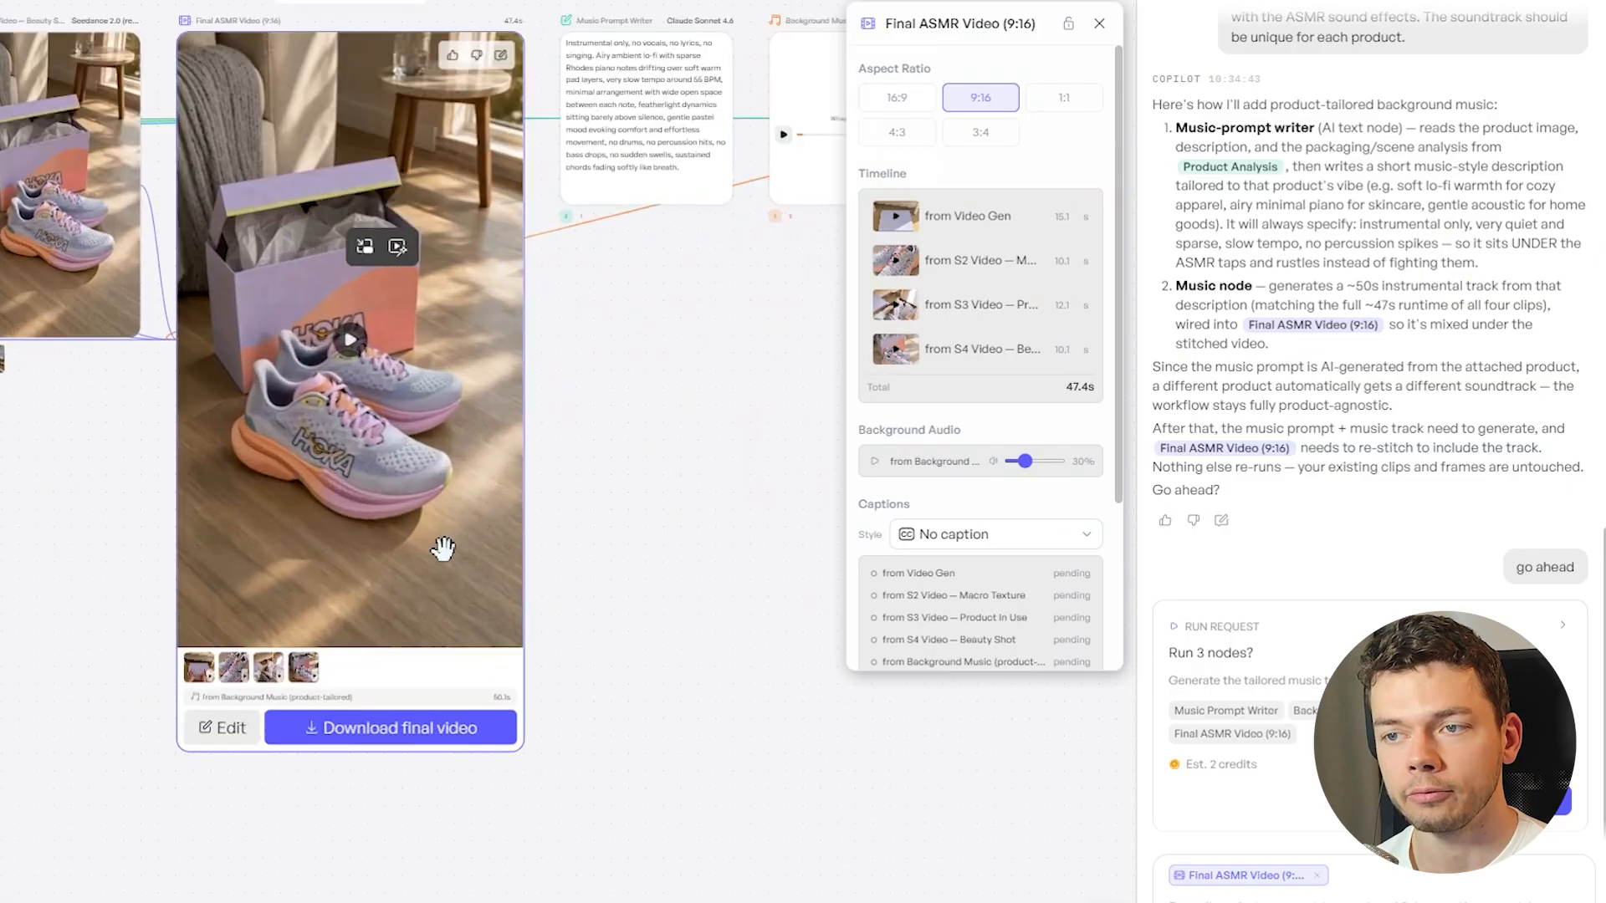
pyautogui.scroll(2, 443, 548)
pyautogui.moveTo(754, 424); pyautogui.dragTo(741, 478)
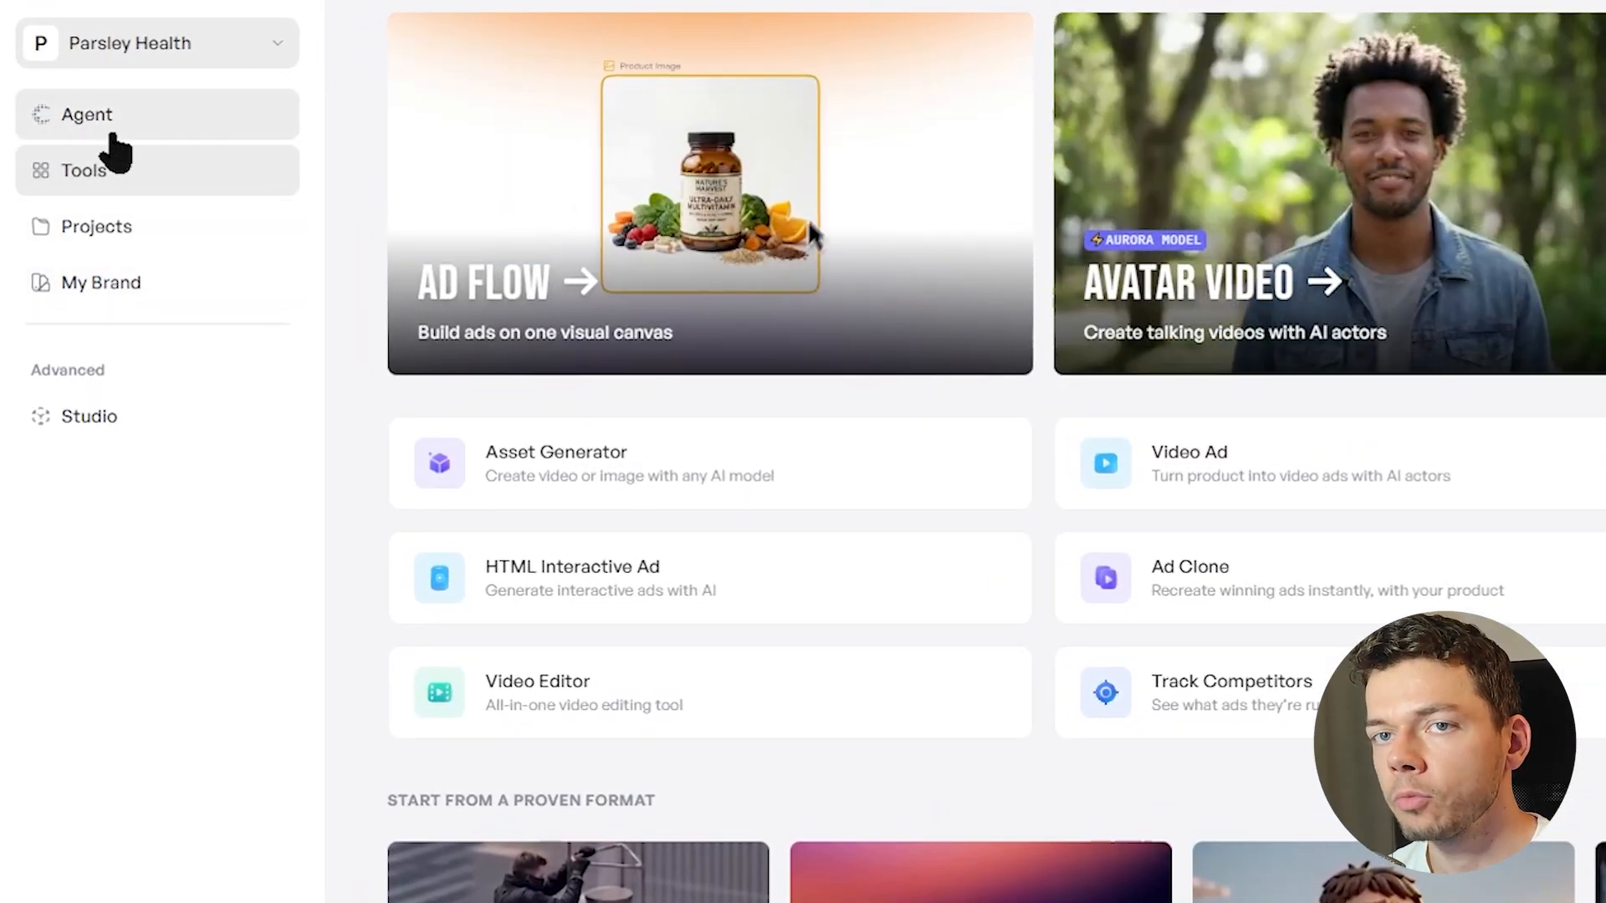
# Open the Agent, switch it to Workflow mode and paste in the prepared workflow prompt
pyautogui.click(115, 131)
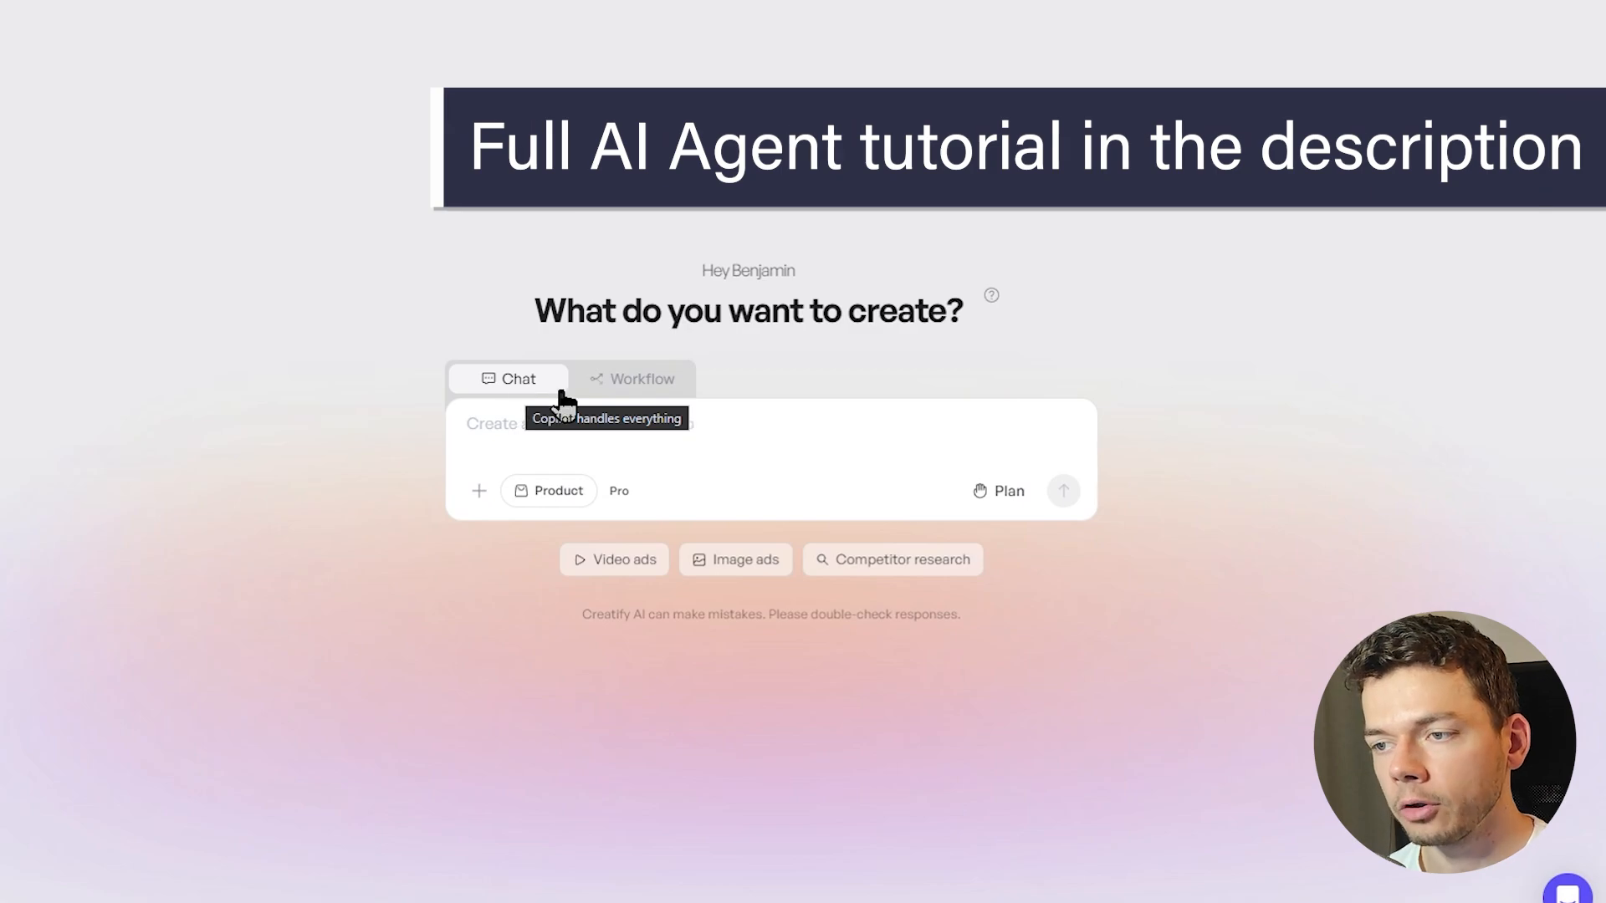
pyautogui.click(620, 383)
pyautogui.hotkey('ctrl', 'v')
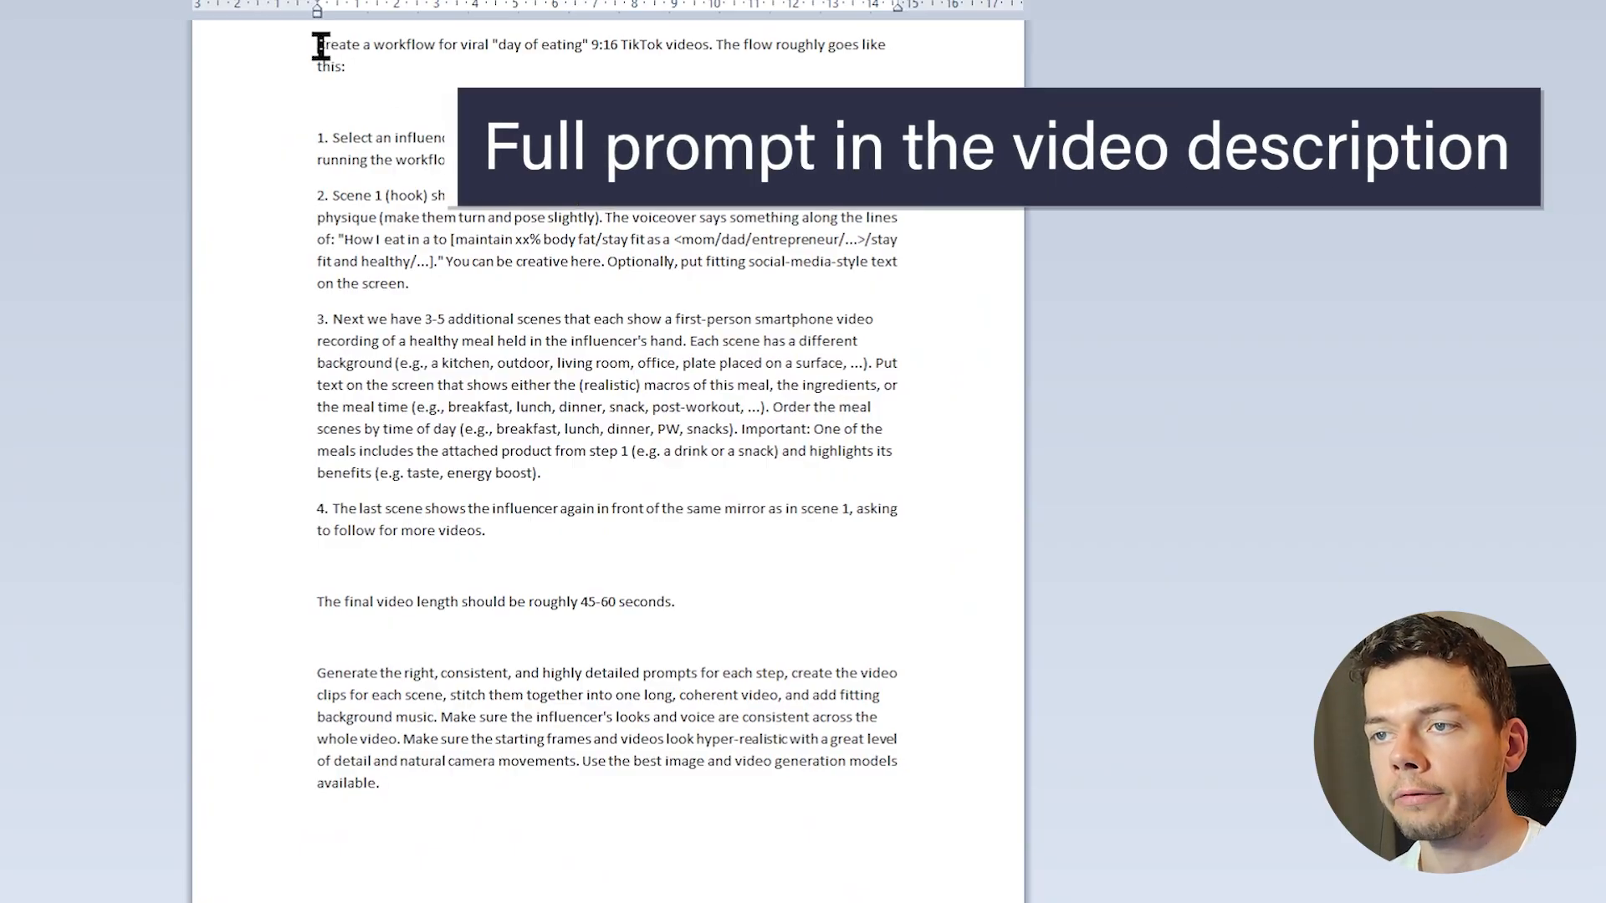
# Examine the prompt document's "day of eating" task, the influencer and product selection, and the mirror selfie hook scene
pyautogui.keyDown('shift'); pyautogui.click(742, 46); pyautogui.keyUp('shift')
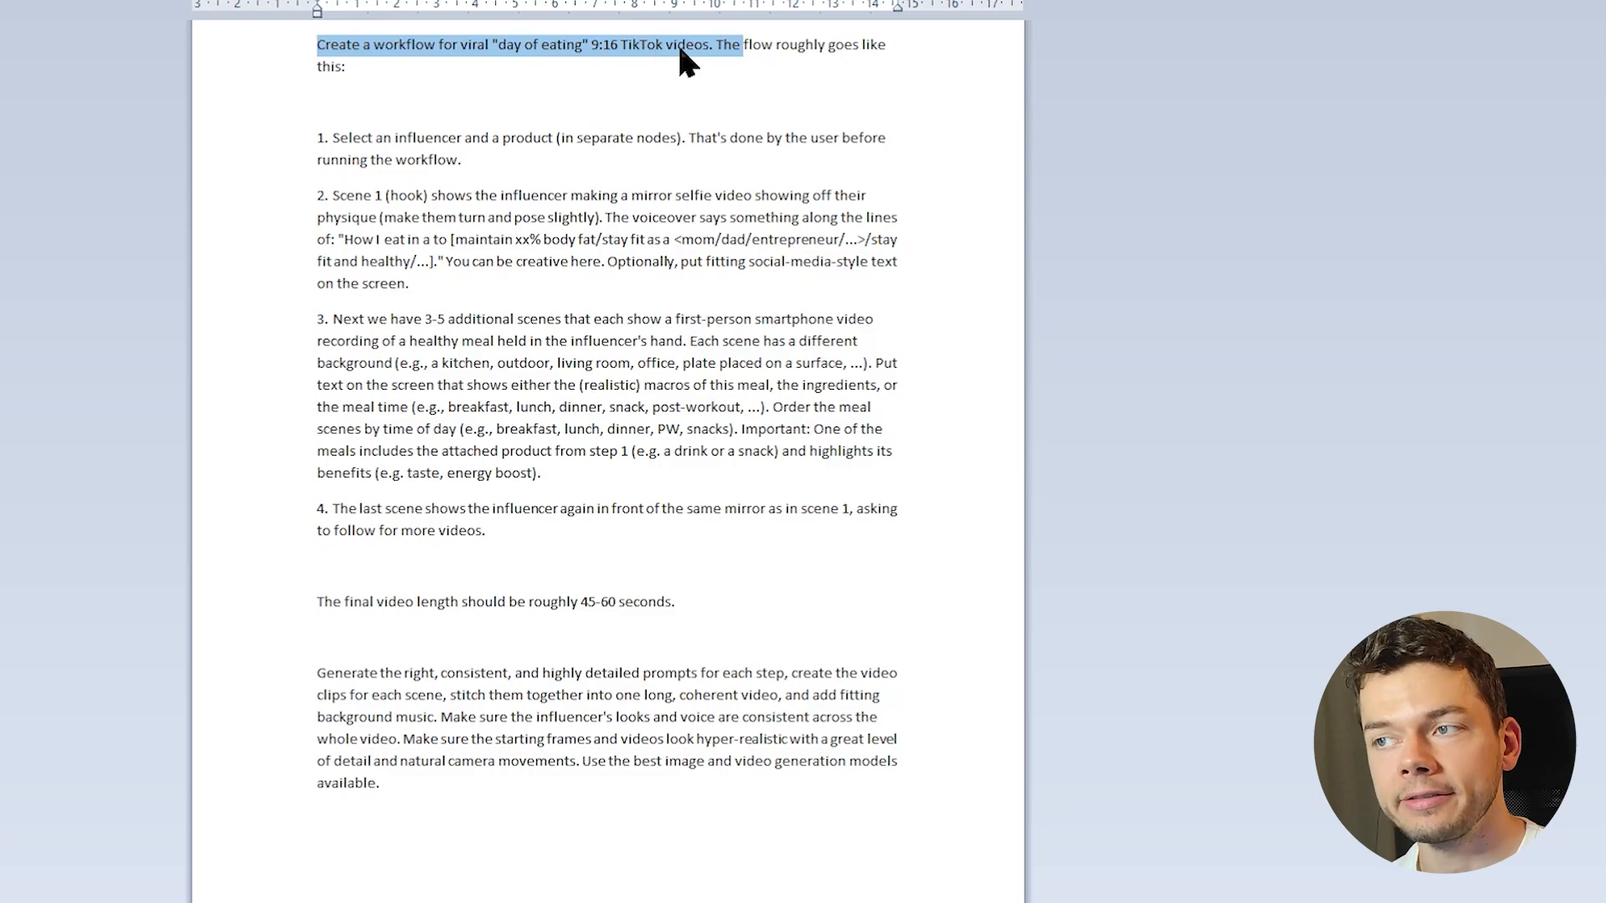
pyautogui.click(348, 137)
pyautogui.moveTo(320, 136); pyautogui.dragTo(505, 151)
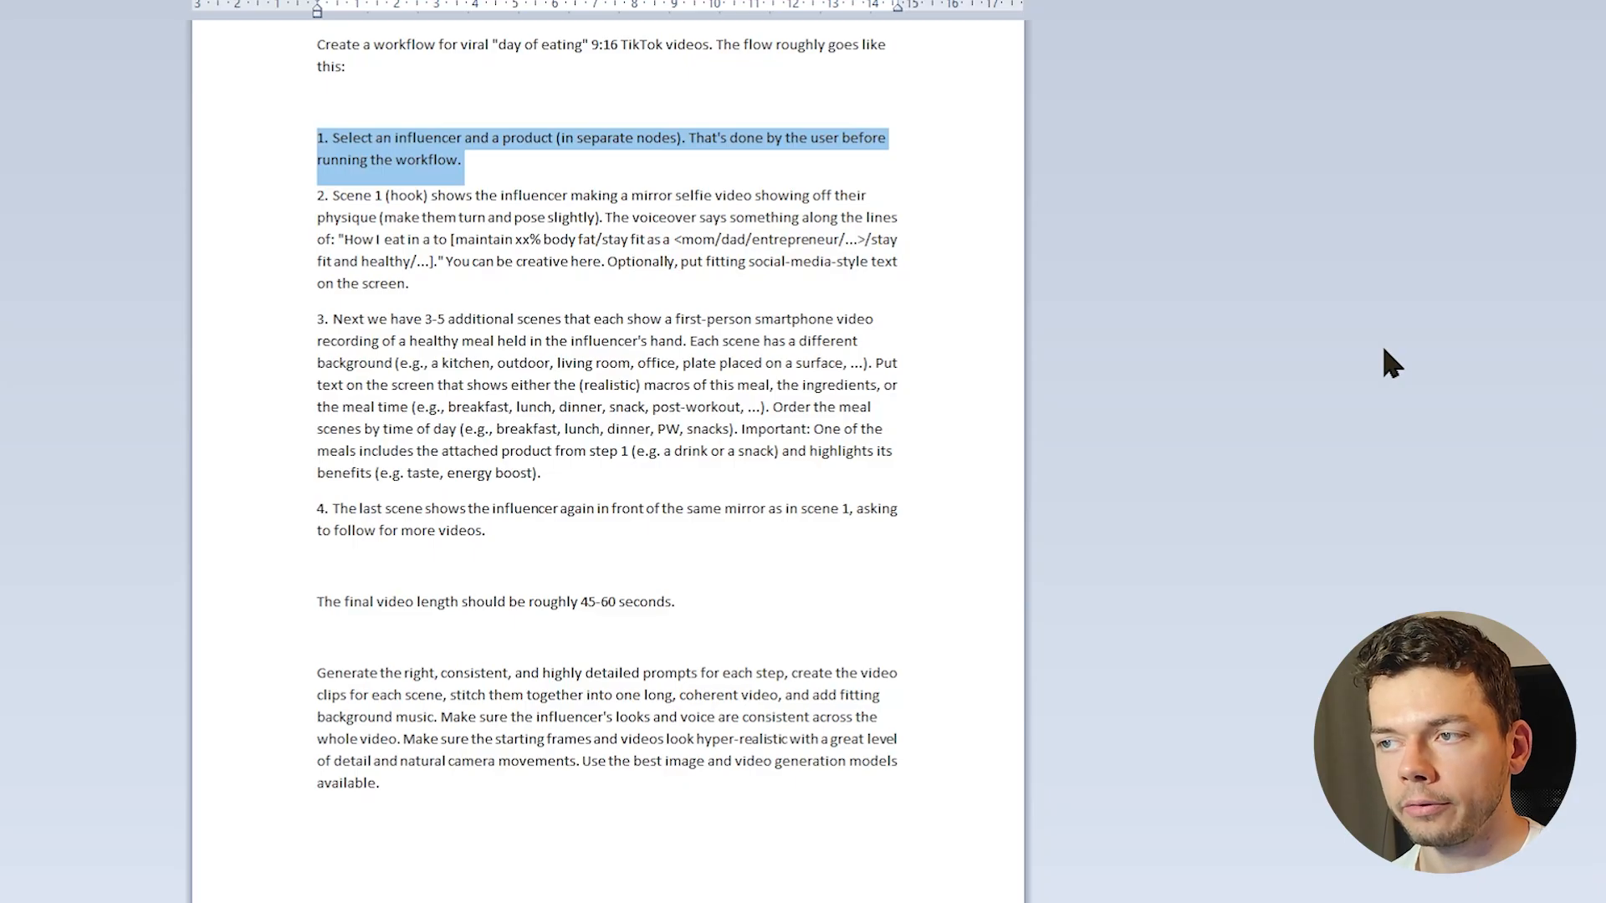
pyautogui.moveTo(622, 195); pyautogui.dragTo(716, 197)
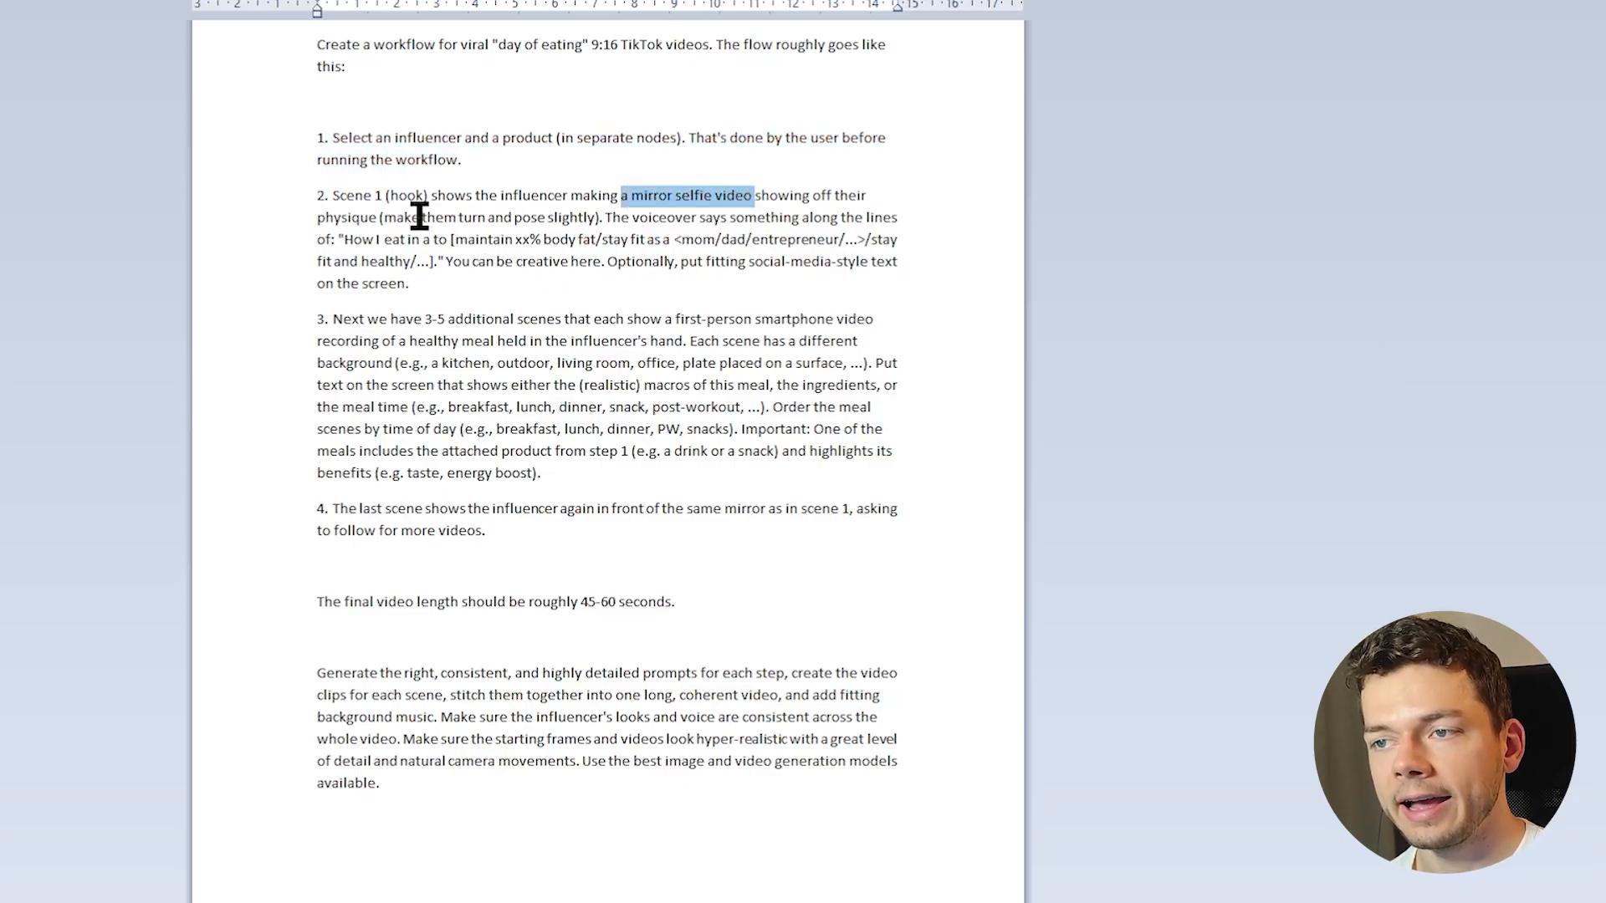
pyautogui.moveTo(384, 218); pyautogui.dragTo(595, 219)
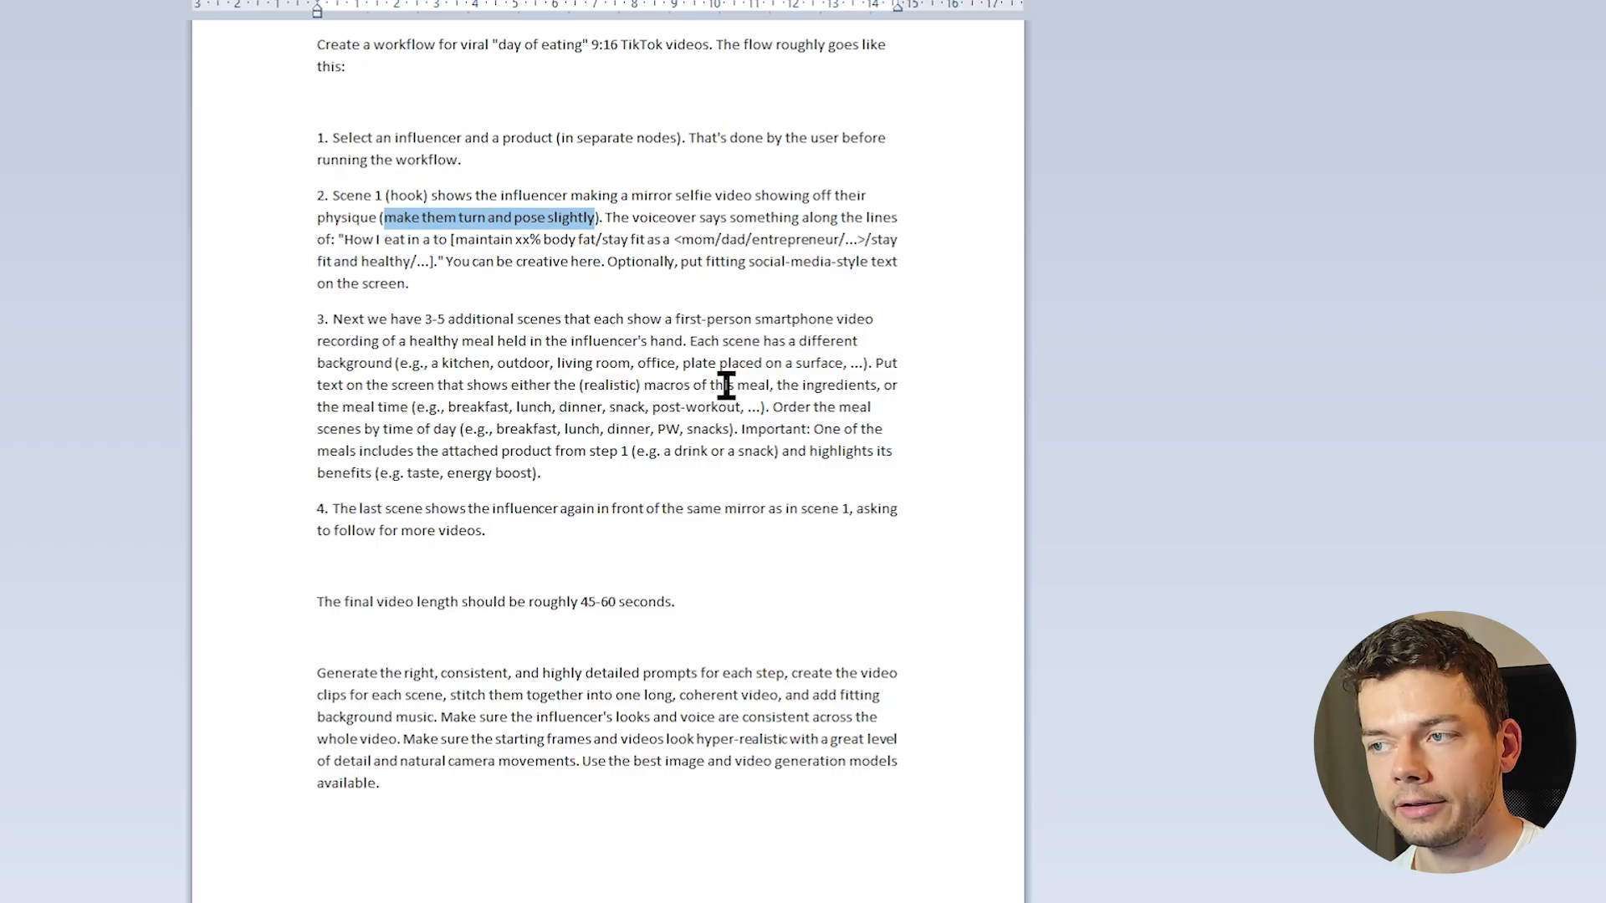
pyautogui.moveTo(761, 261); pyautogui.dragTo(787, 279)
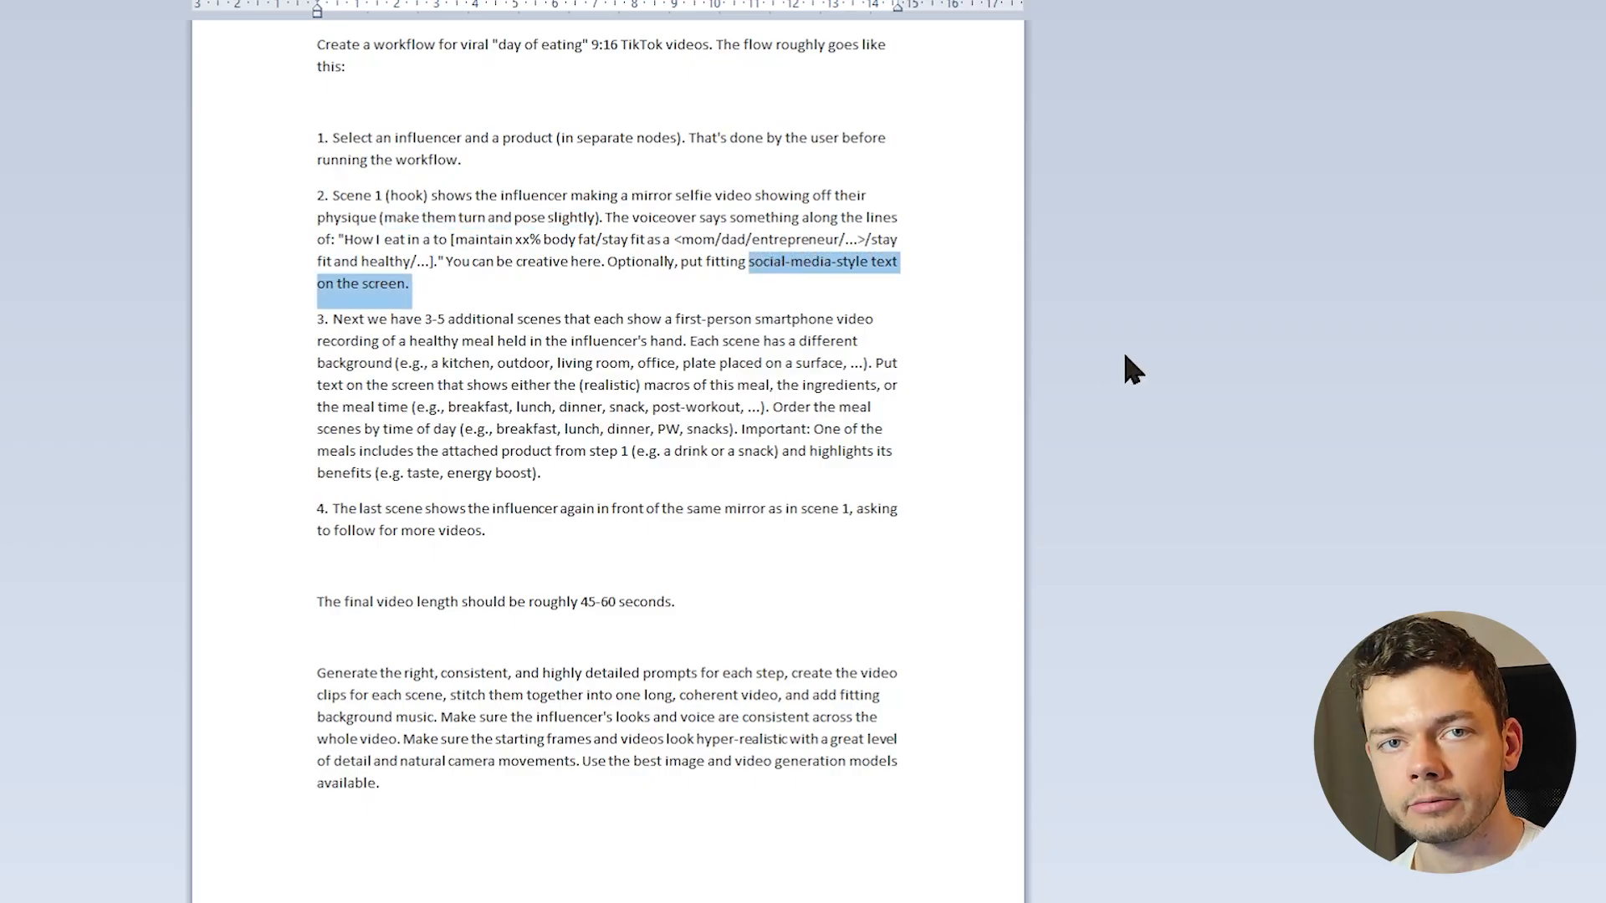
# Examine the prompt's instructions for the 3-5 meal scenes, the product placement and the closing mirror scene
pyautogui.moveTo(424, 321); pyautogui.dragTo(676, 338)
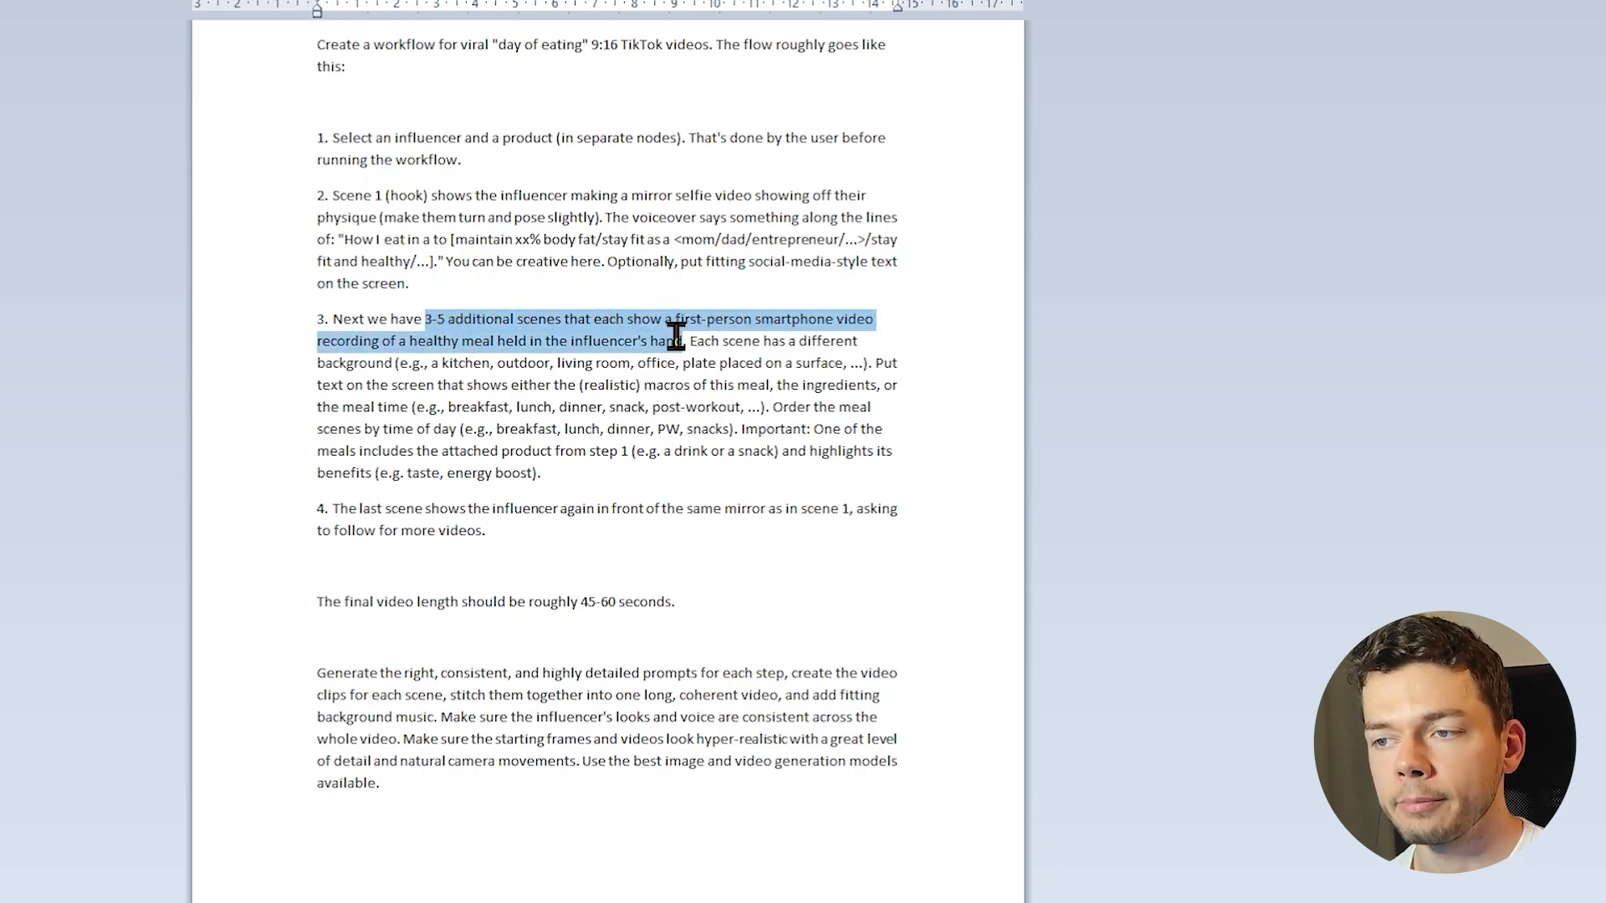
pyautogui.moveTo(800, 341); pyautogui.dragTo(405, 366)
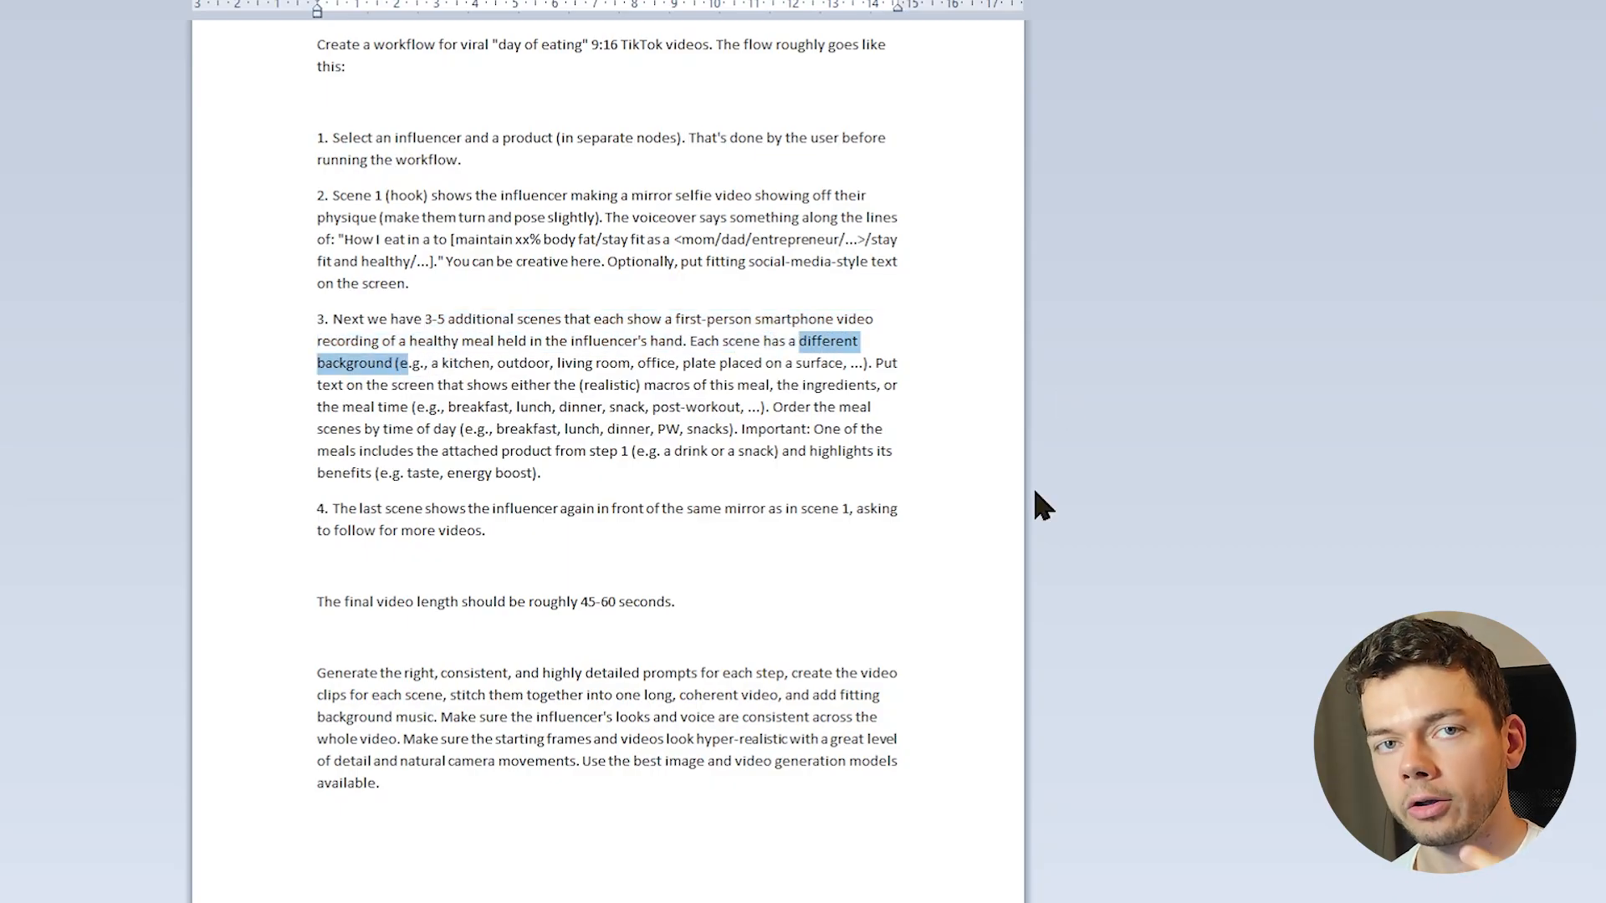
pyautogui.click(820, 431)
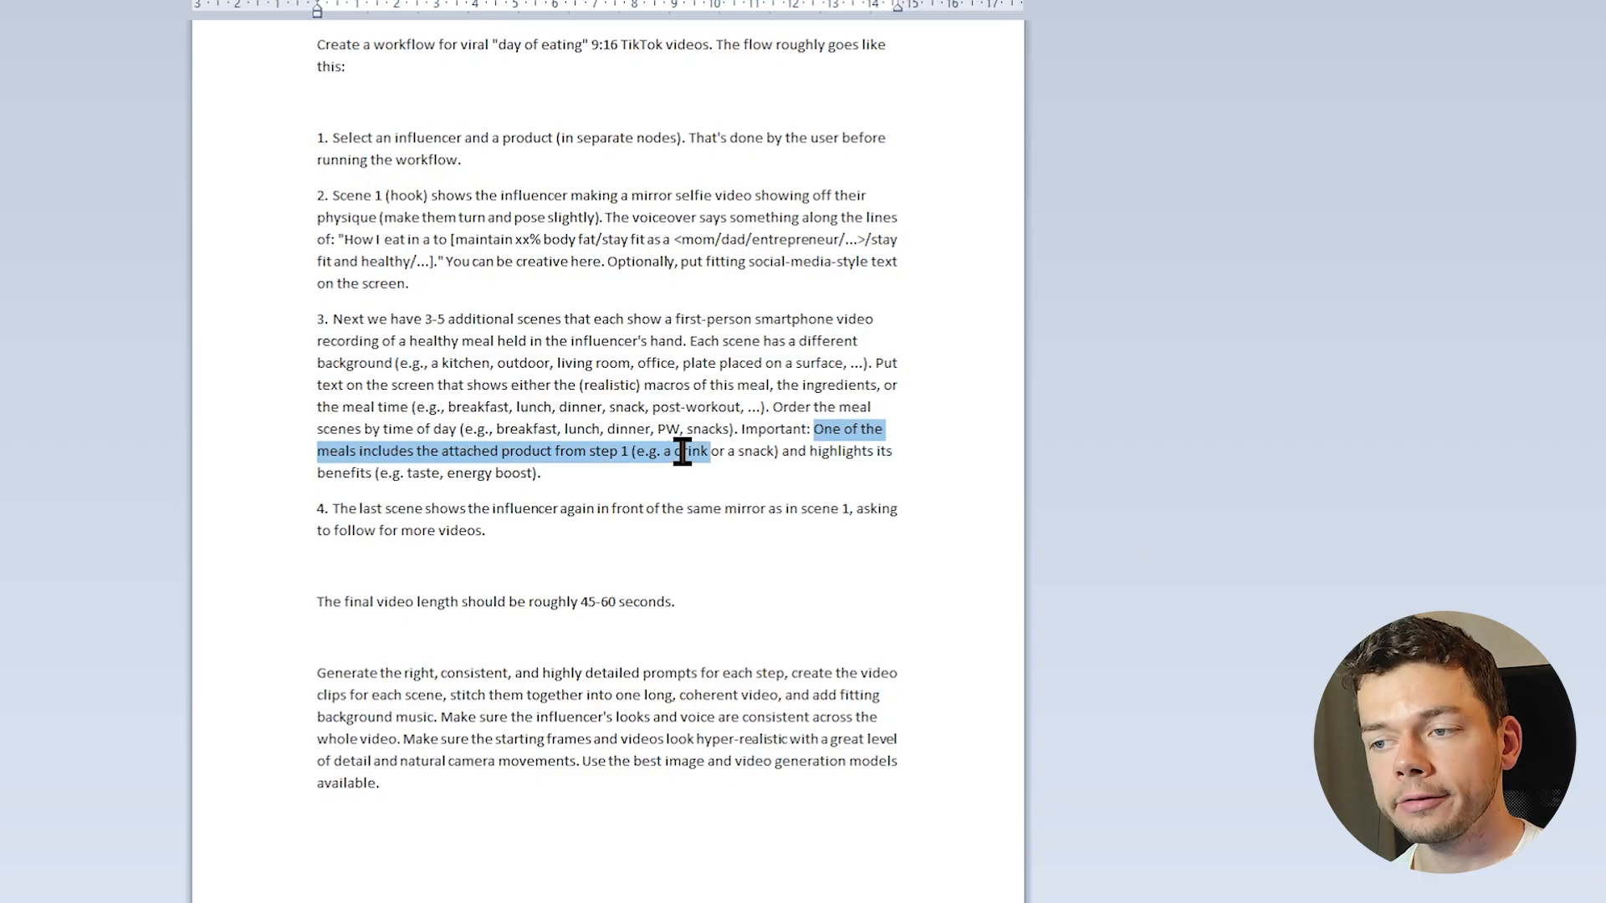
pyautogui.moveTo(705, 452); pyautogui.dragTo(751, 453)
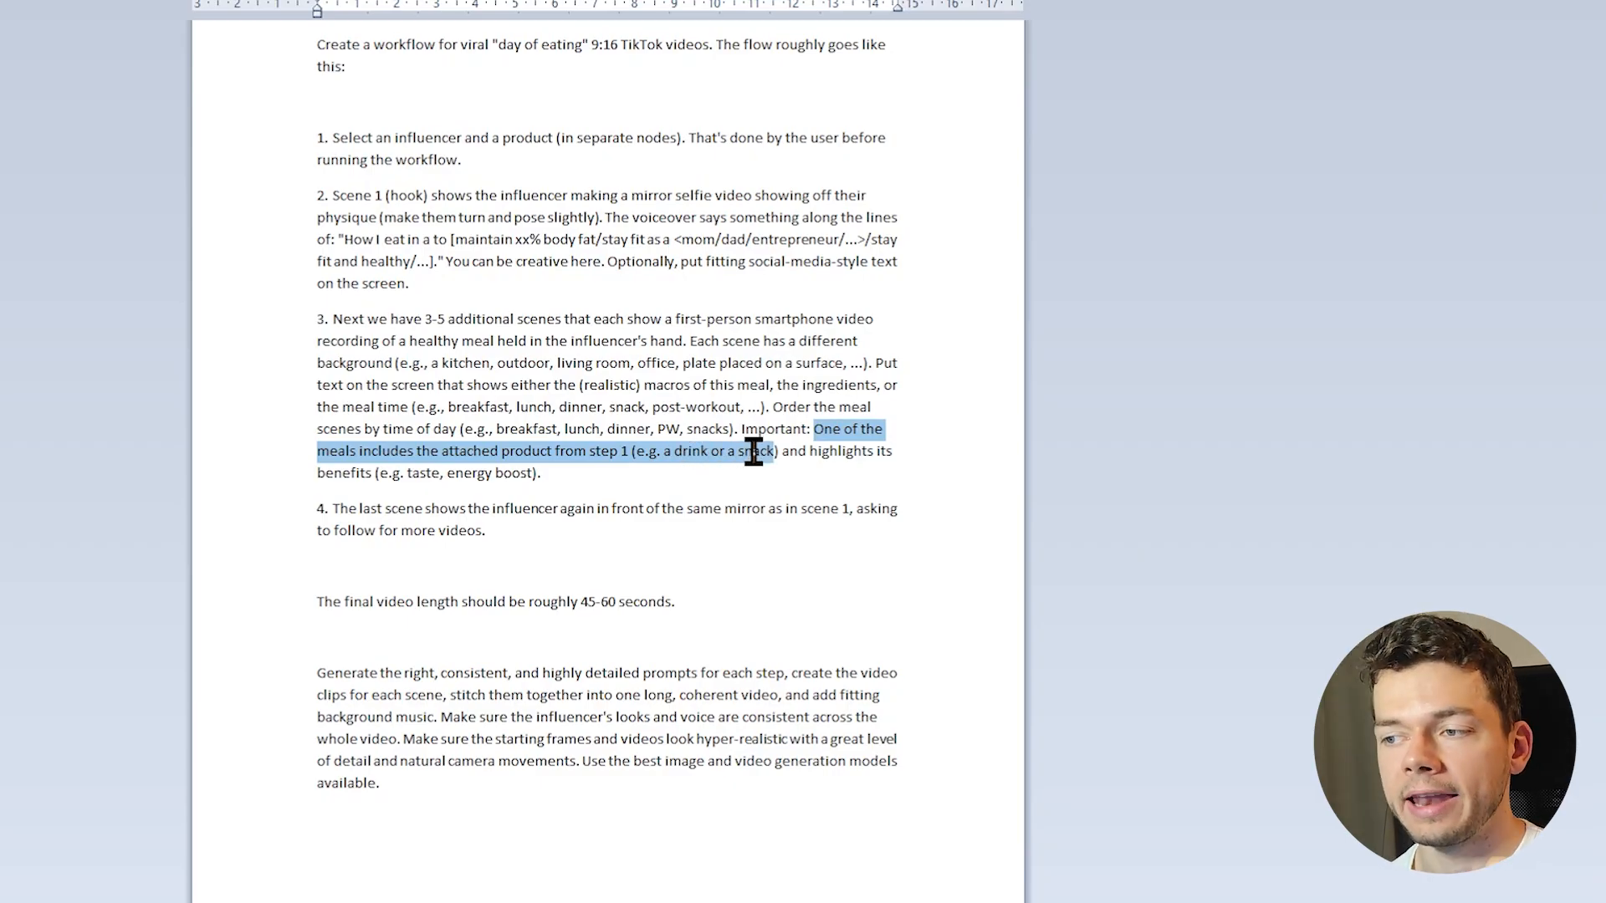
pyautogui.moveTo(753, 464); pyautogui.dragTo(806, 511)
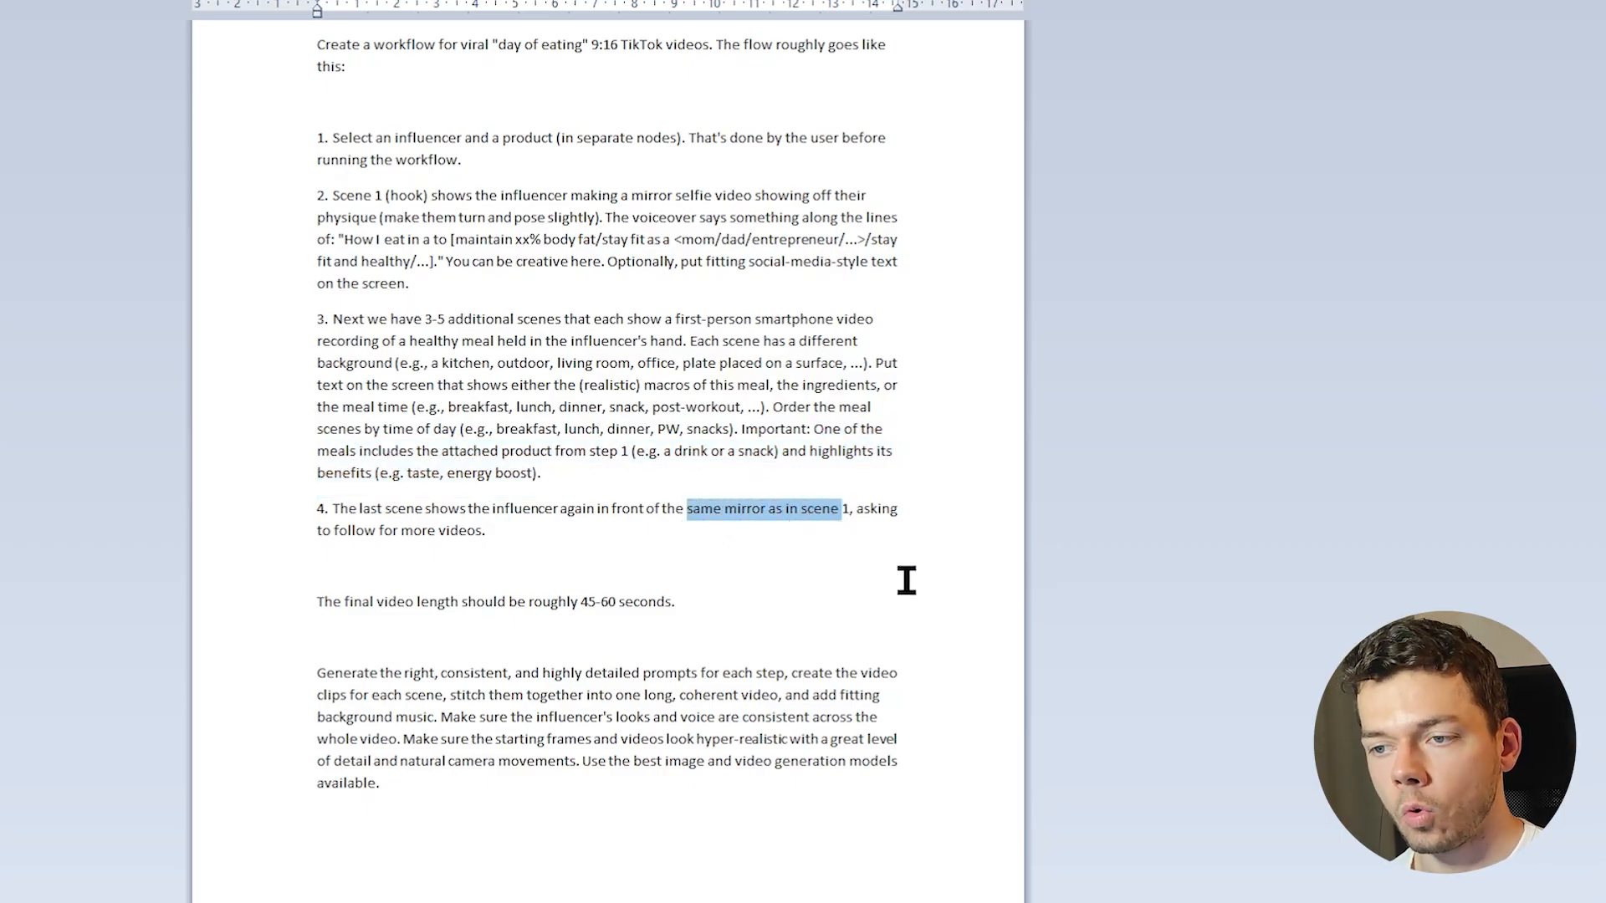
pyautogui.moveTo(486, 532); pyautogui.dragTo(383, 533)
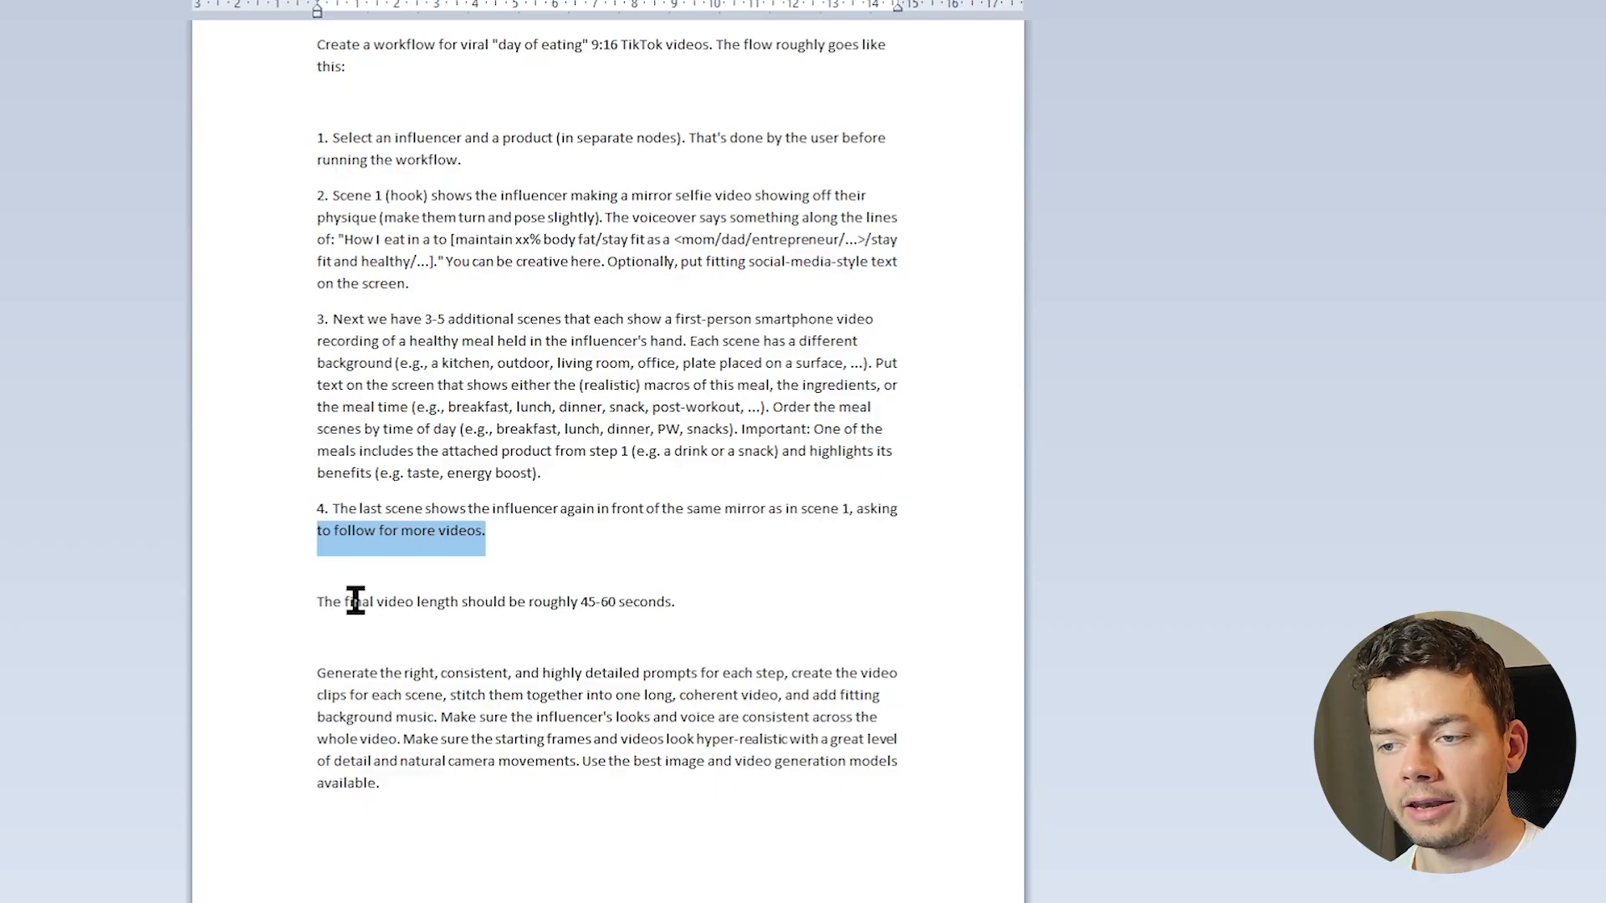
# Examine the prompt's video length and background music instructions, highlight the whole prompt, and look over the Wispr Flow page
pyautogui.moveTo(573, 601); pyautogui.dragTo(634, 604)
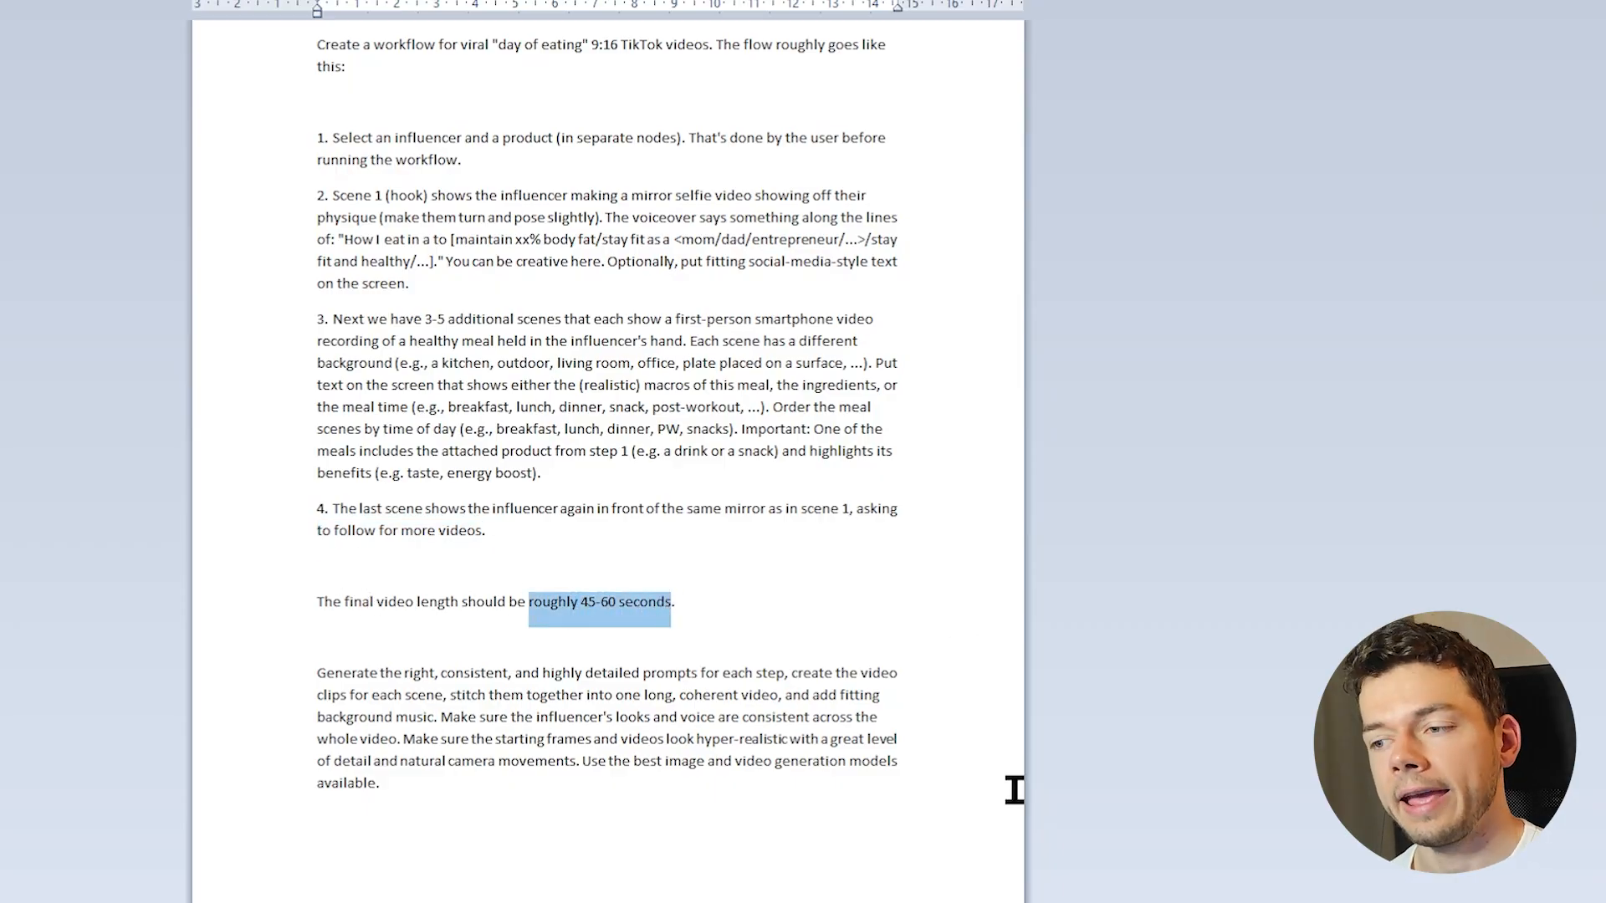
pyautogui.moveTo(333, 720); pyautogui.dragTo(440, 718)
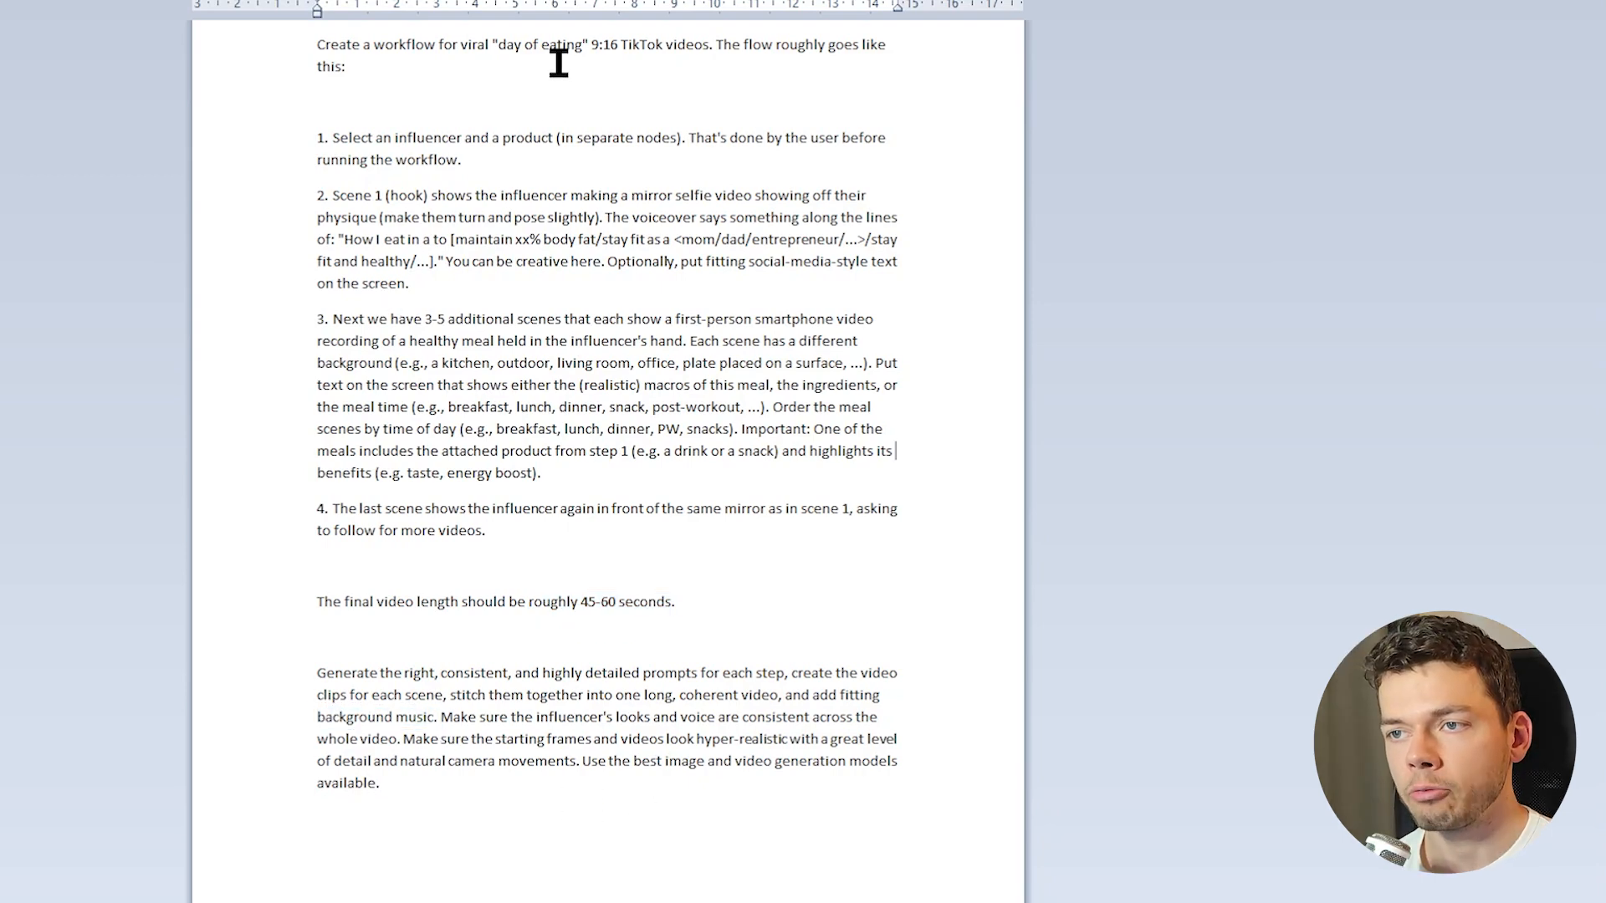
pyautogui.hotkey('ctrl', 'a')
pyautogui.click(1341, 365)
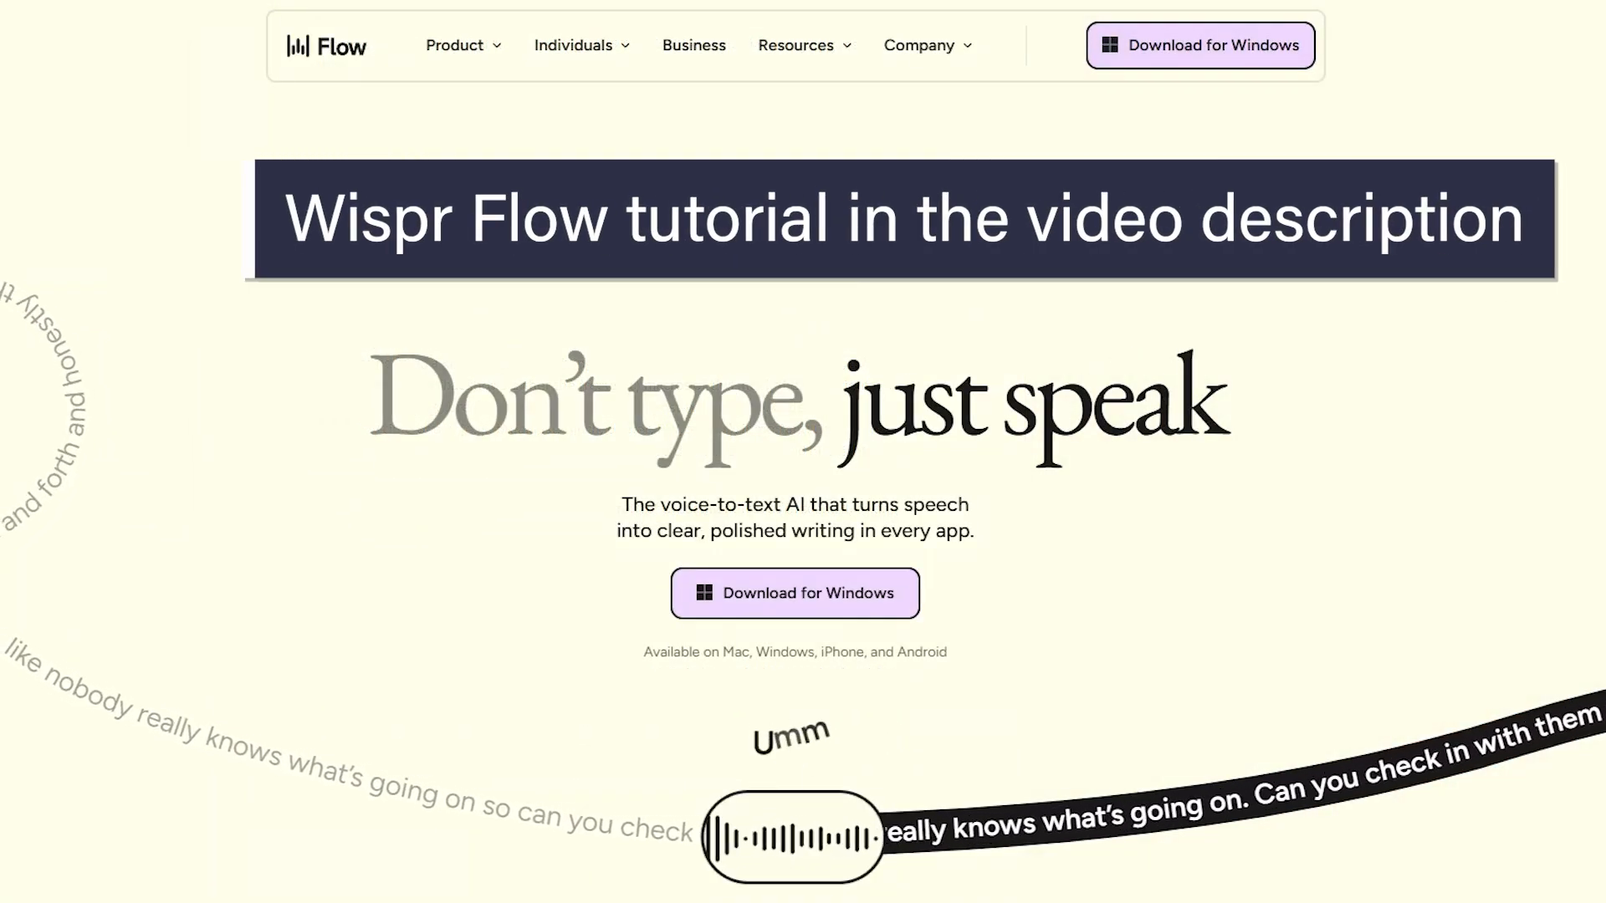
pyautogui.scroll(-7, 1573, 347)
pyautogui.scroll(-5, 1570, 347)
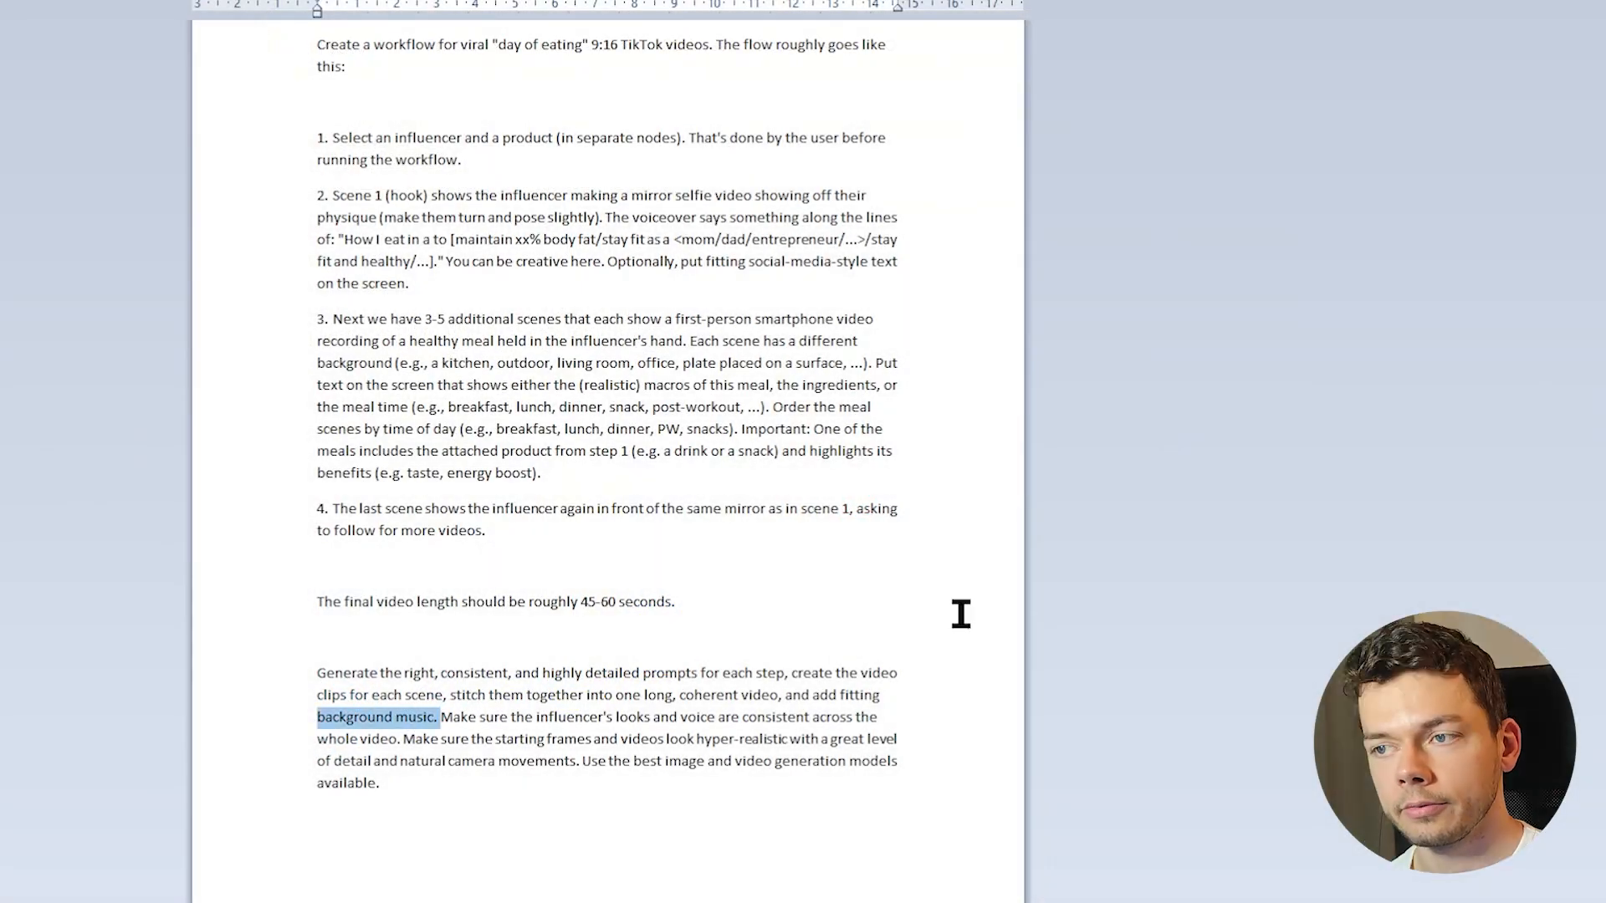
# Return to the Creatify workflow and approve the proposed six-scene plan to build it
pyautogui.hotkey('alt', 'F4')
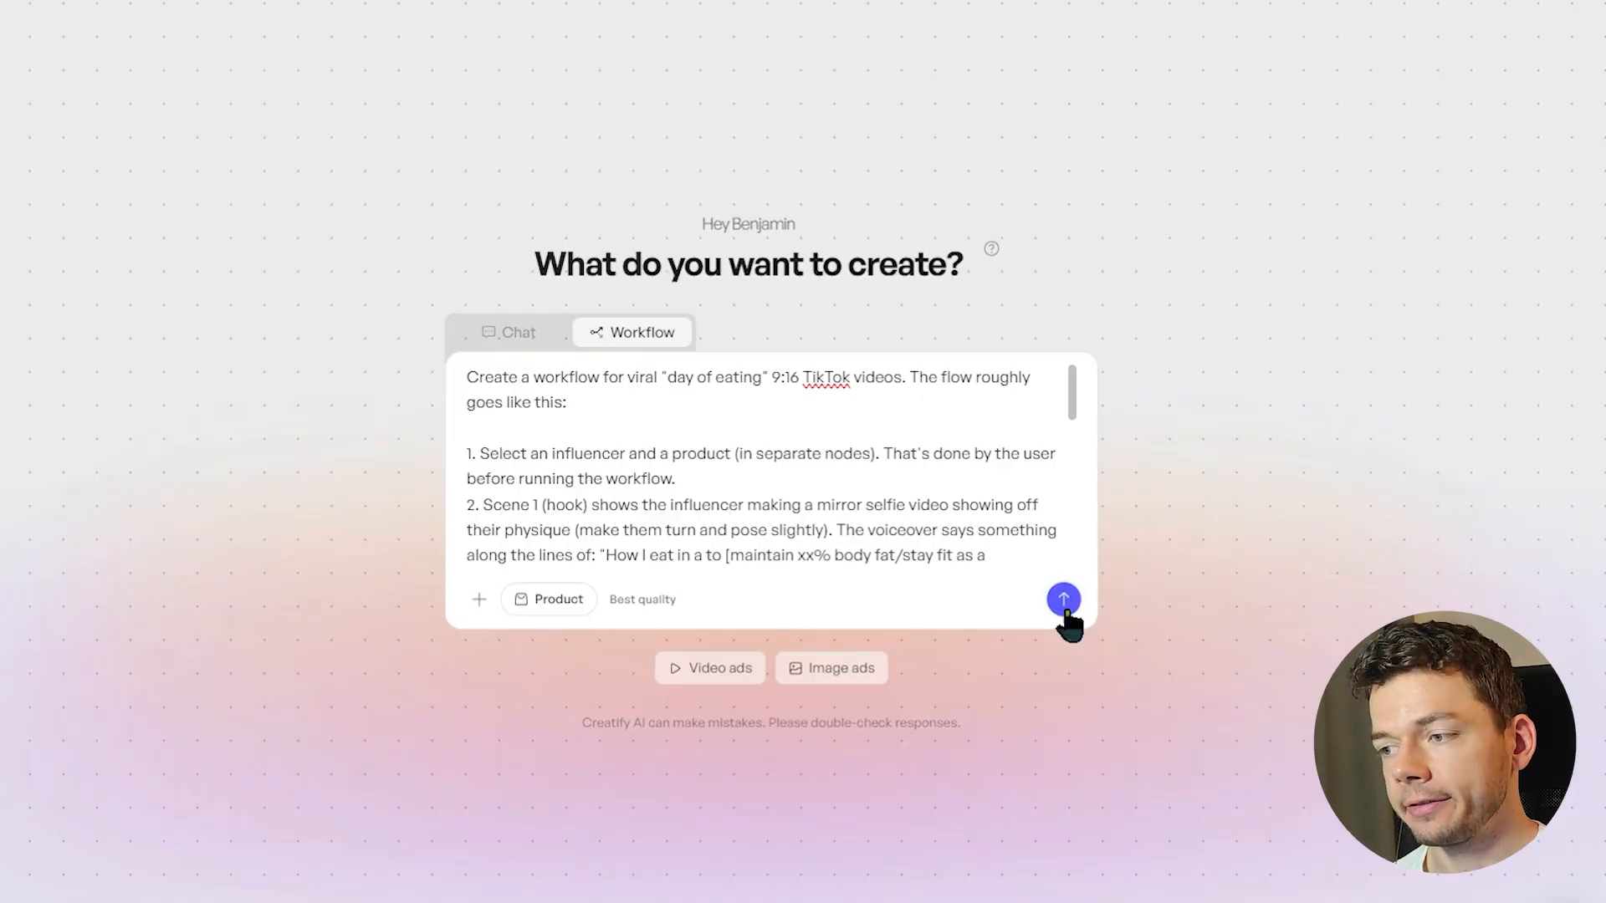
pyautogui.click(1065, 604)
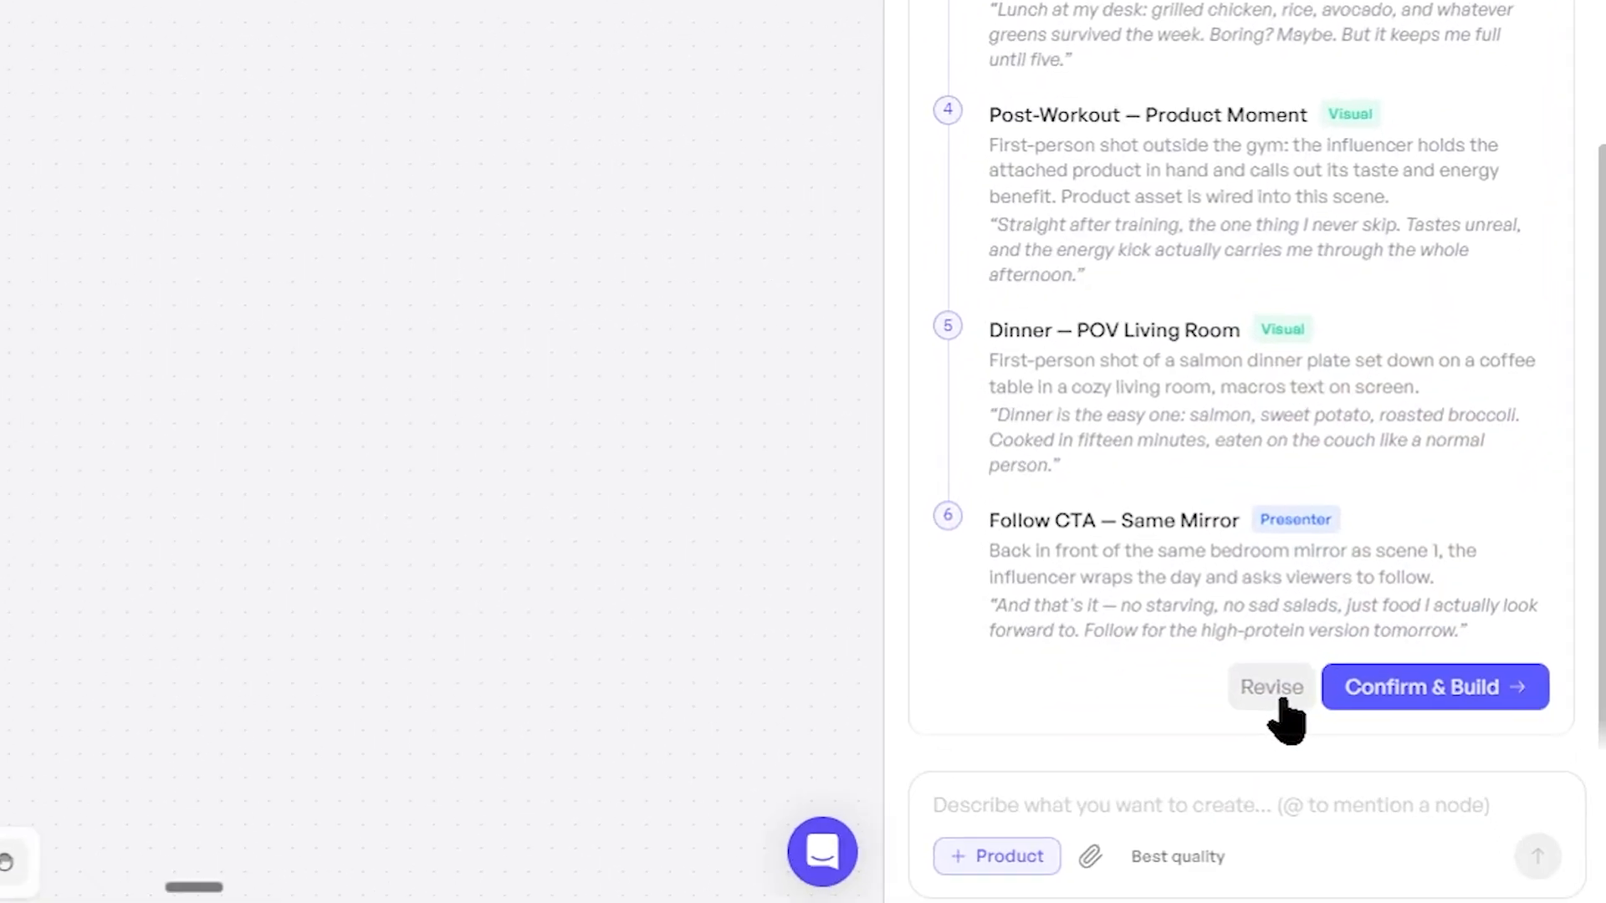
pyautogui.click(1441, 691)
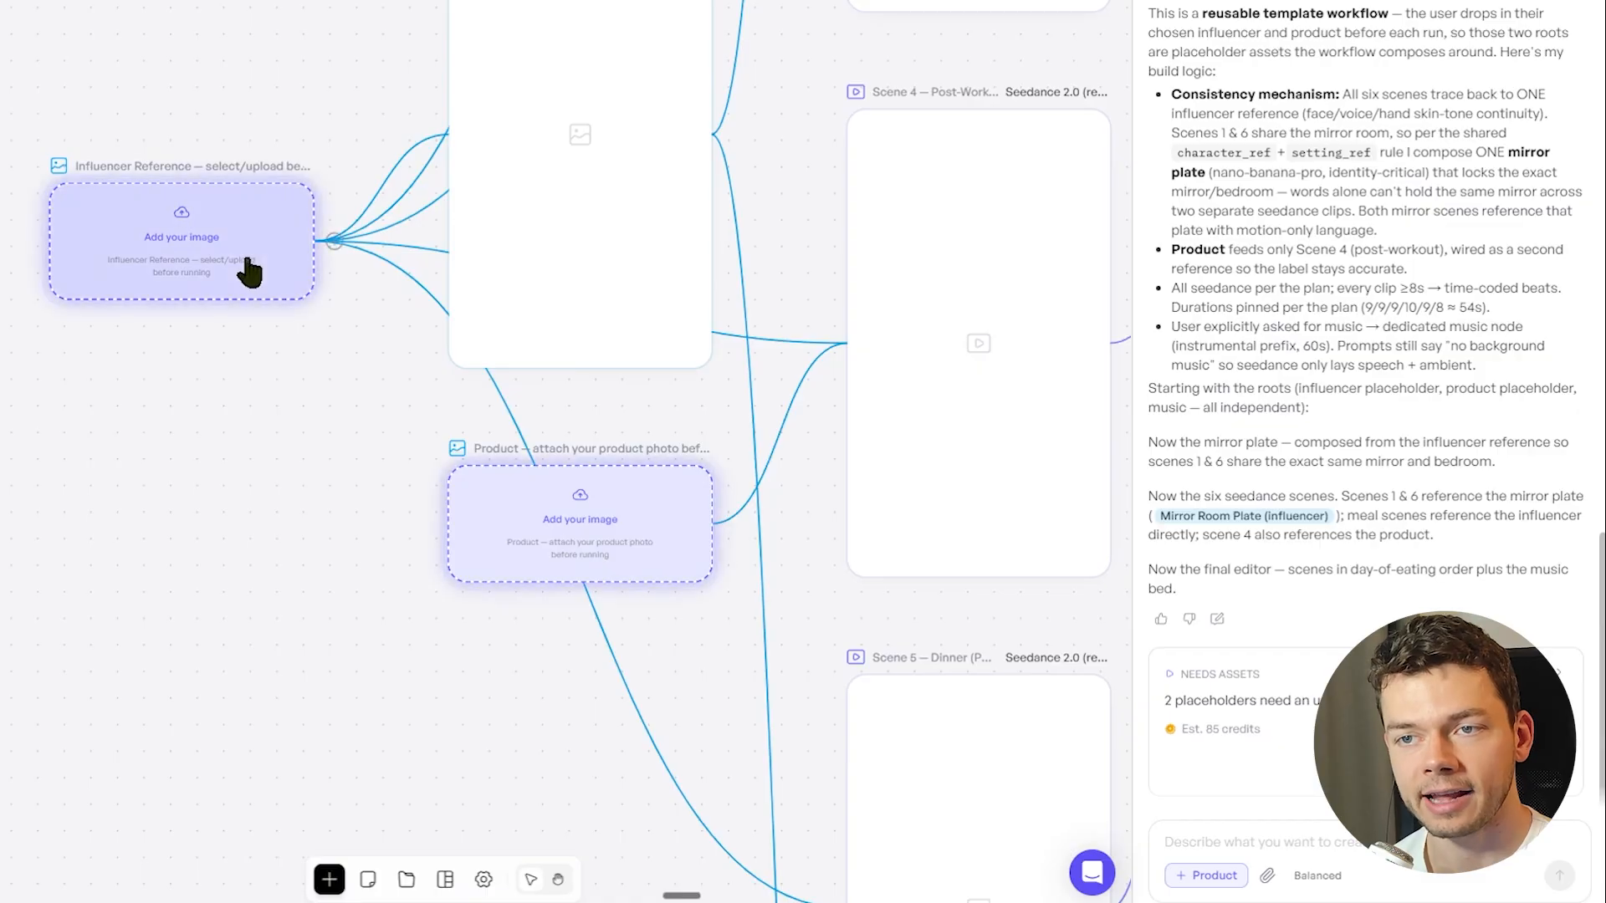
# Fill the Influencer Reference node with the avatar of the man lifting dumbbells in a gym
pyautogui.click(209, 262)
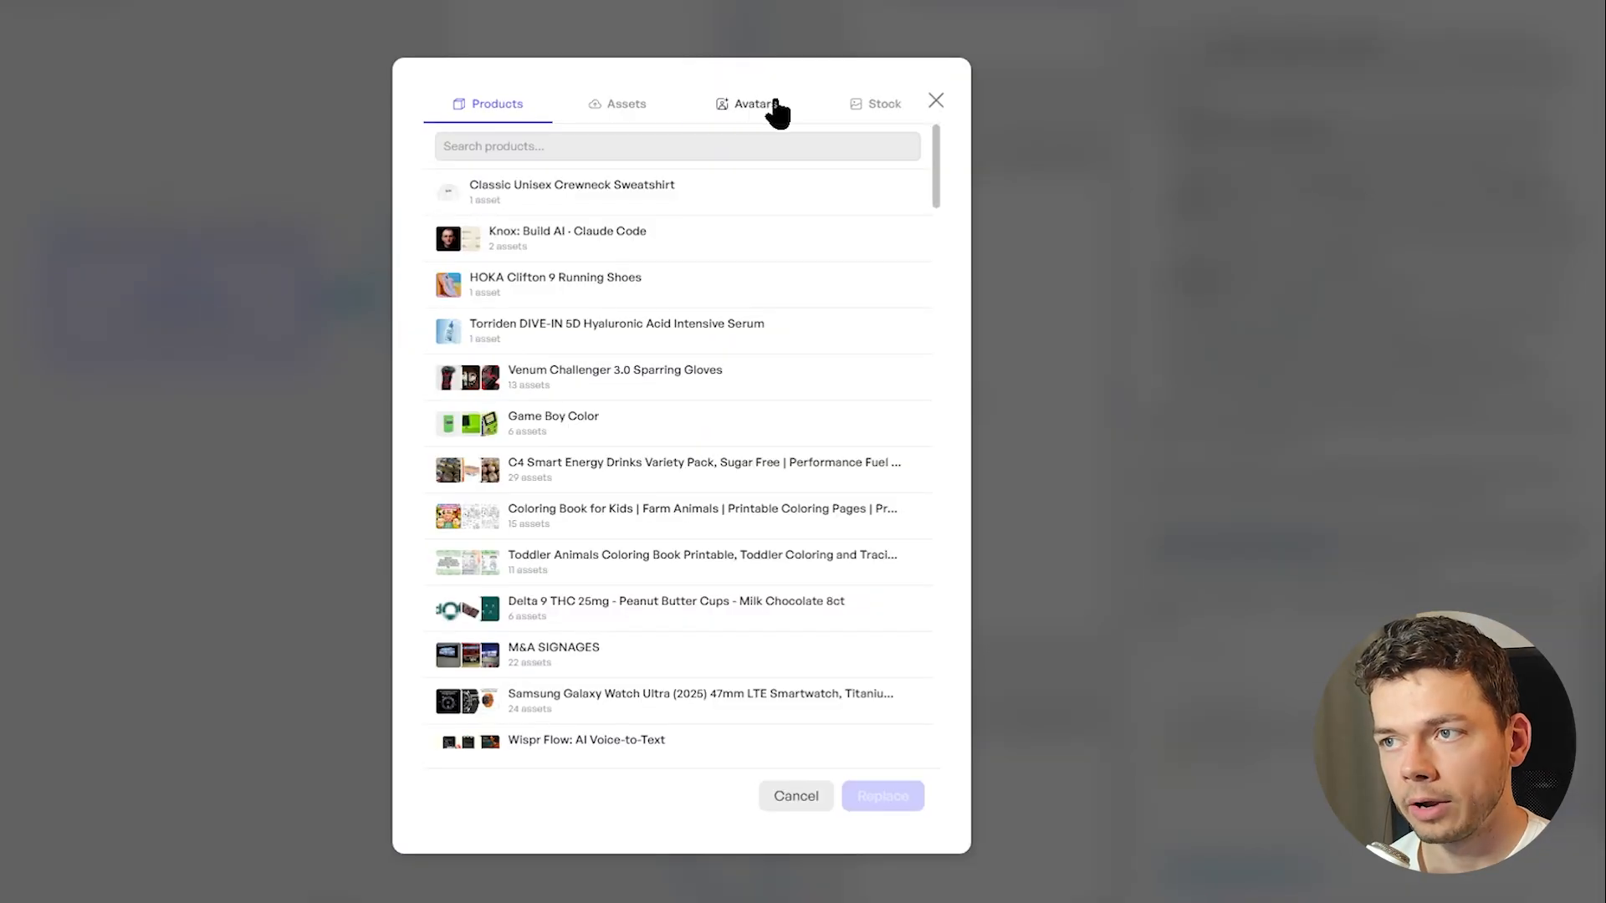
pyautogui.click(774, 104)
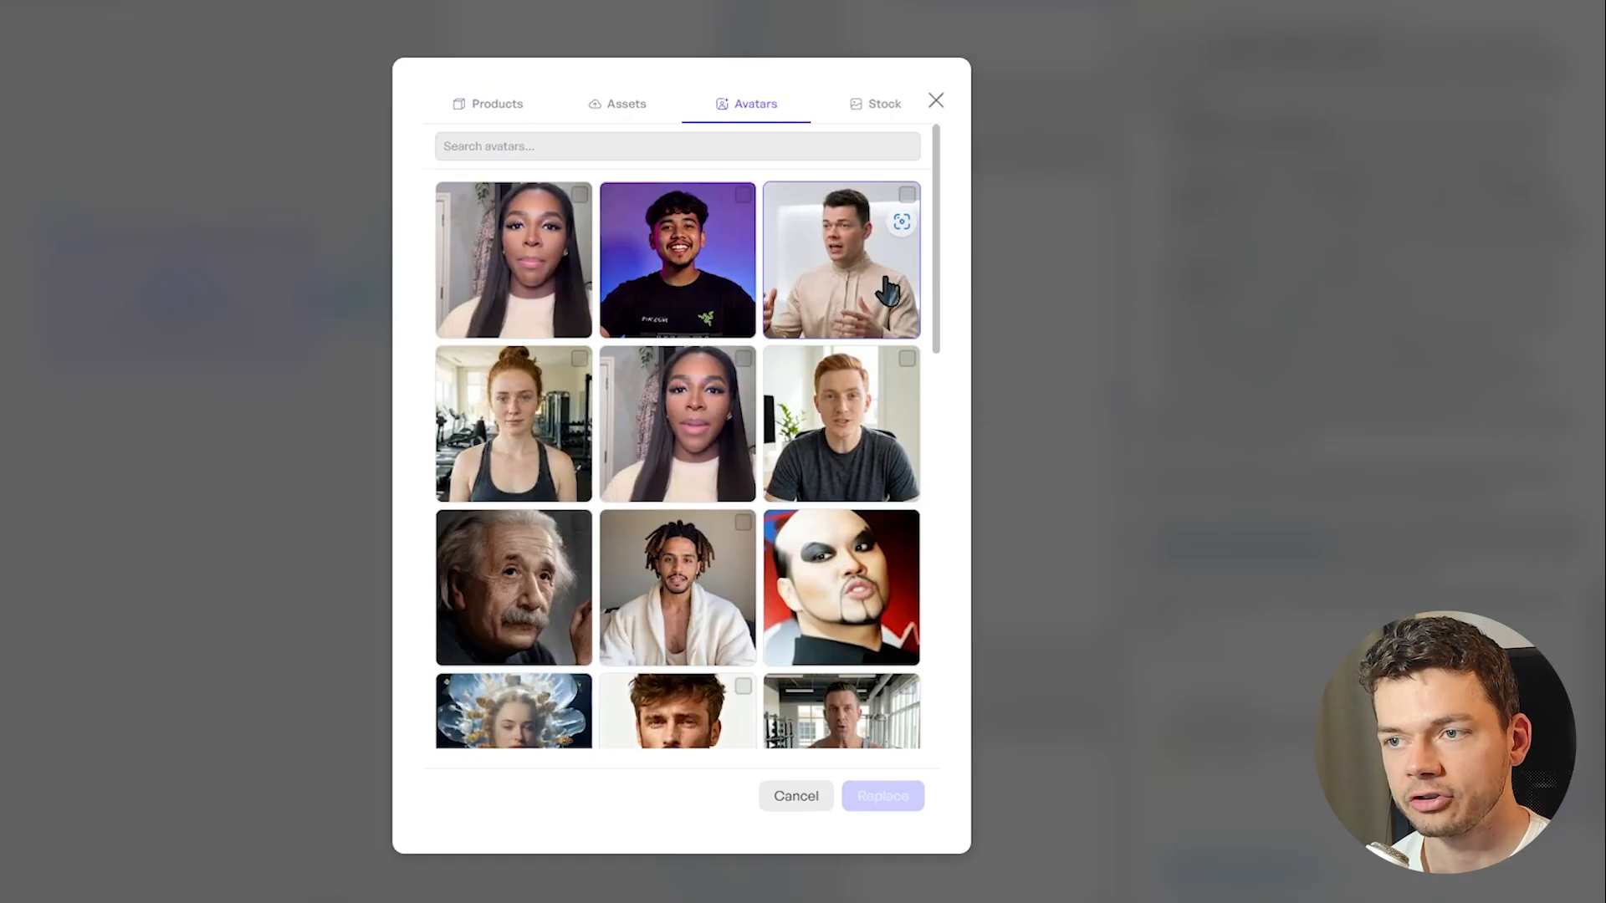
pyautogui.scroll(-5, 800, 375)
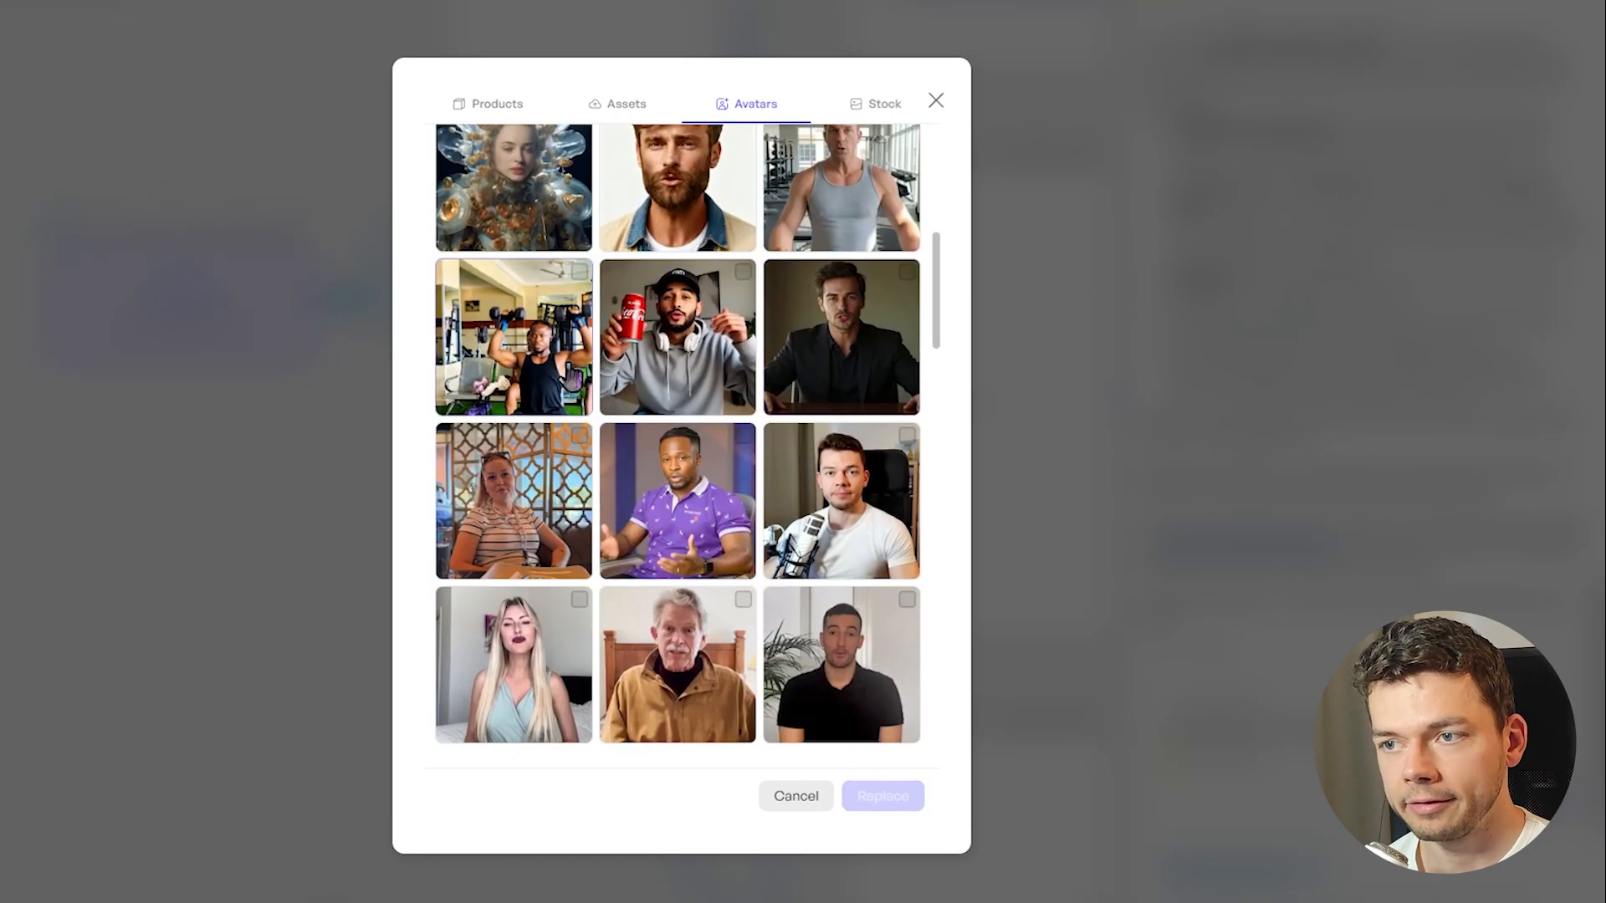
pyautogui.click(539, 348)
pyautogui.click(880, 796)
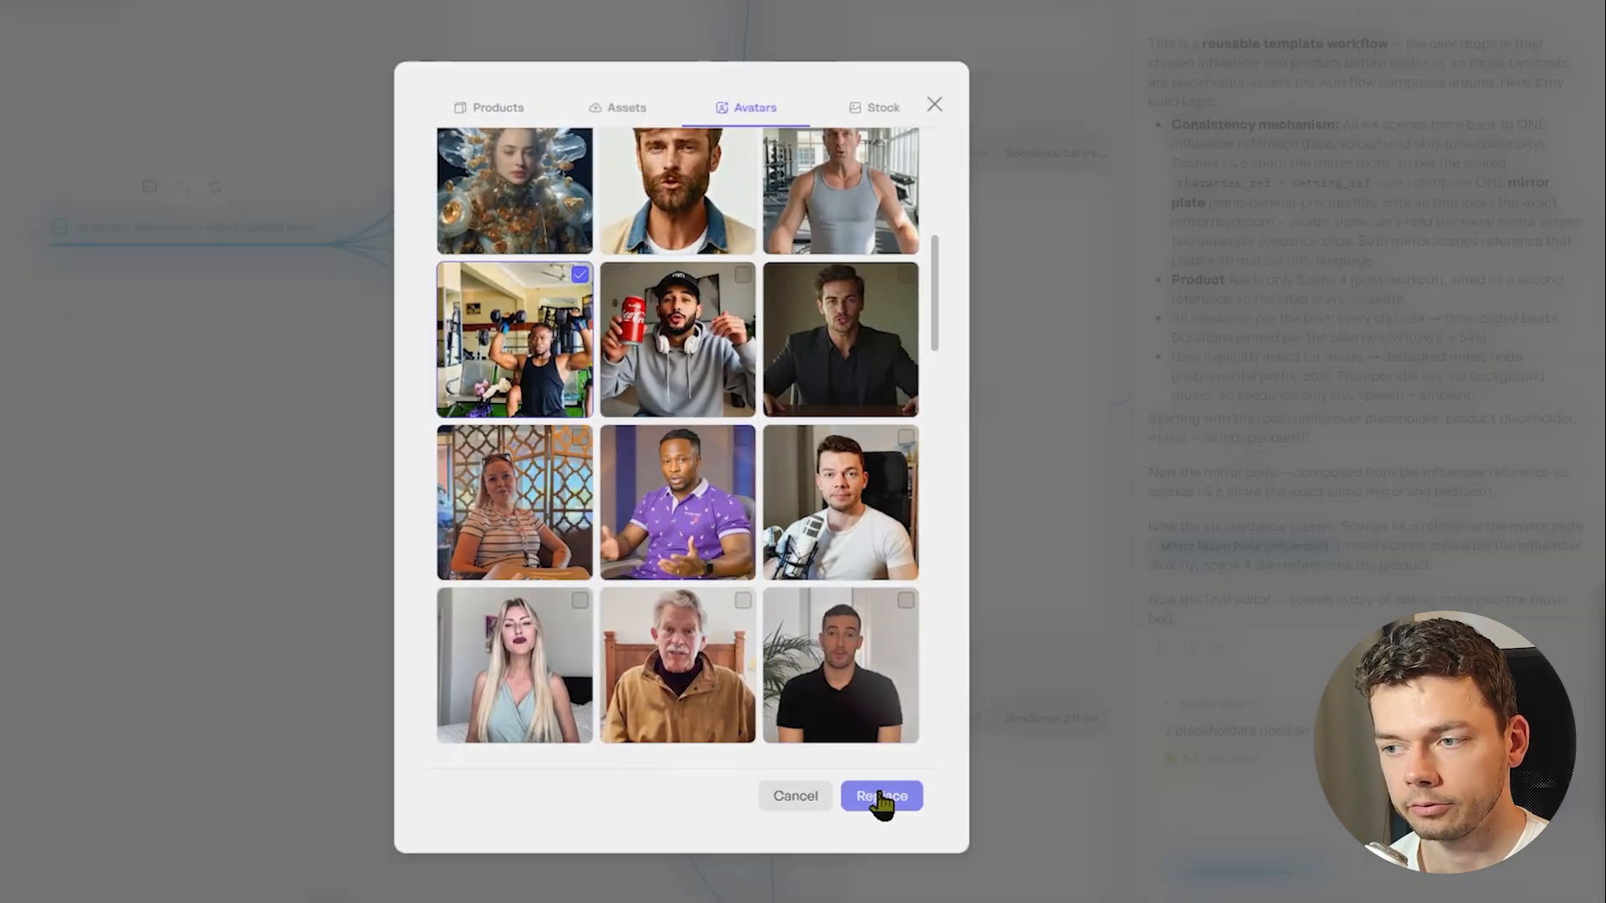
# Fill the Product node with the yellow-orange C4 can image from the C4 Smart Energy Drinks Variety Pack assets
pyautogui.click(635, 585)
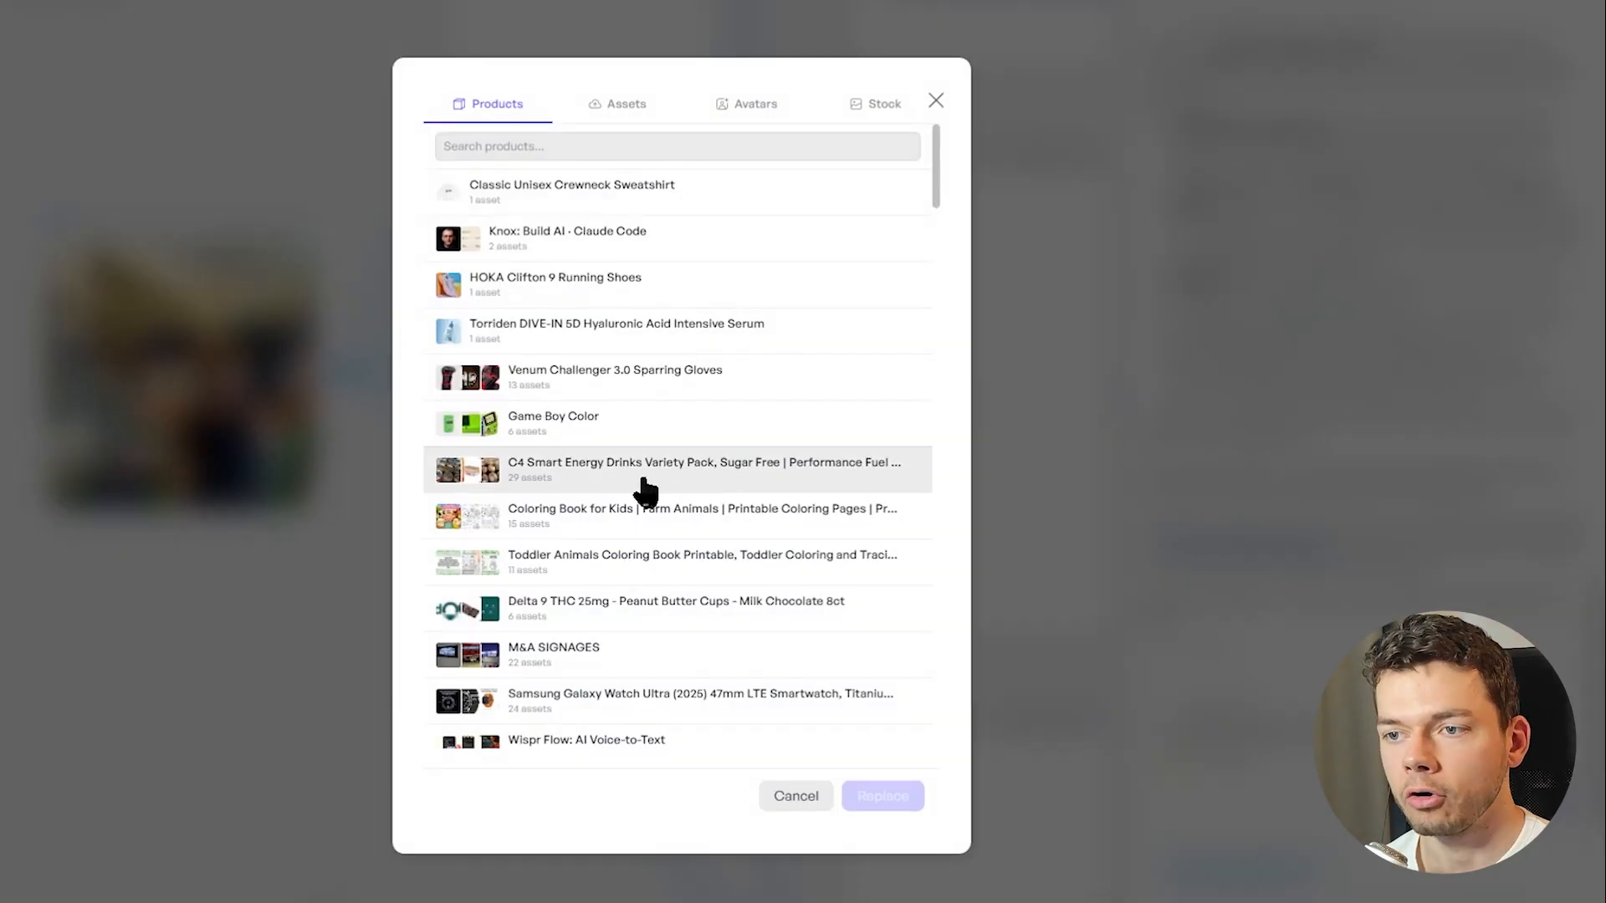
pyautogui.click(586, 477)
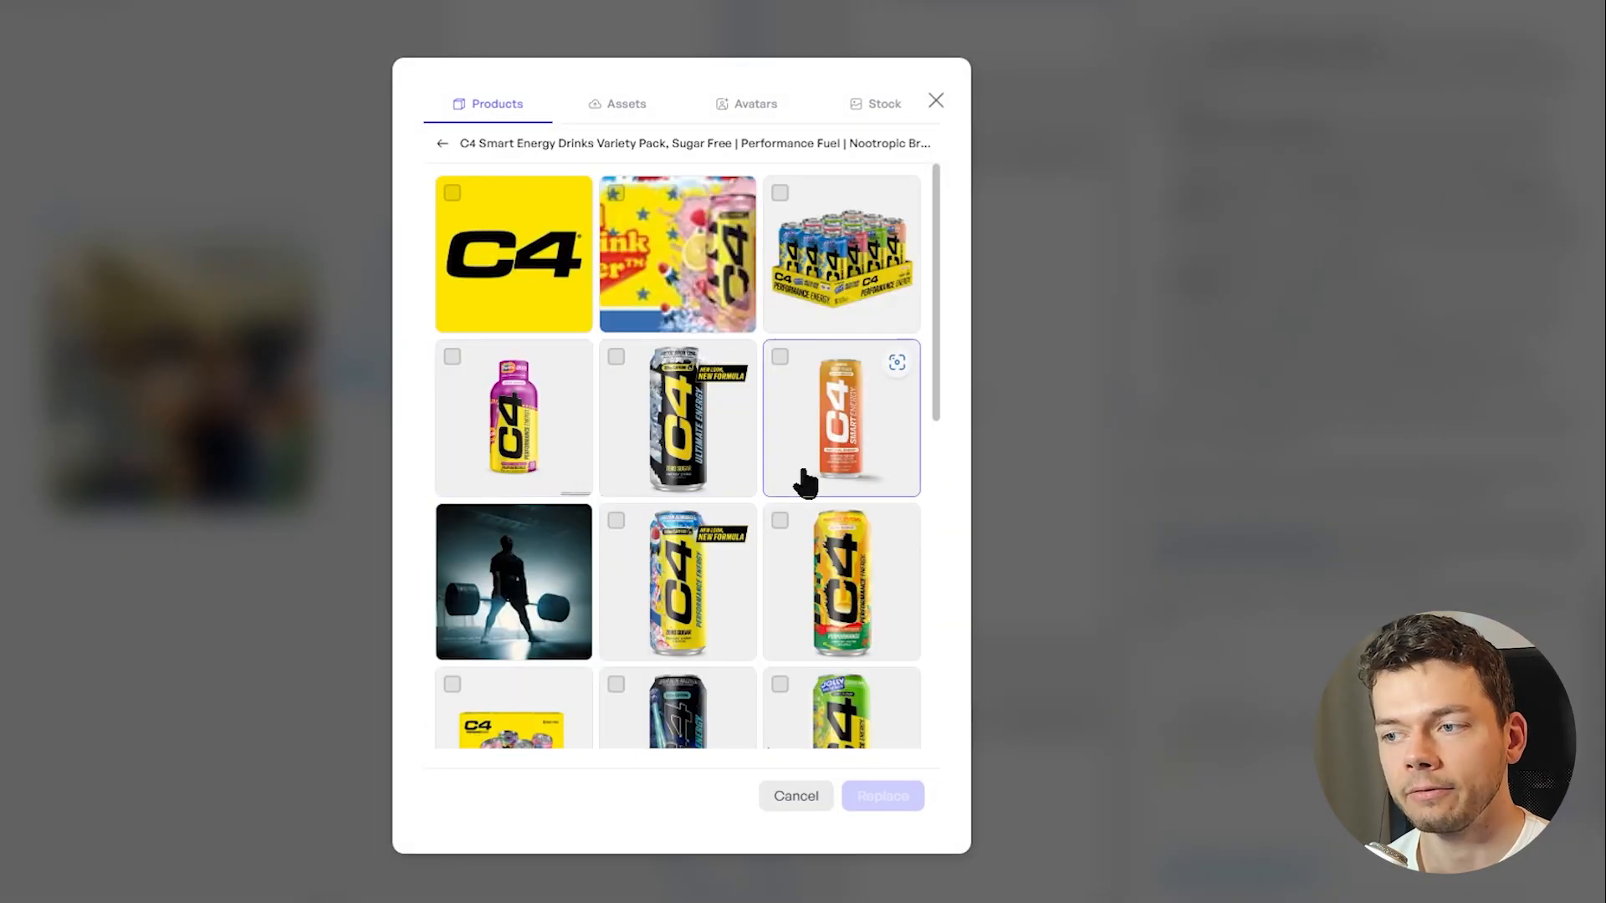
pyautogui.click(874, 617)
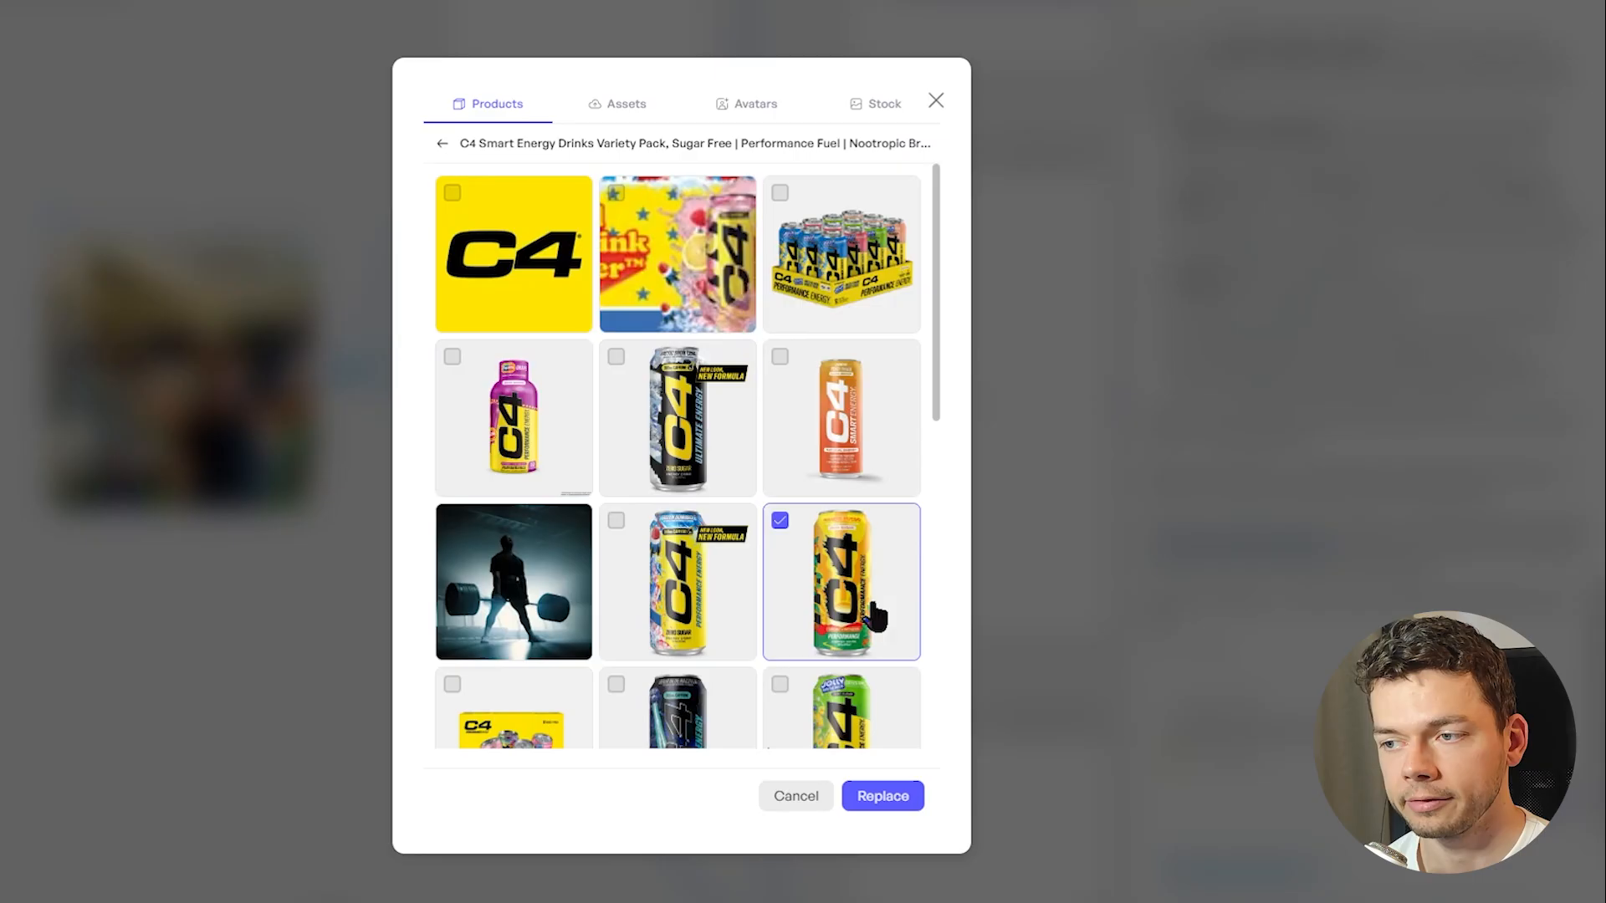
pyautogui.click(883, 795)
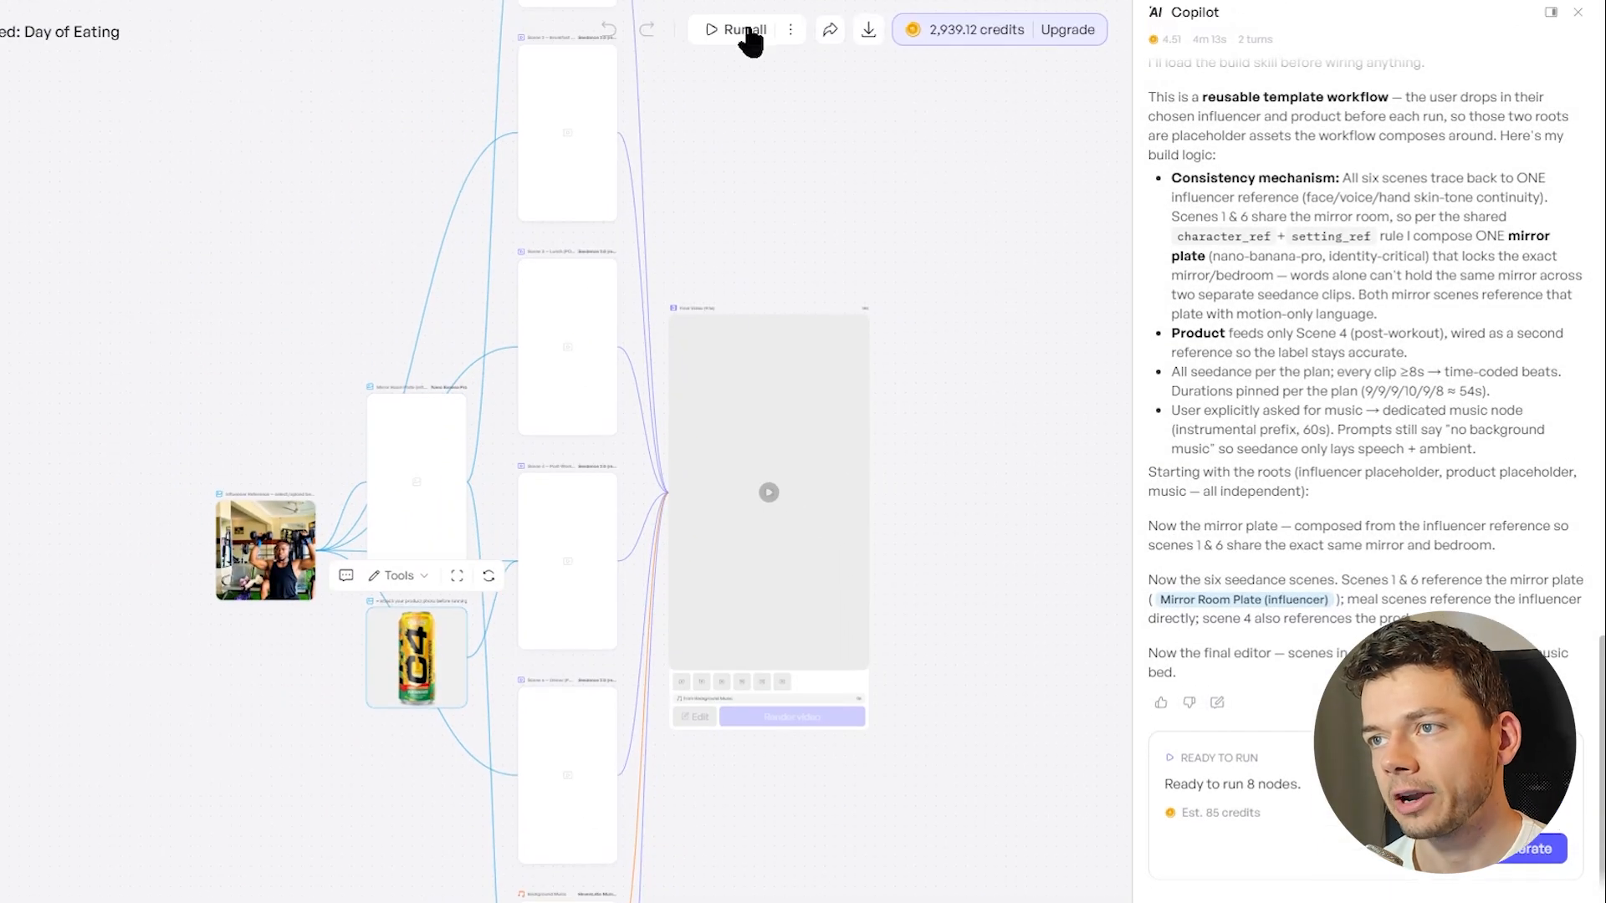
# Run all nodes of the day-of-eating workflow and look over the scene nodes being generated
pyautogui.click(744, 35)
pyautogui.moveTo(806, 163); pyautogui.dragTo(786, 433)
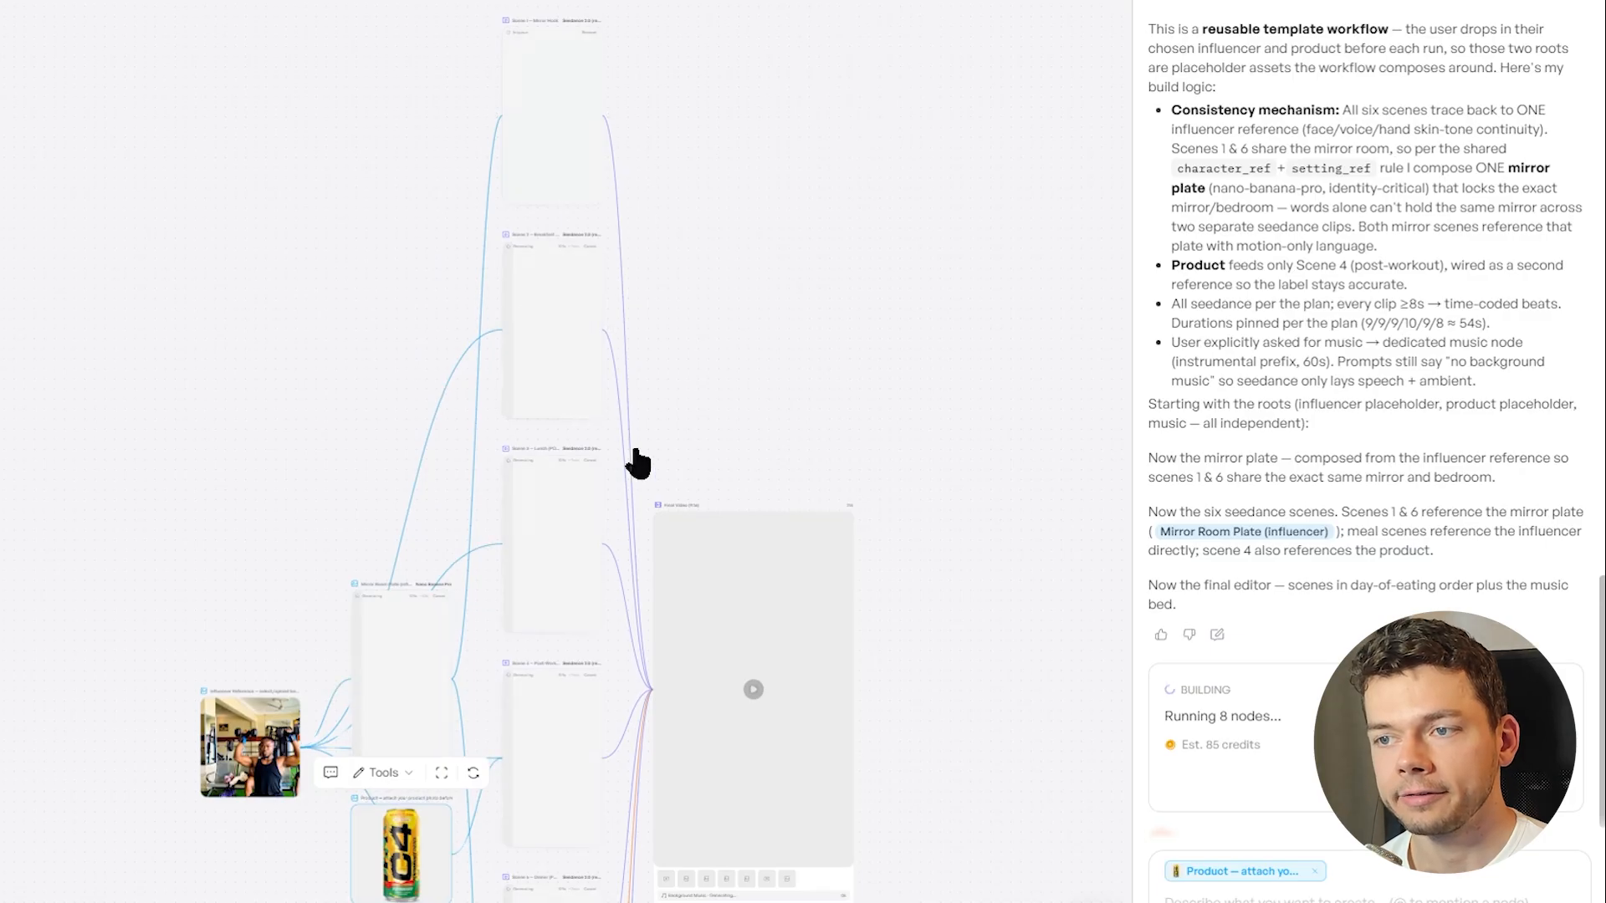
pyautogui.scroll(-2, 637, 463)
pyautogui.scroll(4, 592, 542)
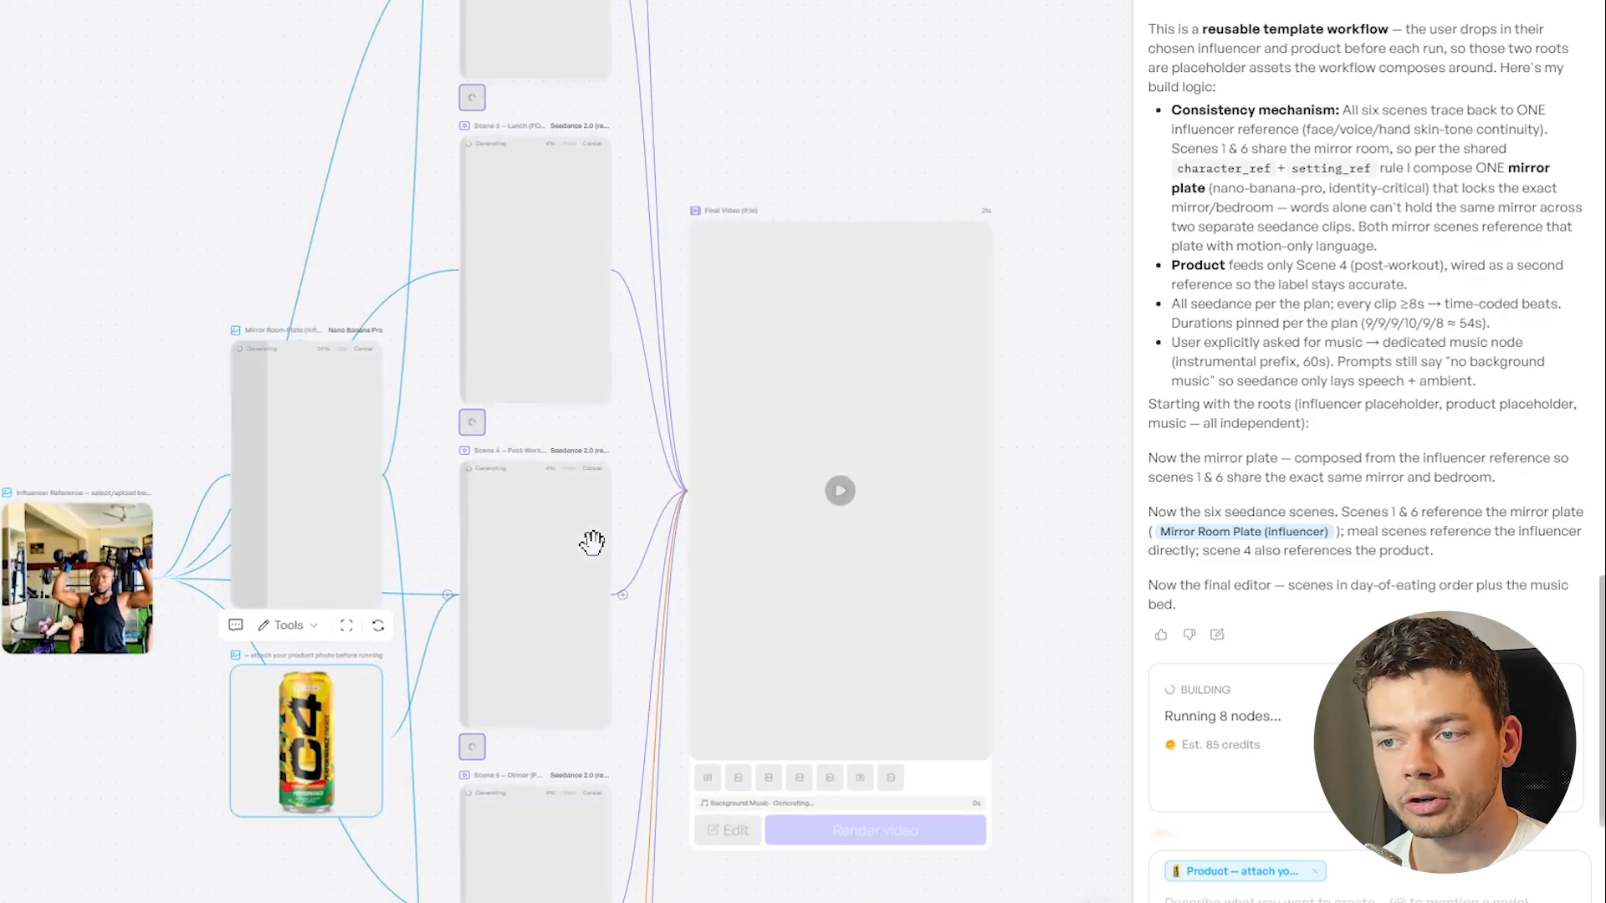
pyautogui.scroll(1, 592, 542)
pyautogui.scroll(-2, 593, 527)
pyautogui.moveTo(998, 395); pyautogui.dragTo(854, 363)
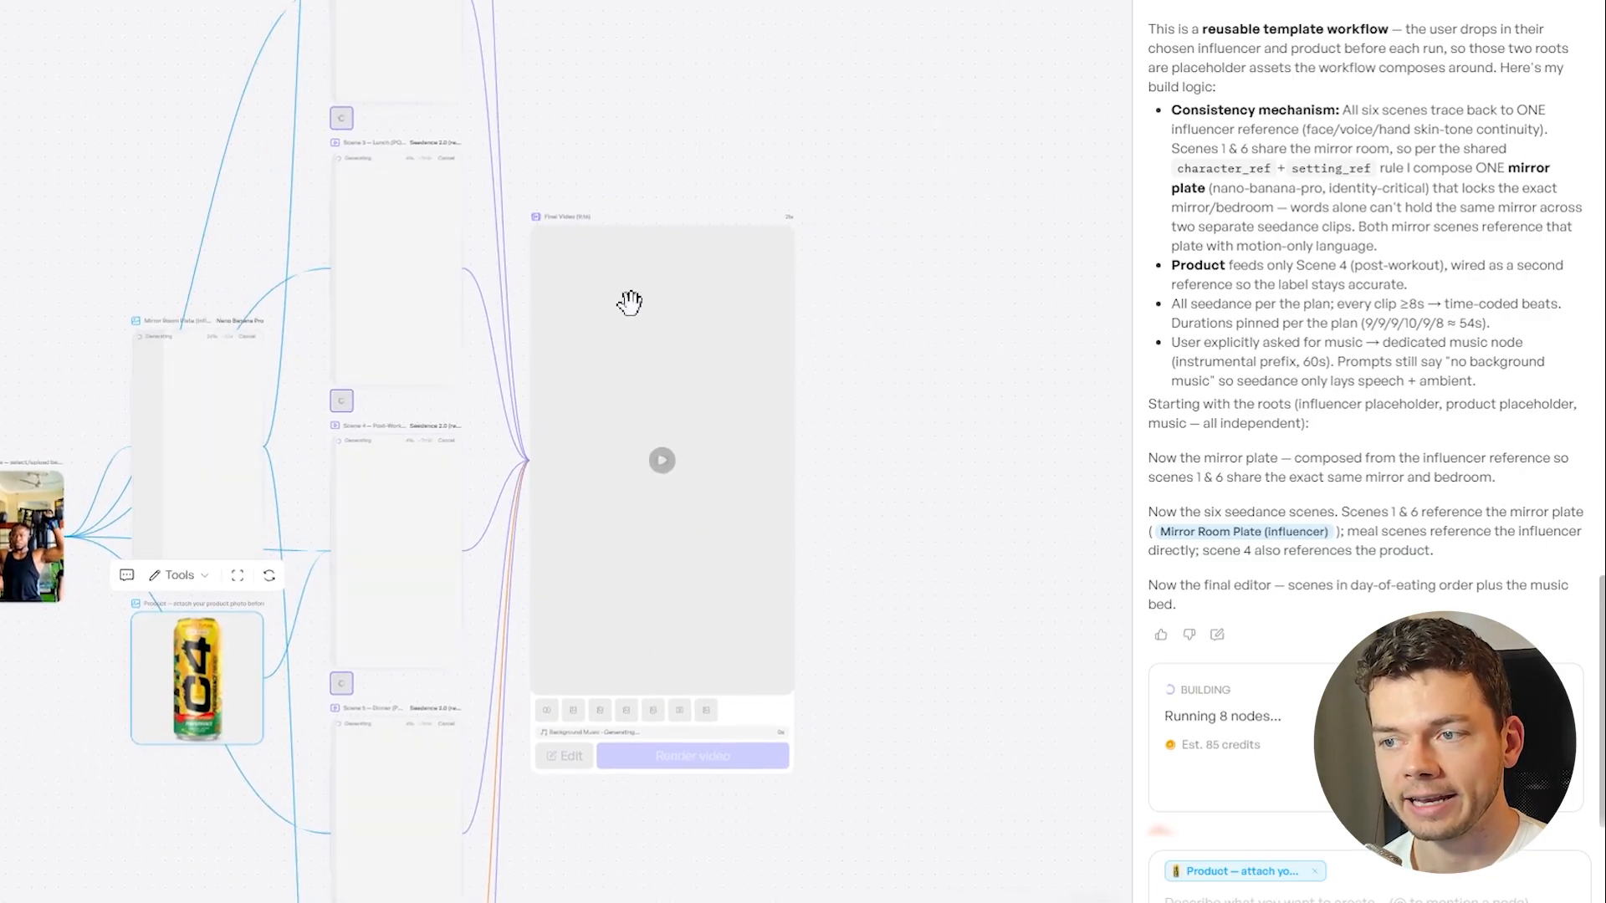
pyautogui.scroll(-1, 861, 706)
pyautogui.scroll(3, 767, 455)
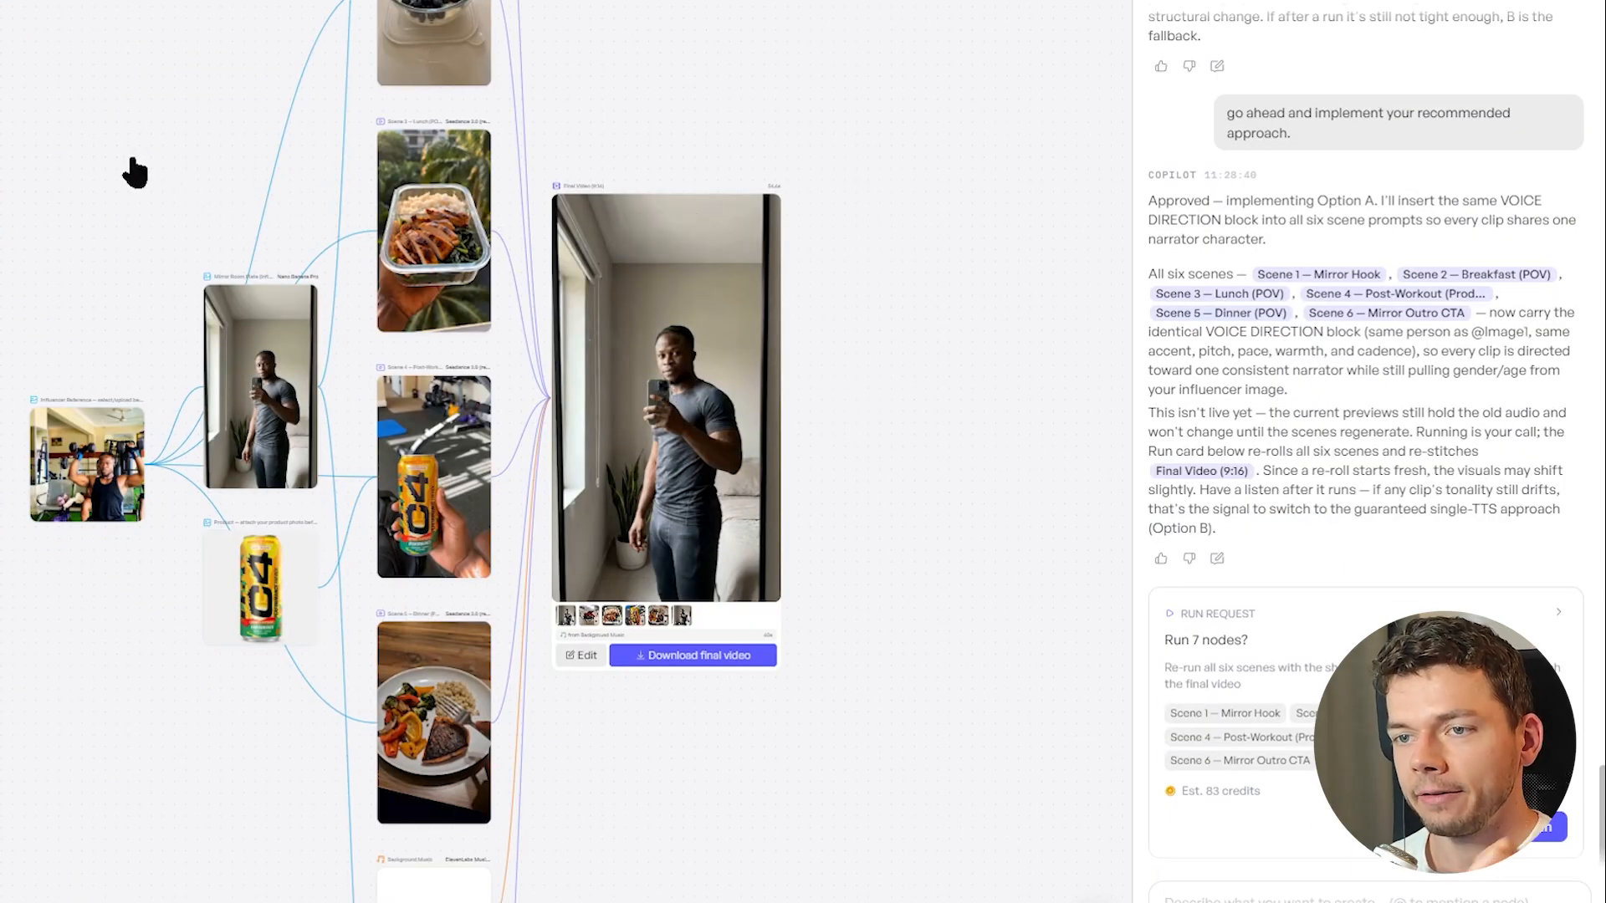
# Review the generated workflow from the influencer and product inputs through the mirror and meal scenes to the final video
pyautogui.moveTo(133, 168); pyautogui.dragTo(259, 272)
pyautogui.moveTo(274, 211); pyautogui.dragTo(269, 391)
pyautogui.moveTo(782, 212); pyautogui.dragTo(784, 424)
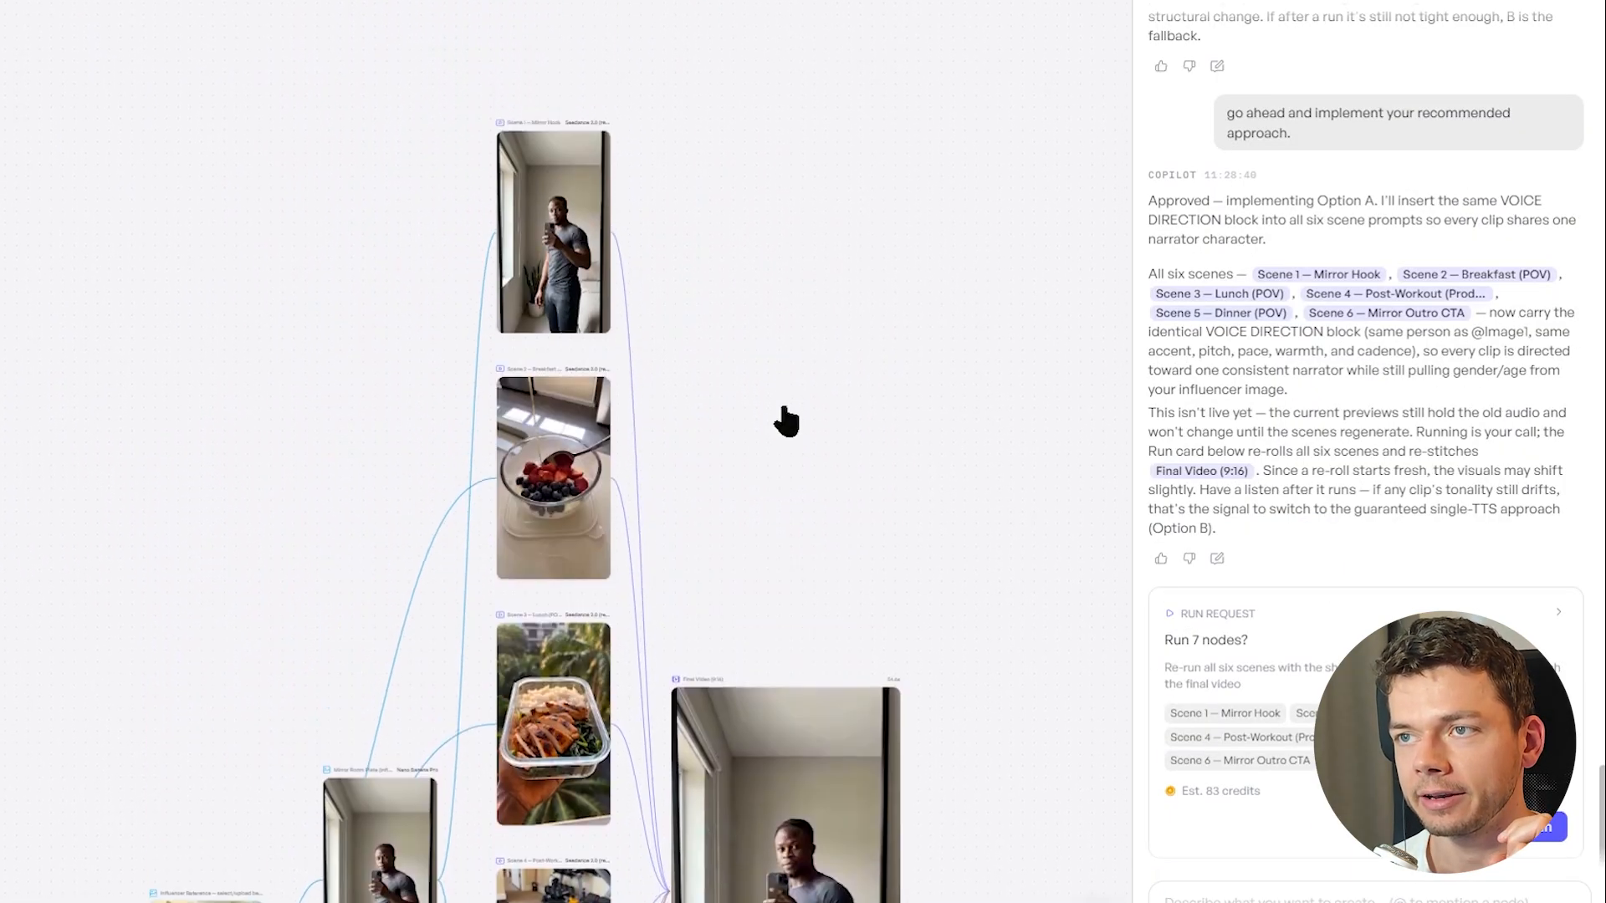
pyautogui.scroll(5, 568, 237)
pyautogui.scroll(-8, 960, 348)
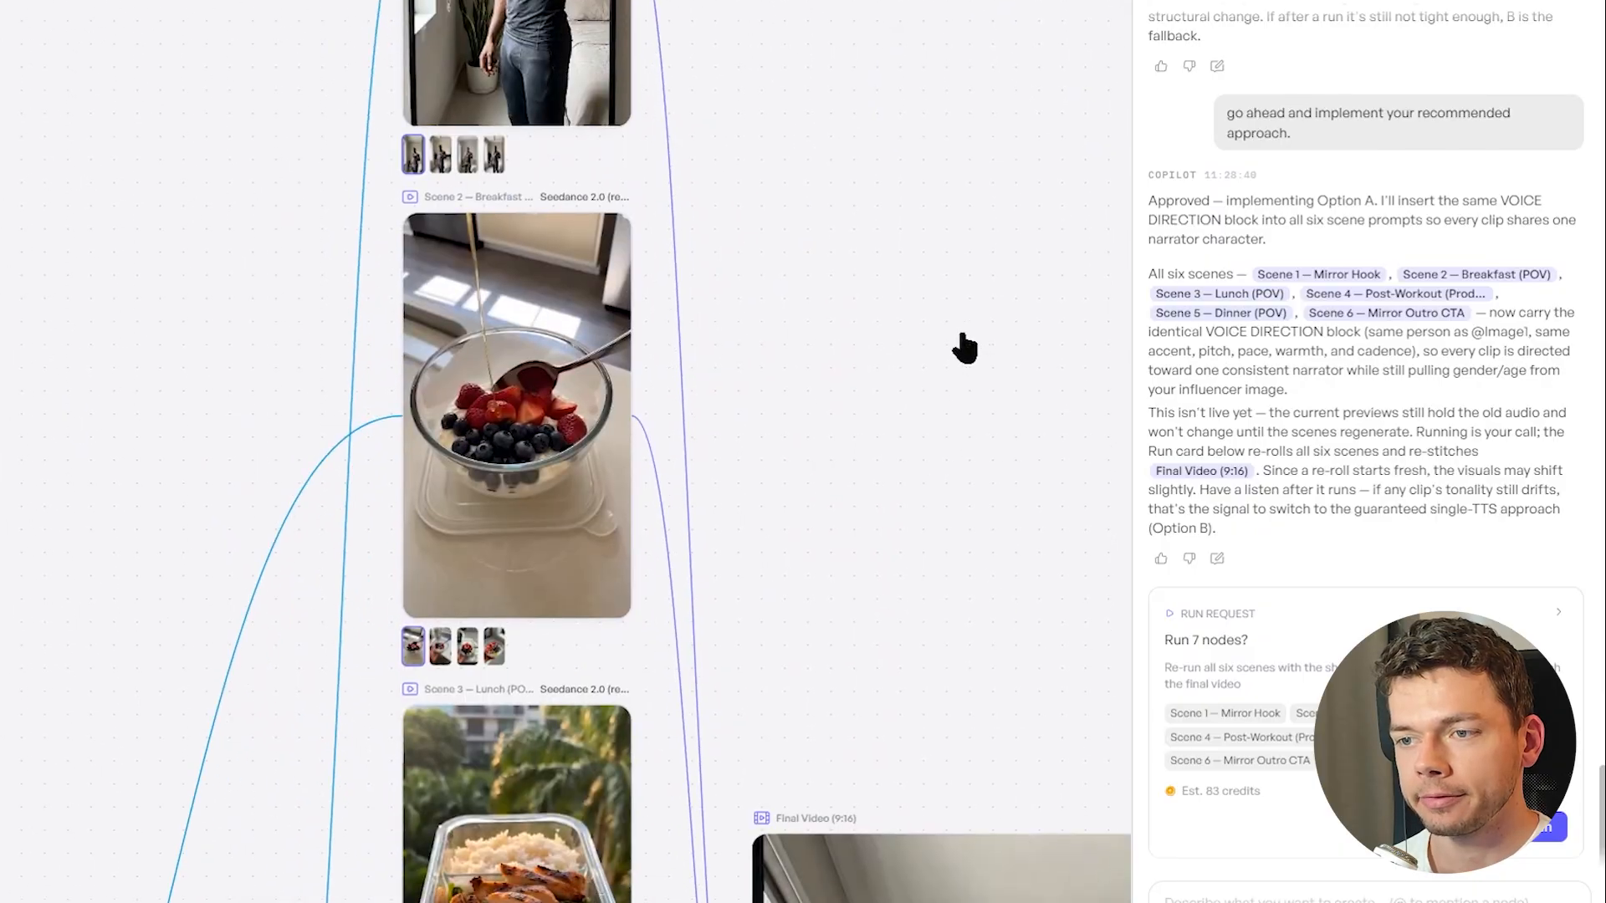
pyautogui.moveTo(990, 301); pyautogui.dragTo(782, 86)
pyautogui.scroll(-2, 706, 243)
pyautogui.moveTo(899, 436); pyautogui.dragTo(655, 405)
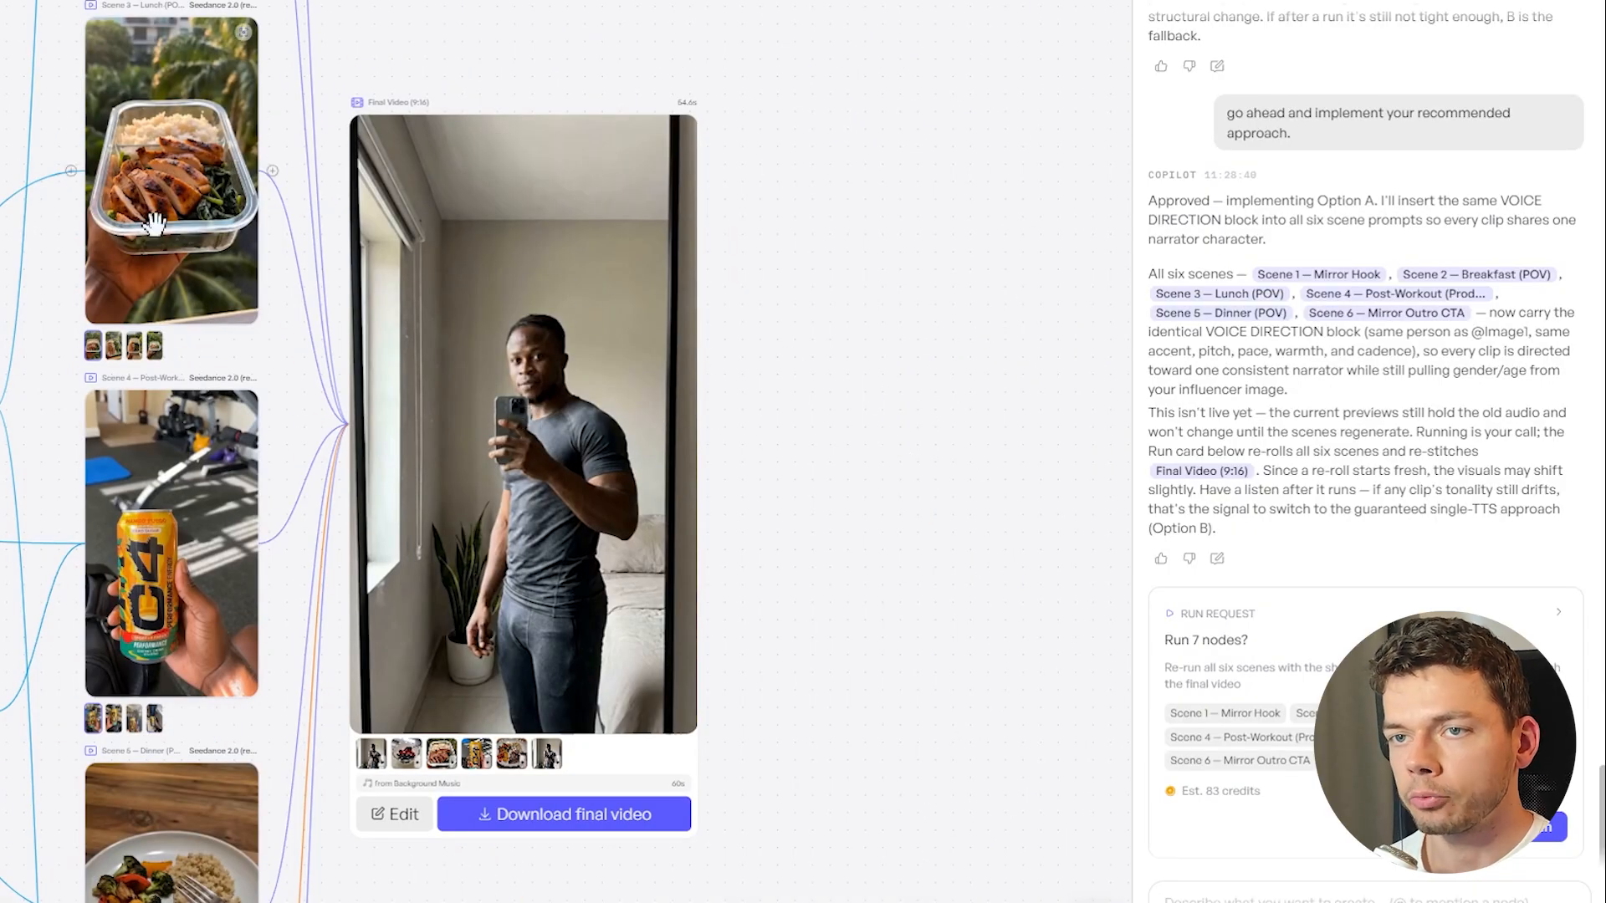
pyautogui.scroll(-5, 131, 444)
pyautogui.hscroll(-5, 131, 444)
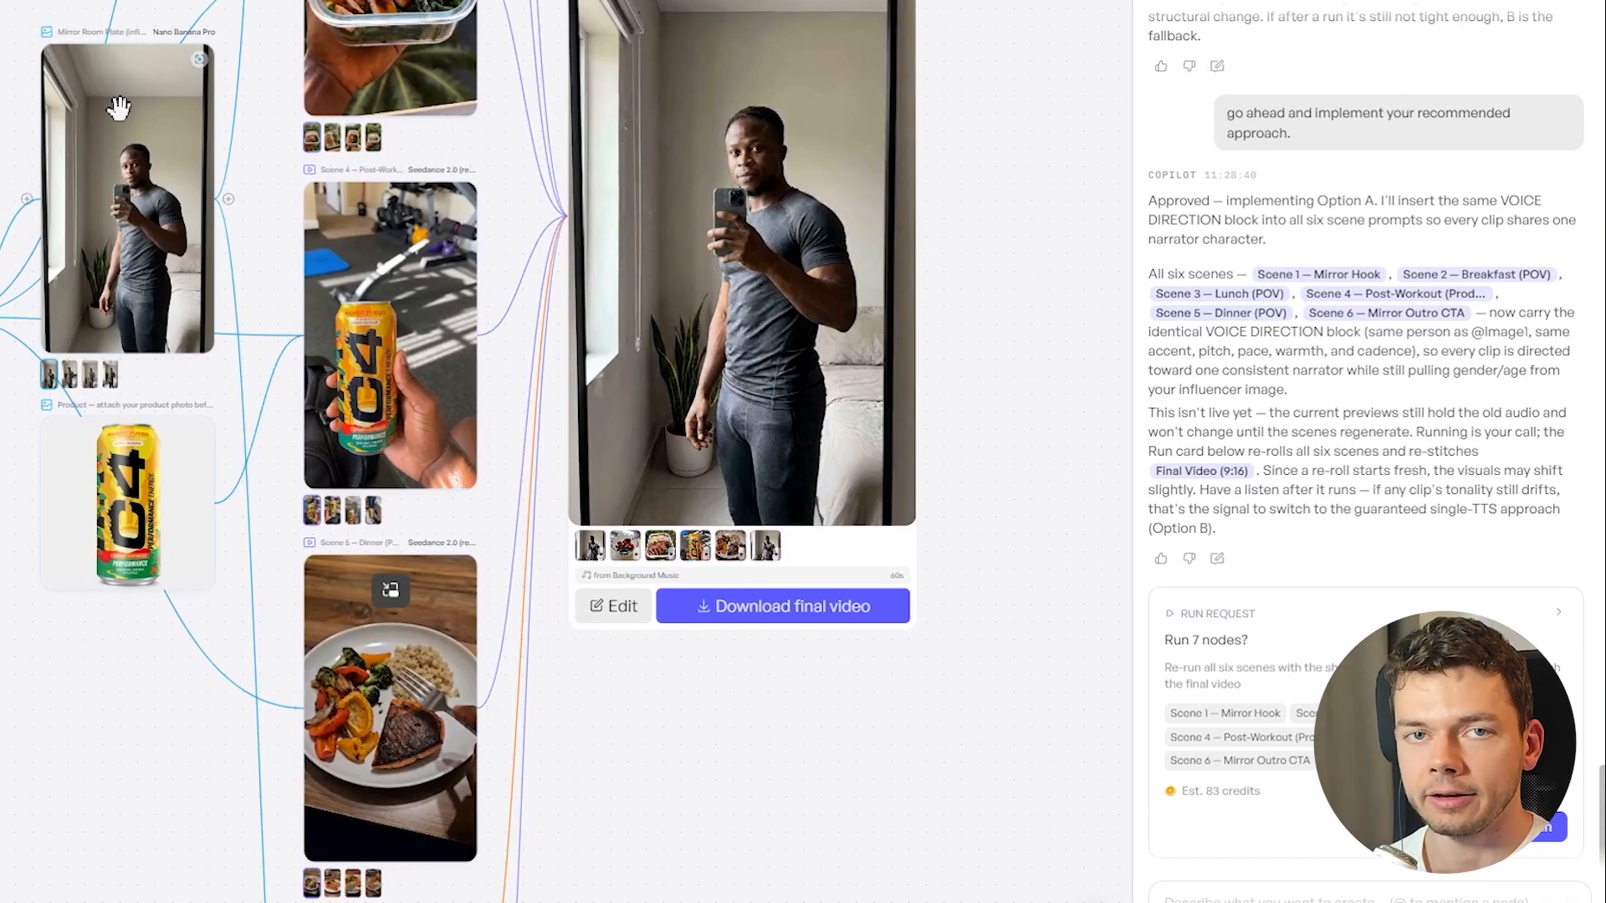
pyautogui.scroll(3, 961, 287)
pyautogui.hscroll(4, 961, 287)
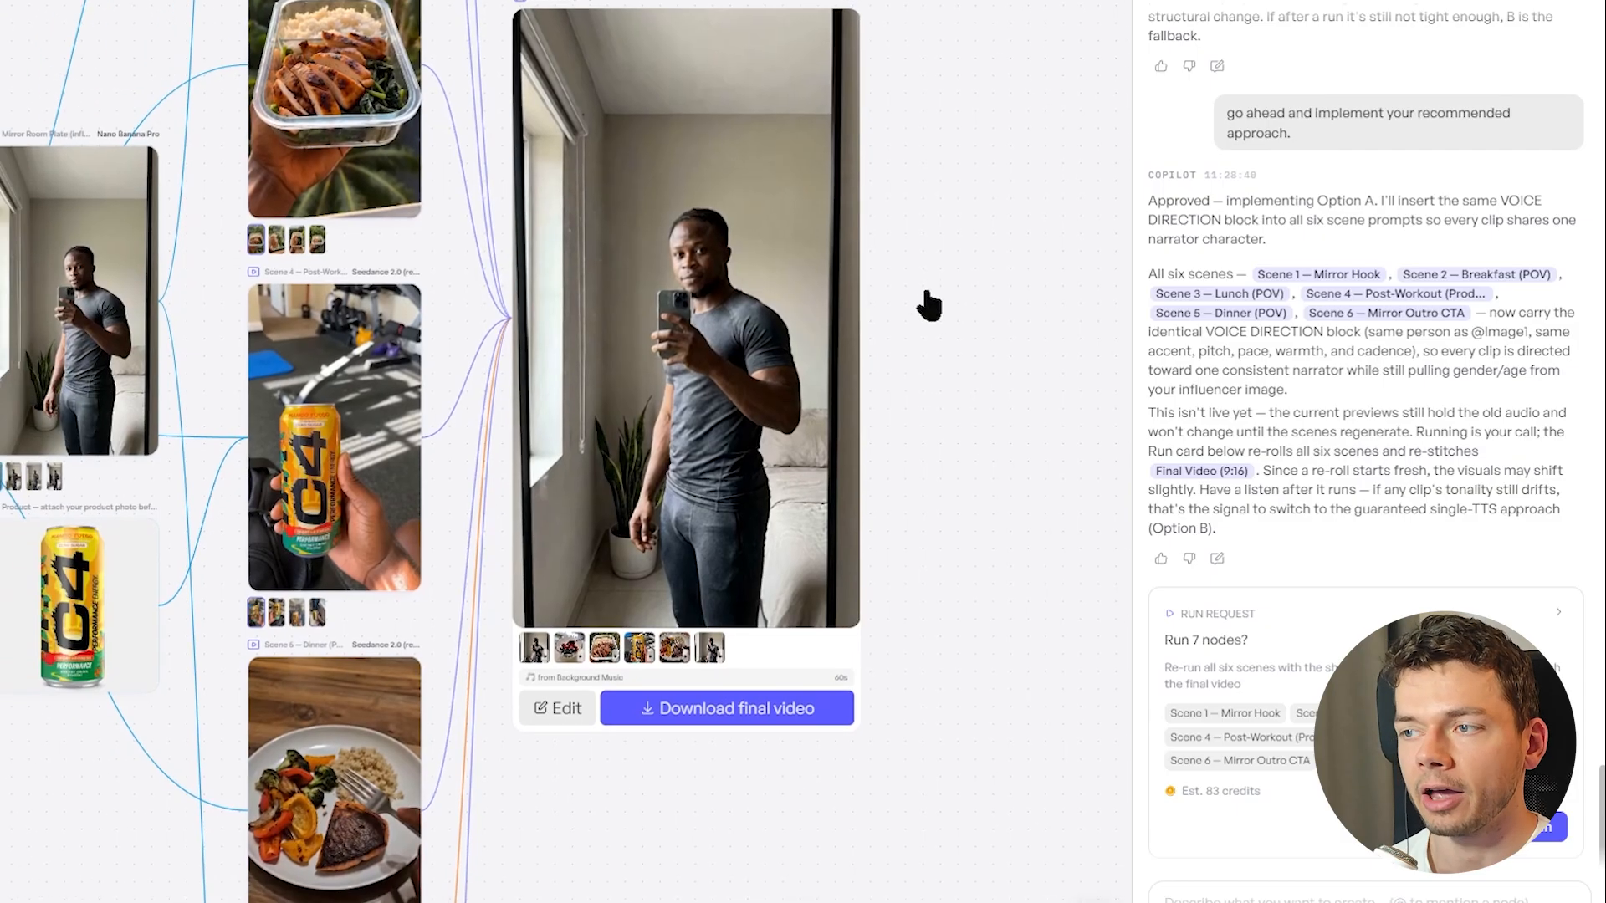
pyautogui.hscroll(-2, 926, 305)
pyautogui.scroll(-3, 886, 294)
# Watch the final 9:16 video in full screen, pausing at the C4 product scene, and close its settings after playback
pyautogui.moveTo(771, 363)
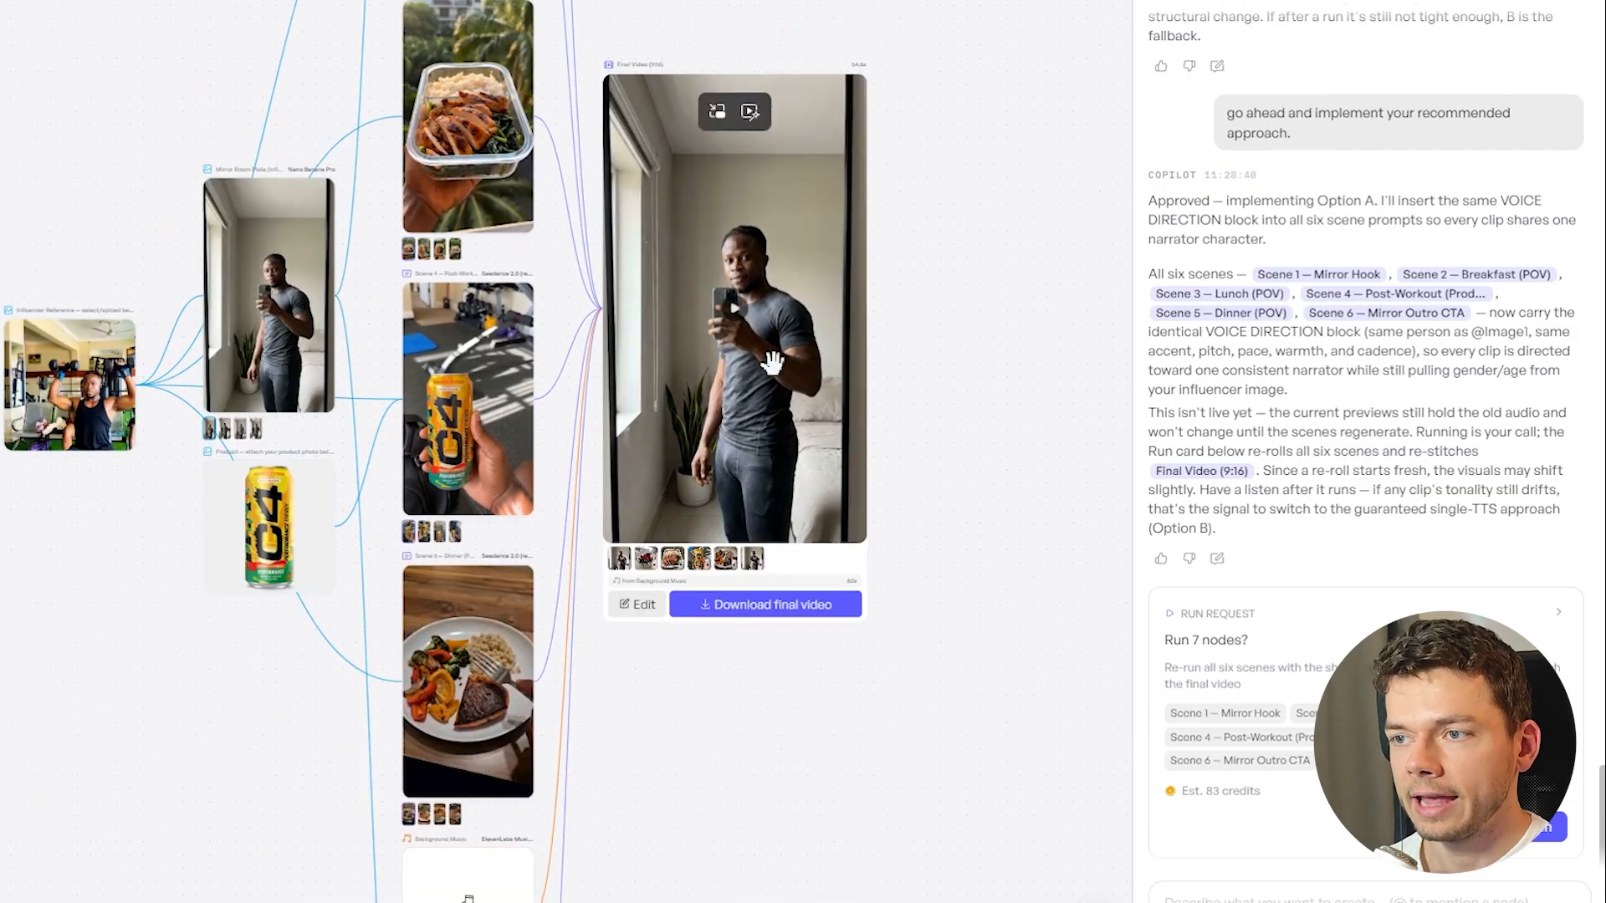
pyautogui.click(732, 320)
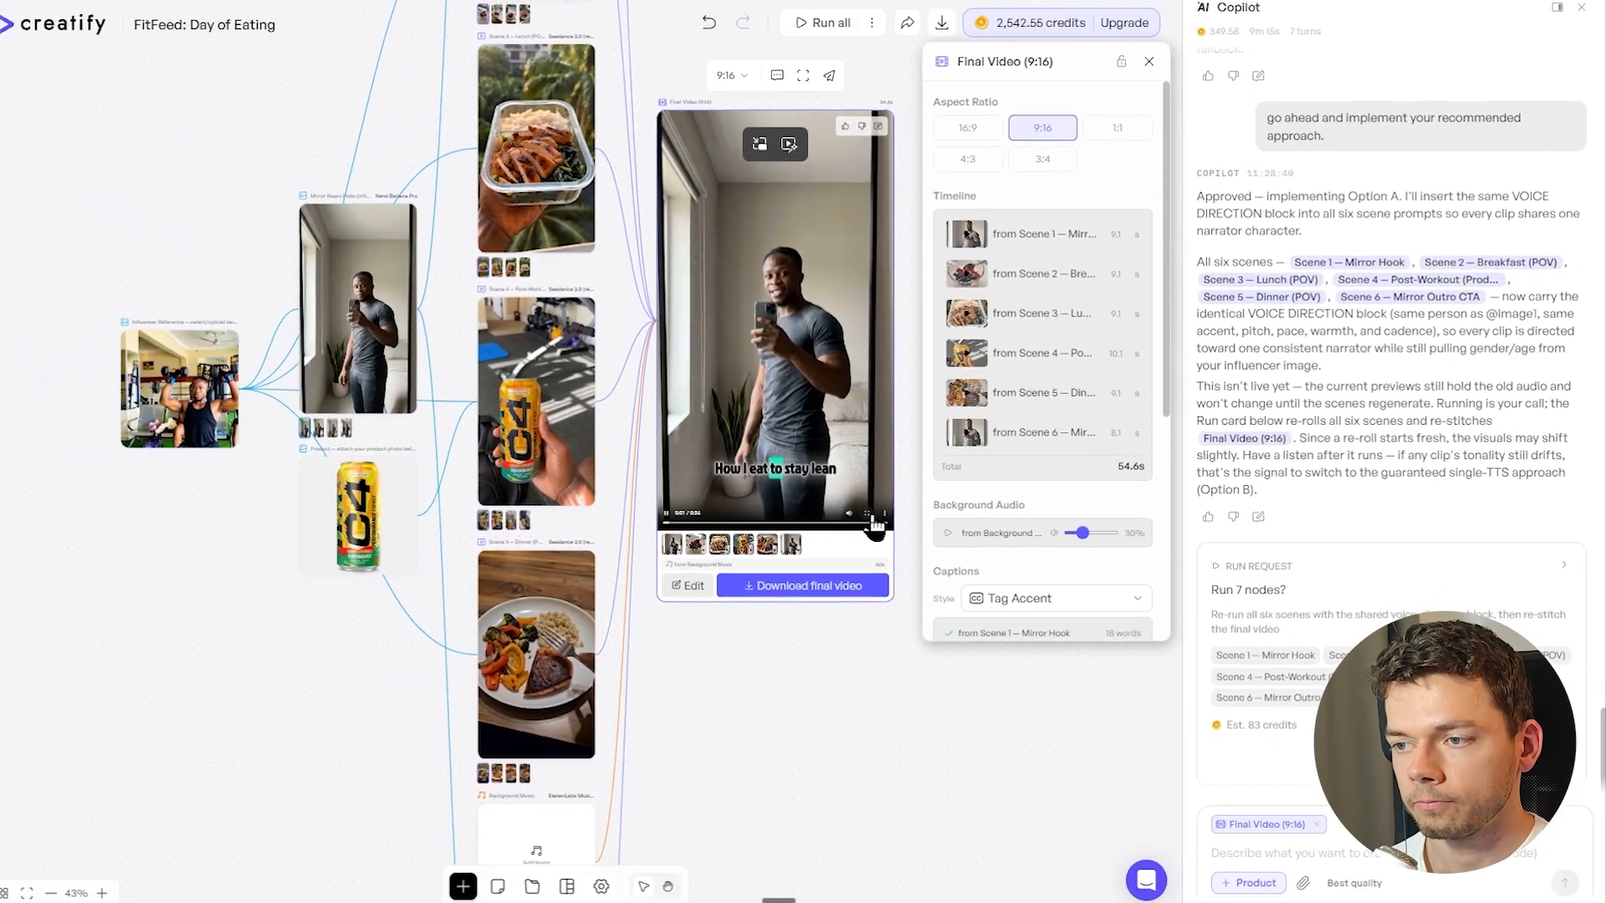
pyautogui.click(867, 514)
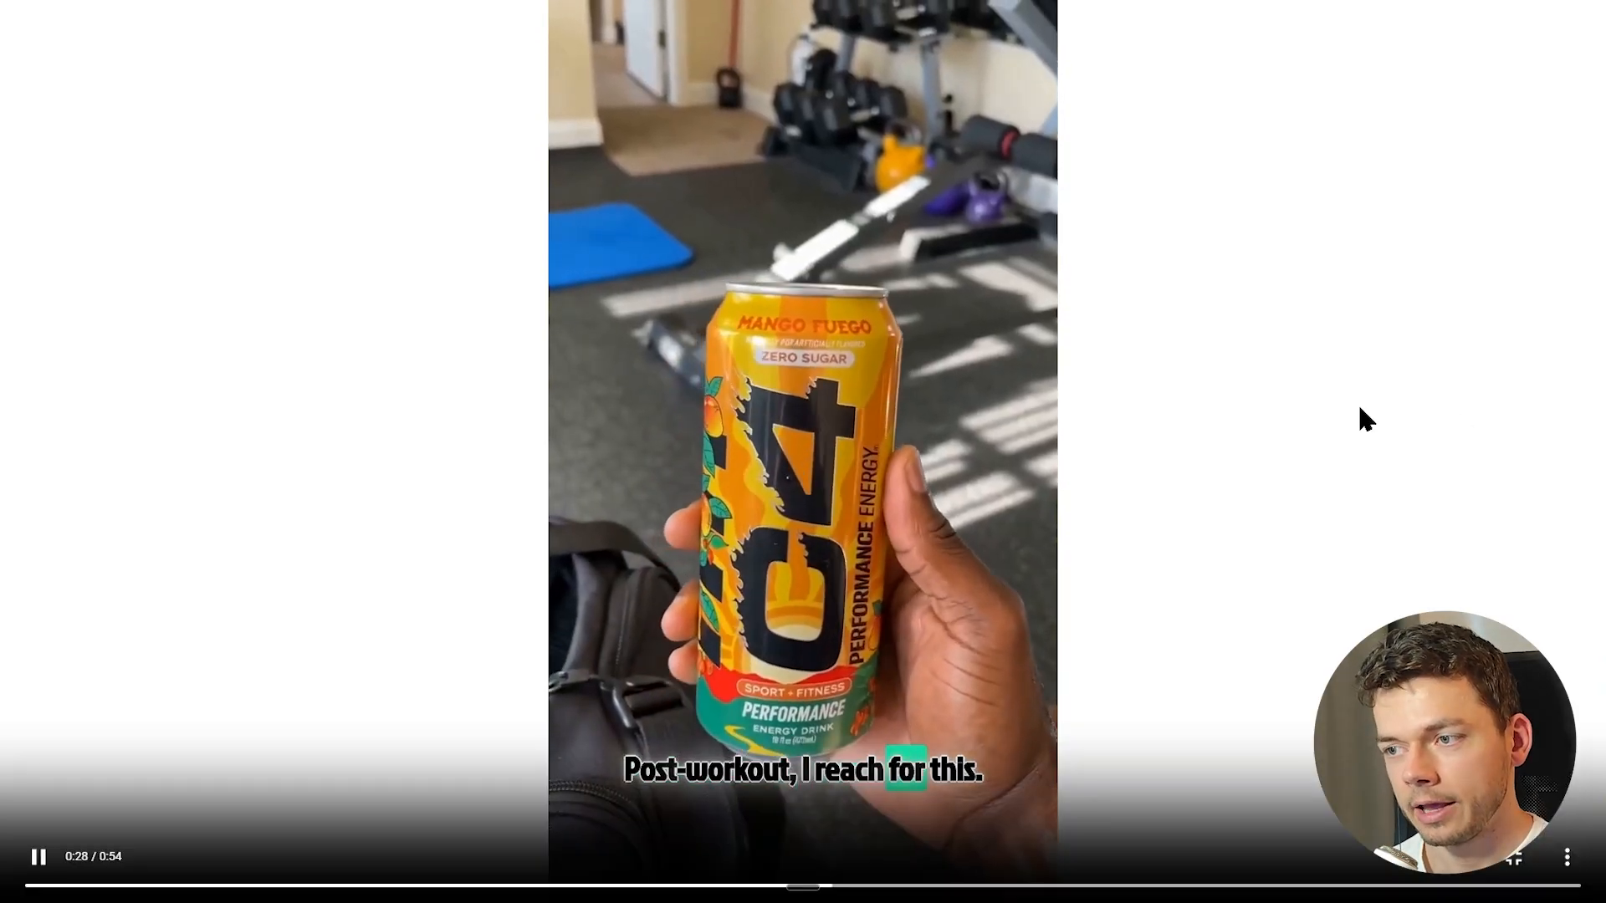
pyautogui.click(1062, 566)
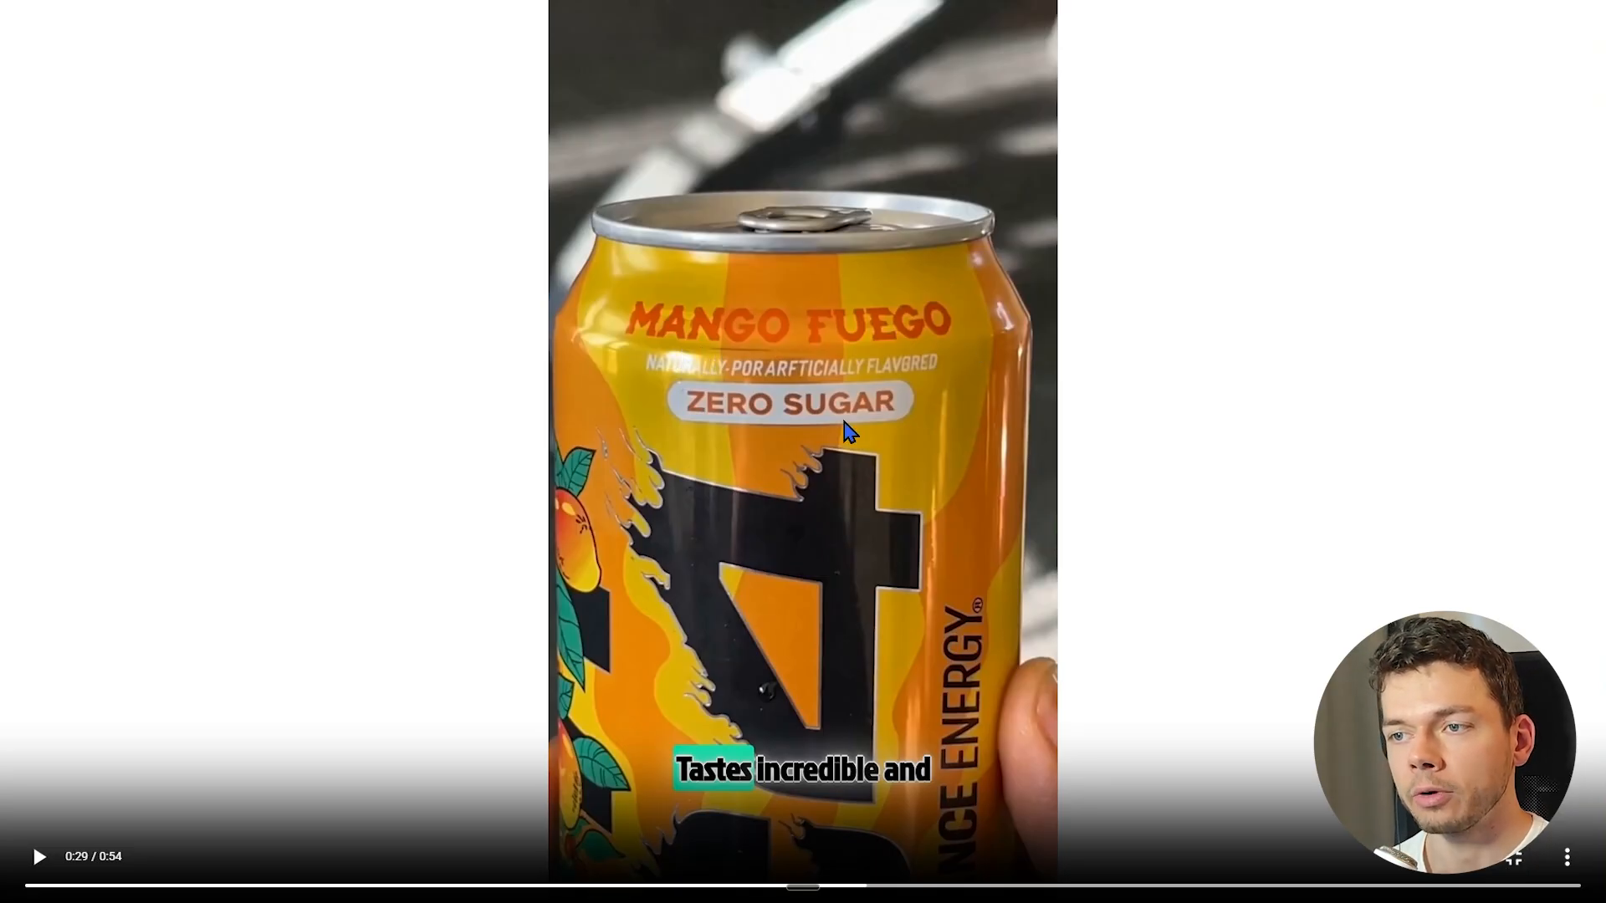
pyautogui.click(817, 517)
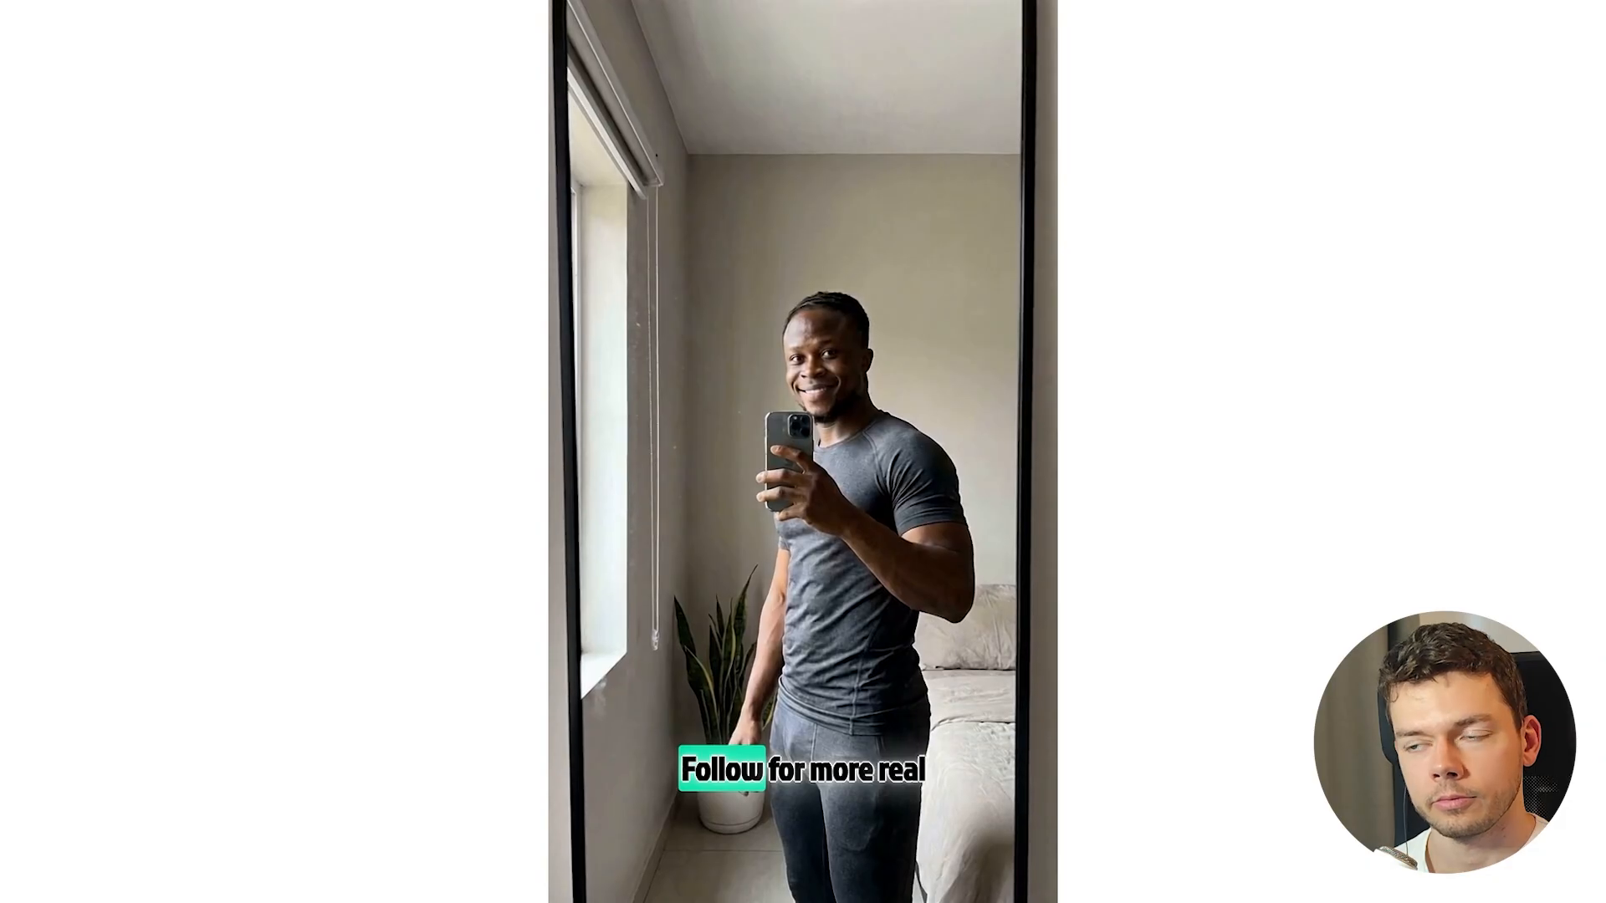
pyautogui.moveTo(1449, 597)
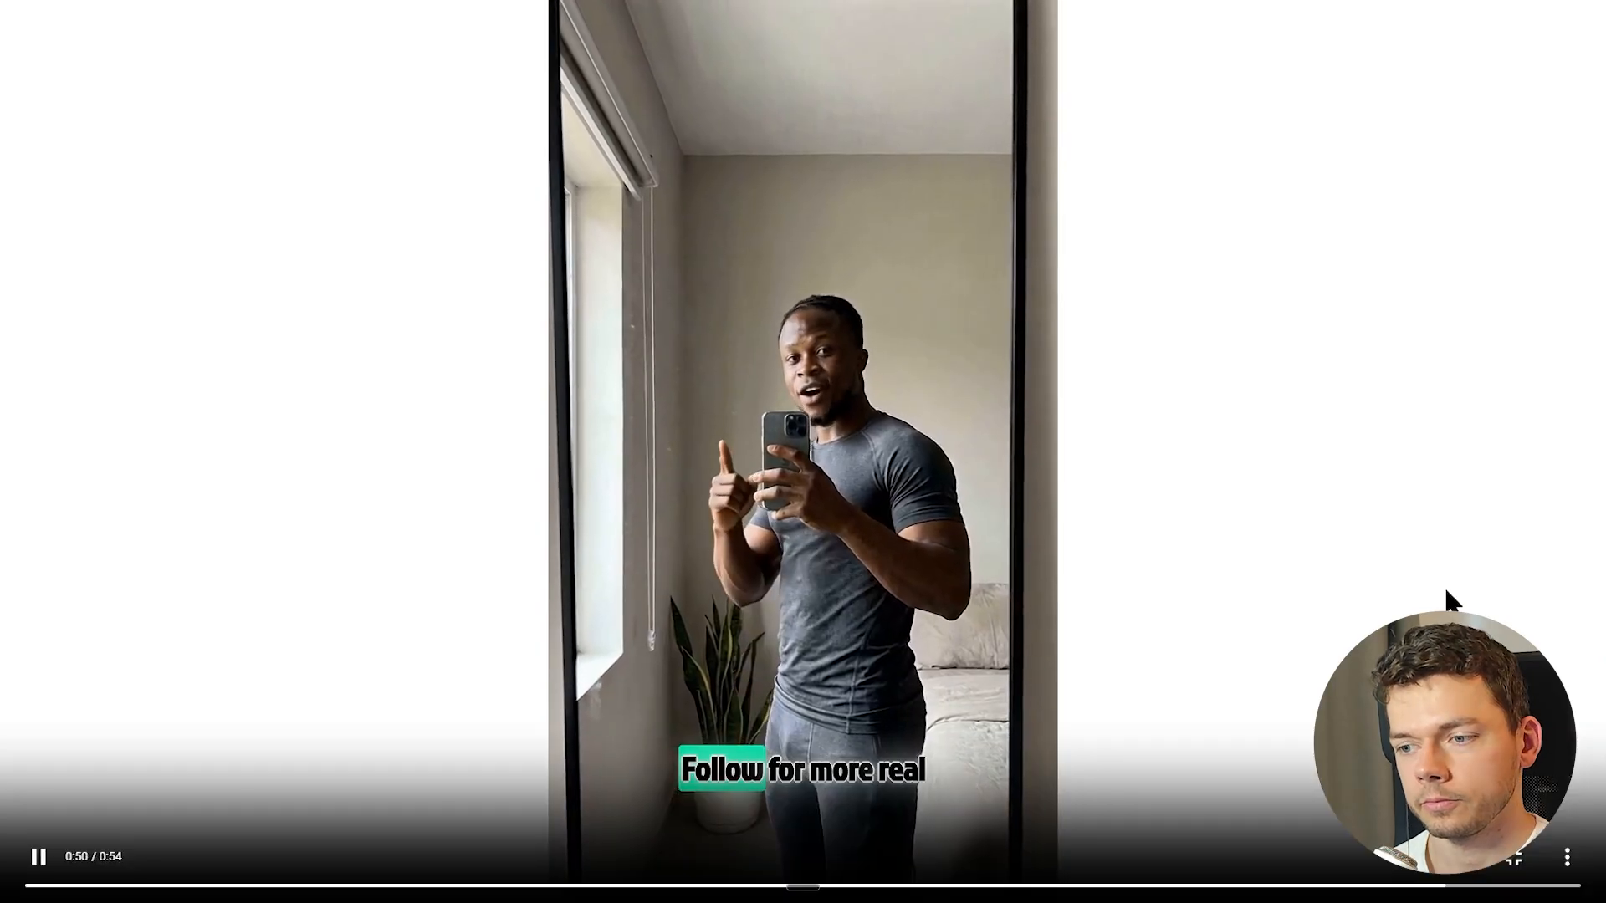
pyautogui.click(1515, 862)
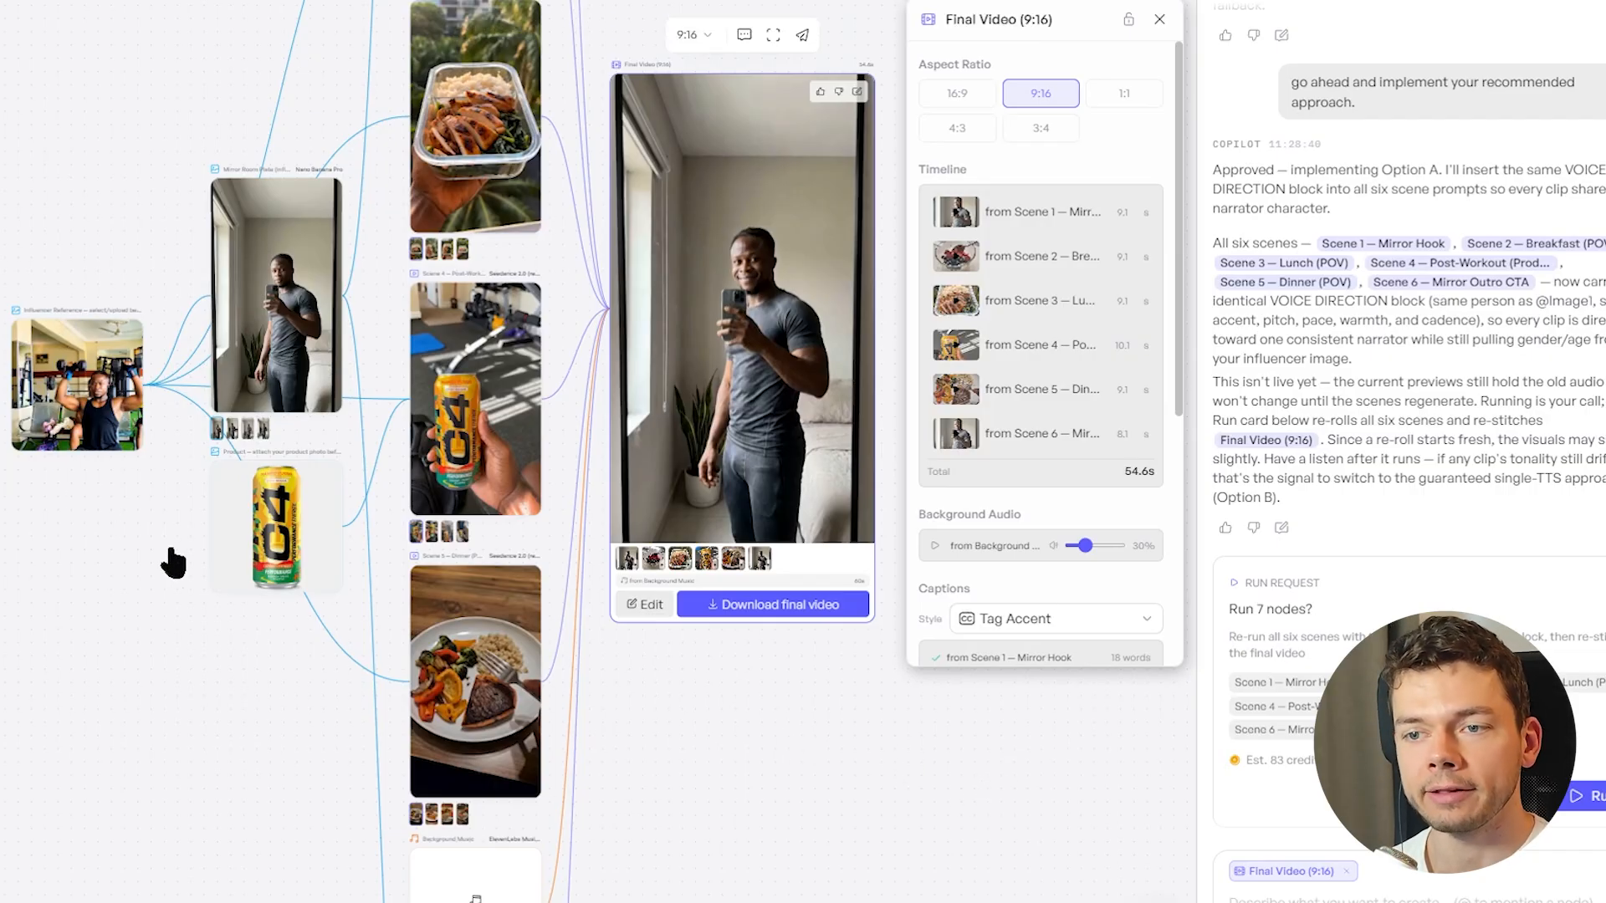
pyautogui.click(784, 703)
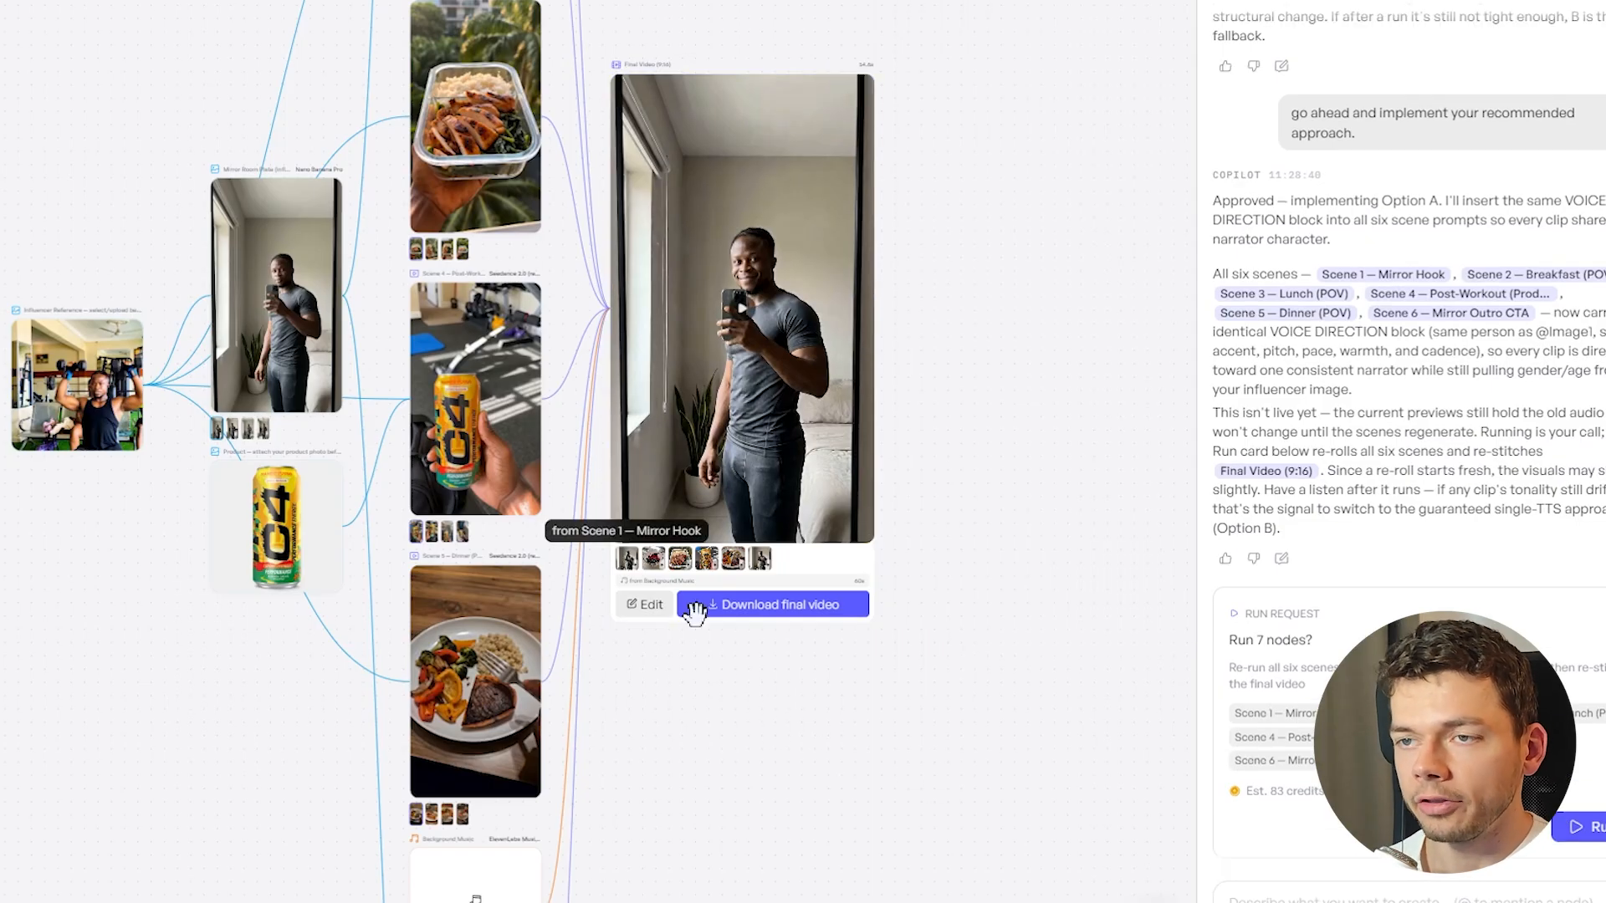
# Ask Copilot to regenerate only the first and last scenes with new prompts and starting frames, showing him in a tanktop and slightly more muscular
pyautogui.scroll(5, 968, 508)
pyautogui.scroll(3, 901, 452)
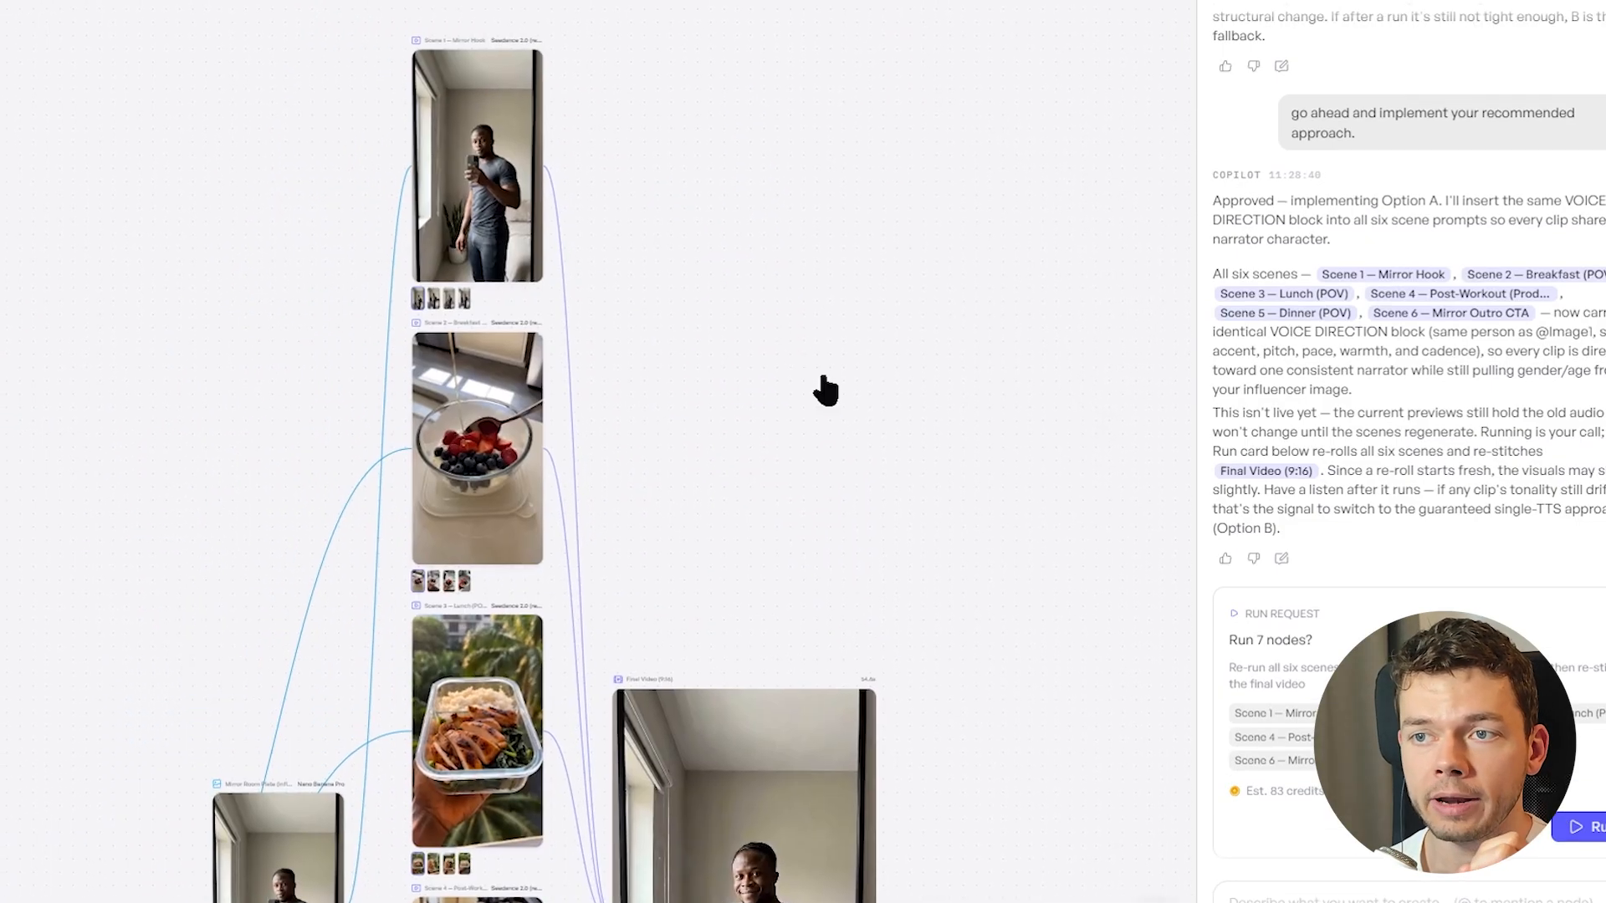
pyautogui.moveTo(897, 456); pyautogui.dragTo(852, 159)
pyautogui.scroll(-2, 724, 251)
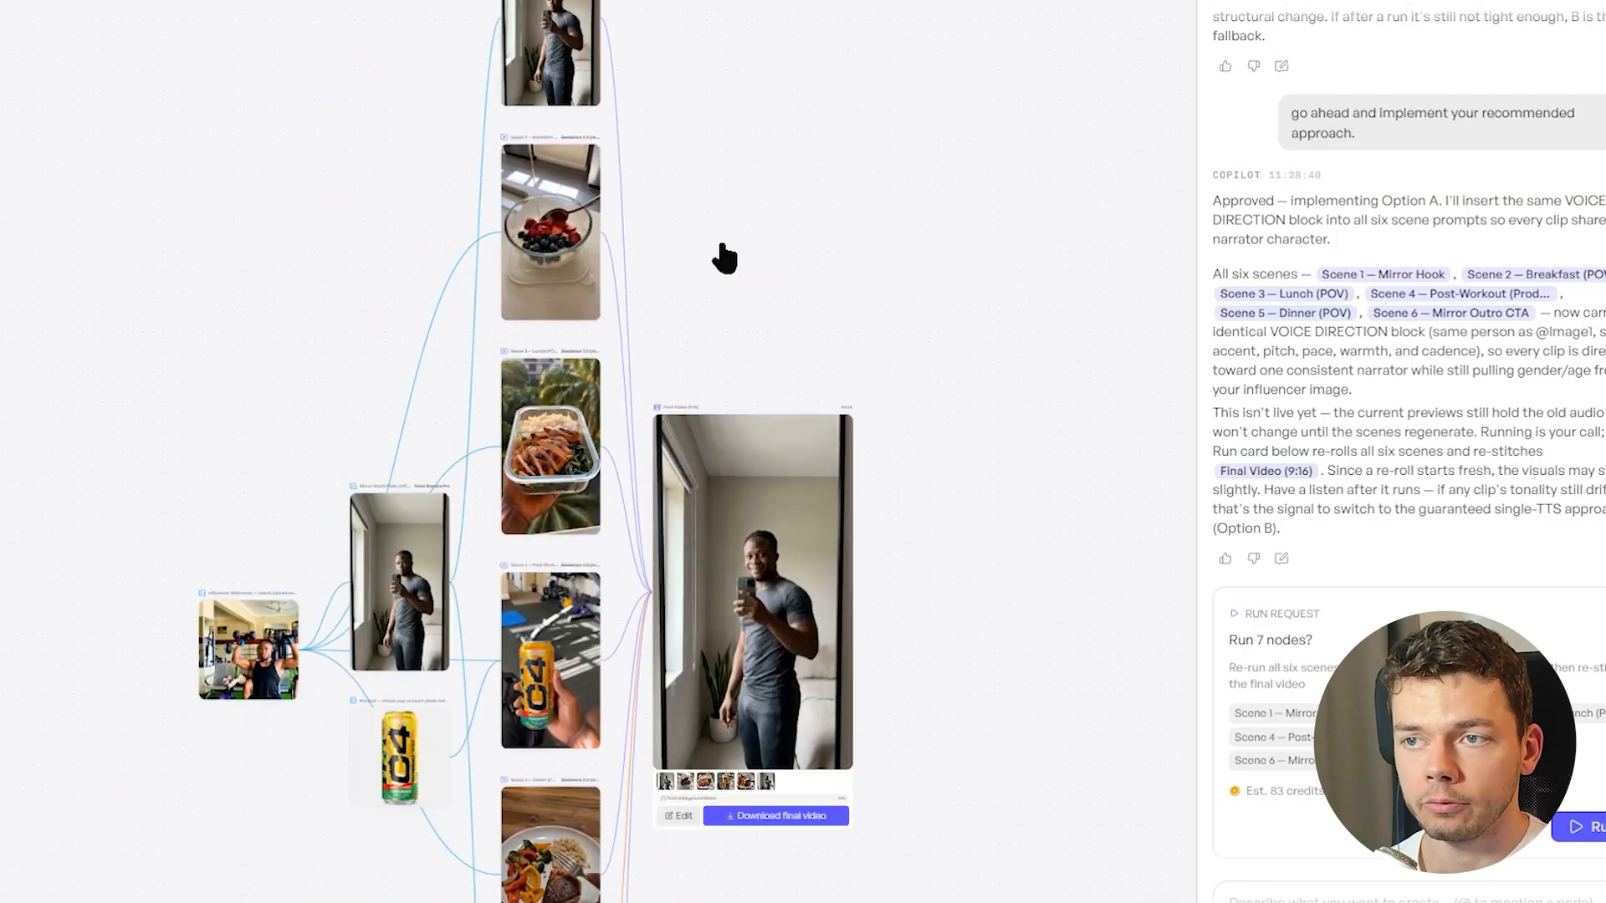
pyautogui.moveTo(1022, 496); pyautogui.dragTo(913, 174)
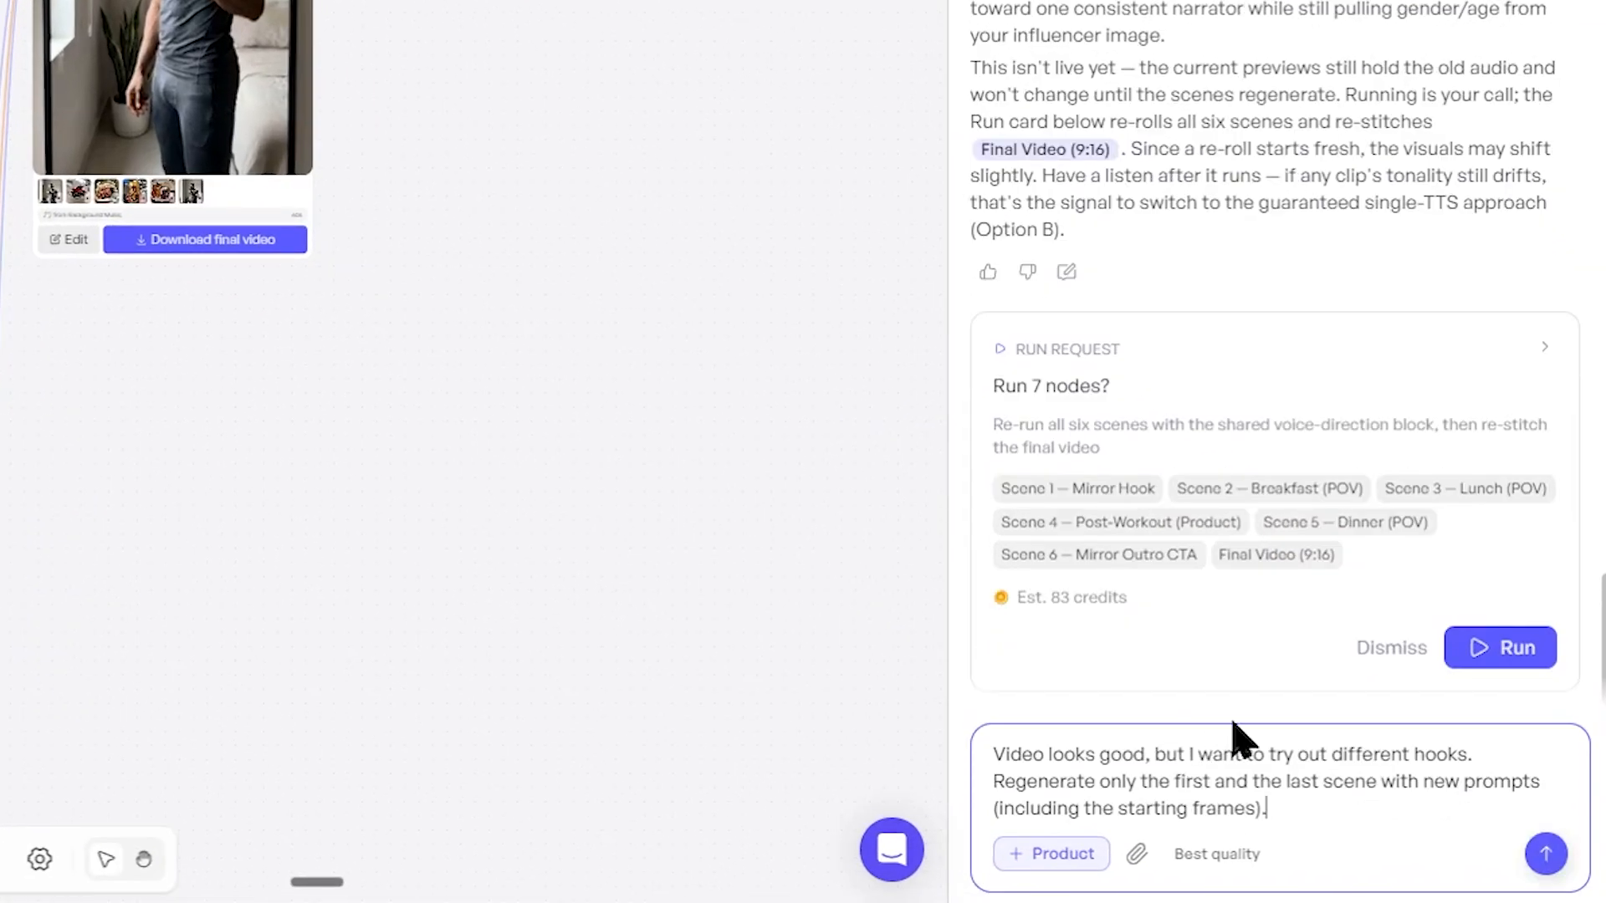
pyautogui.moveTo(1076, 755); pyautogui.dragTo(1560, 762)
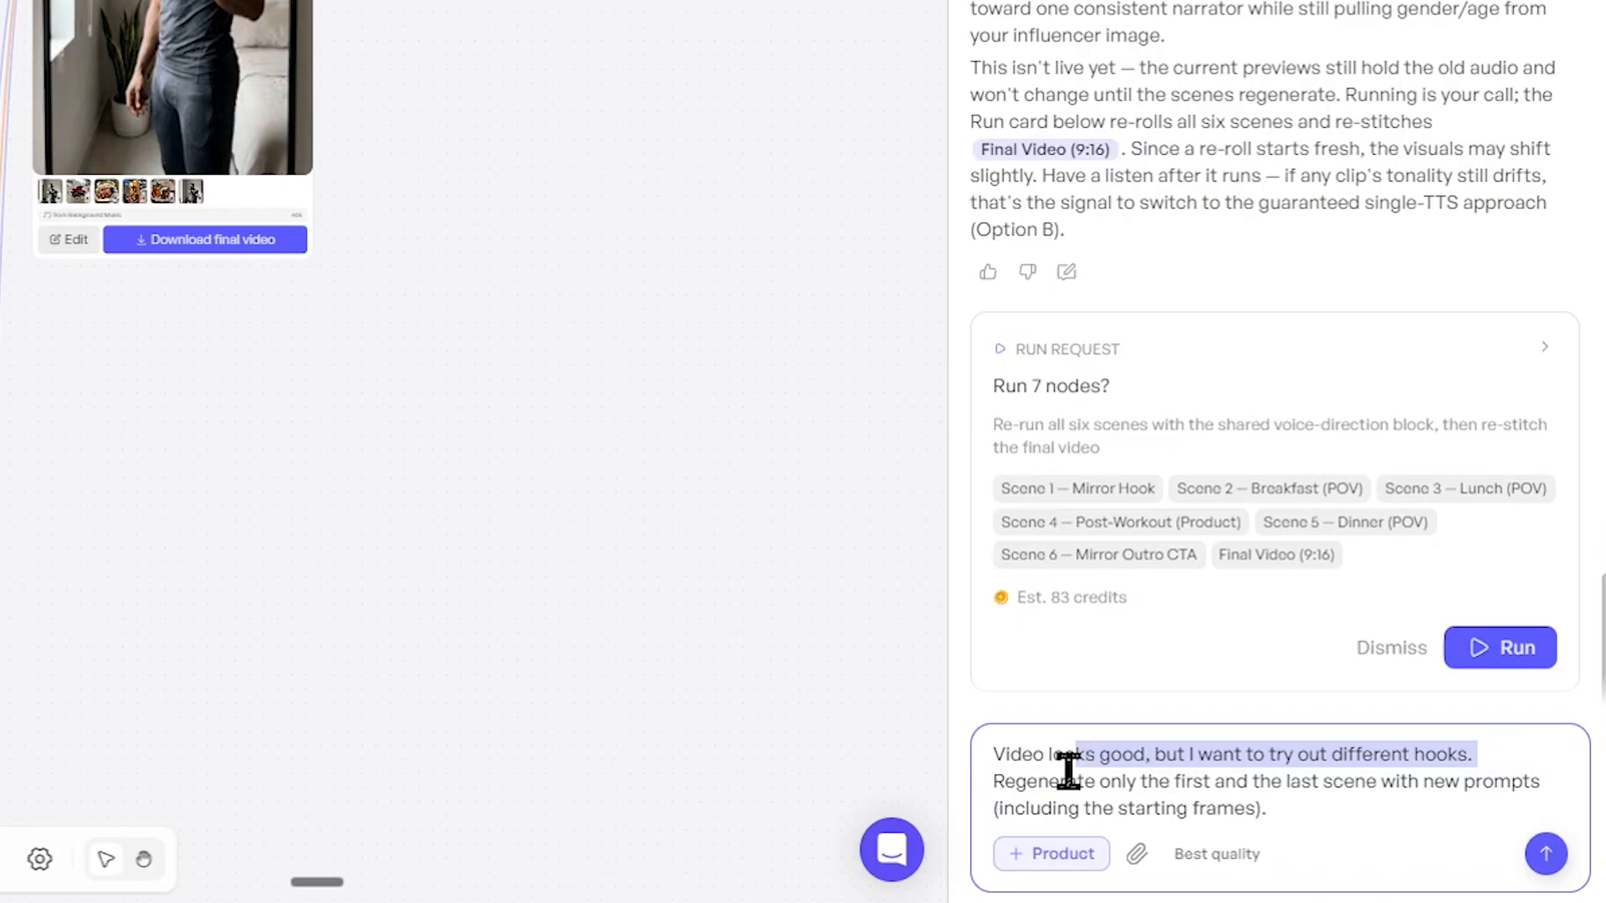
pyautogui.moveTo(1069, 771); pyautogui.dragTo(1237, 795)
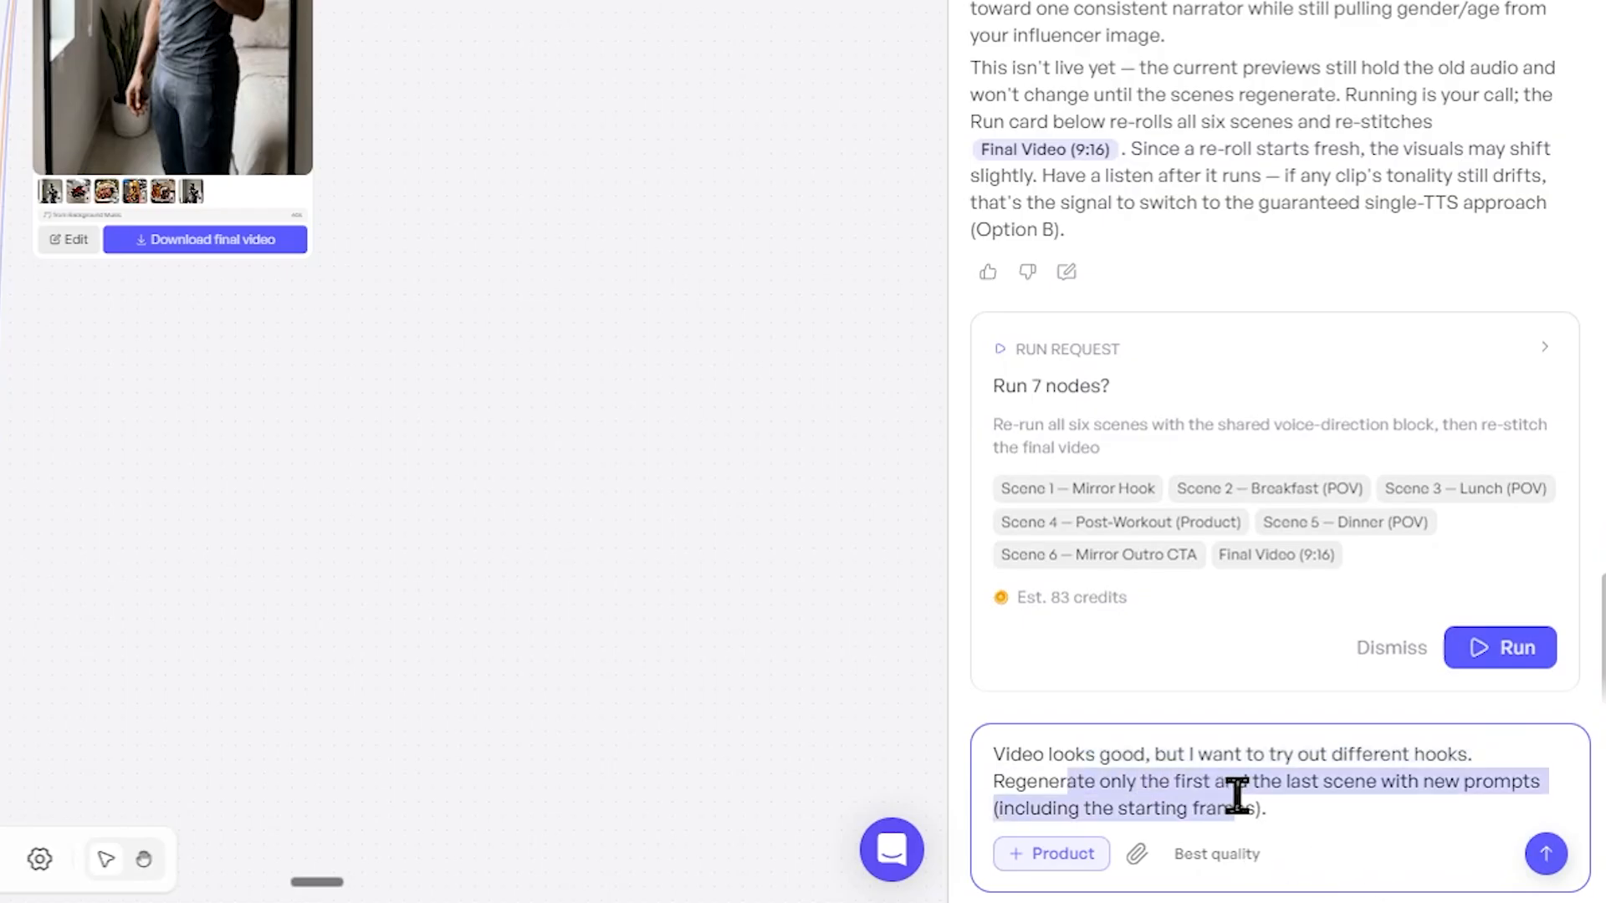
pyautogui.click(1394, 815)
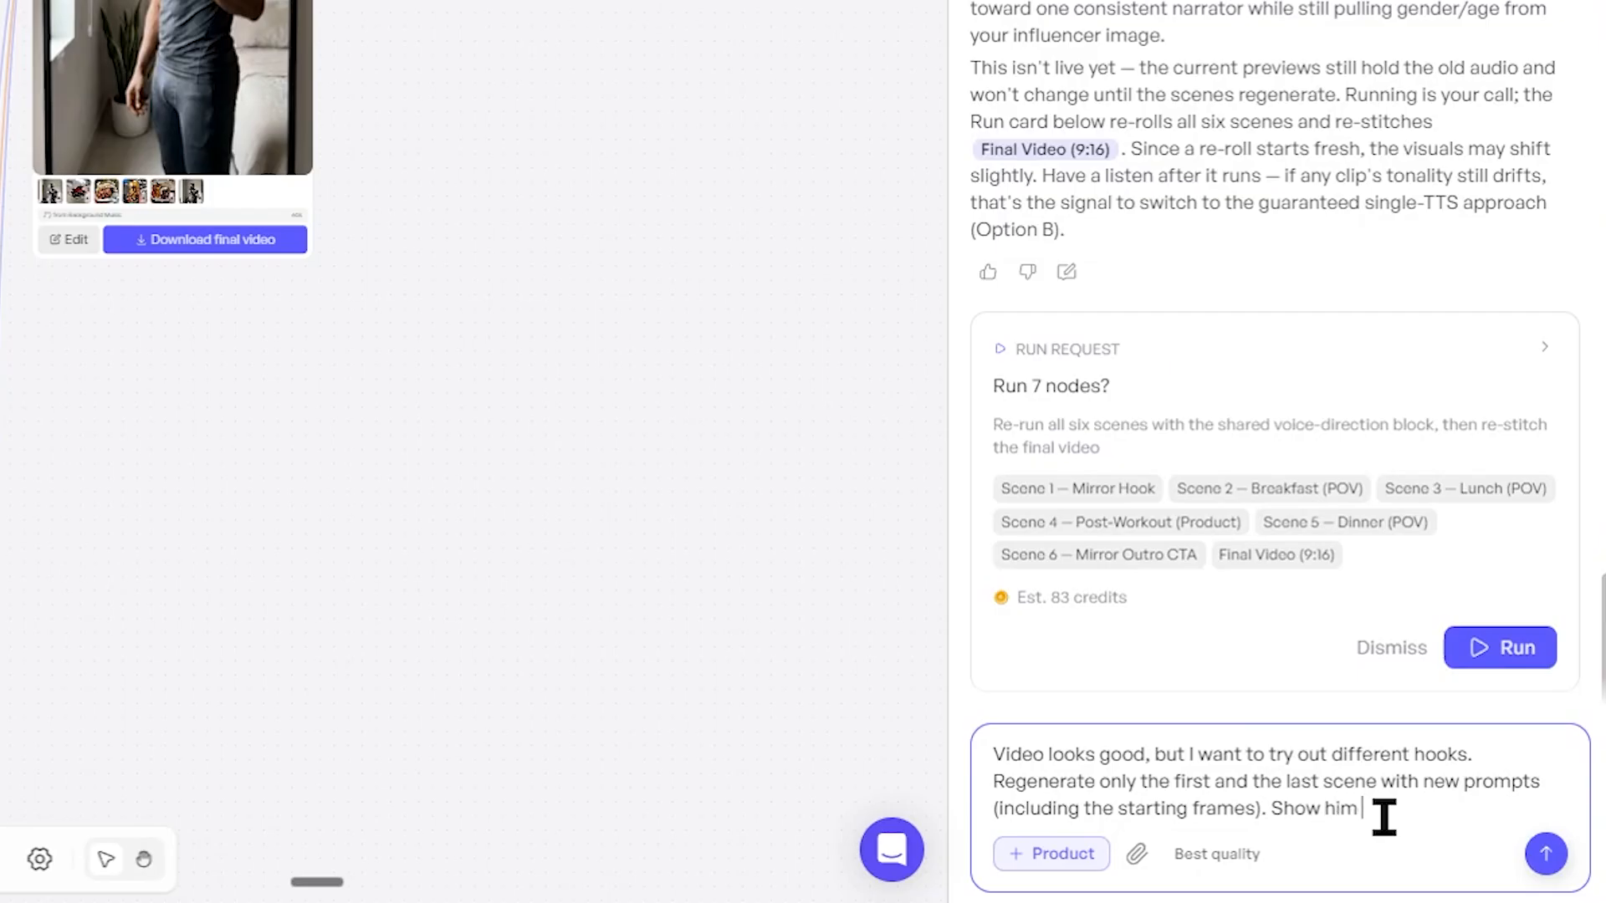
pyautogui.write('Show him in a tanktop and make him slightly')
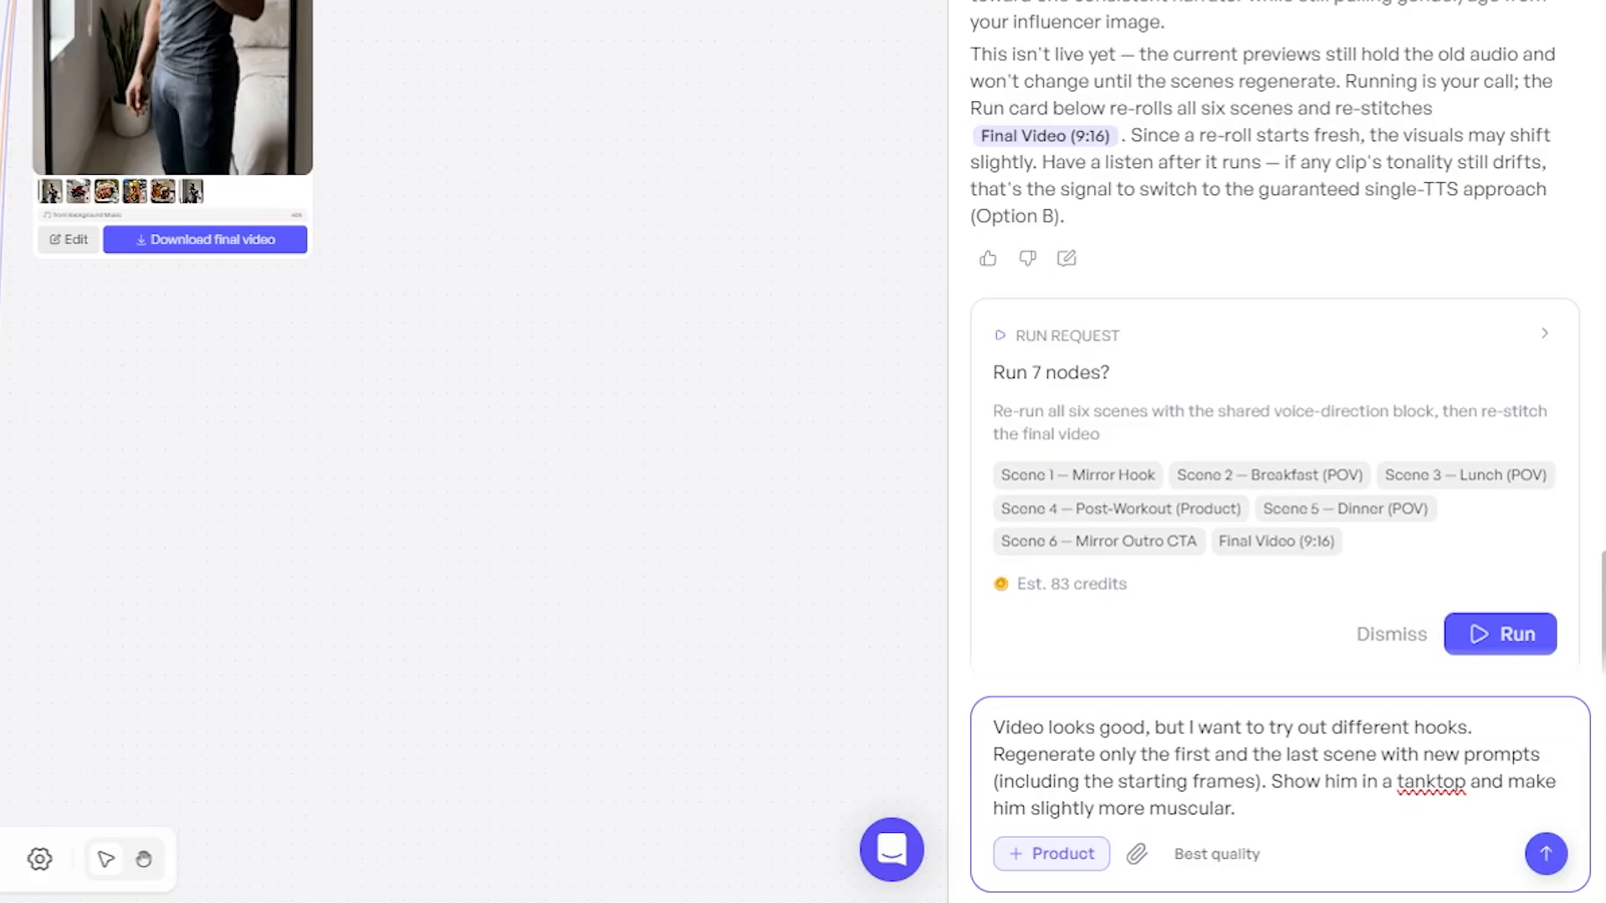
pyautogui.write('more muscular.')
pyautogui.press('Return')
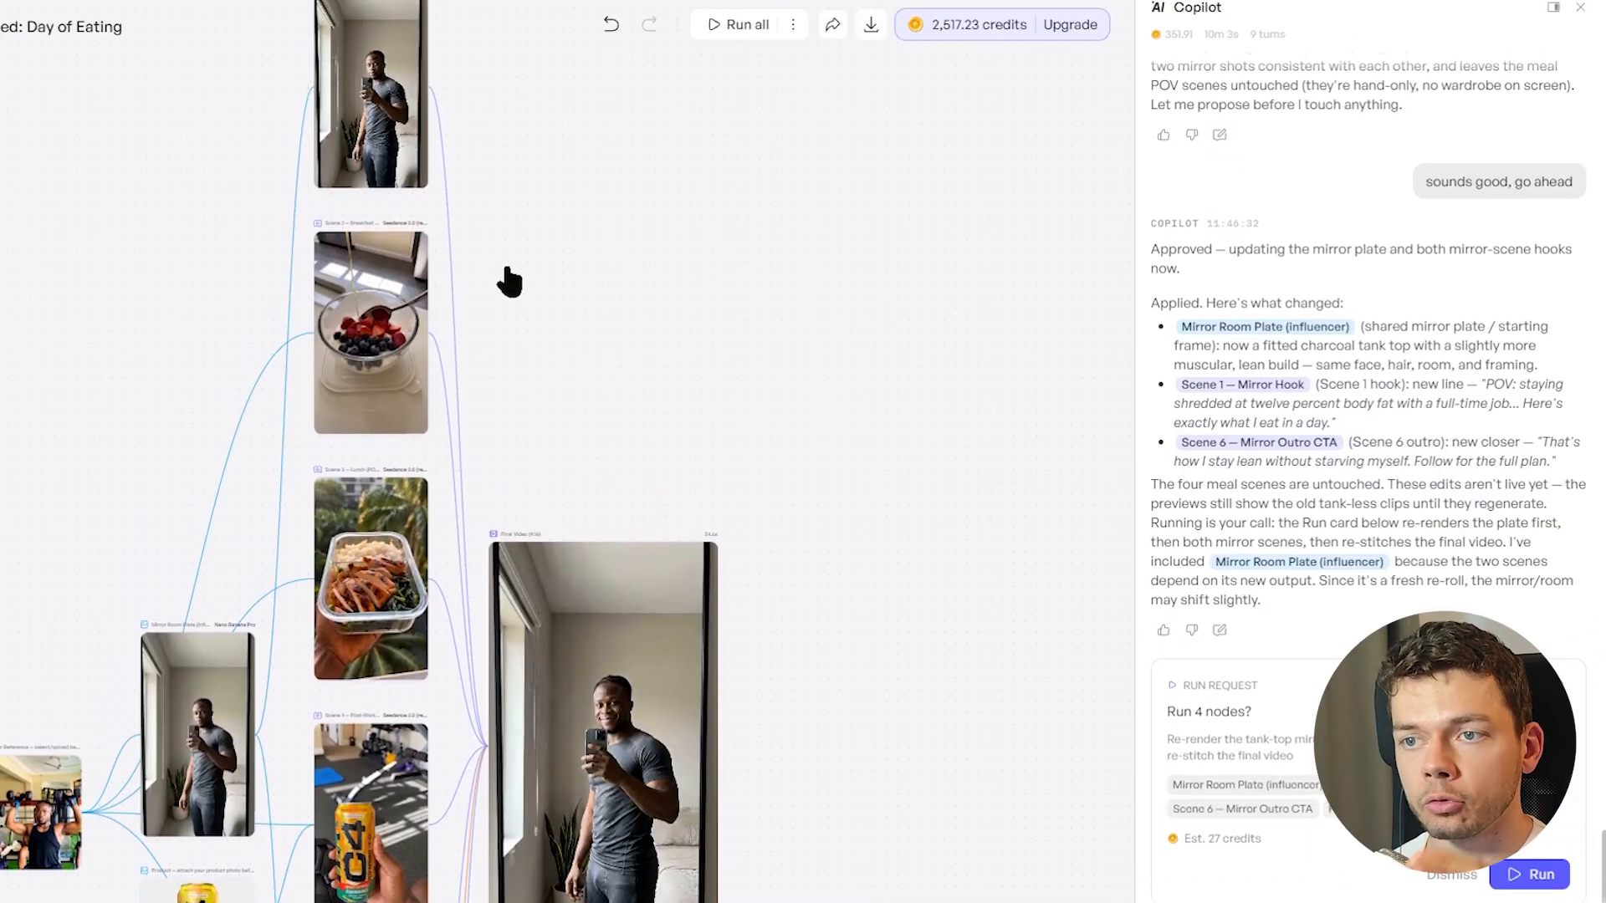
# Run the four-node request covering the Mirror Room Plate, Scene 1 Mirror Hook, Scene 6 Mirror Outro CTA and Final Video
pyautogui.moveTo(702, 371); pyautogui.dragTo(625, 277)
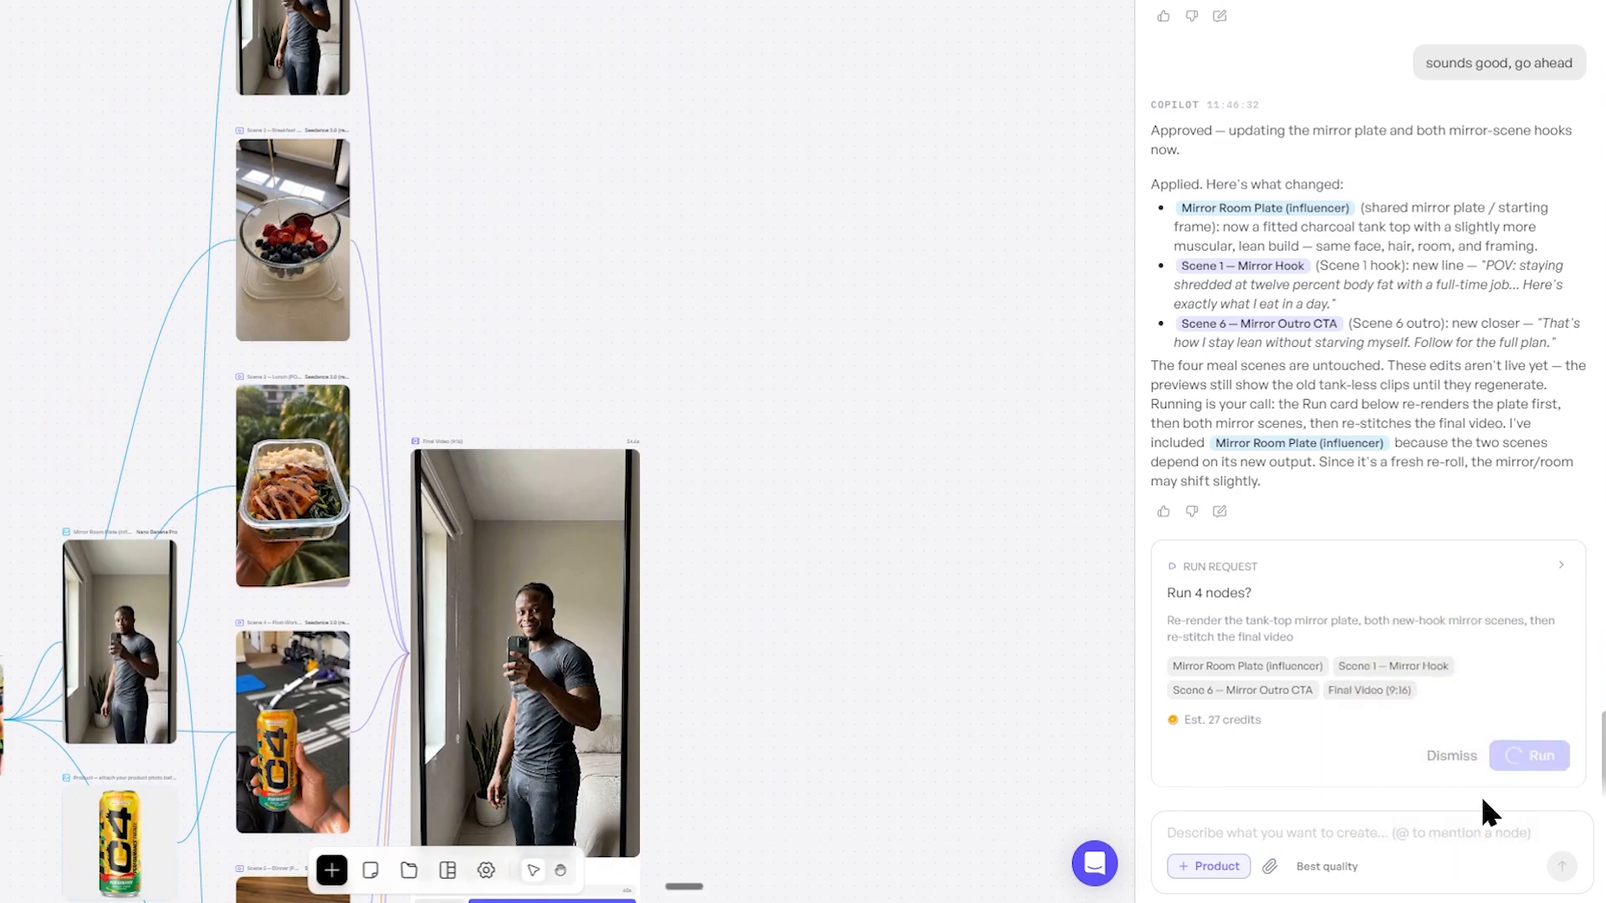
pyautogui.moveTo(32, 467); pyautogui.dragTo(217, 639)
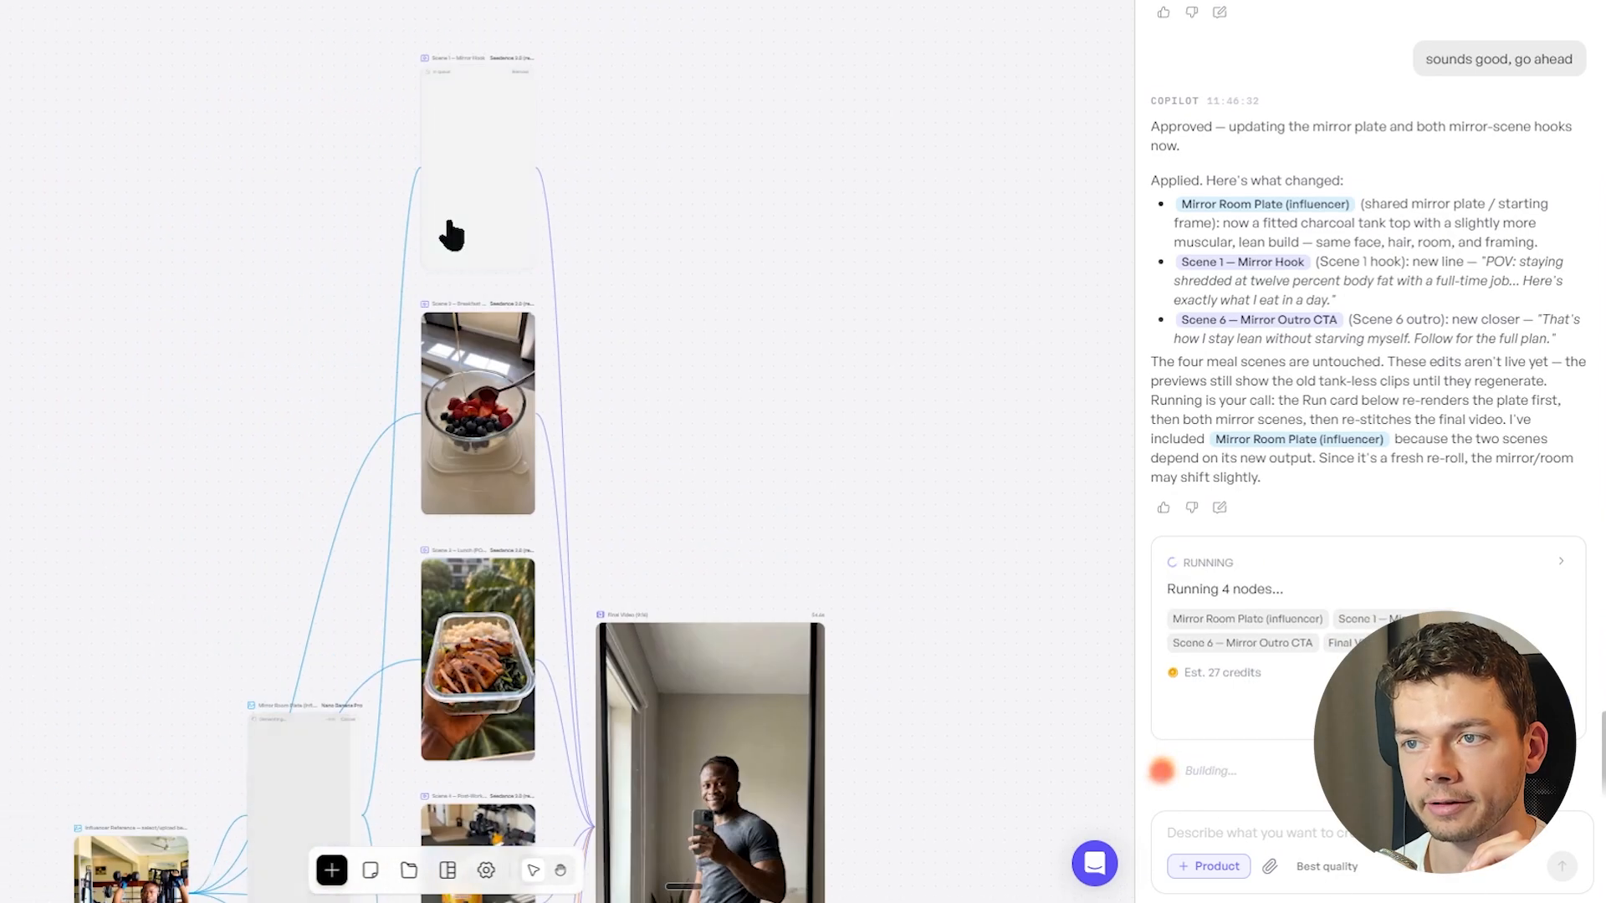
pyautogui.moveTo(707, 646); pyautogui.dragTo(717, 25)
pyautogui.moveTo(724, 744); pyautogui.dragTo(557, 523)
pyautogui.moveTo(667, 385); pyautogui.dragTo(615, 655)
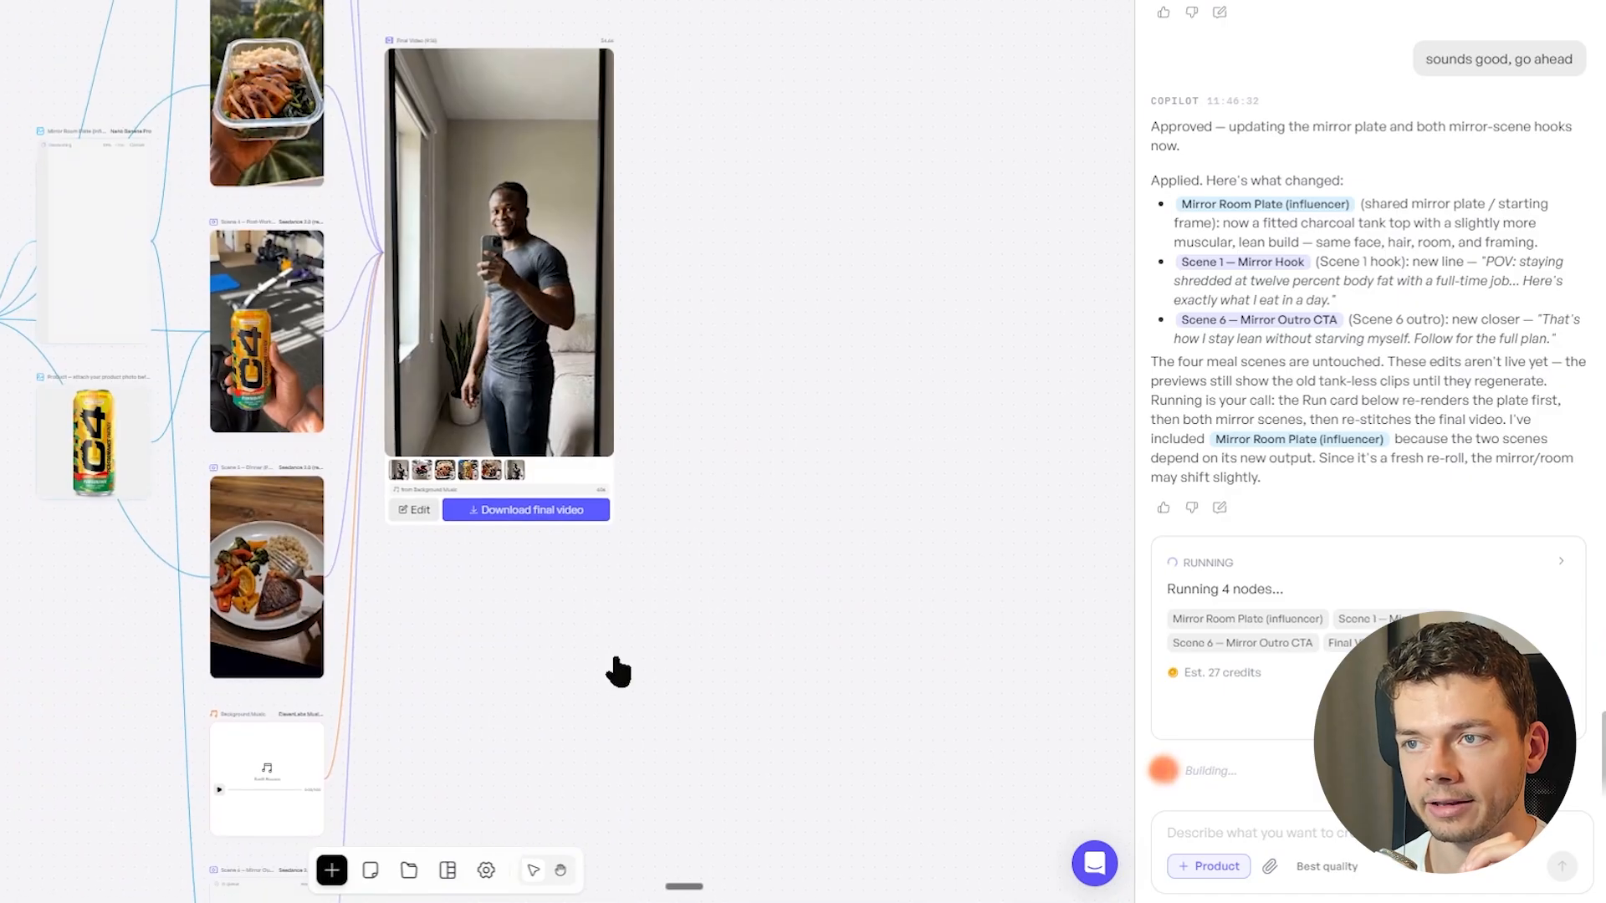
pyautogui.moveTo(816, 402); pyautogui.dragTo(842, 435)
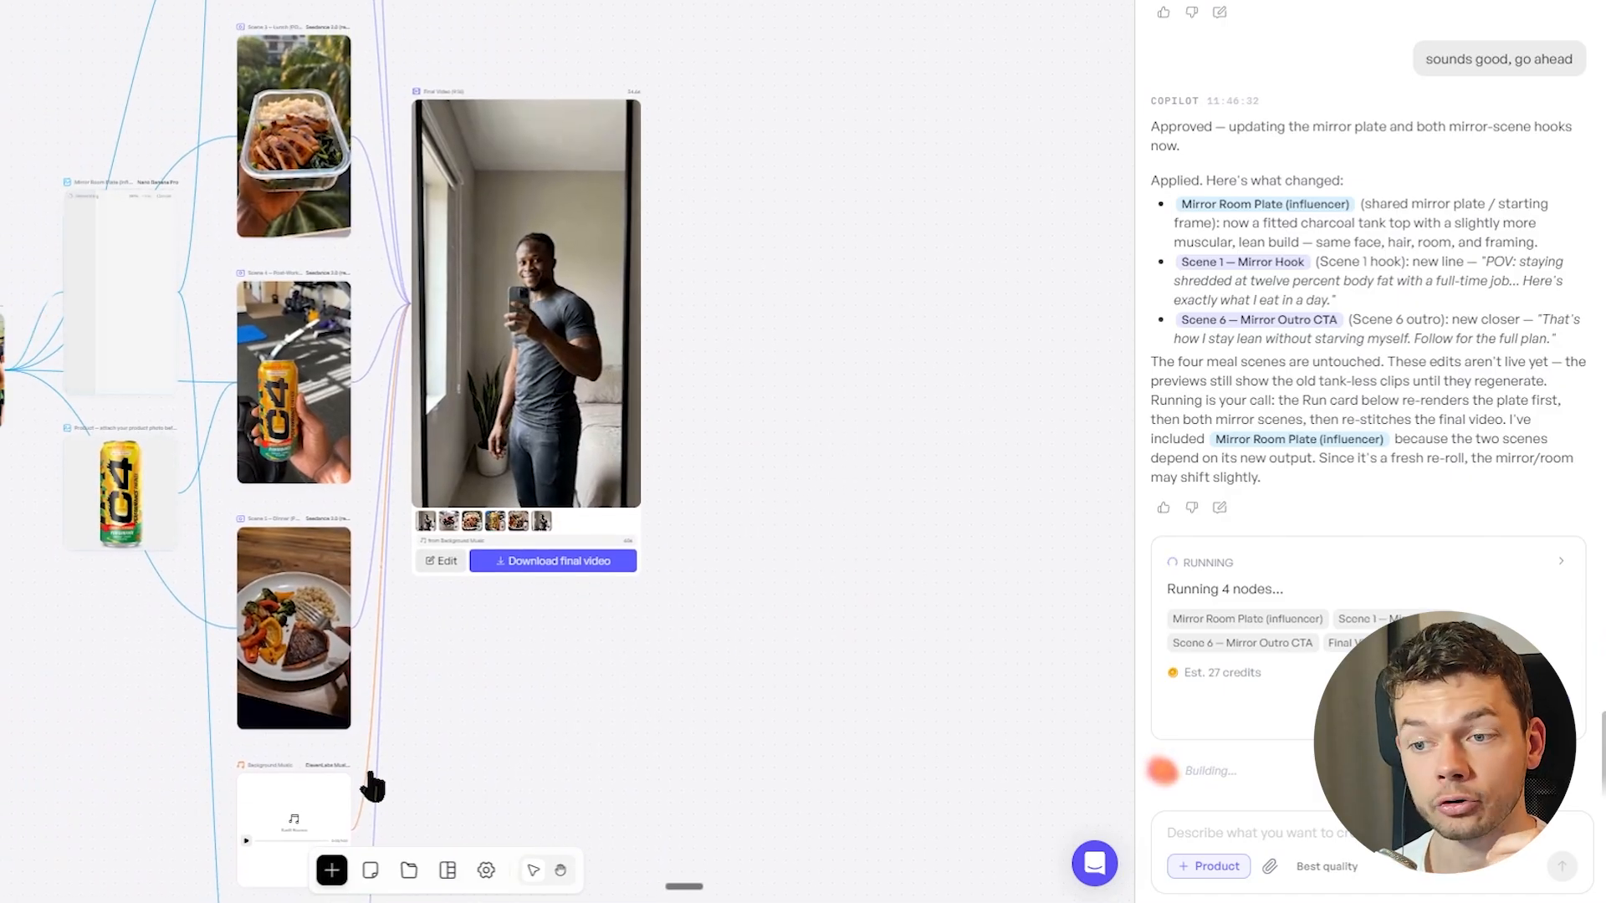
# Inspect the regenerated Scene 1 mirror hook up close and look over the updated workflow
pyautogui.scroll(10, 370, 31)
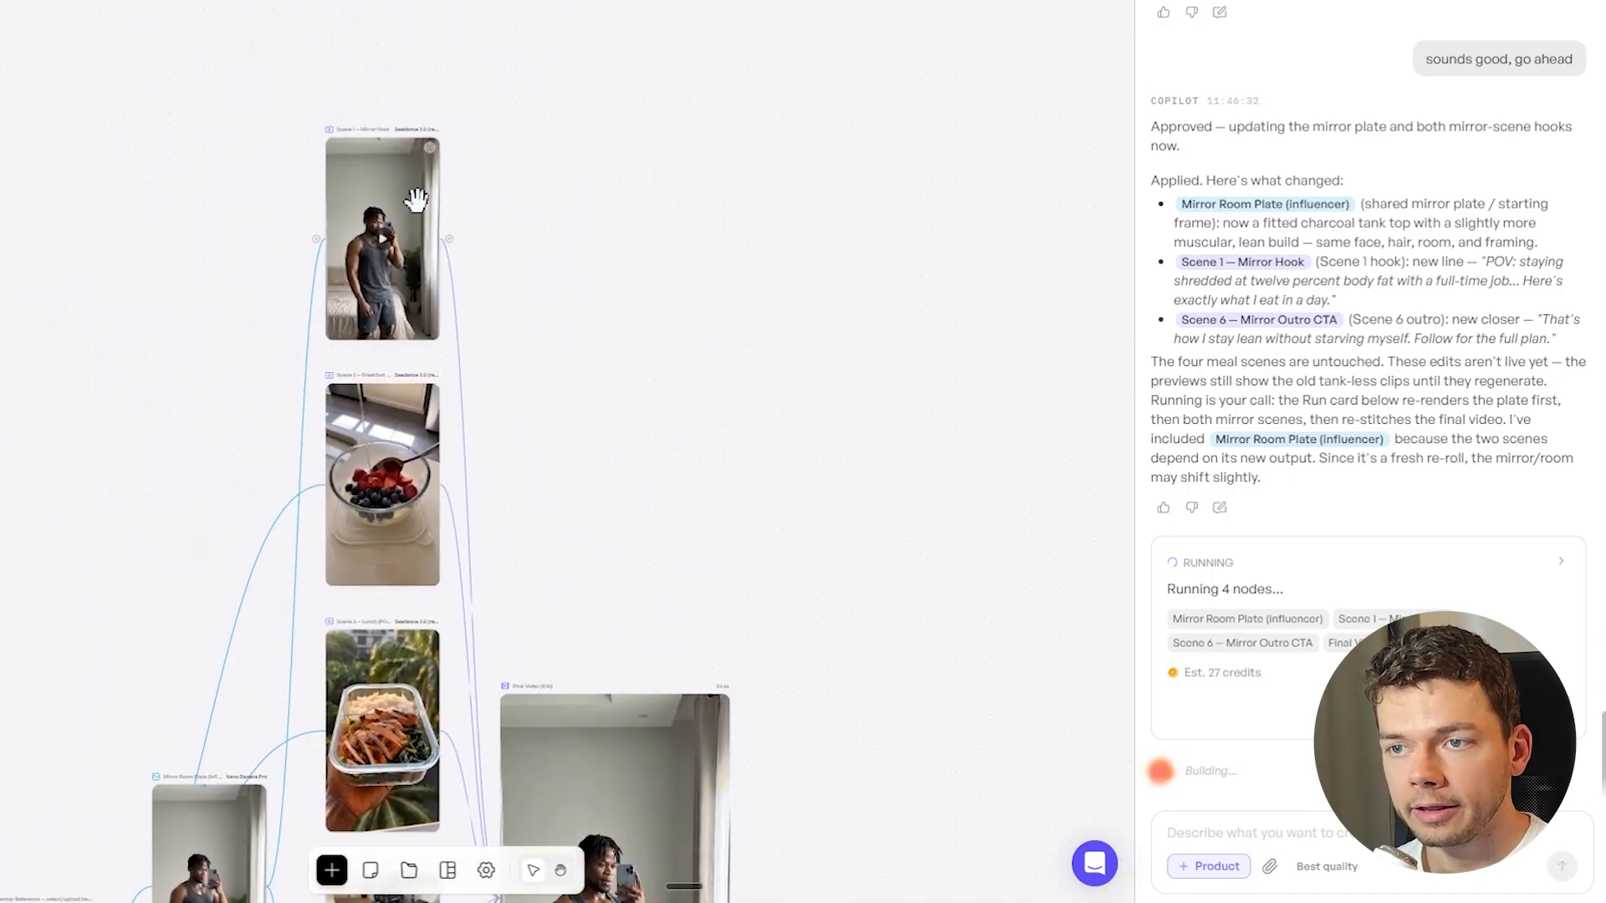
pyautogui.scroll(5, 381, 269)
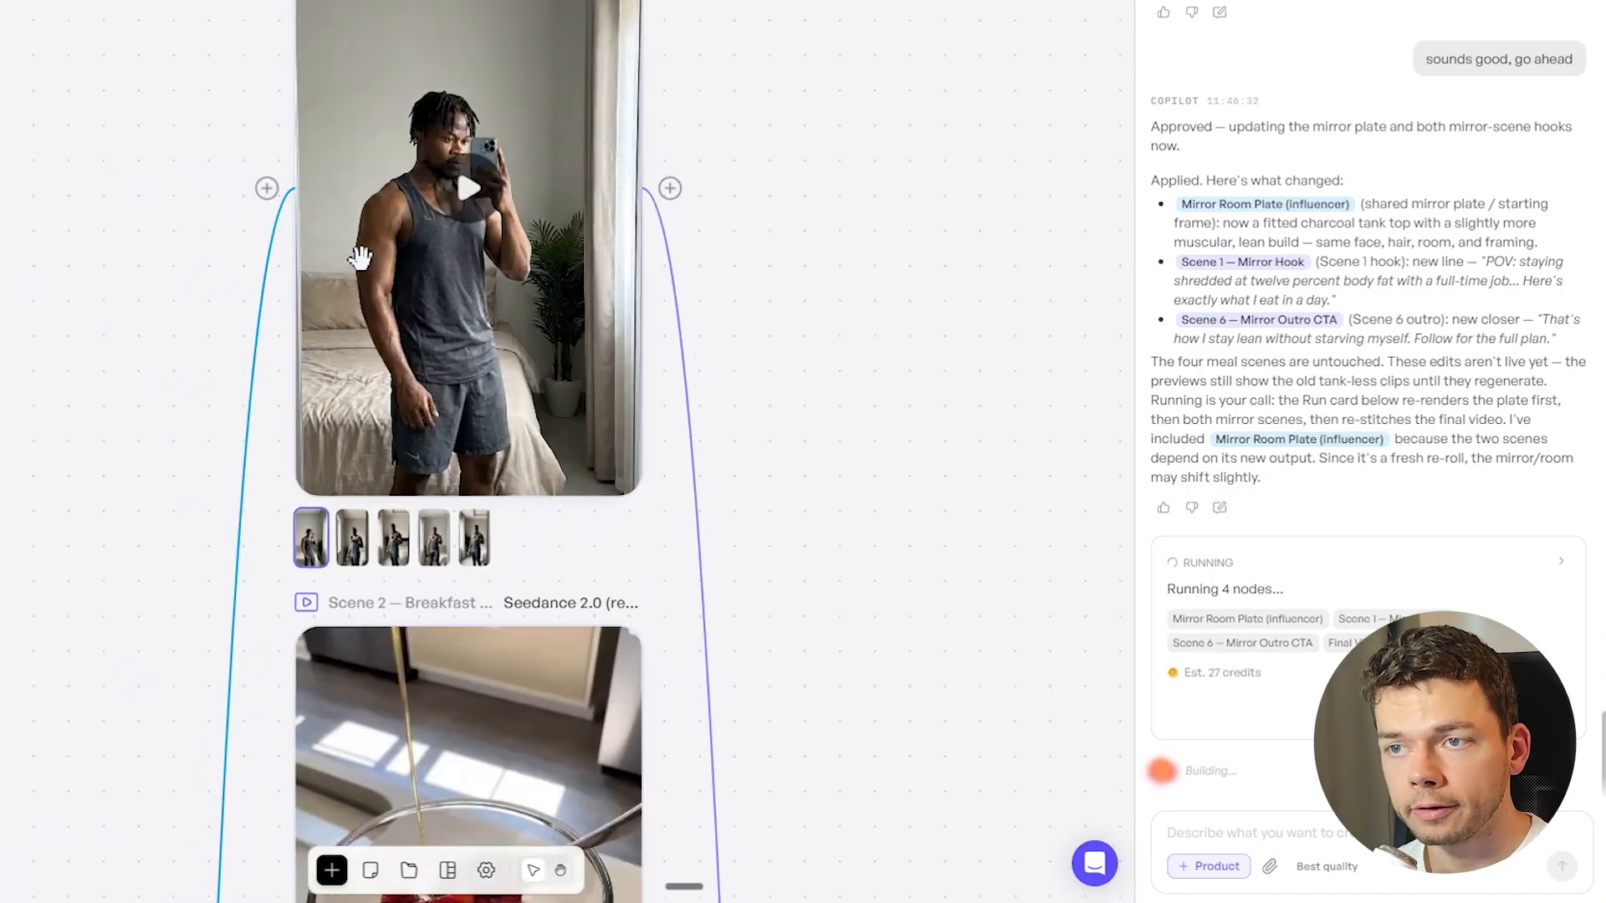
pyautogui.scroll(-5, 723, 463)
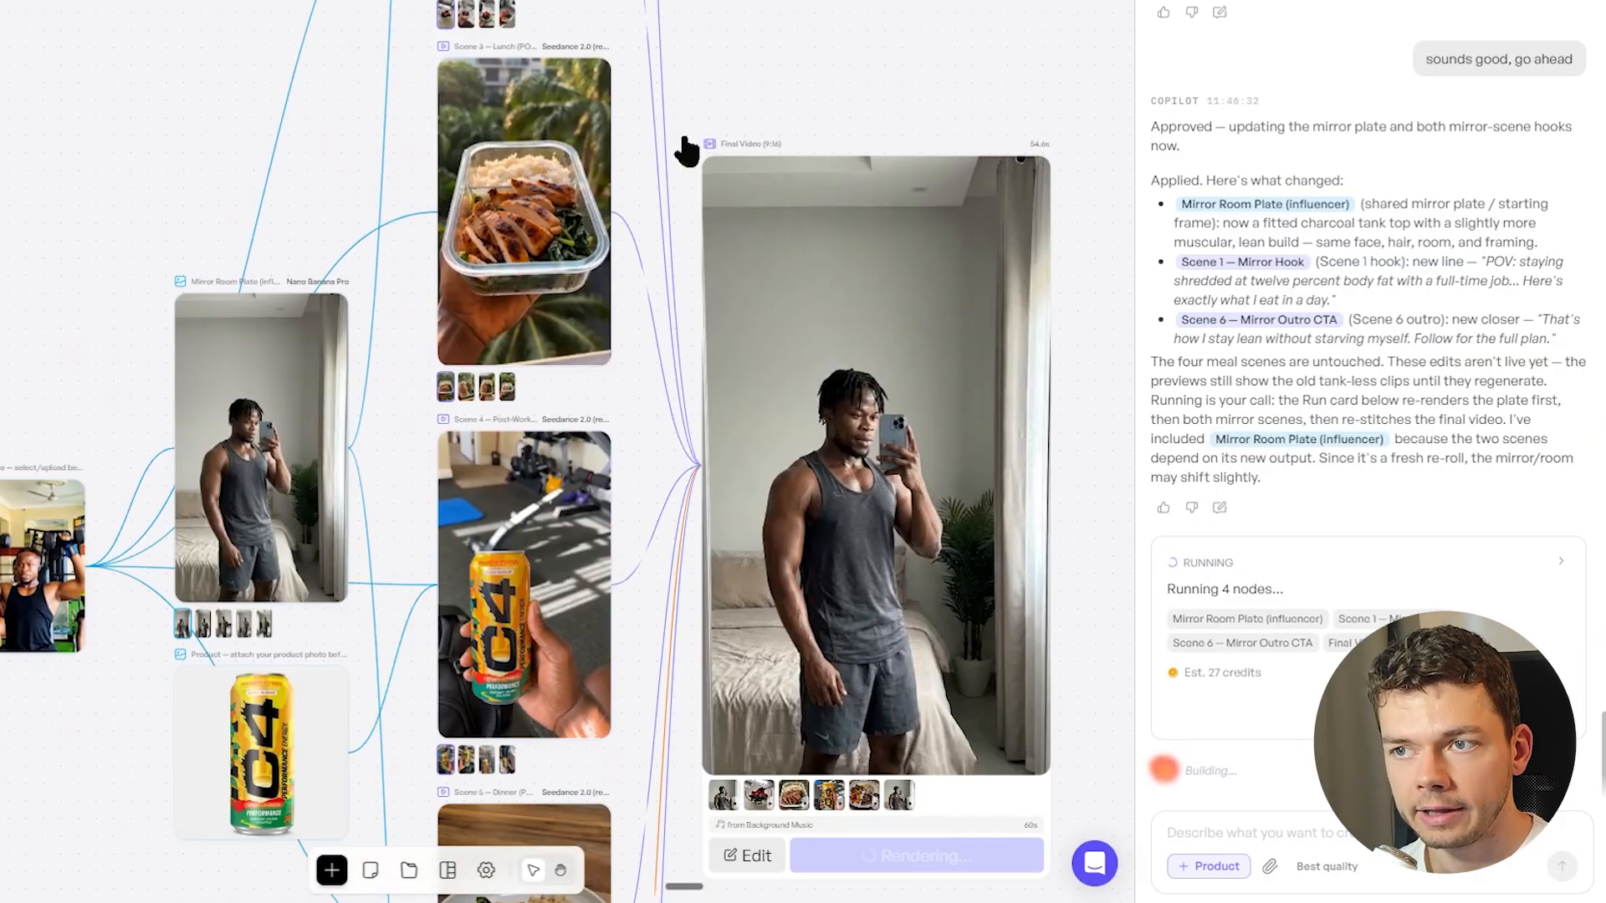
pyautogui.moveTo(832, 60); pyautogui.dragTo(587, 711)
pyautogui.moveTo(882, 729); pyautogui.dragTo(891, 30)
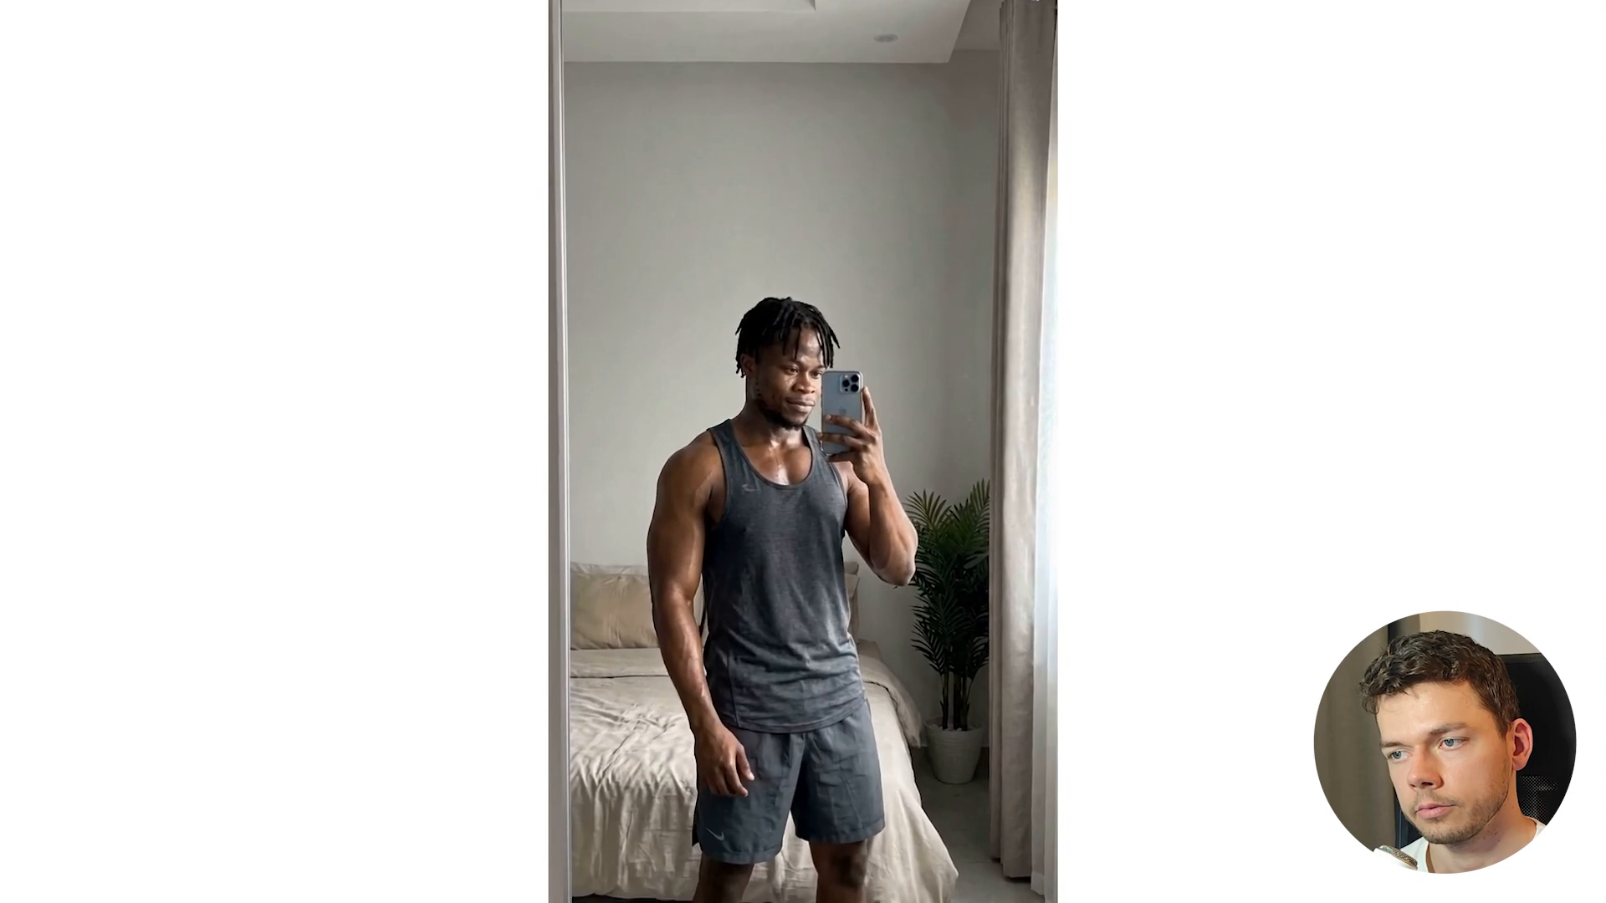
# Watch the new final video in full screen, pausing at the breakfast scene and skipping to 0:47 for the outro, and close its settings
pyautogui.click(1059, 495)
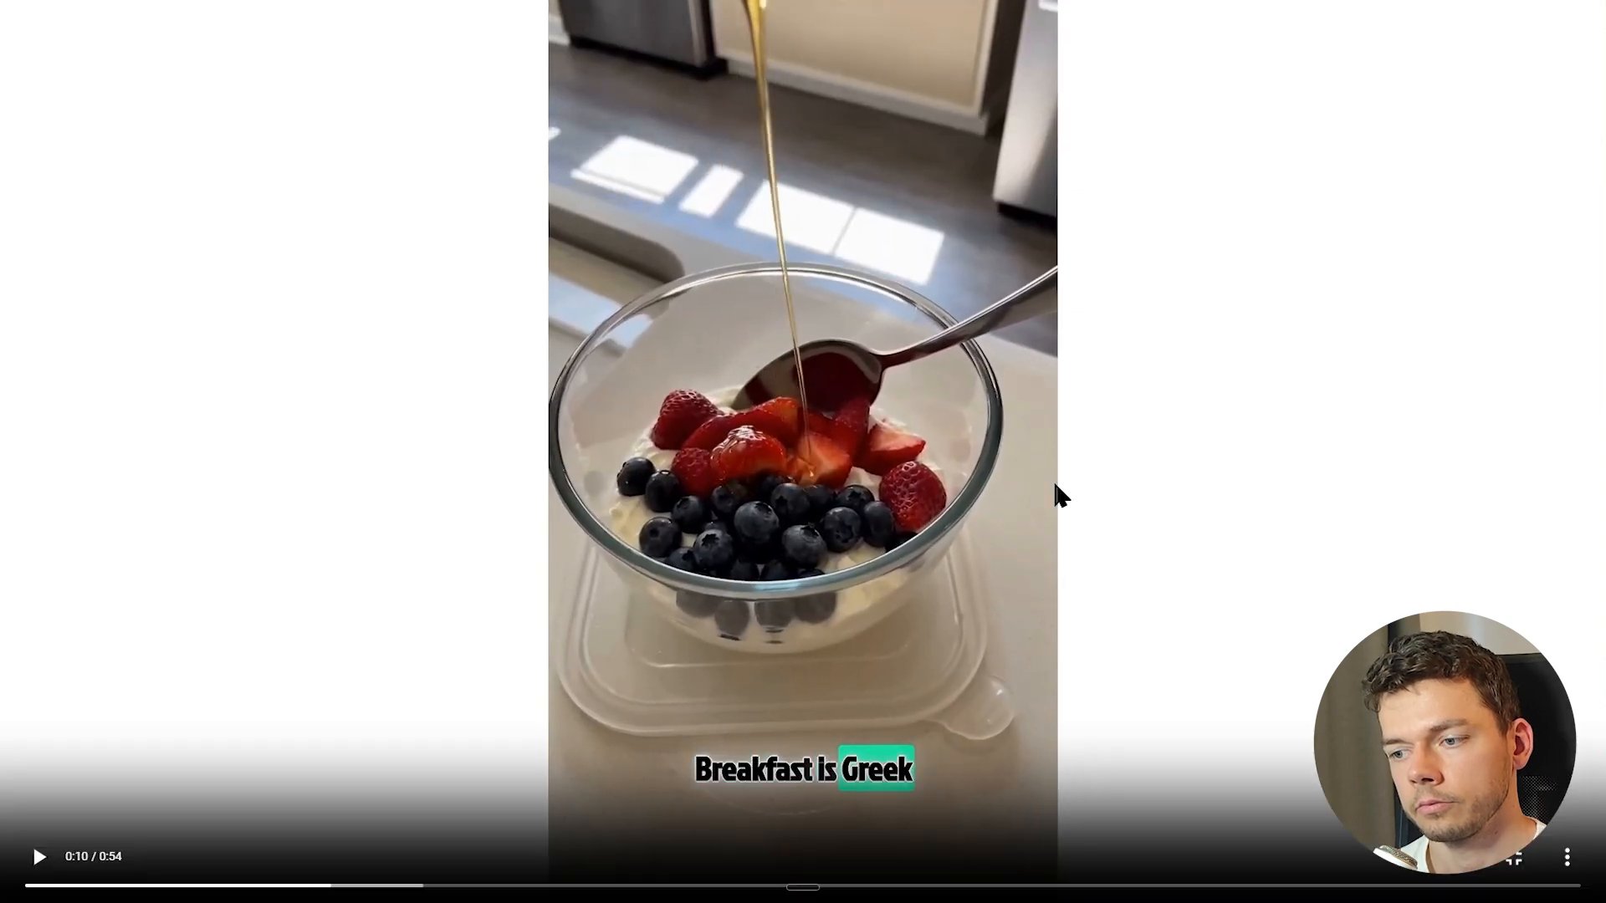
pyautogui.click(1380, 888)
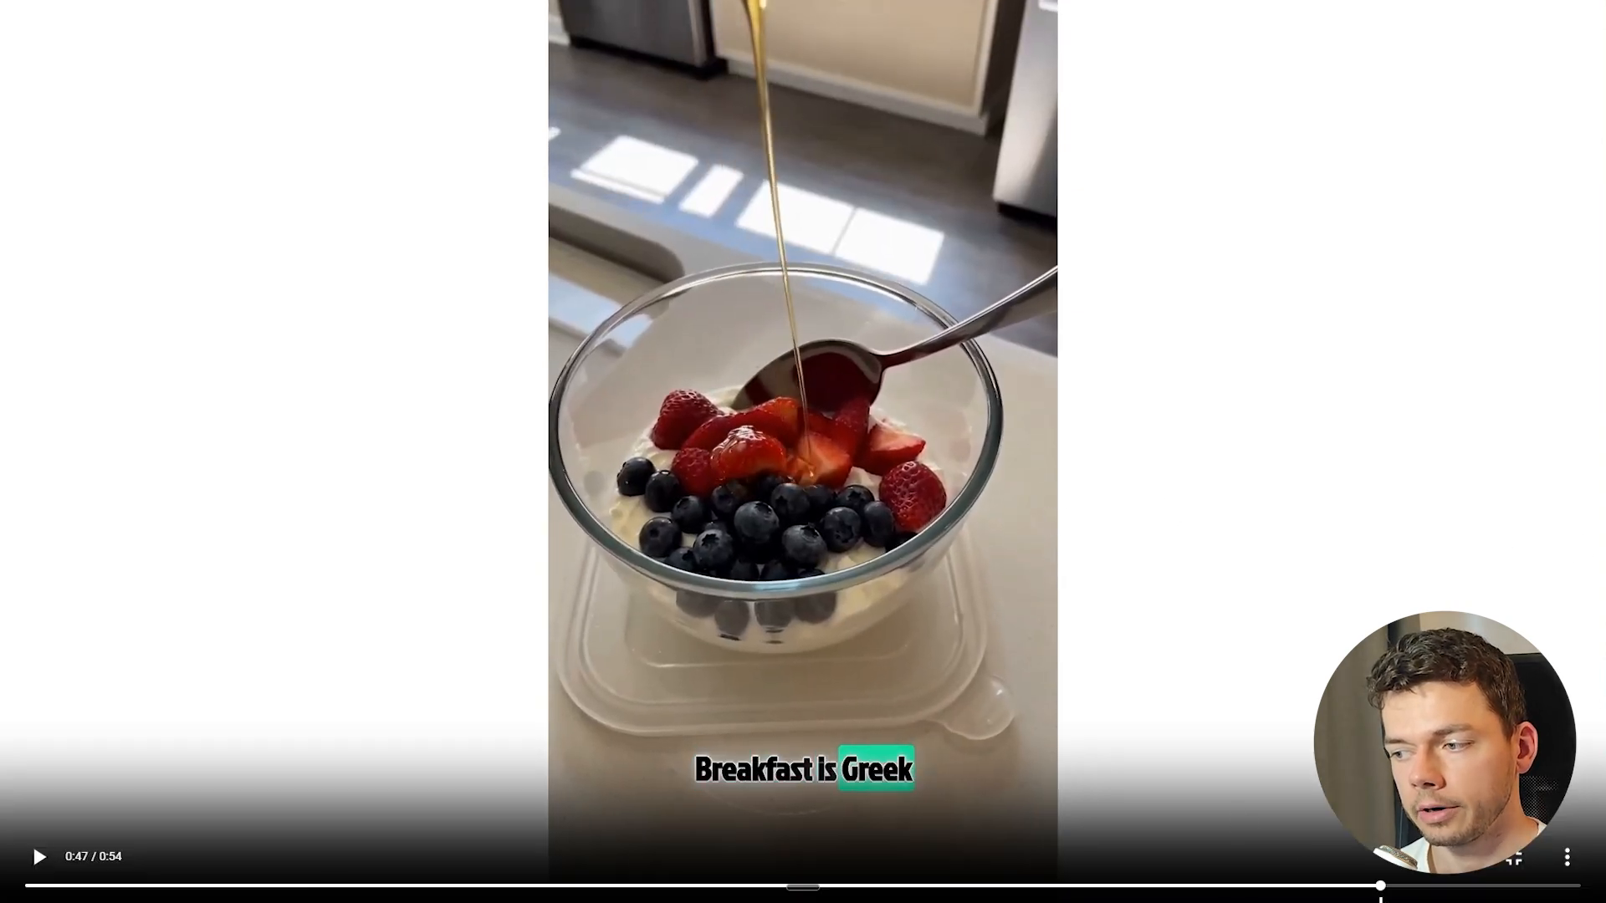
pyautogui.click(1101, 566)
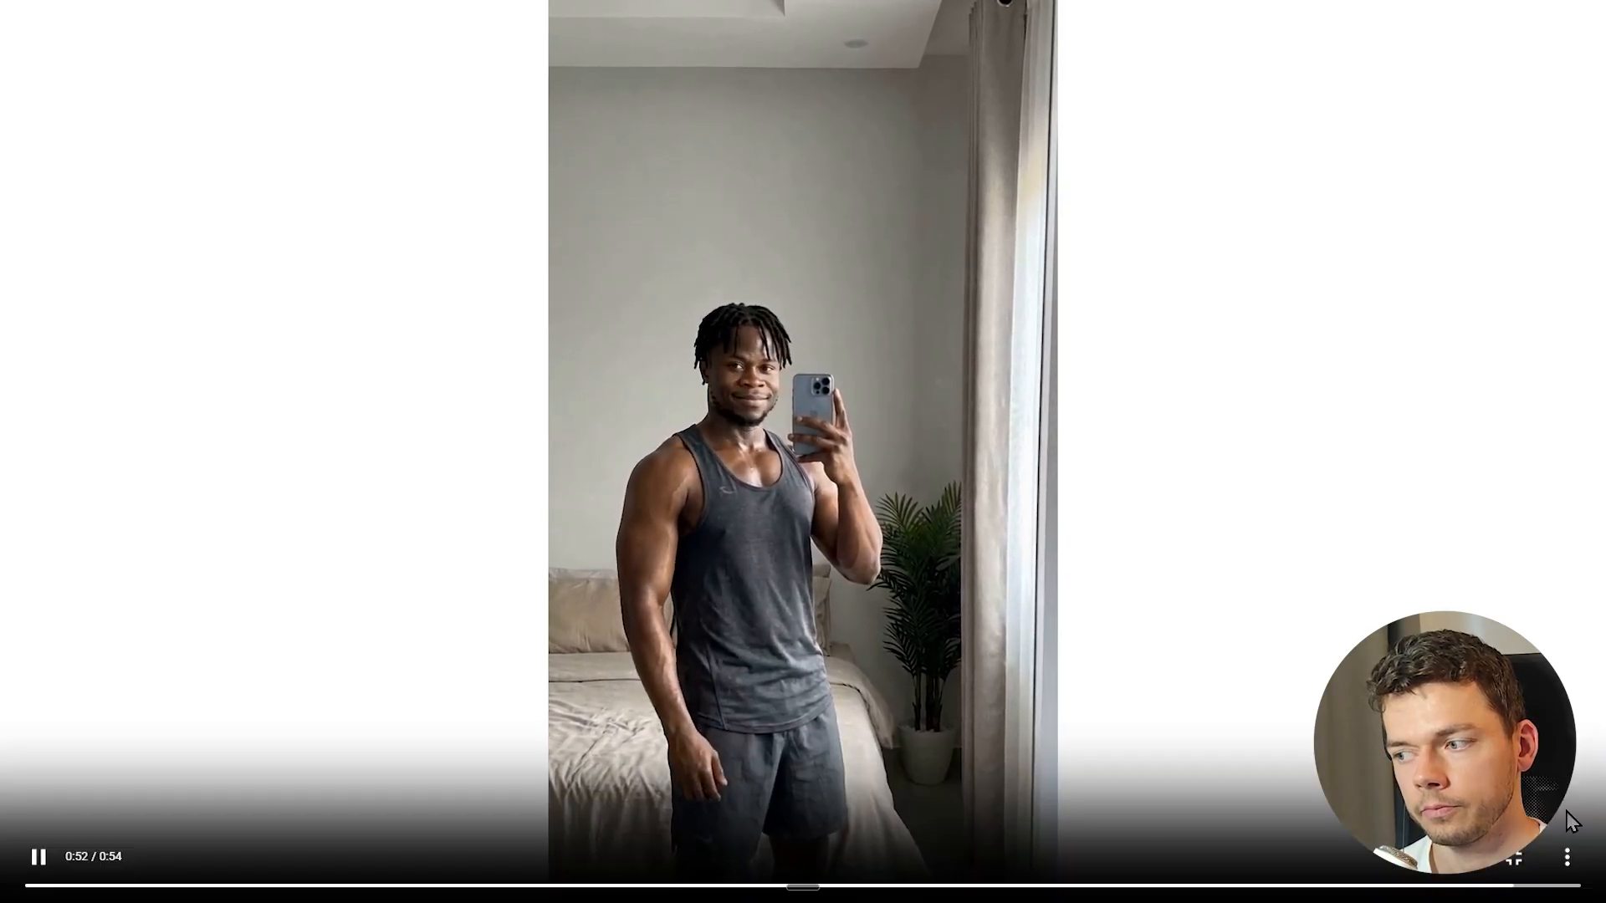
pyautogui.click(1524, 872)
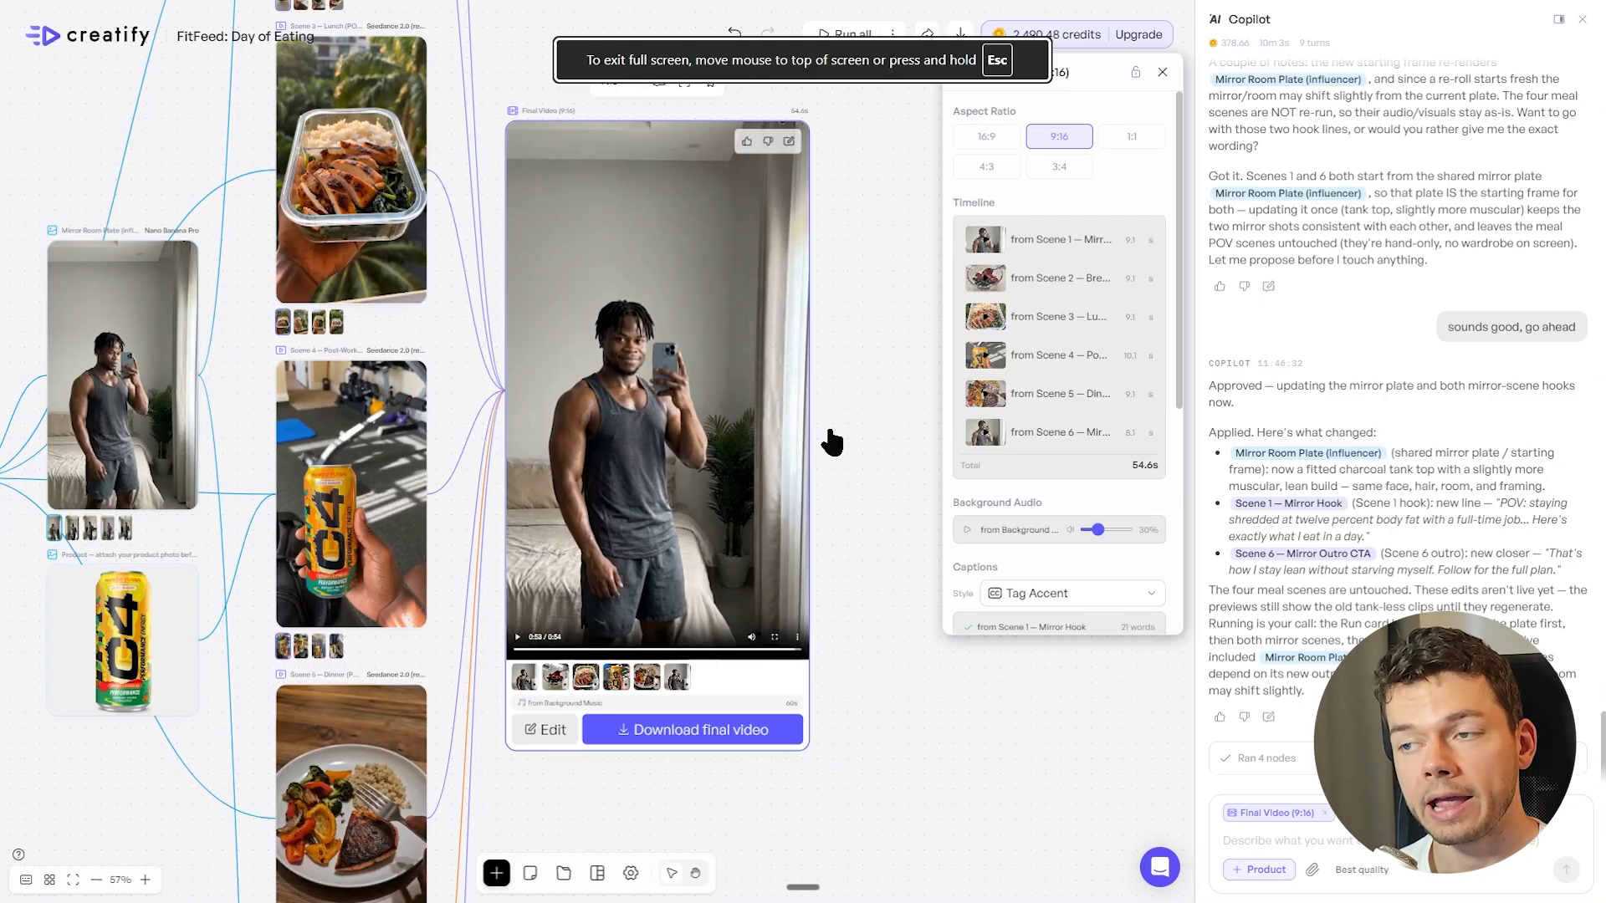
pyautogui.click(886, 433)
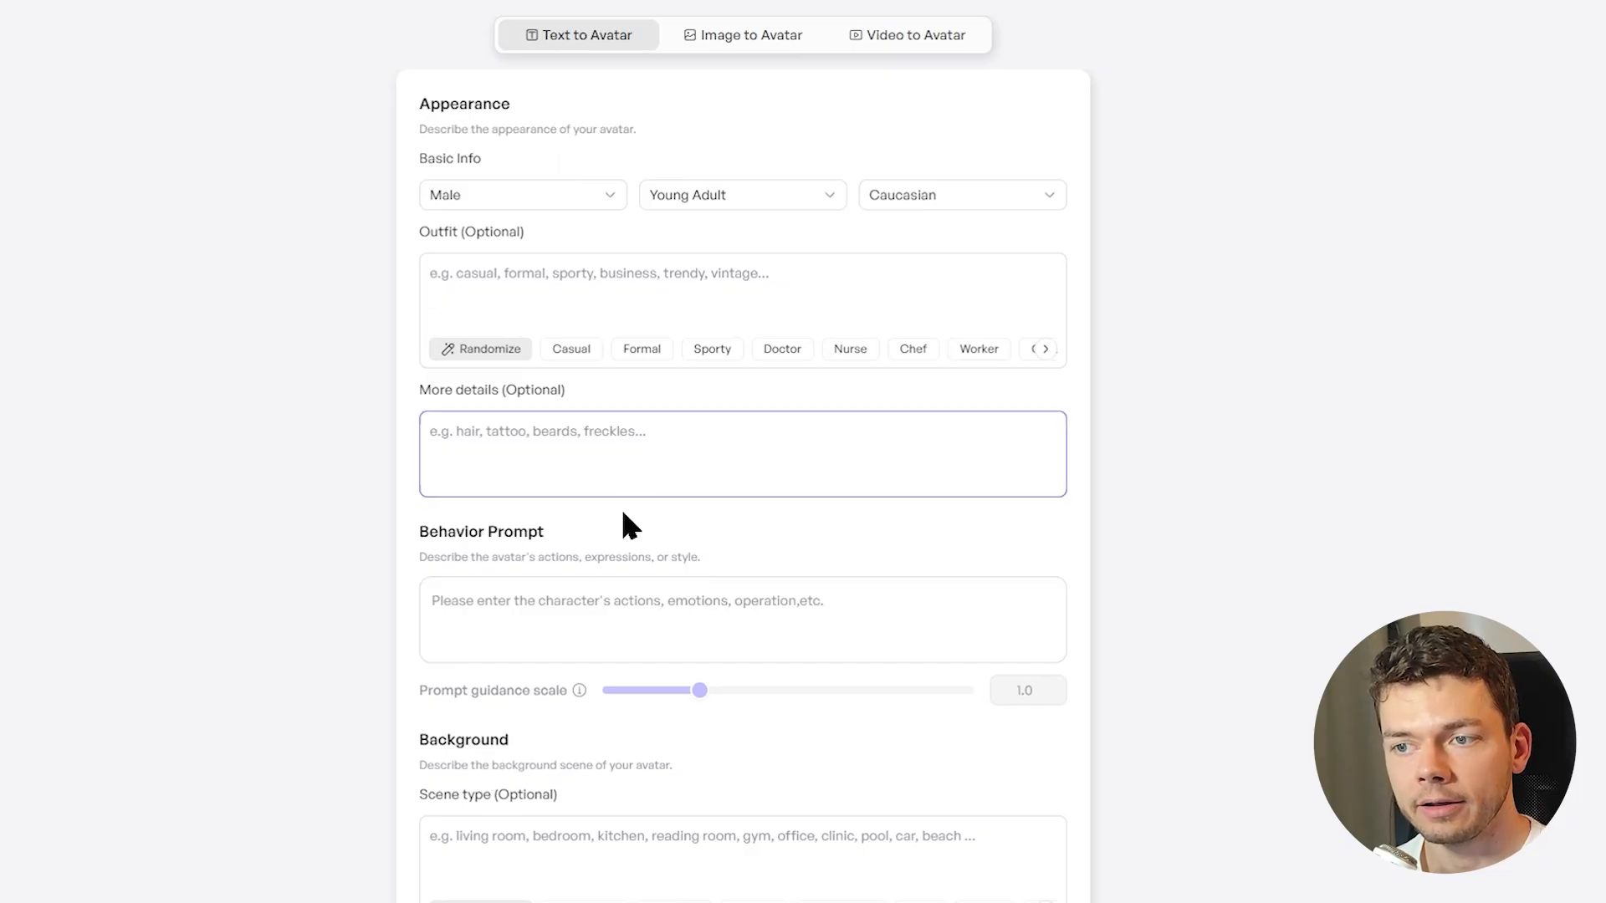
# Look over the custom avatar creation options and the C4 Smart Energy product's basic info, selling points and assets
pyautogui.click(760, 32)
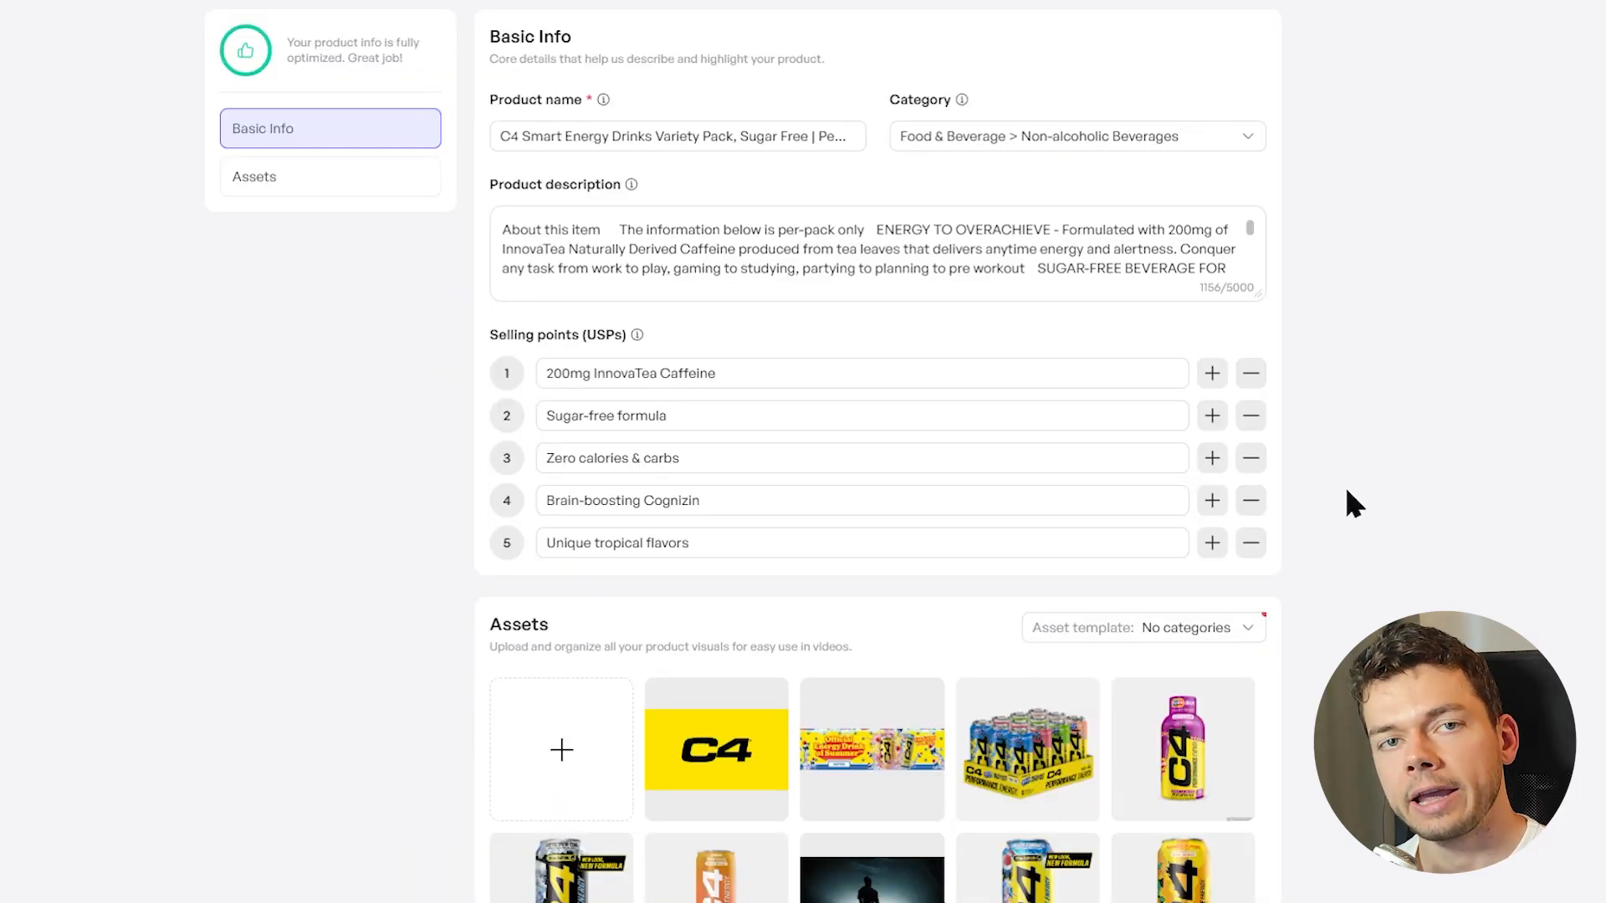
pyautogui.scroll(-5, 1429, 518)
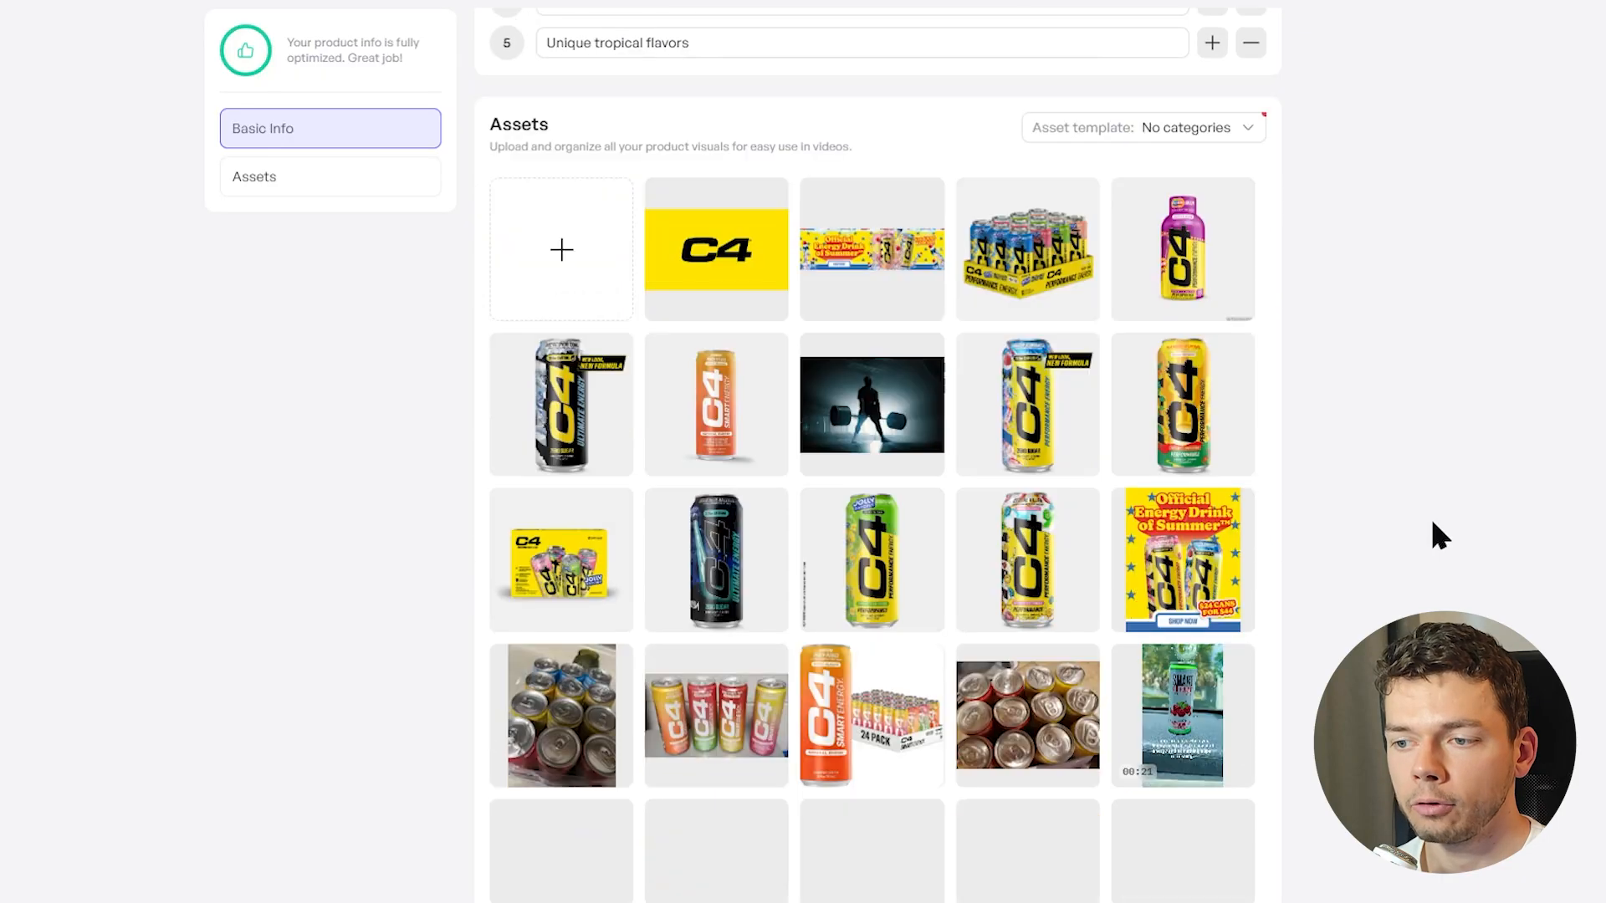
pyautogui.scroll(5, 876, 502)
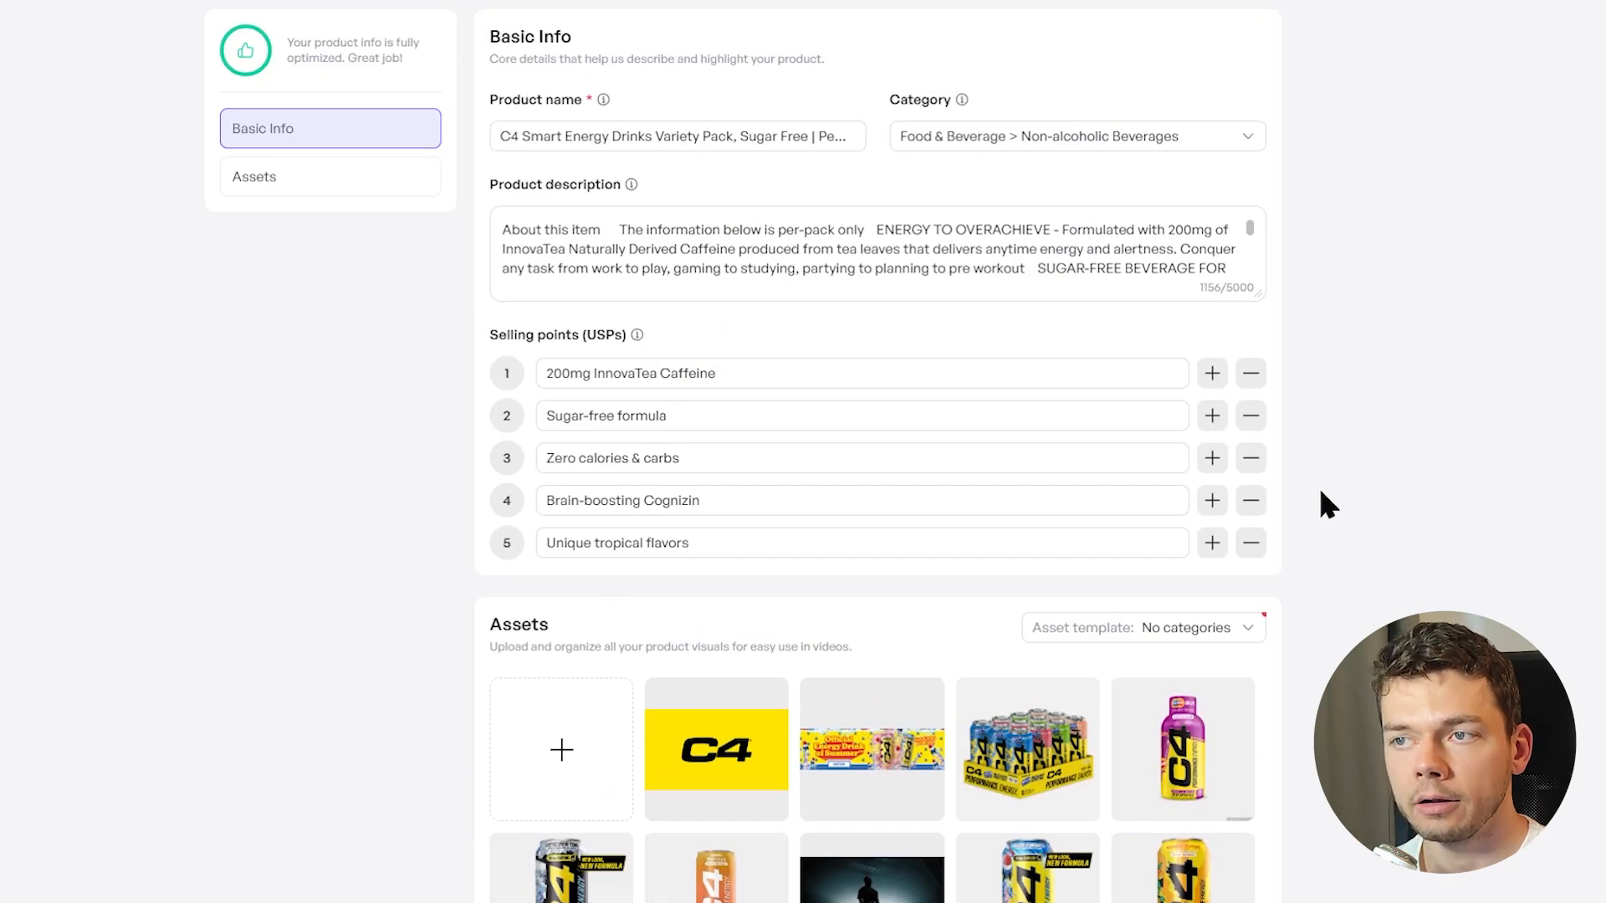
pyautogui.scroll(-6, 1260, 515)
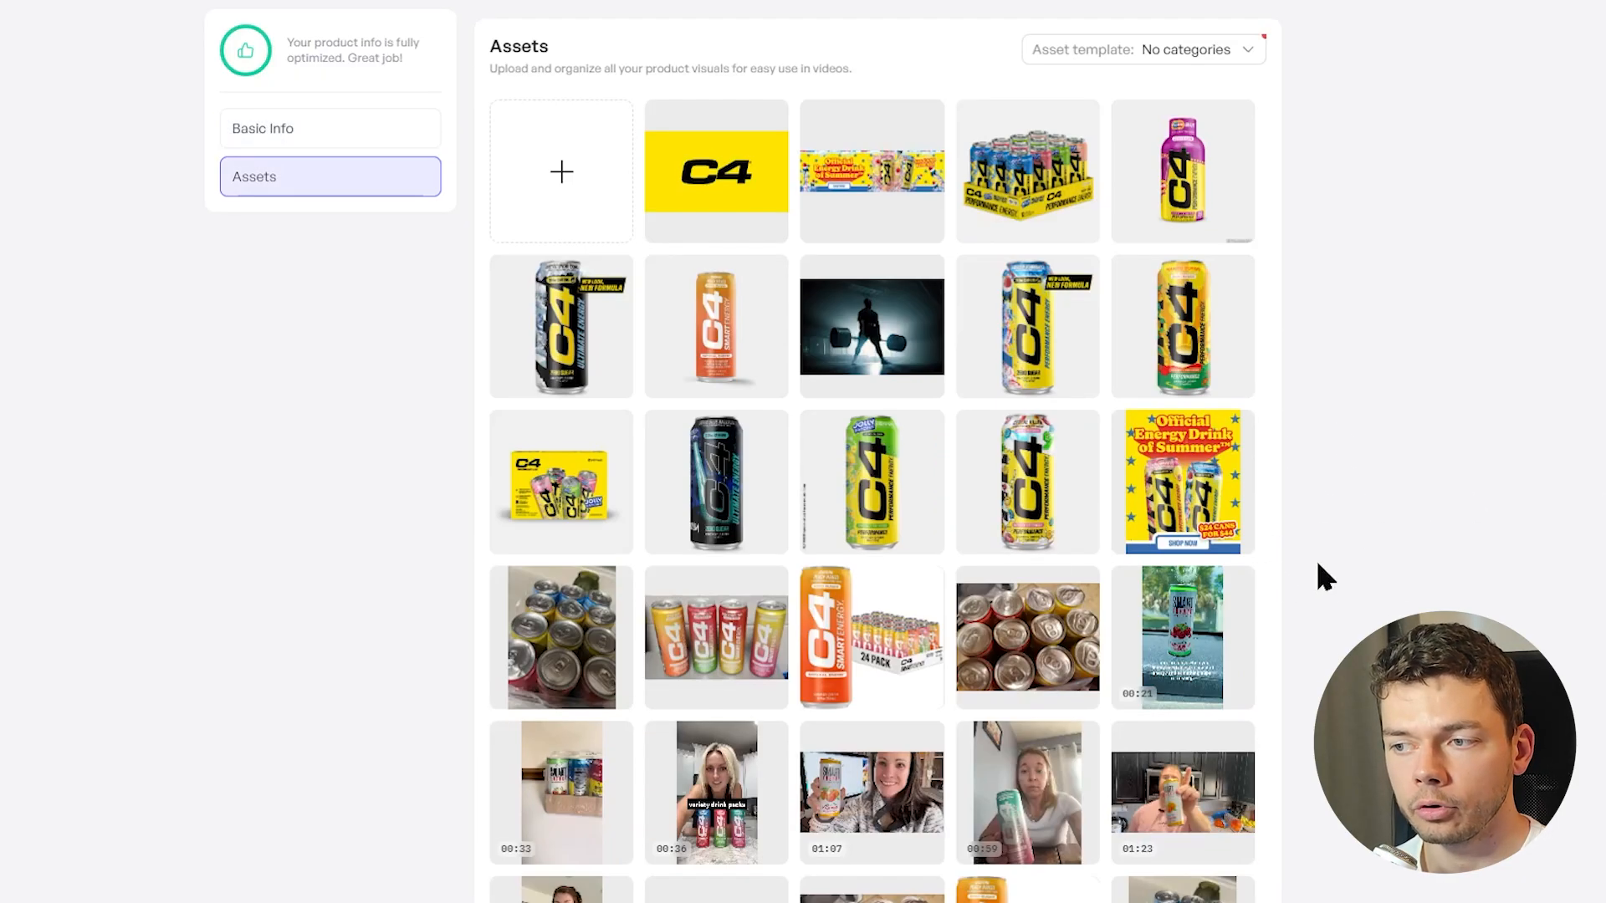
pyautogui.scroll(-1, 1427, 577)
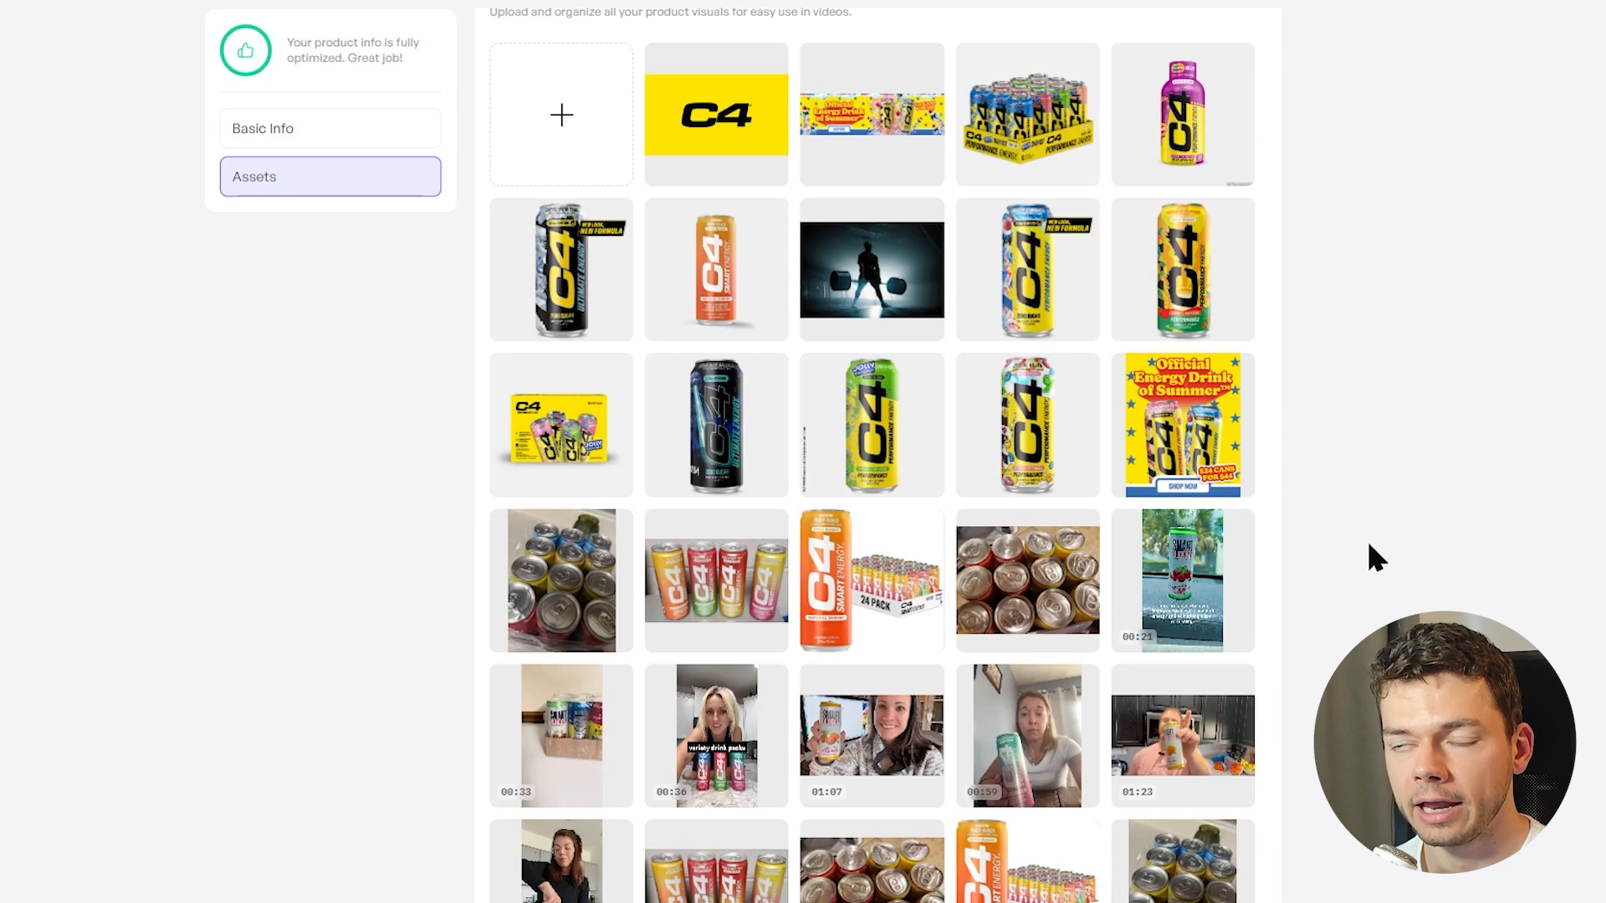
pyautogui.scroll(5, 1371, 552)
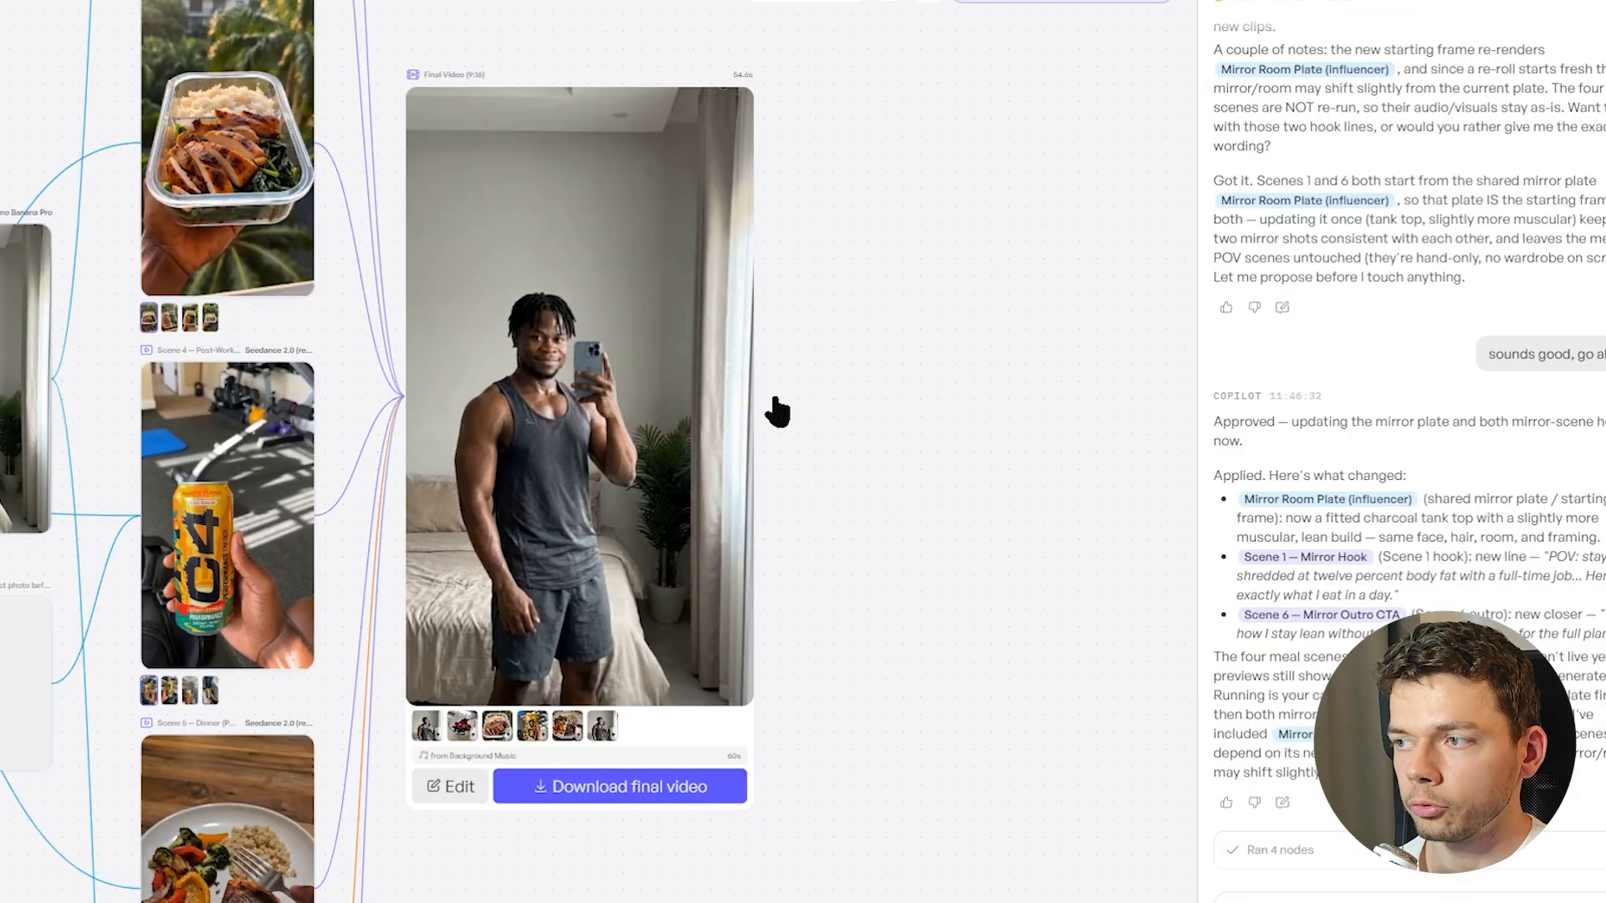
pyautogui.moveTo(776, 411); pyautogui.dragTo(1302, 401)
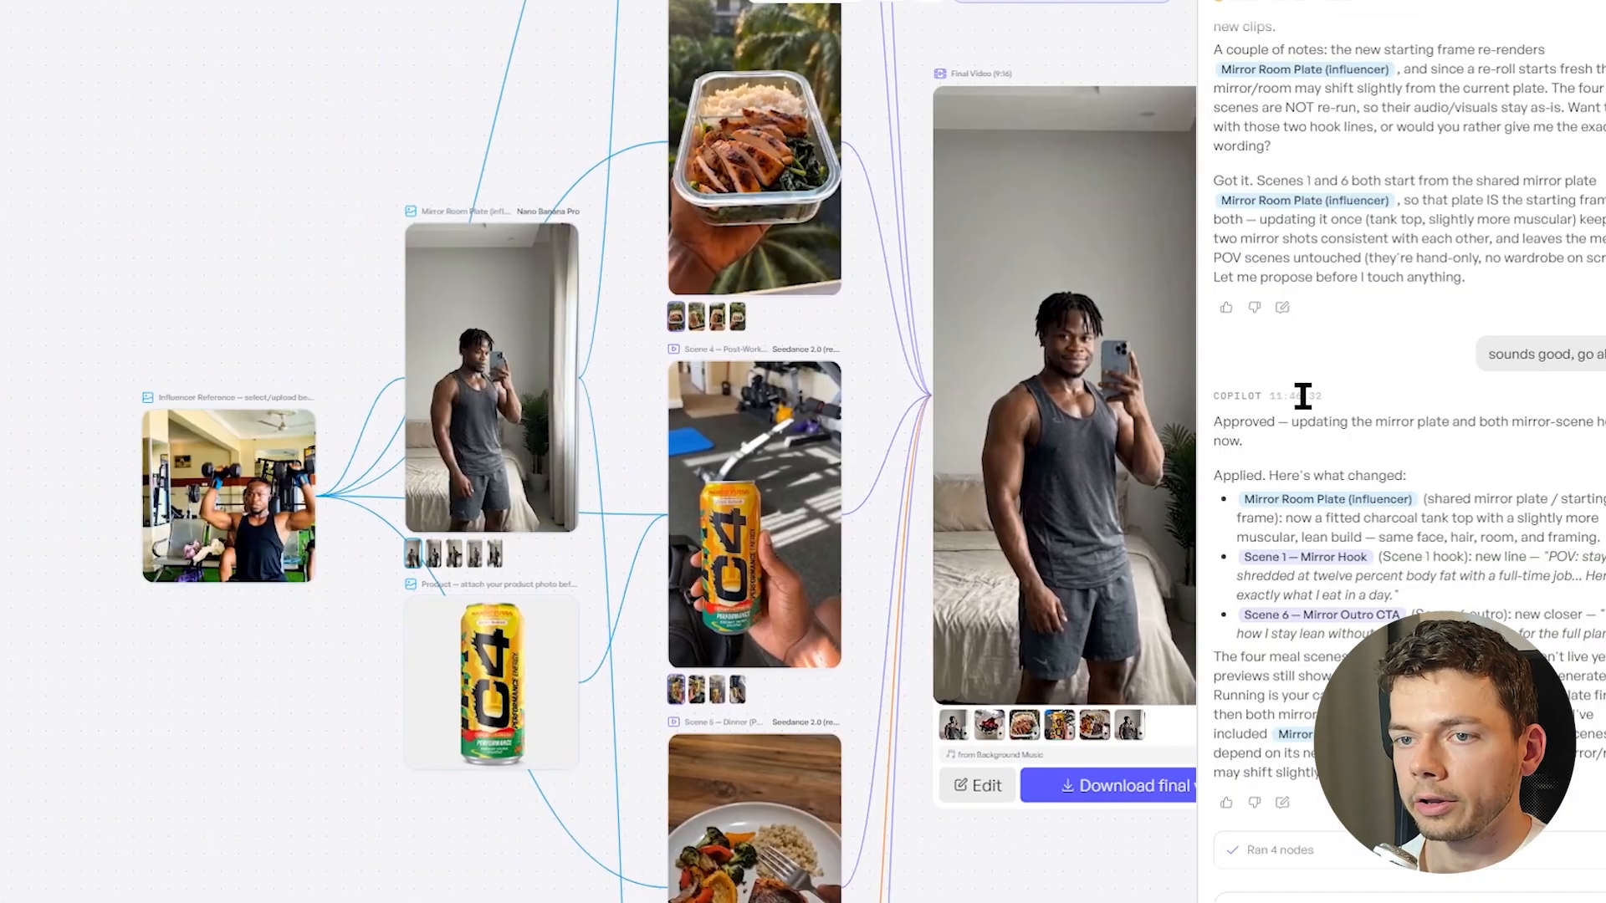
# Review the influencer and product inputs of the workflow and open the final video for editing
pyautogui.moveTo(162, 315); pyautogui.dragTo(301, 312)
pyautogui.scroll(2, 455, 699)
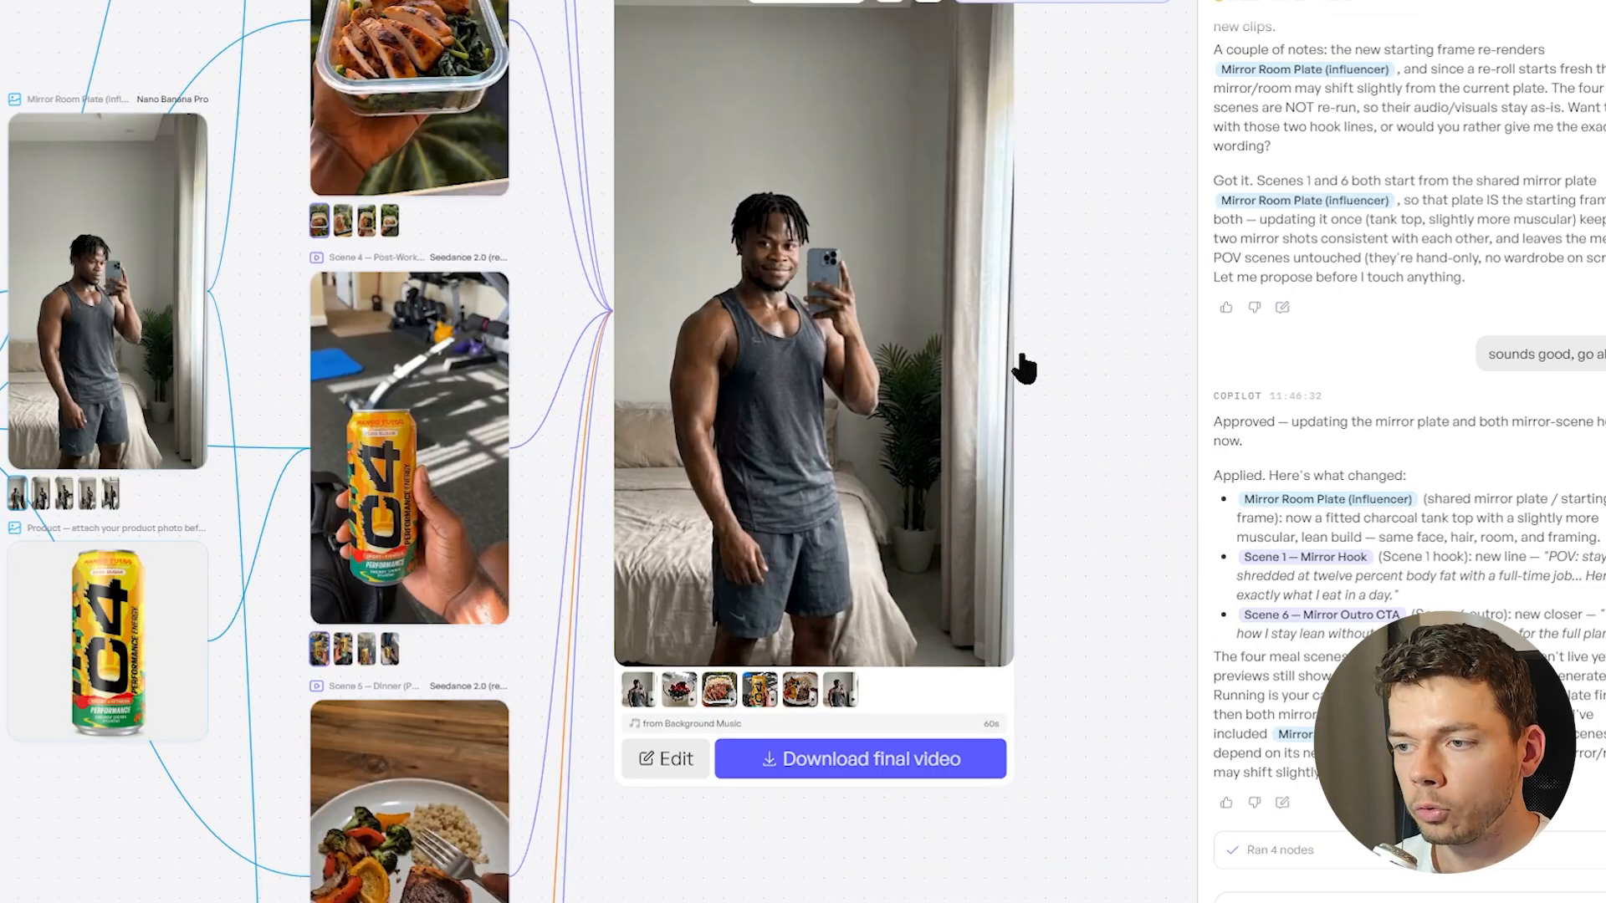
pyautogui.scroll(-2, 1026, 366)
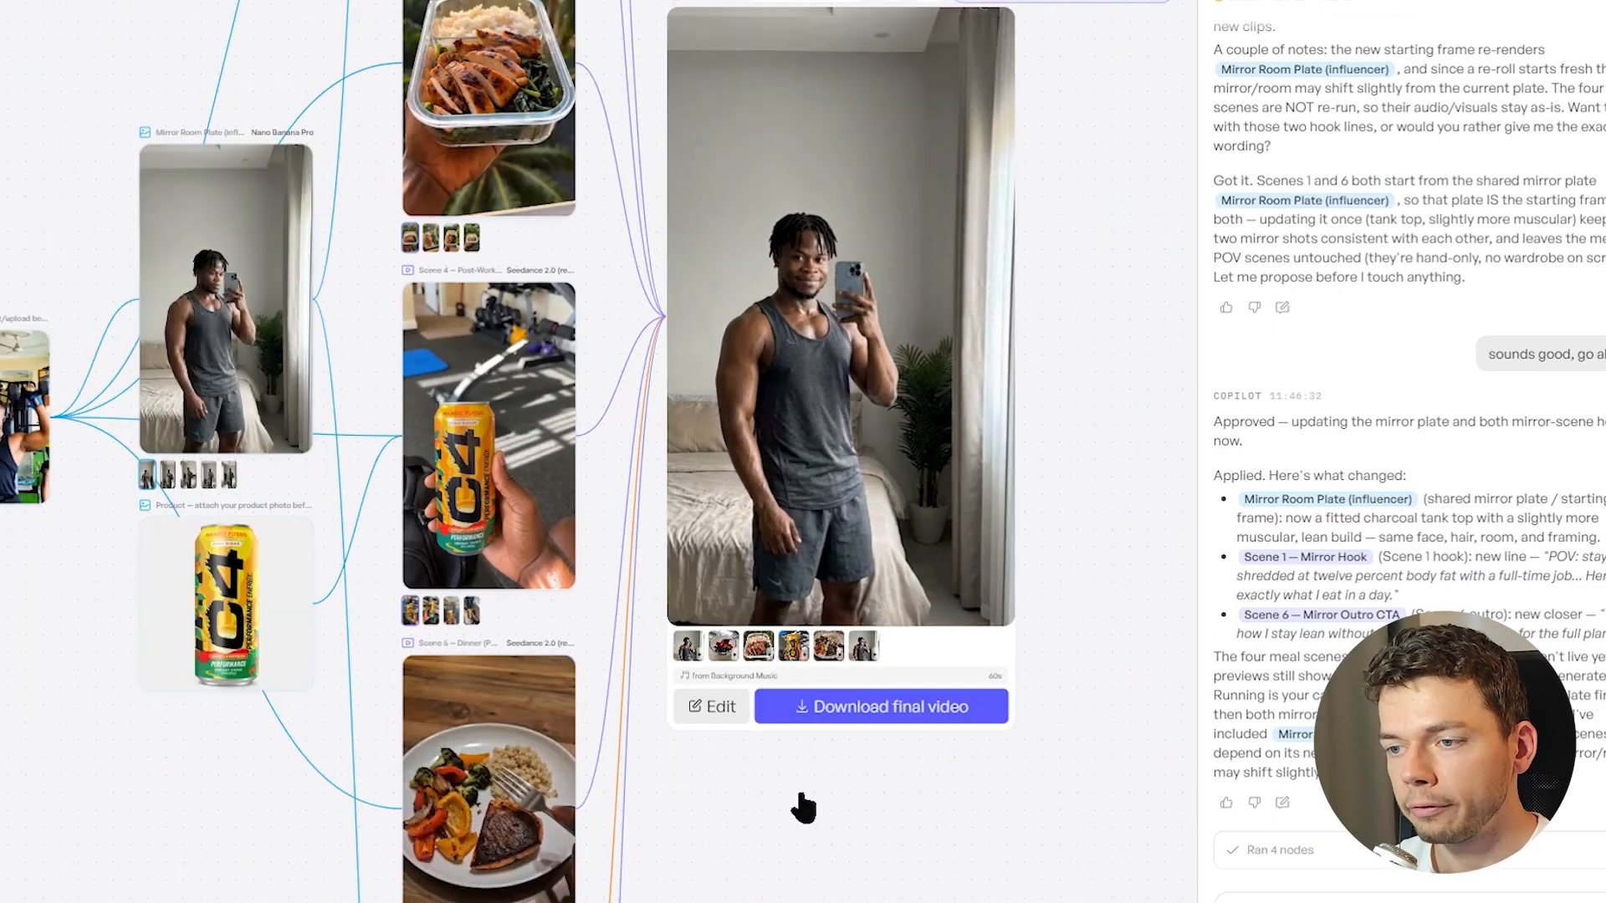
pyautogui.click(714, 714)
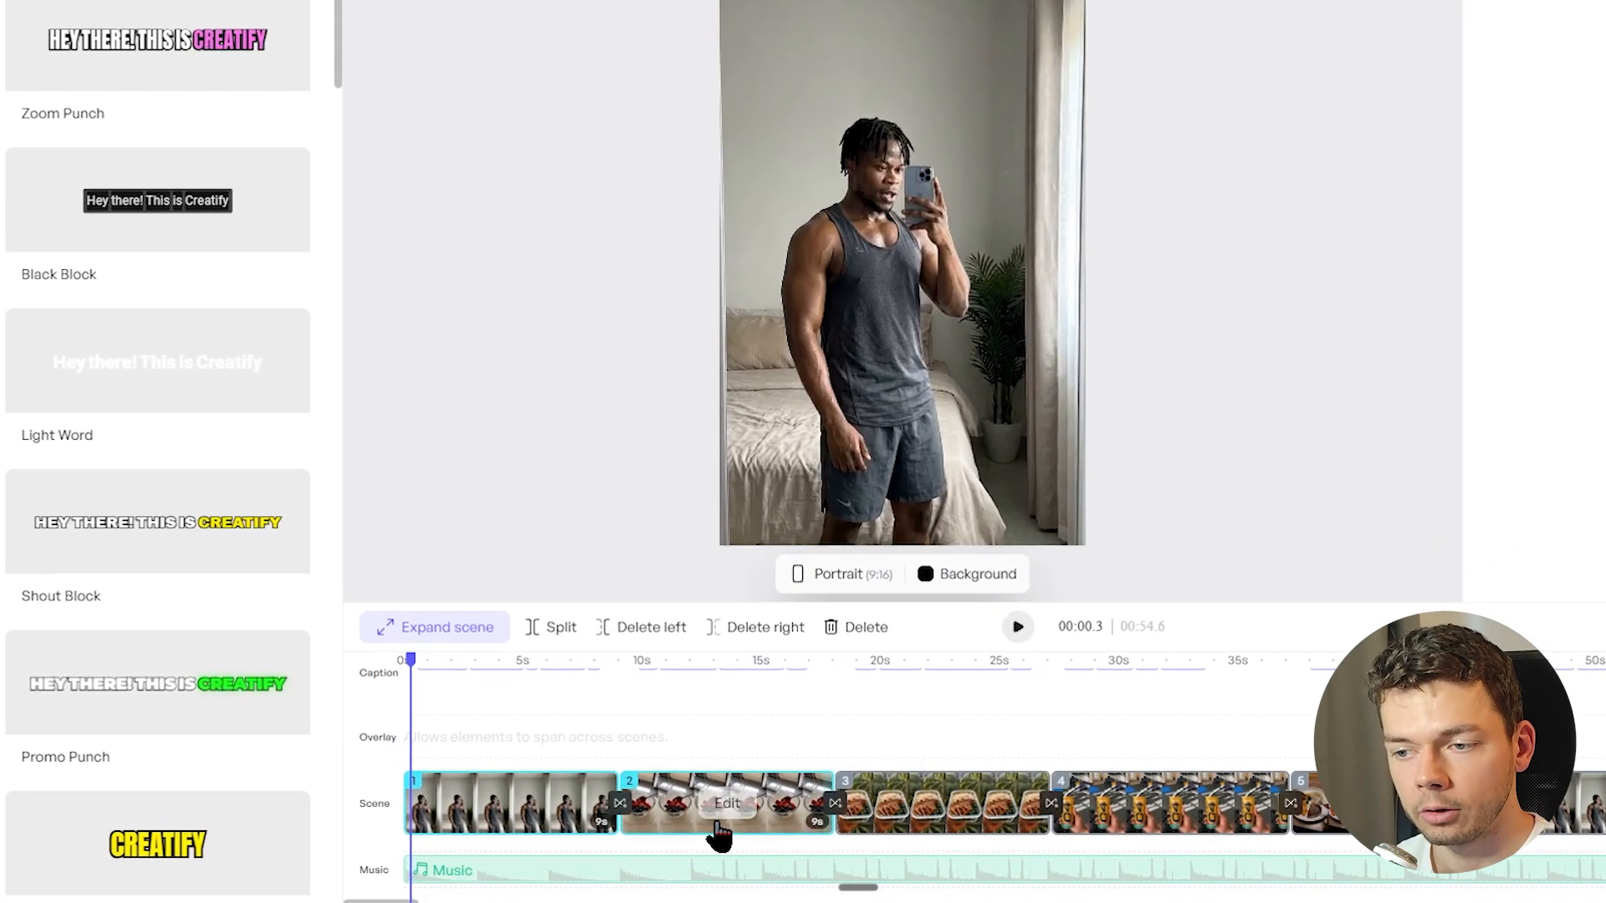
# Preview the lunch and breakfast scenes on the timeline and look at the video editor's script and audio options
pyautogui.click(728, 836)
pyautogui.click(925, 835)
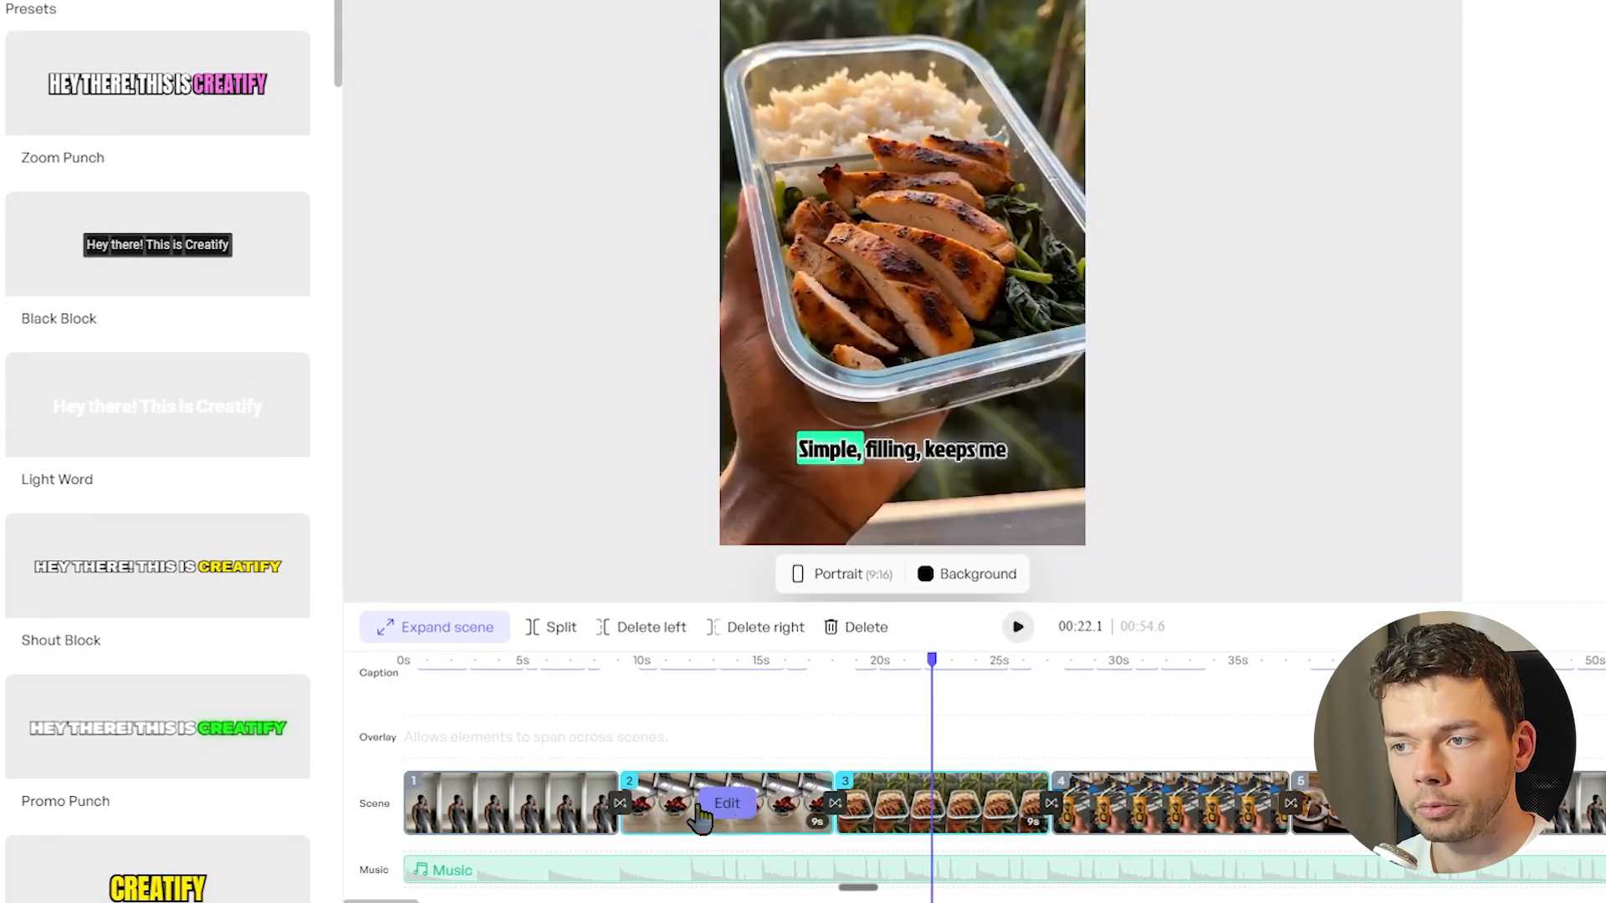
pyautogui.click(674, 815)
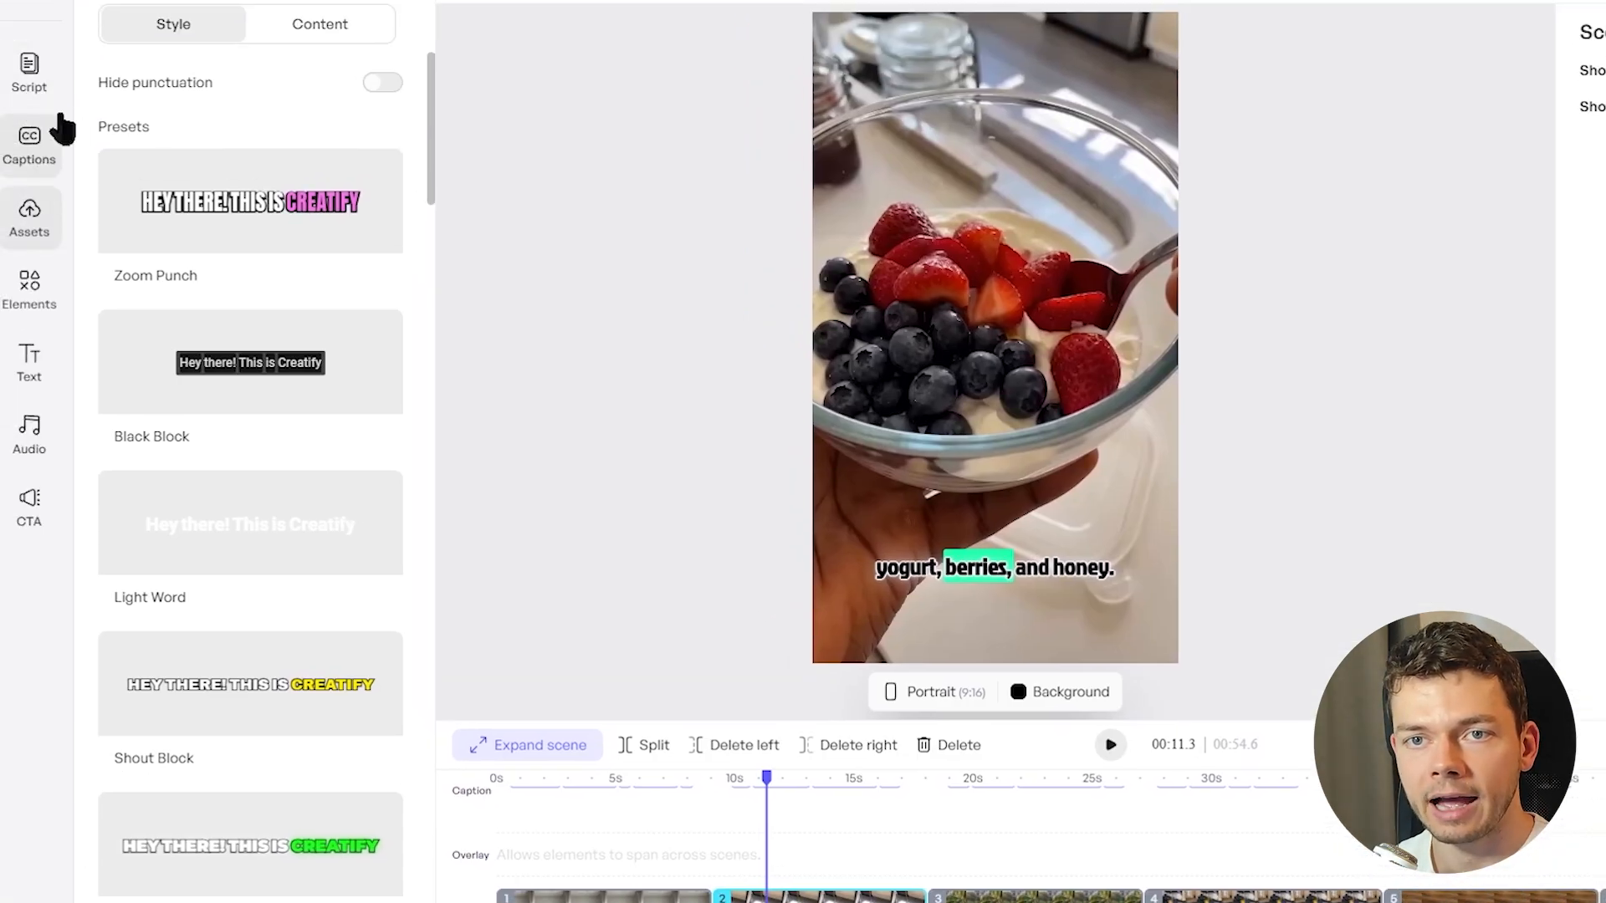
pyautogui.click(28, 75)
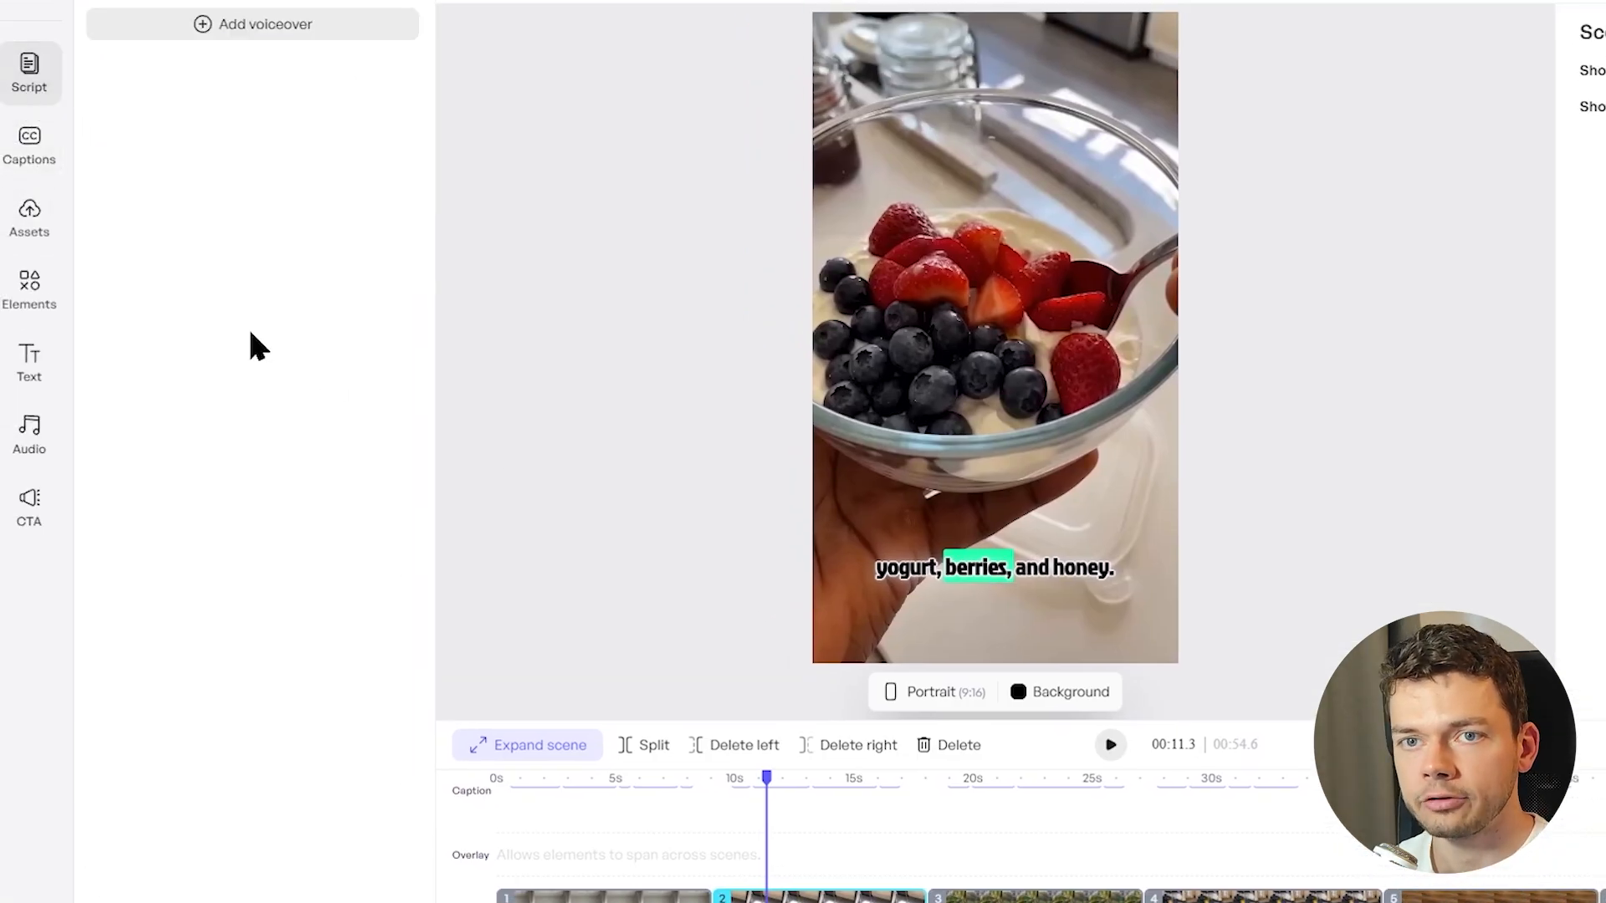
pyautogui.click(40, 426)
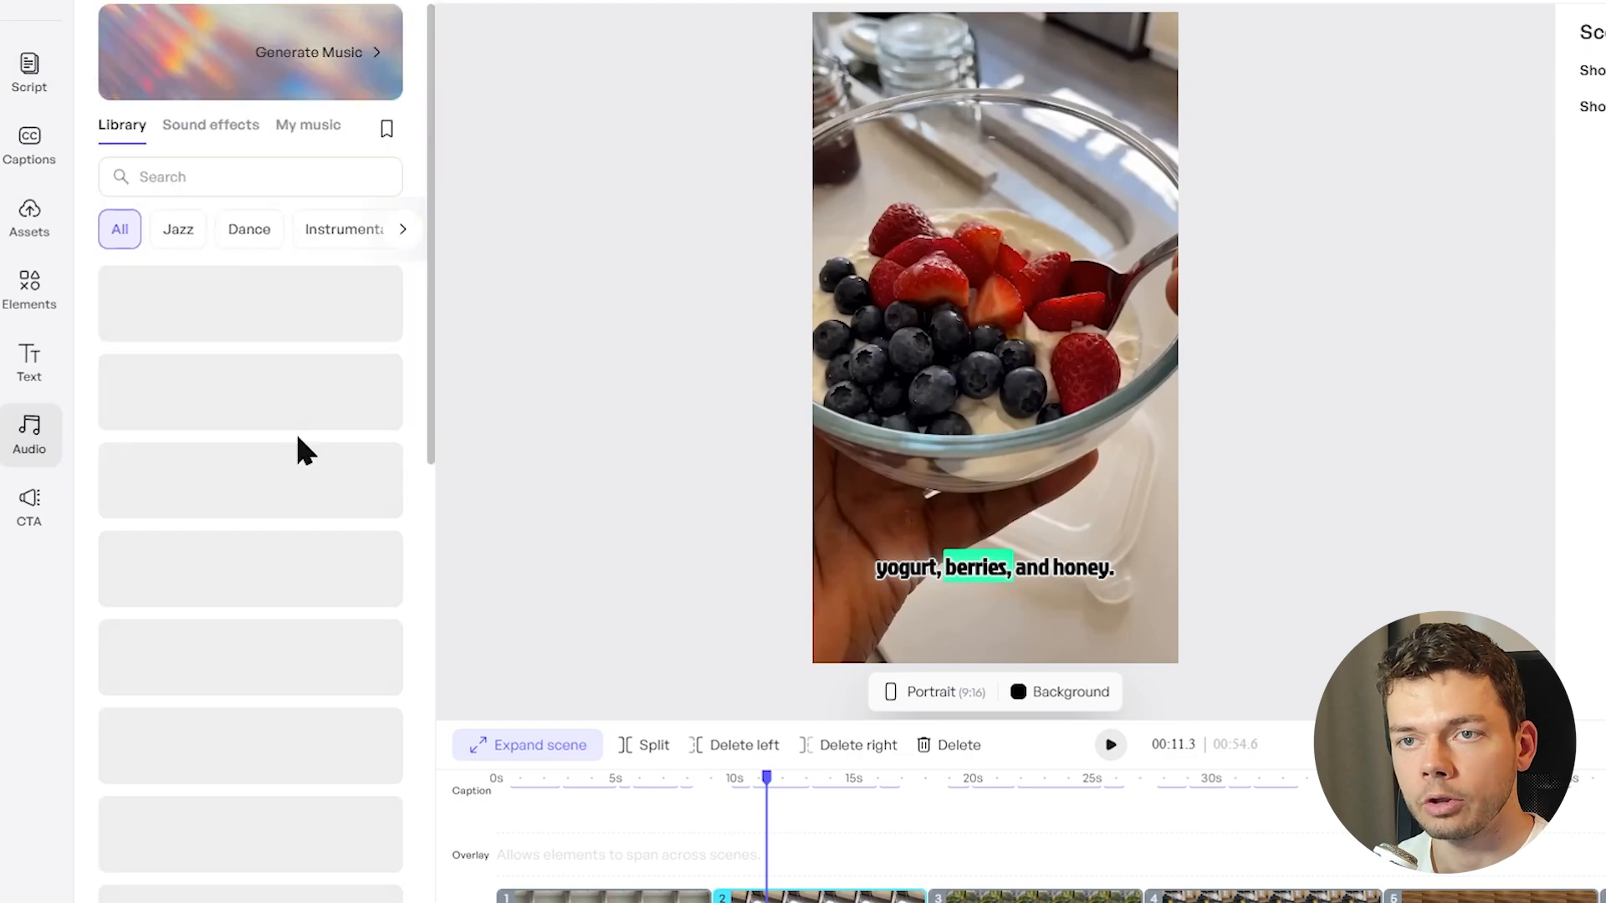